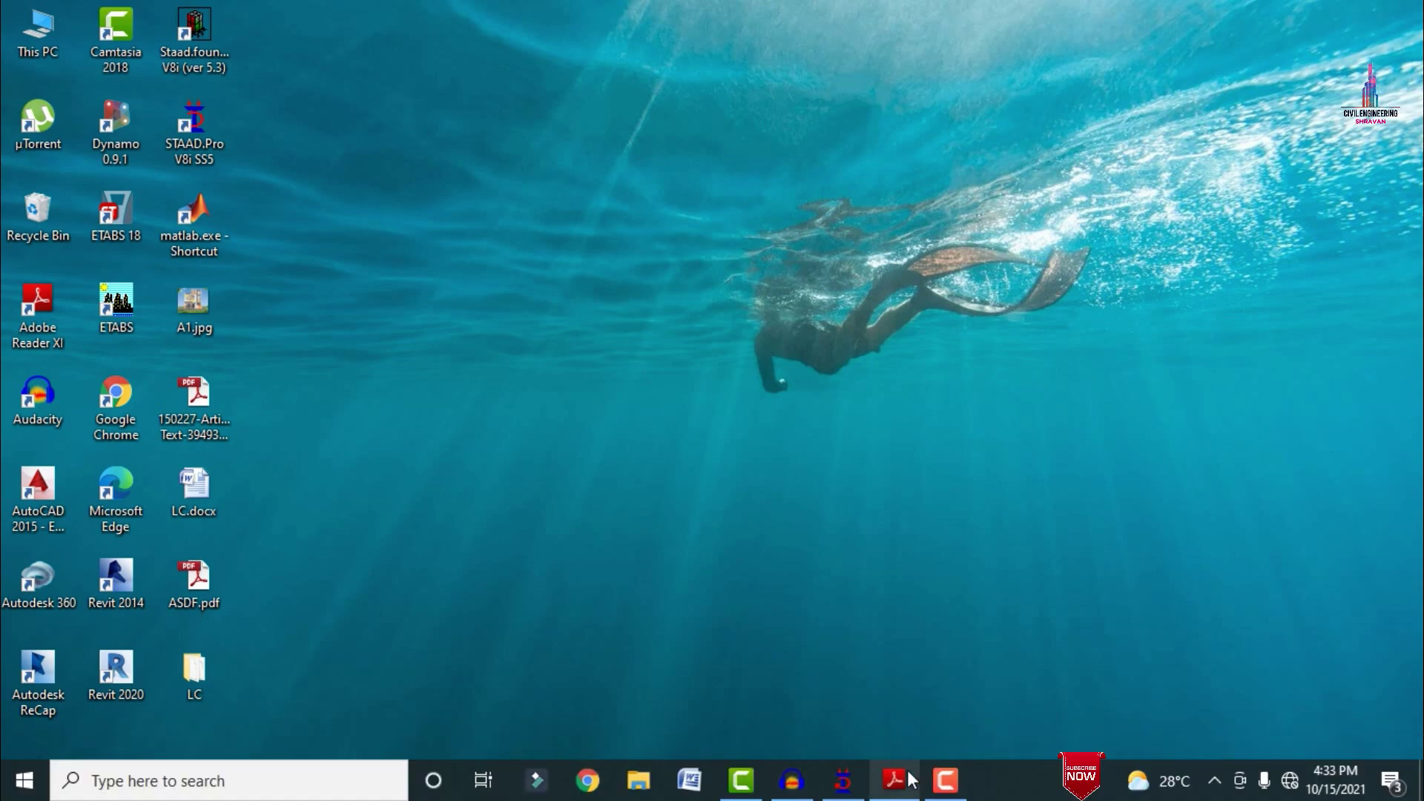
- Switch to ASDF.pdf in Adobe Reader and skim the list of load combinations per IS 456-2000 and IS 1893-2016
{"action": "left_click", "coordinate": [893, 781]}
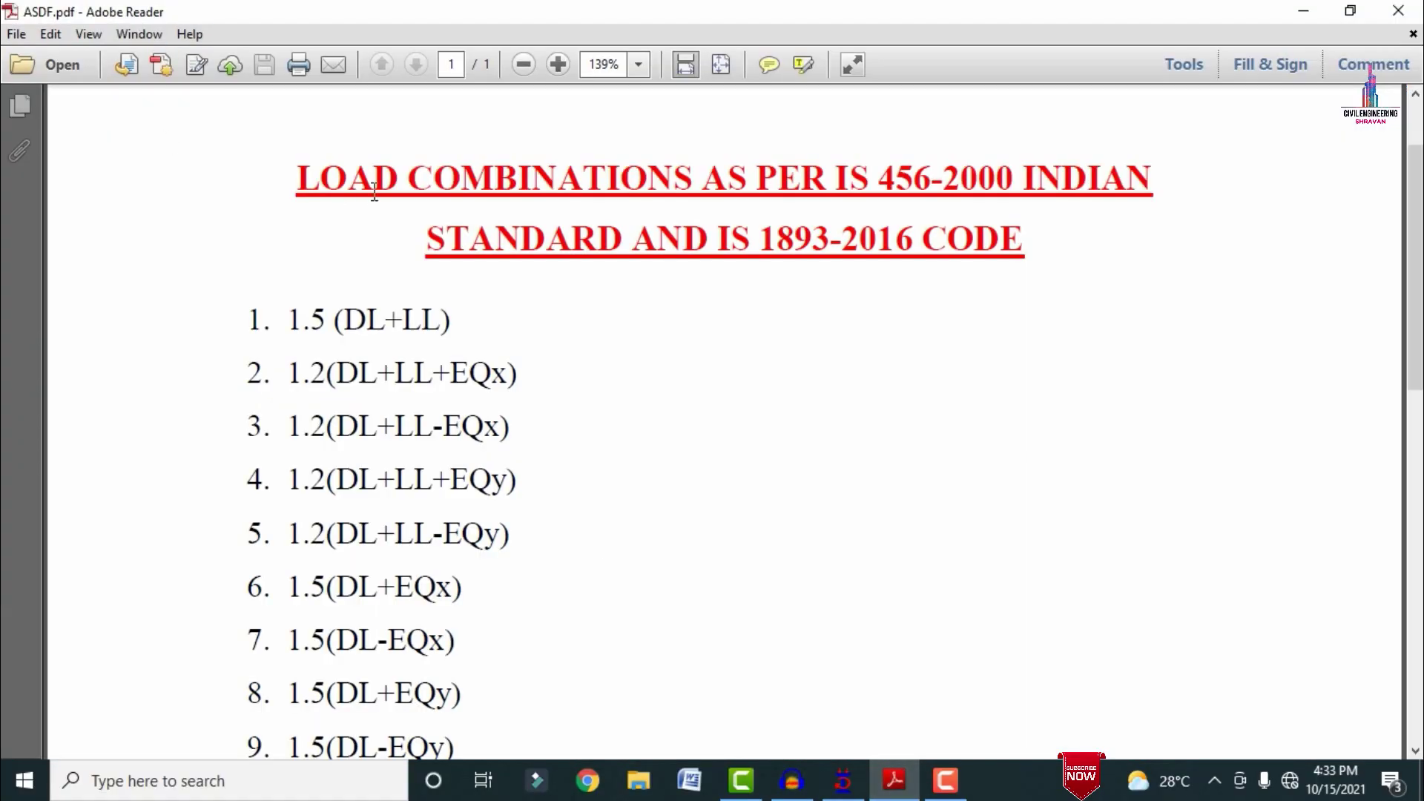
{"action": "scroll", "coordinate": [442, 223], "scroll_direction": "down", "scroll_amount": 9}
{"action": "scroll", "coordinate": [458, 352], "scroll_direction": "up", "scroll_amount": 5}
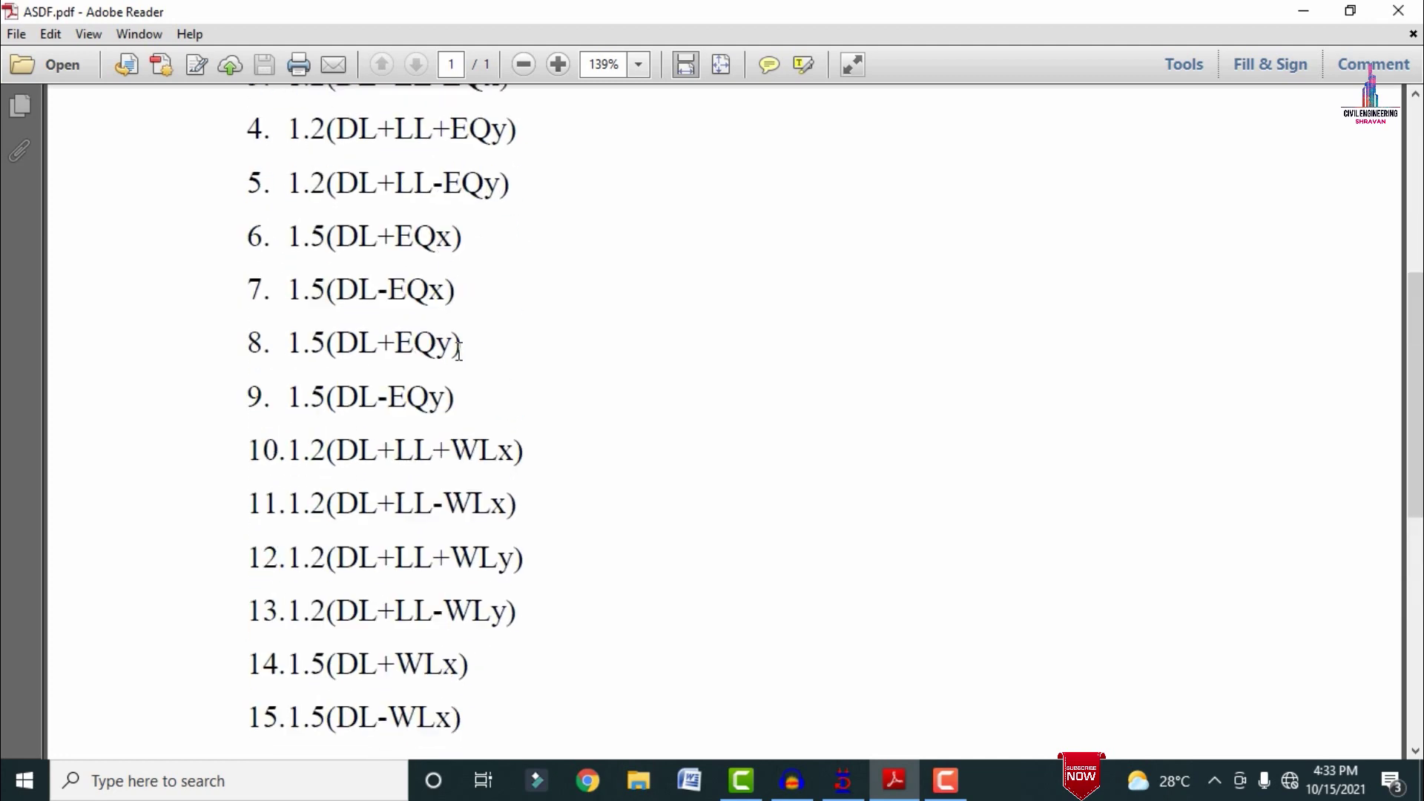
{"action": "scroll", "coordinate": [463, 334], "scroll_direction": "up", "scroll_amount": 5}
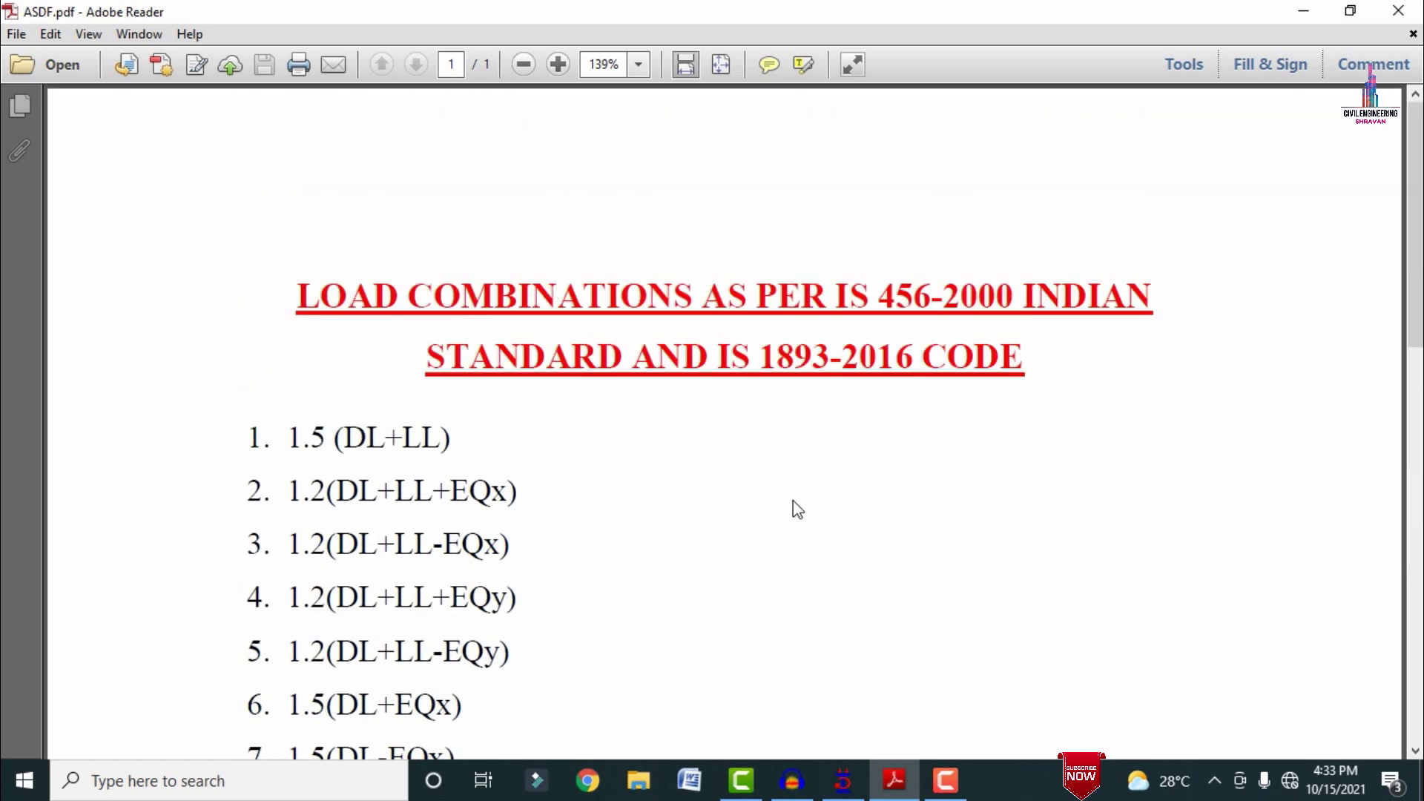
{"action": "scroll", "coordinate": [692, 349], "scroll_direction": "down", "scroll_amount": 6}
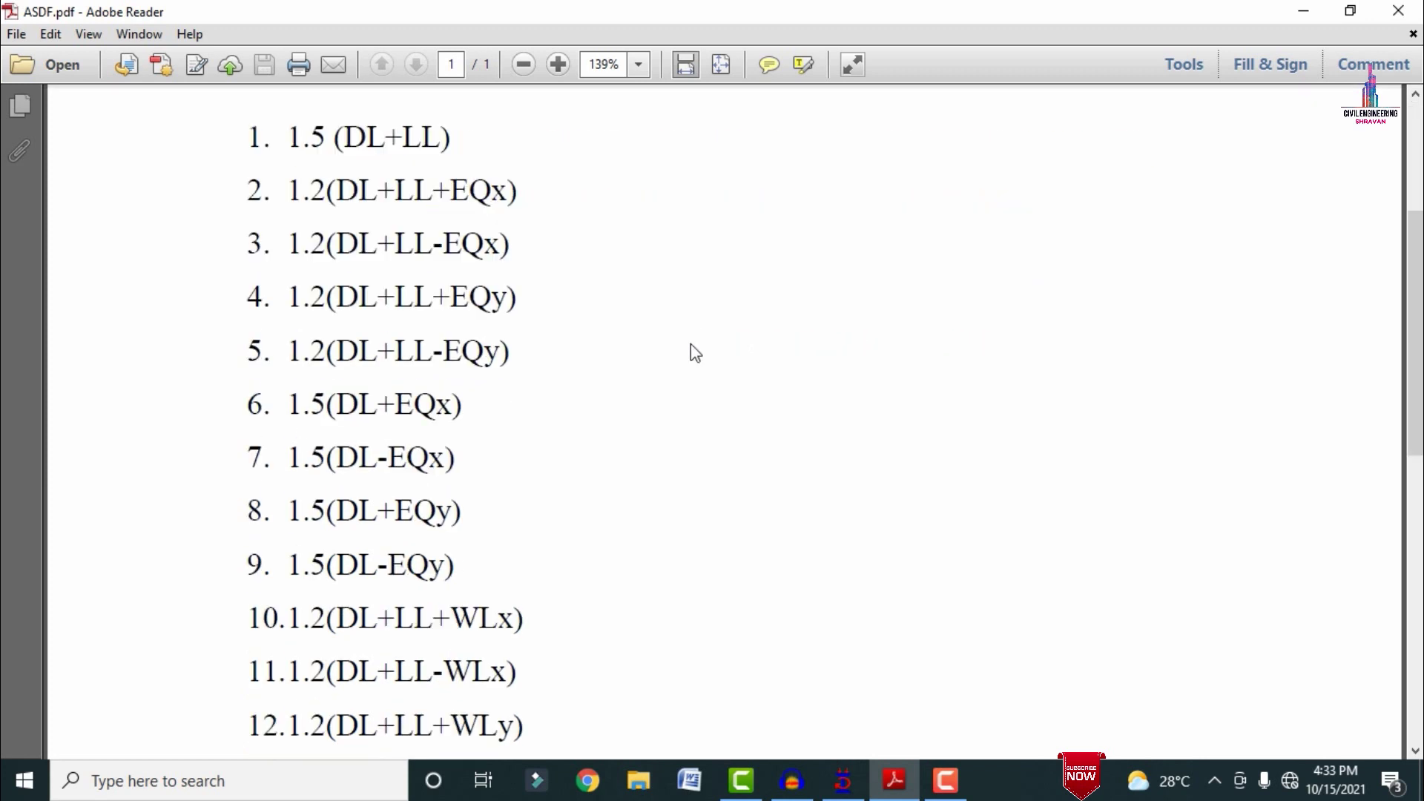
{"action": "scroll", "coordinate": [692, 344], "scroll_direction": "up", "scroll_amount": 5}
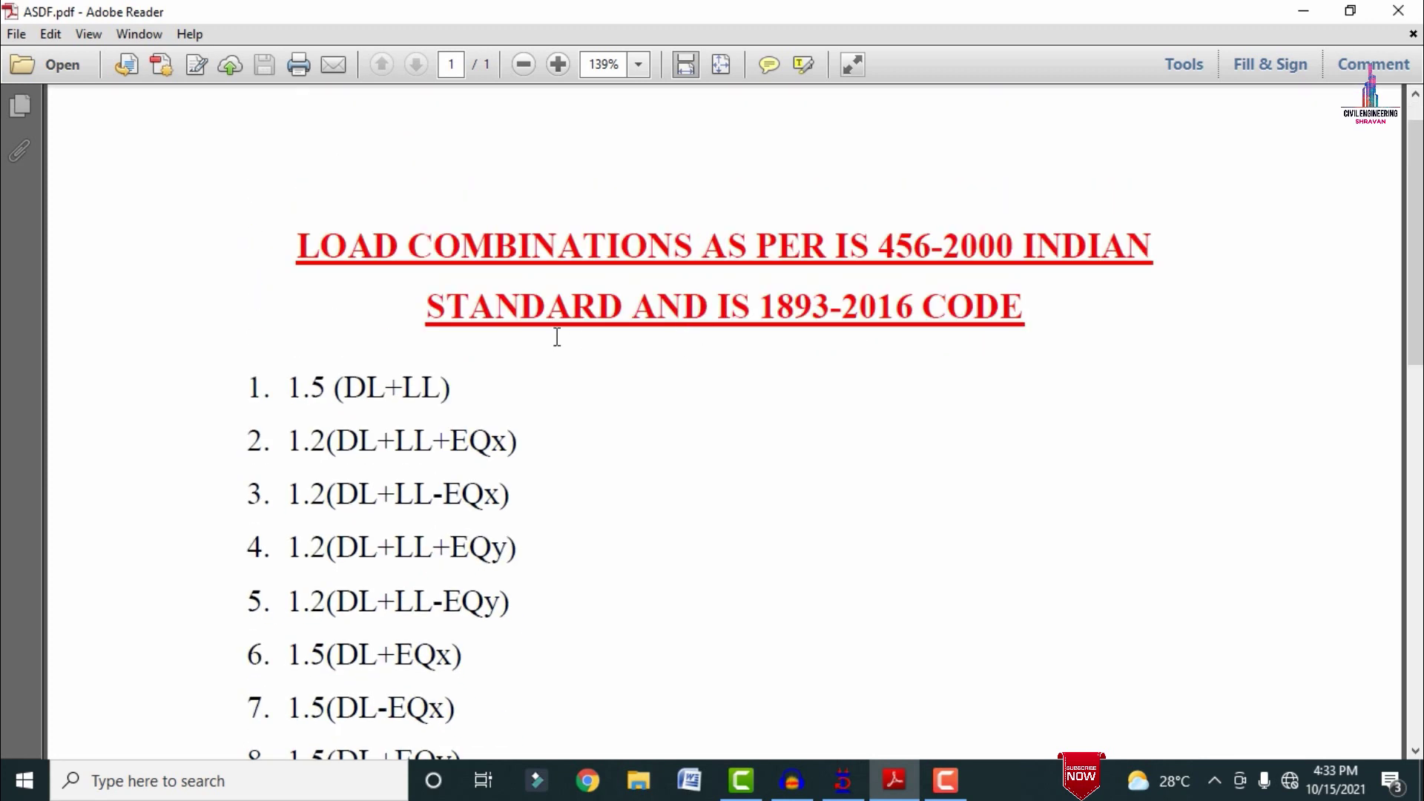
{"action": "scroll", "coordinate": [552, 317], "scroll_direction": "down", "scroll_amount": 2}
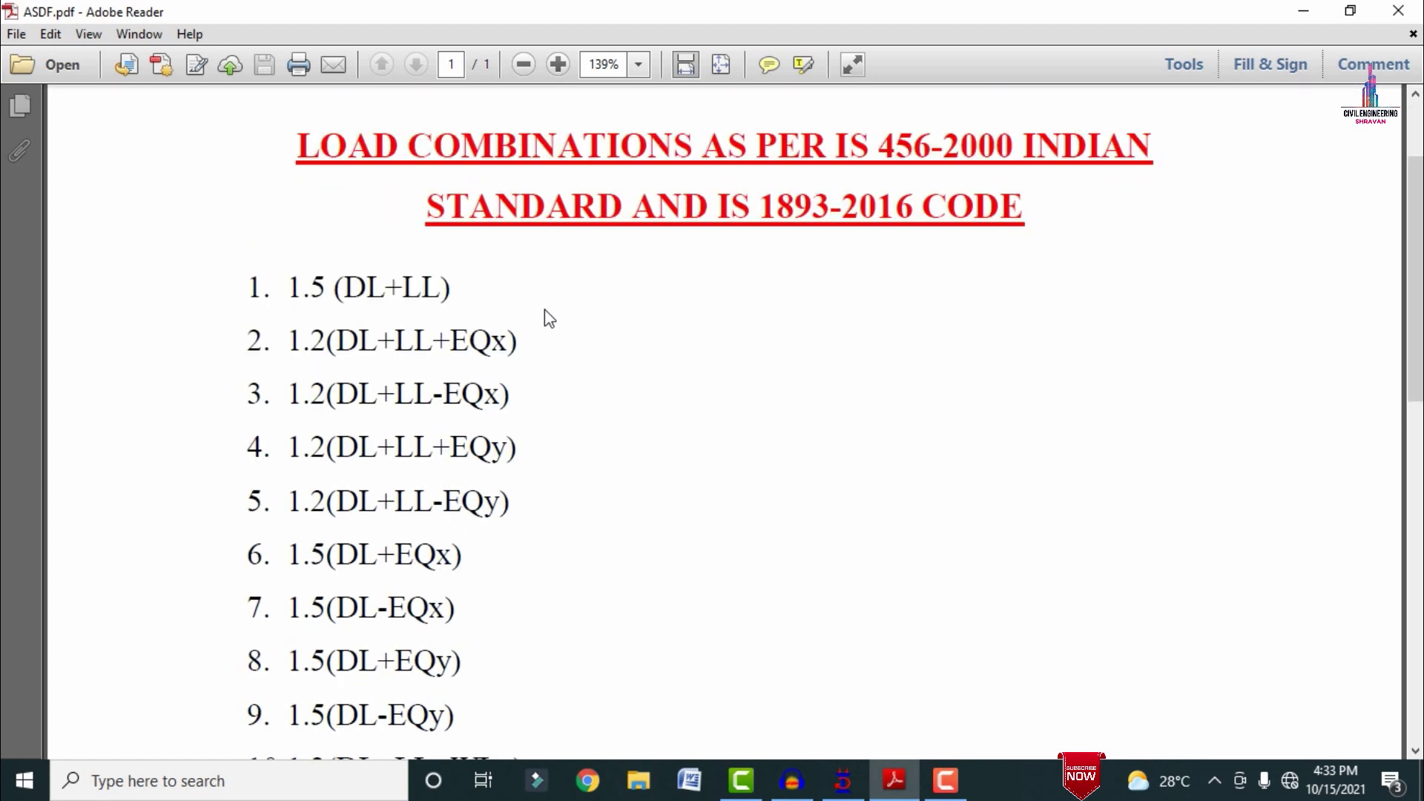
{"action": "scroll", "coordinate": [504, 363], "scroll_direction": "down", "scroll_amount": 6}
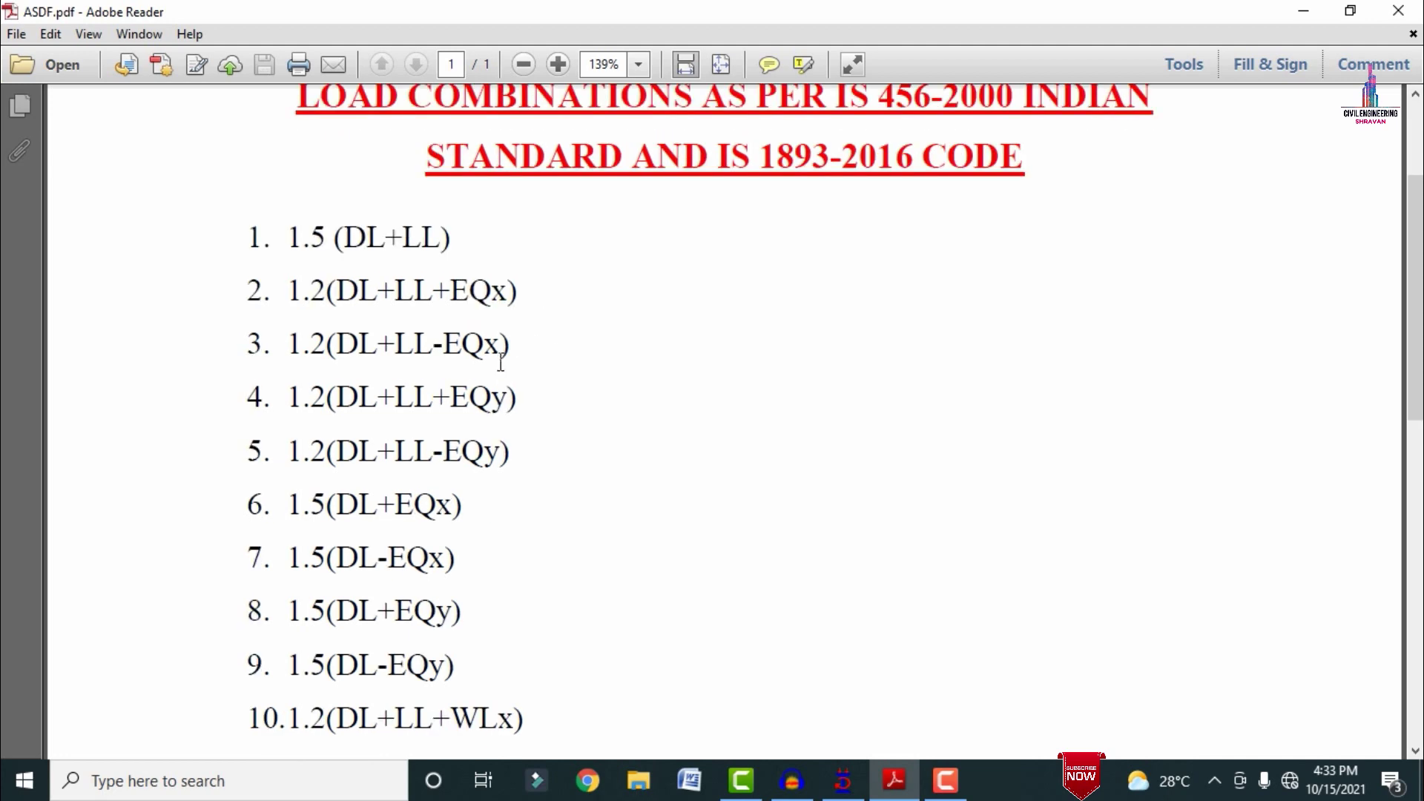
{"action": "scroll", "coordinate": [504, 382], "scroll_direction": "down", "scroll_amount": 12}
{"action": "scroll", "coordinate": [508, 385], "scroll_direction": "up", "scroll_amount": 12}
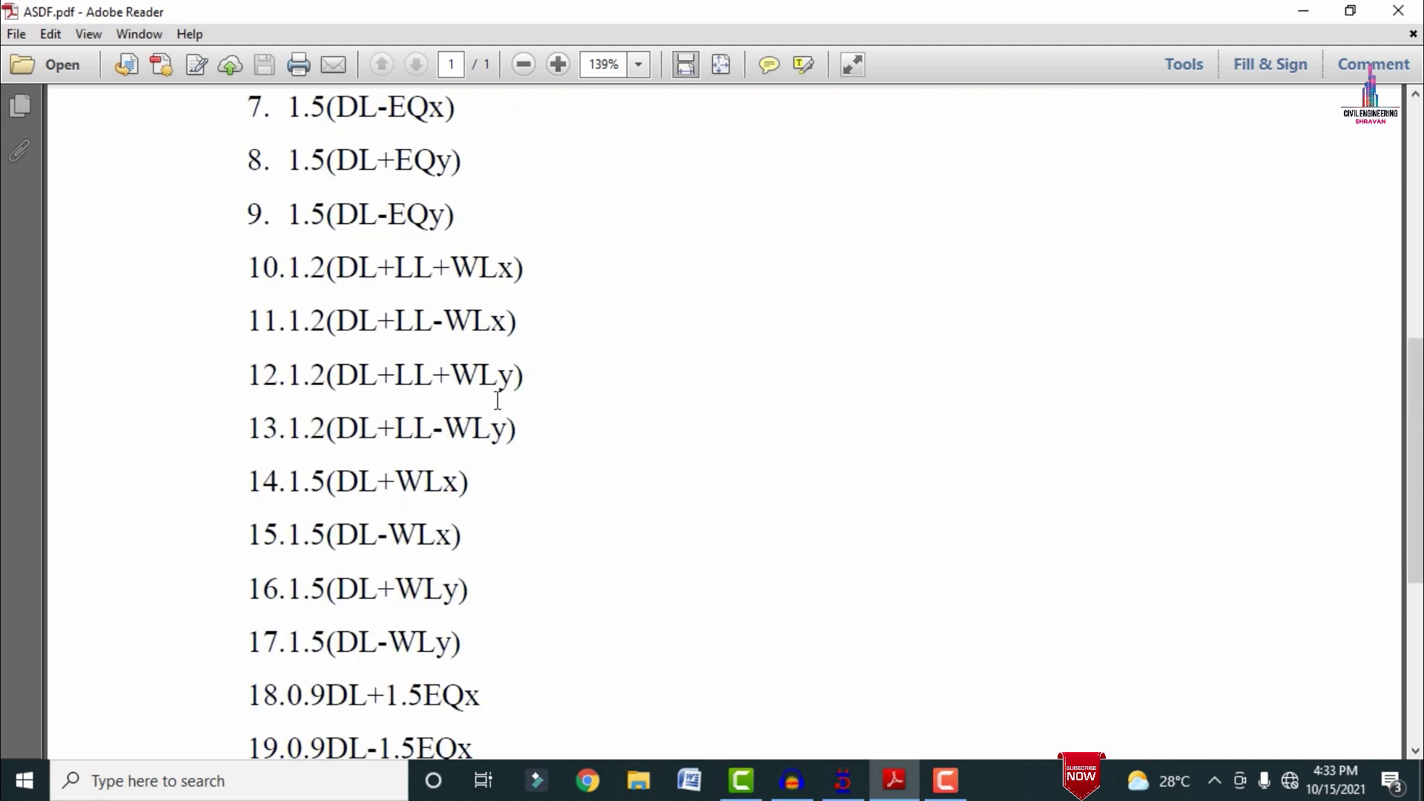
{"action": "scroll", "coordinate": [501, 412], "scroll_direction": "up", "scroll_amount": 5}
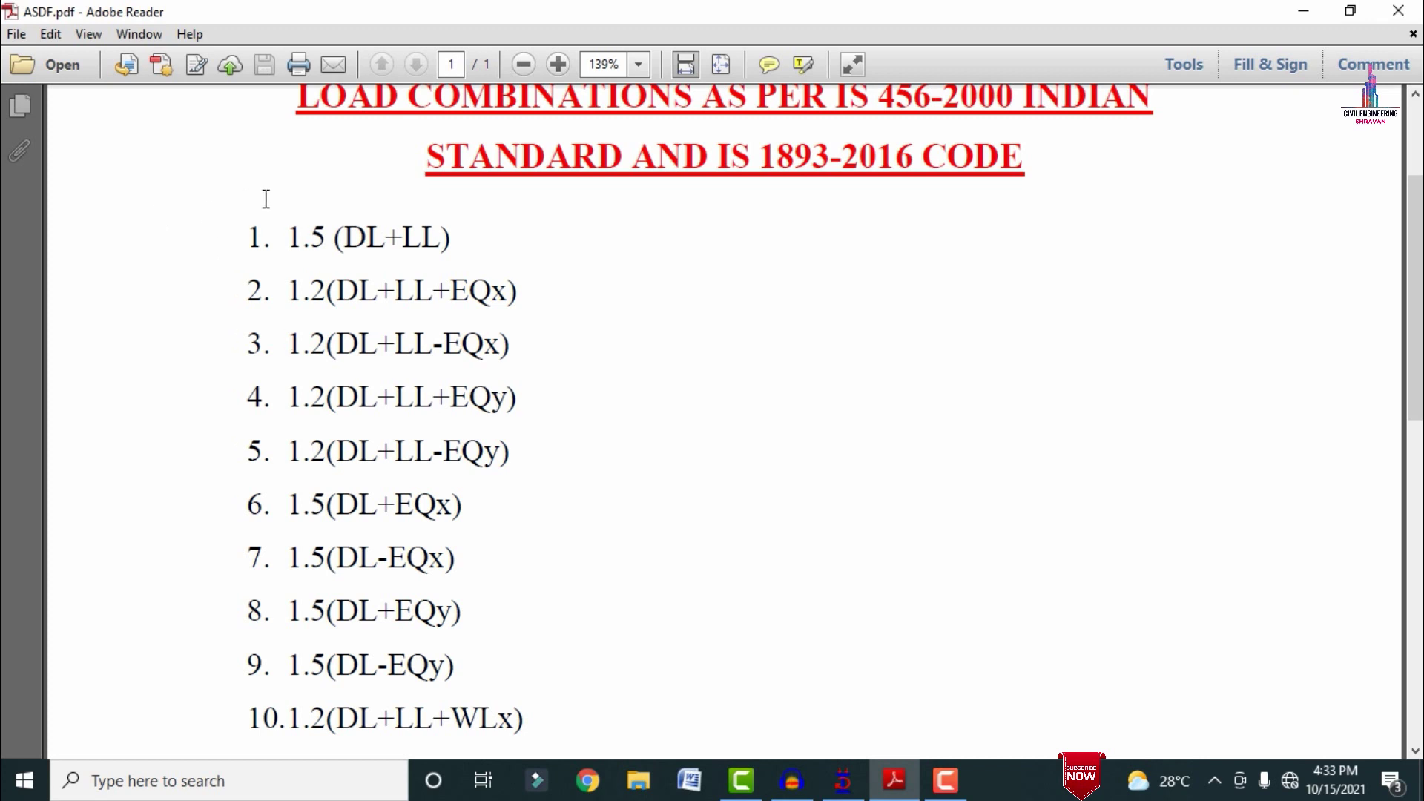
- Enlarge the page to 600% and read load combinations 1 to 3, selecting each expression's text in turn
{"action": "scroll", "coordinate": [264, 232], "scroll_direction": "up", "scroll_amount": 5, "text": "ctrl"}
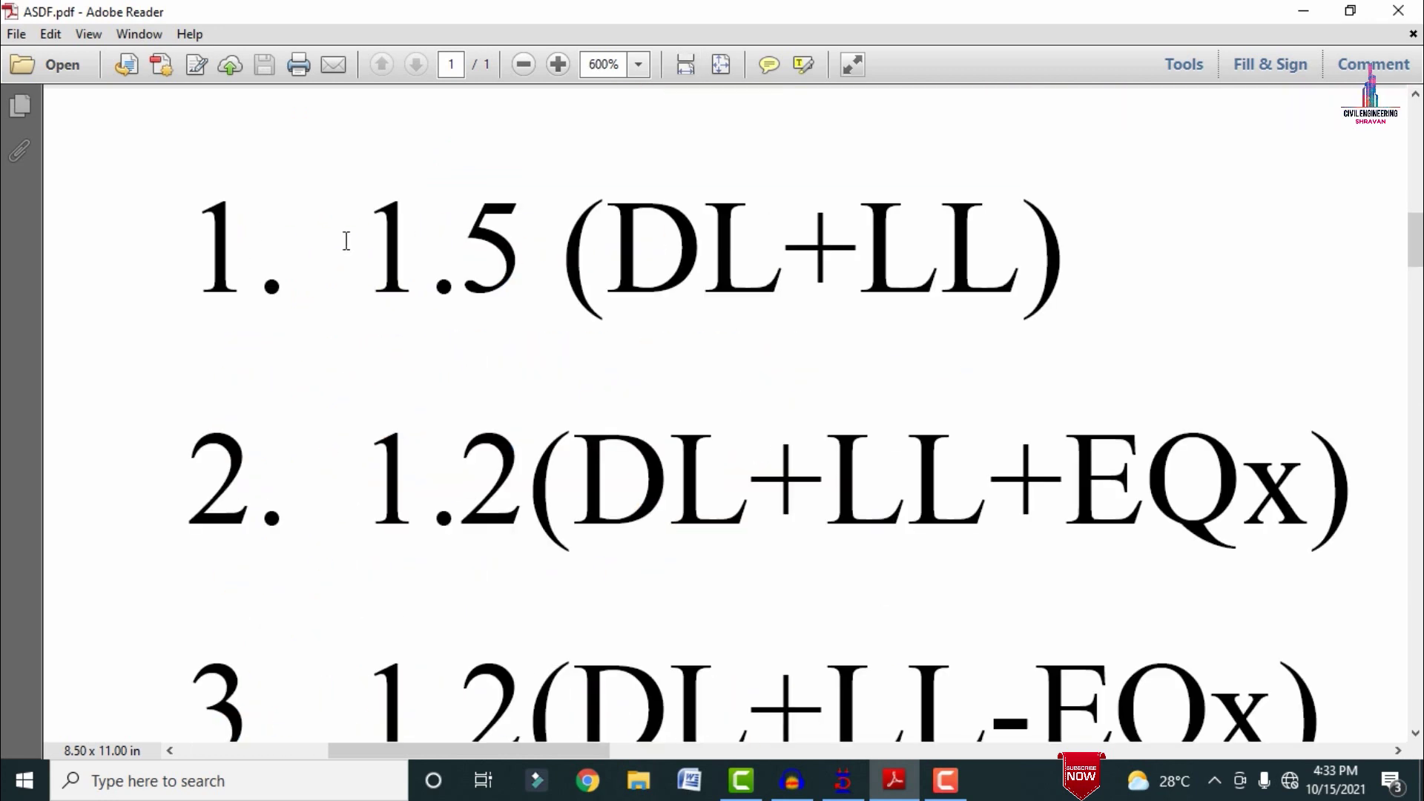
{"action": "left_click_drag", "start_coordinate": [371, 241], "coordinate": [1140, 267]}
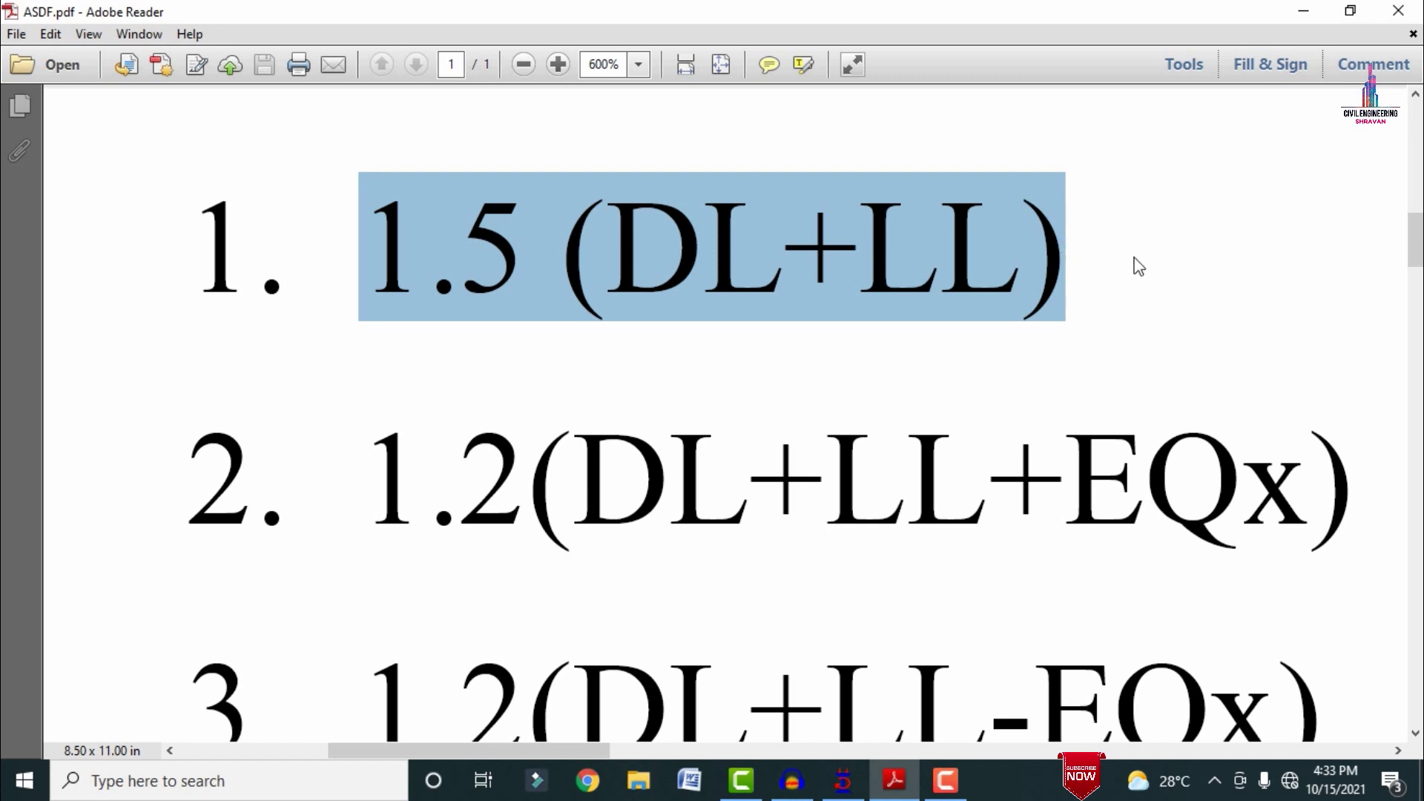
{"action": "scroll", "coordinate": [766, 288], "scroll_direction": "down", "scroll_amount": 2}
{"action": "left_click_drag", "start_coordinate": [355, 377], "coordinate": [1350, 378]}
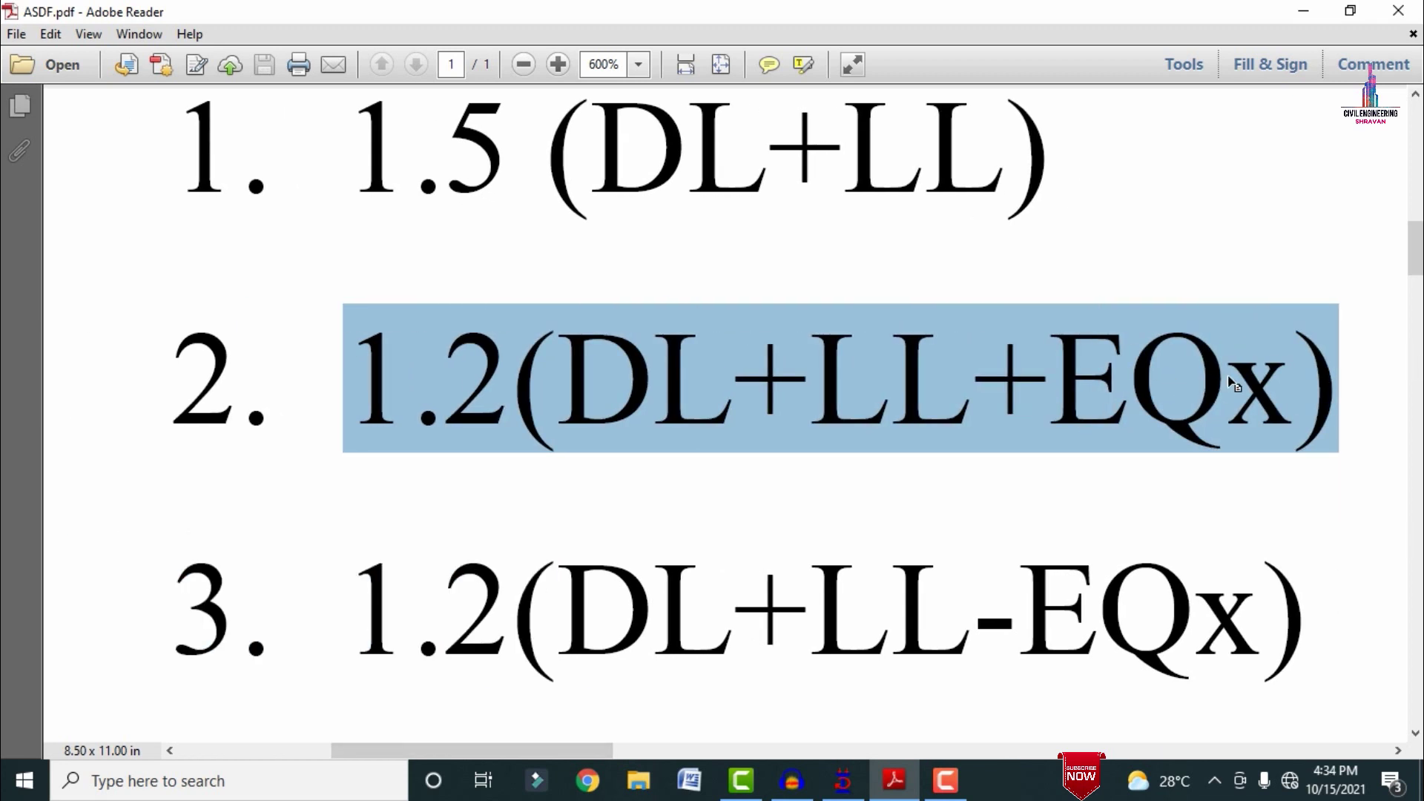
{"action": "left_click", "coordinate": [1044, 512]}
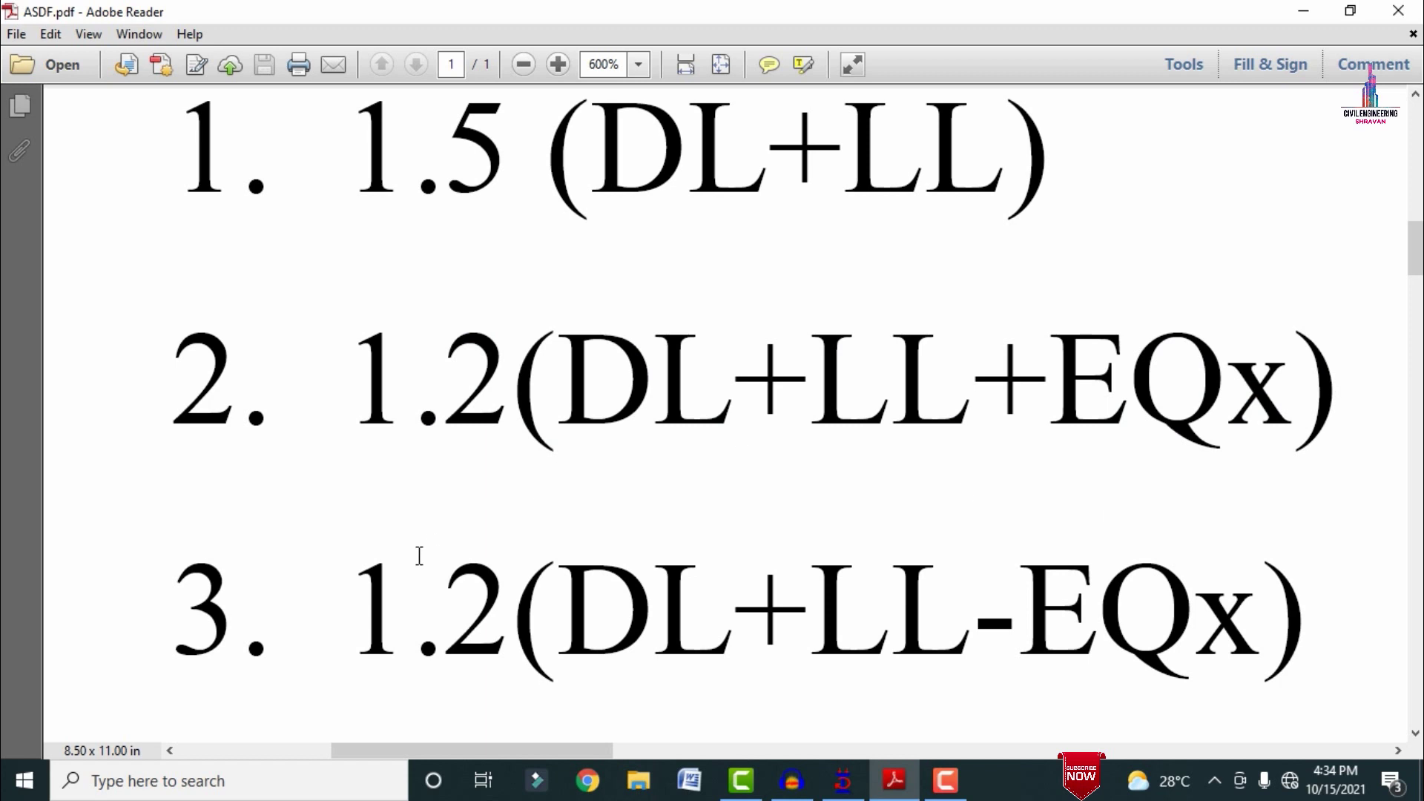
{"action": "scroll", "coordinate": [401, 555], "scroll_direction": "down", "scroll_amount": 1}
{"action": "left_click_drag", "start_coordinate": [358, 549], "coordinate": [1299, 506]}
{"action": "left_click", "coordinate": [1363, 474]}
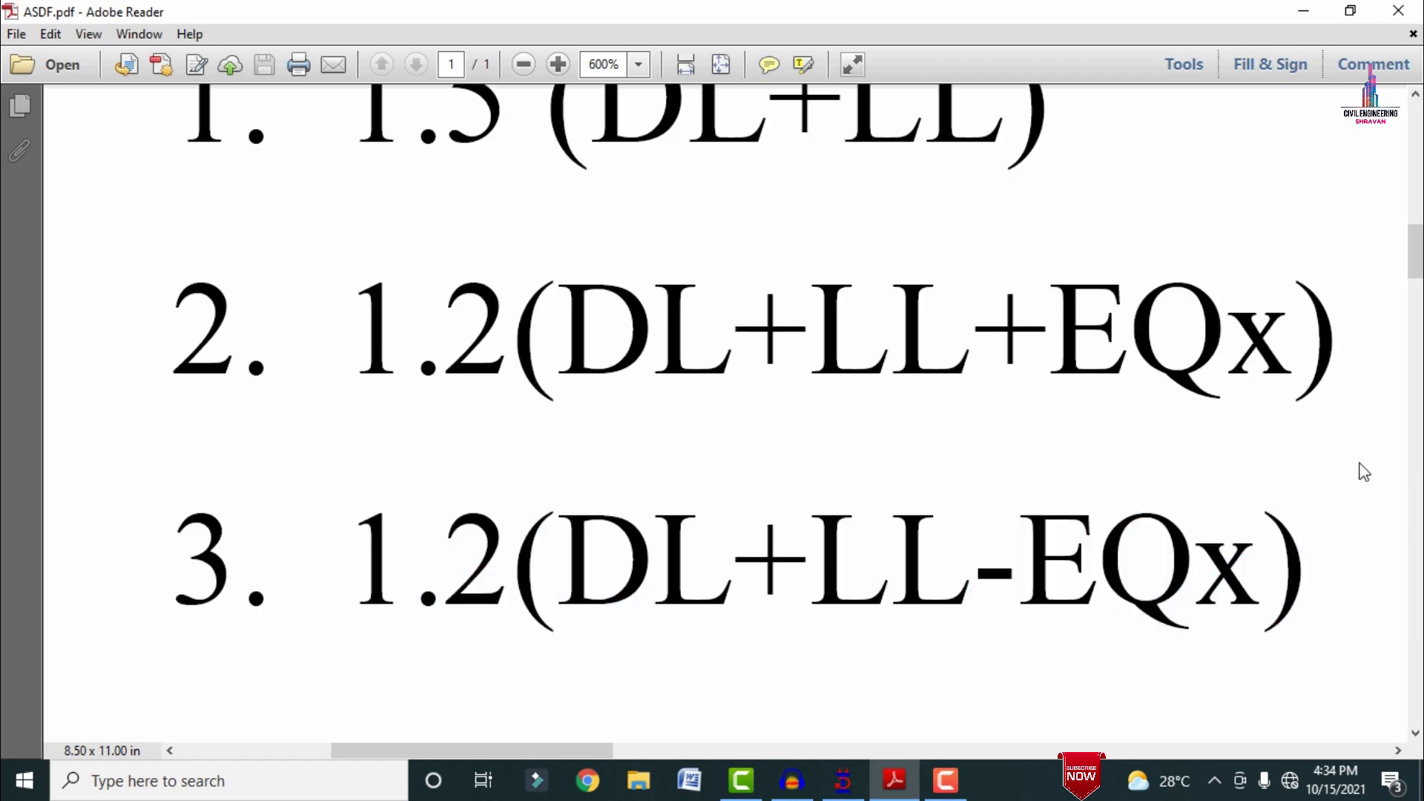
- Read load combinations 4 and 5 with the EQy terms, selecting the text of combination 5
{"action": "scroll", "coordinate": [1362, 473], "scroll_direction": "down", "scroll_amount": 3}
{"action": "scroll", "coordinate": [1361, 471], "scroll_direction": "down", "scroll_amount": 3}
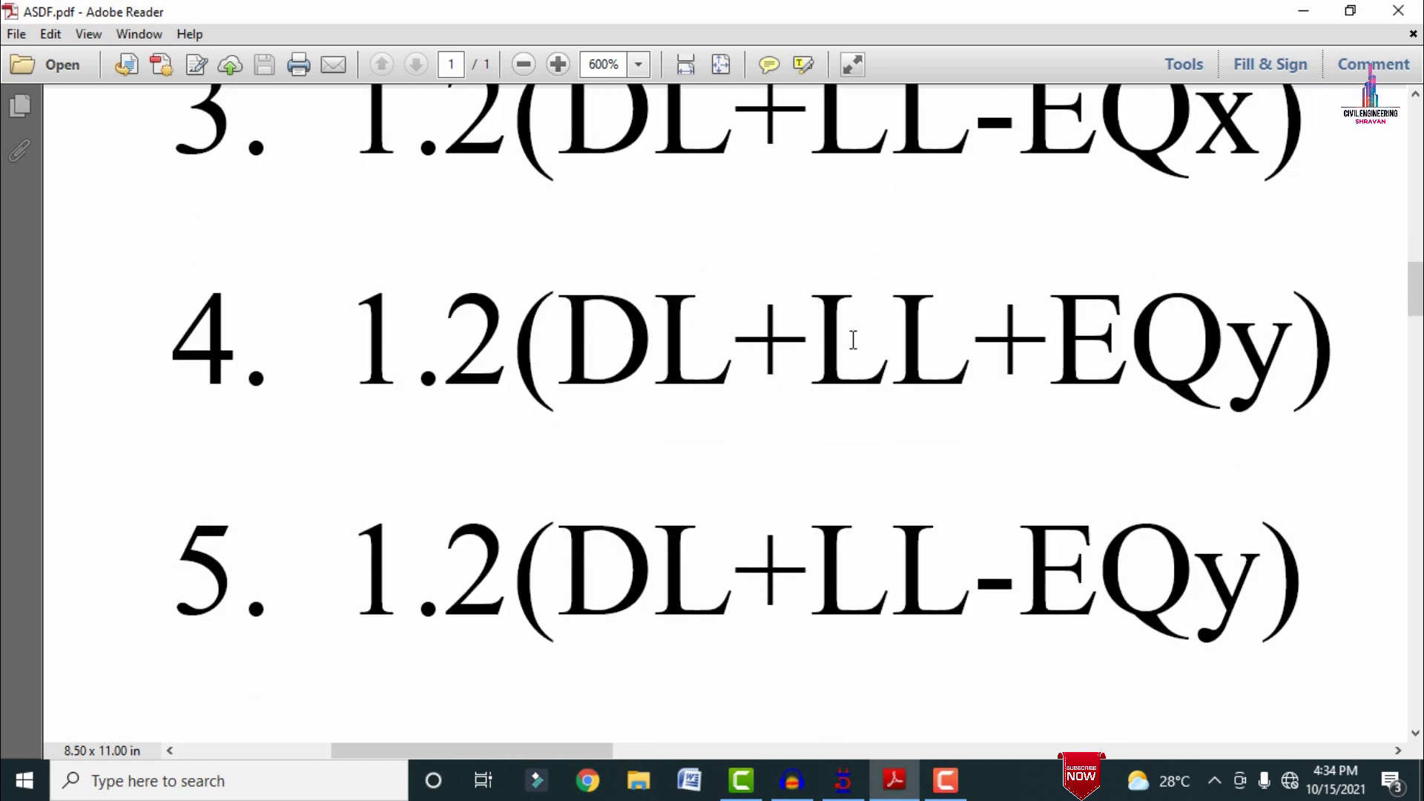
{"action": "scroll", "coordinate": [1228, 353], "scroll_direction": "down", "scroll_amount": 2}
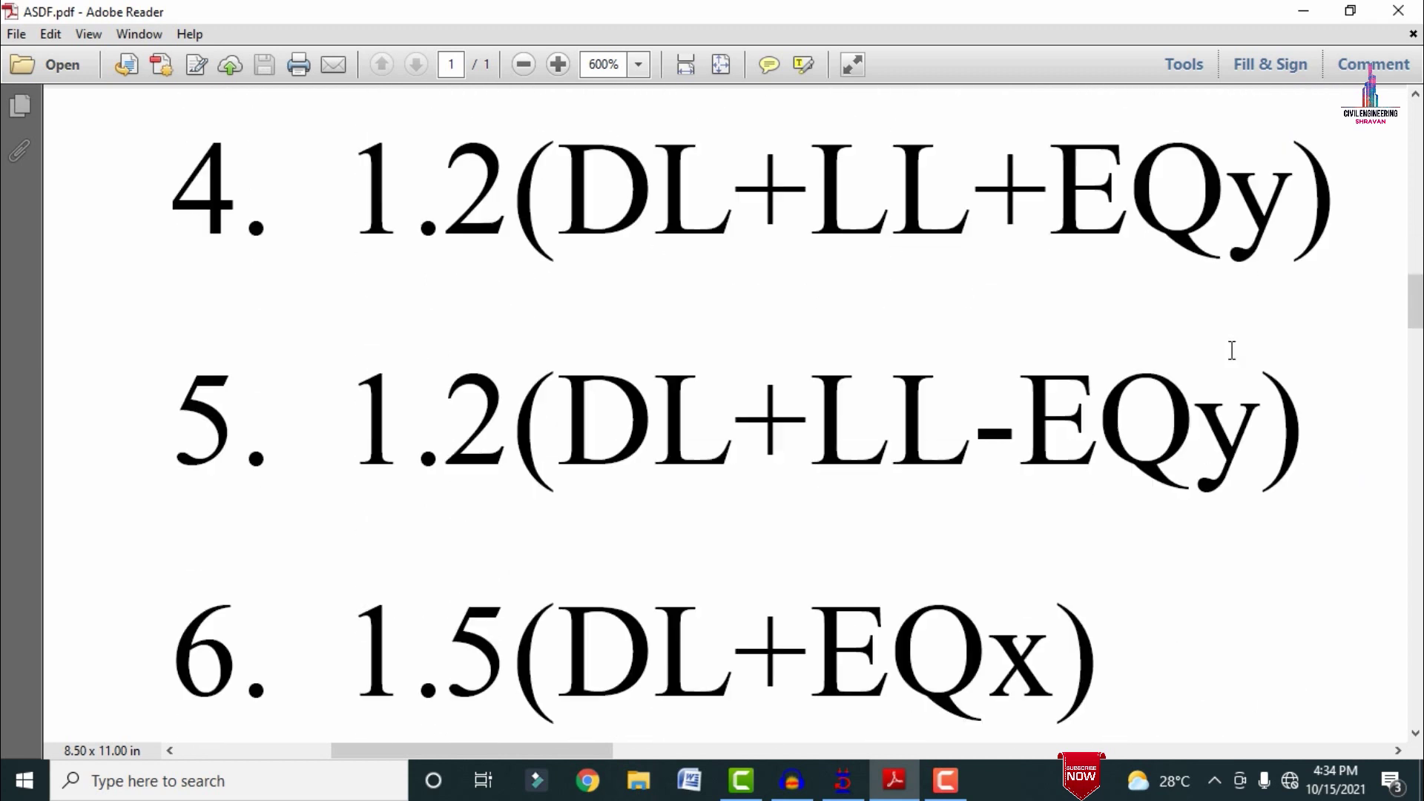
{"action": "left_click_drag", "start_coordinate": [345, 448], "coordinate": [1284, 464]}
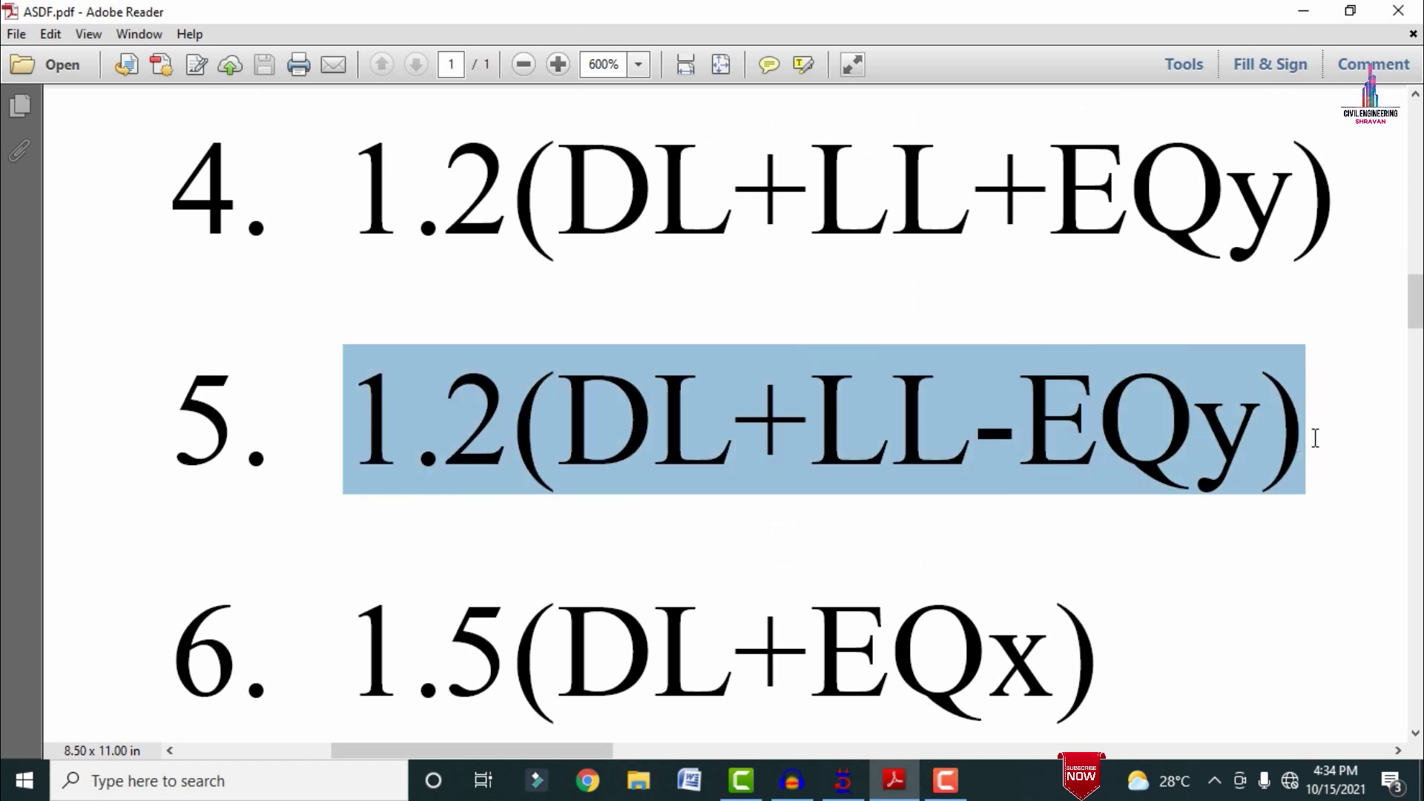
- Examine the 1.5-factor earthquake combinations 6 to 9, selecting the text of combinations 7, 8 and 9 in turn
{"action": "scroll", "coordinate": [1316, 442], "scroll_direction": "down", "scroll_amount": 2}
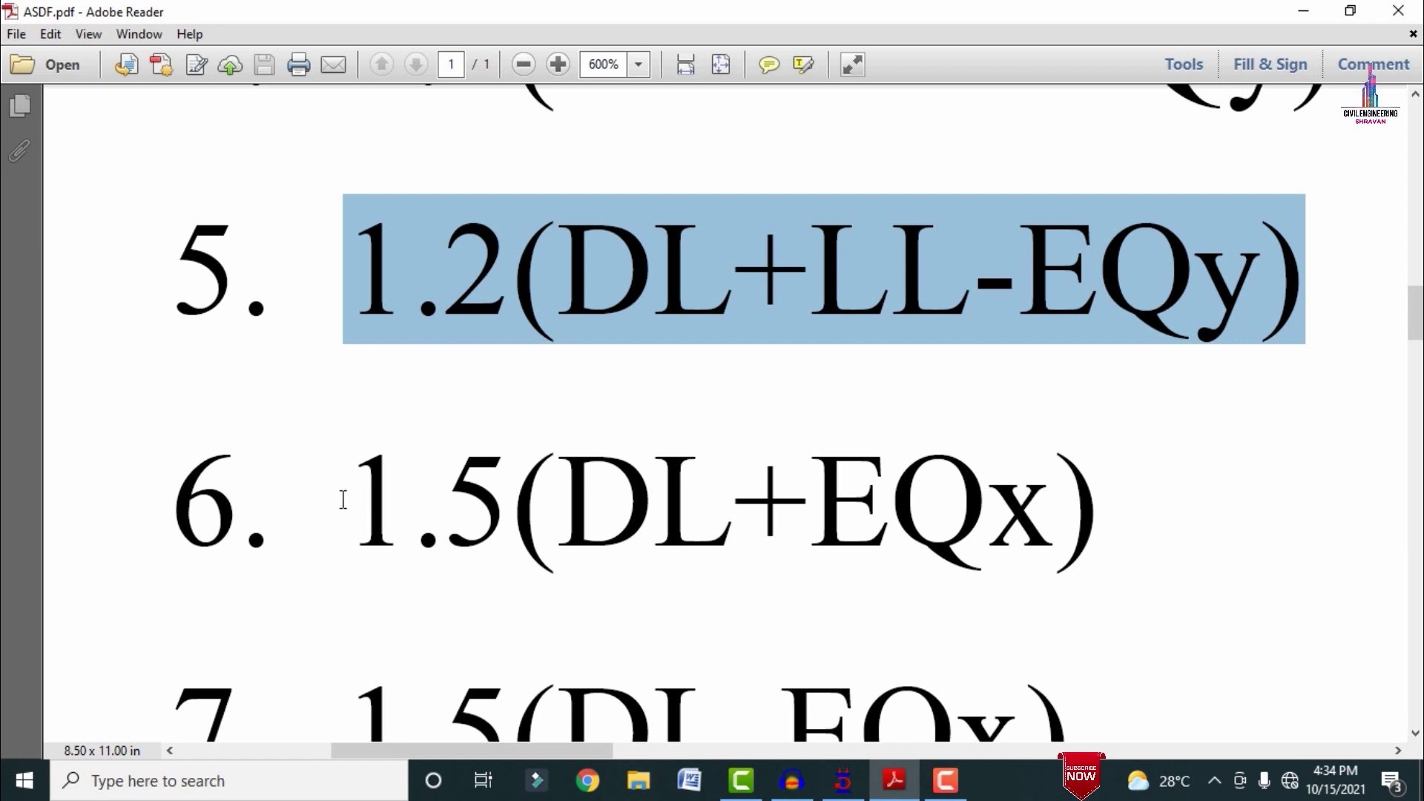
{"action": "scroll", "coordinate": [343, 499], "scroll_direction": "down", "scroll_amount": 2}
{"action": "left_click_drag", "start_coordinate": [314, 540], "coordinate": [1083, 577]}
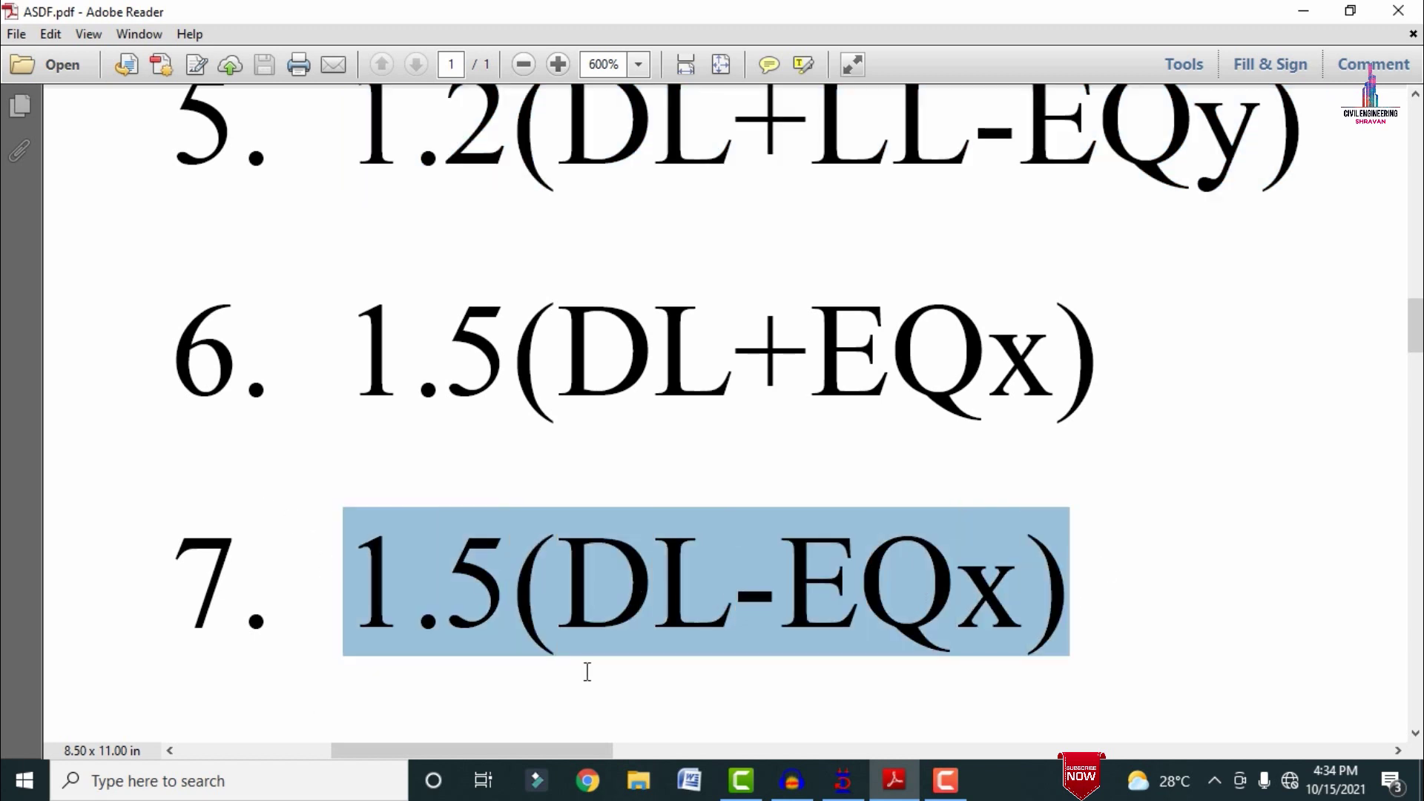
{"action": "scroll", "coordinate": [587, 671], "scroll_direction": "down", "scroll_amount": 4}
{"action": "left_click_drag", "start_coordinate": [362, 530], "coordinate": [1112, 487]}
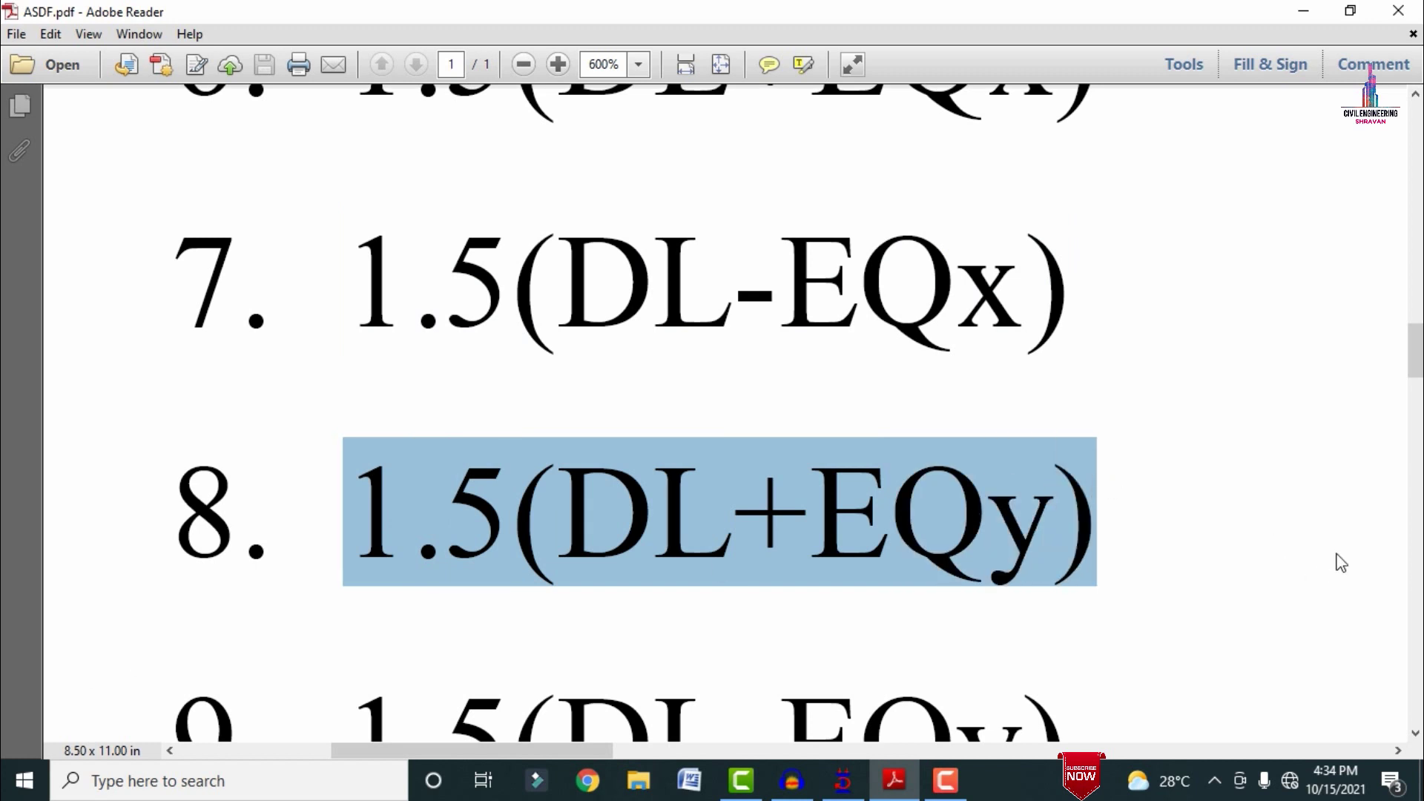
{"action": "scroll", "coordinate": [1294, 449], "scroll_direction": "down", "scroll_amount": 4}
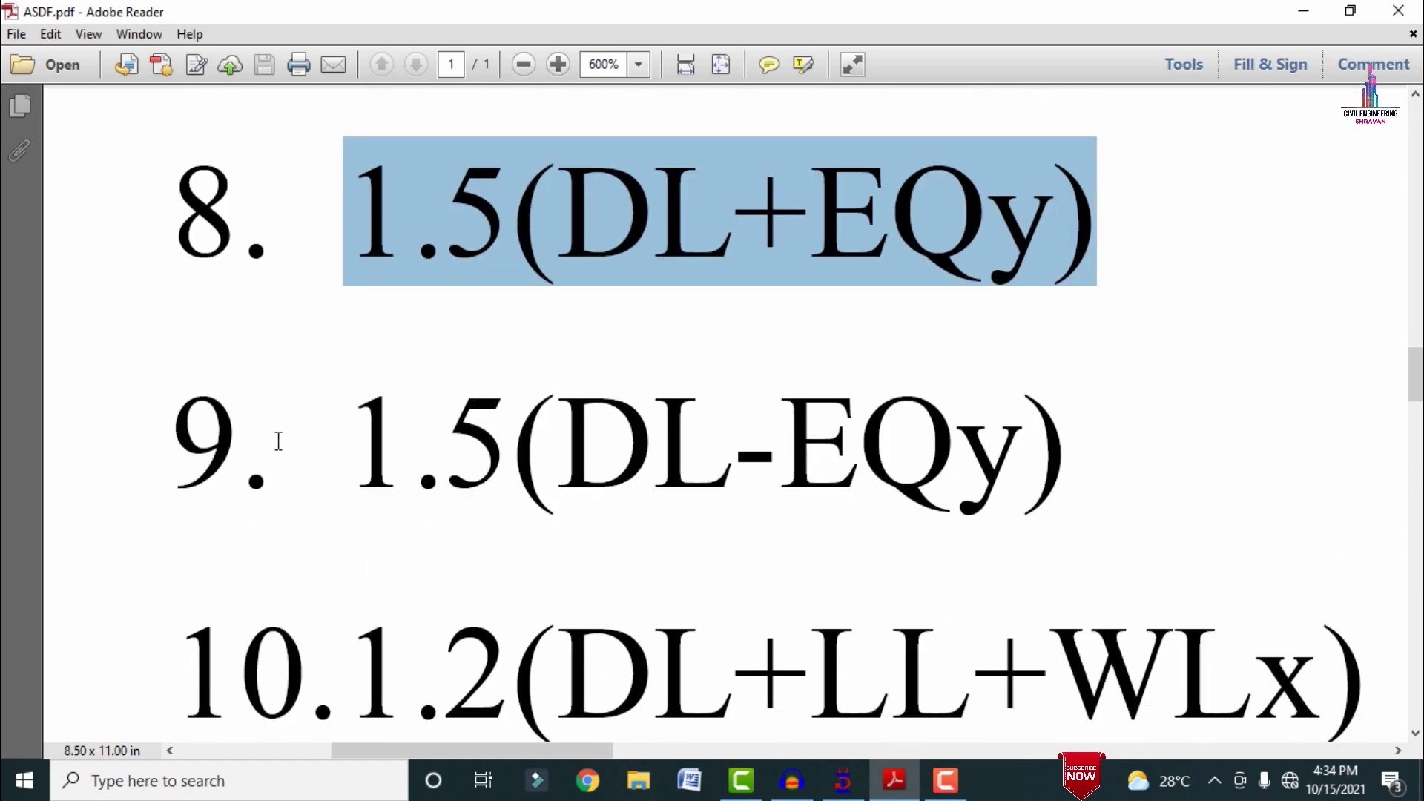
{"action": "left_click_drag", "start_coordinate": [329, 431], "coordinate": [1374, 420]}
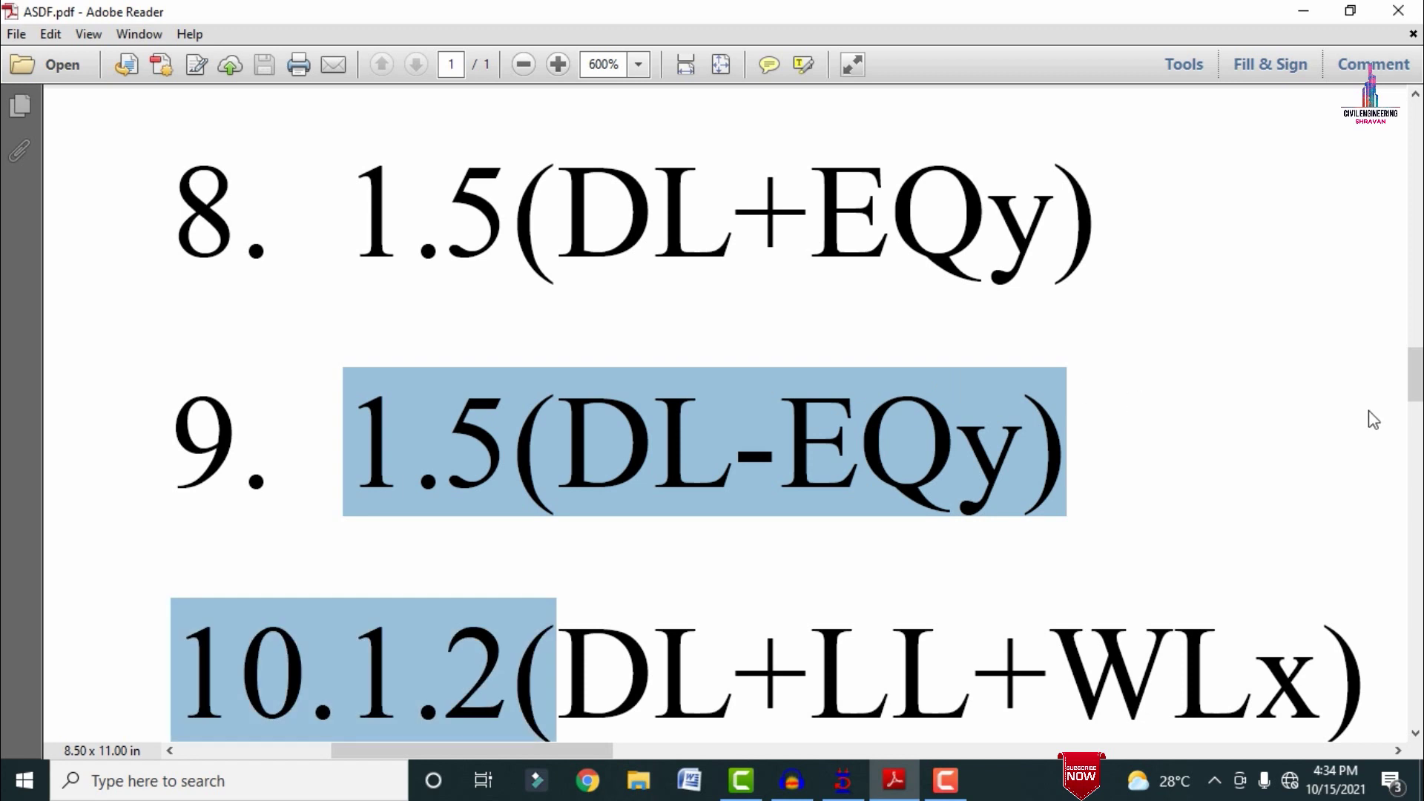
- Examine the 1.2-factor wind load combinations 10 to 13, selecting text in each expression in turn
{"action": "scroll", "coordinate": [849, 460], "scroll_direction": "down", "scroll_amount": 2}
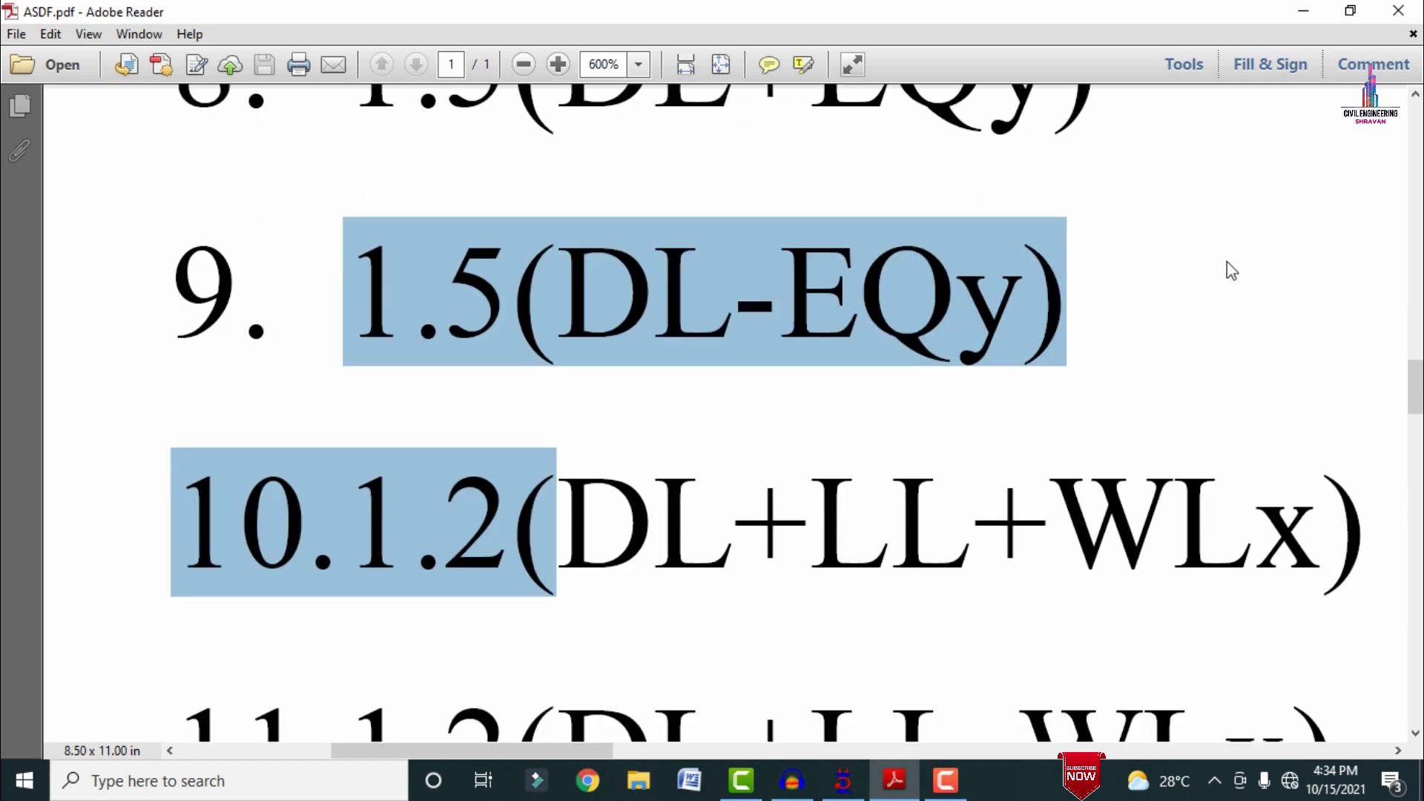
{"action": "left_click", "coordinate": [222, 497]}
{"action": "left_click_drag", "start_coordinate": [347, 512], "coordinate": [1405, 496]}
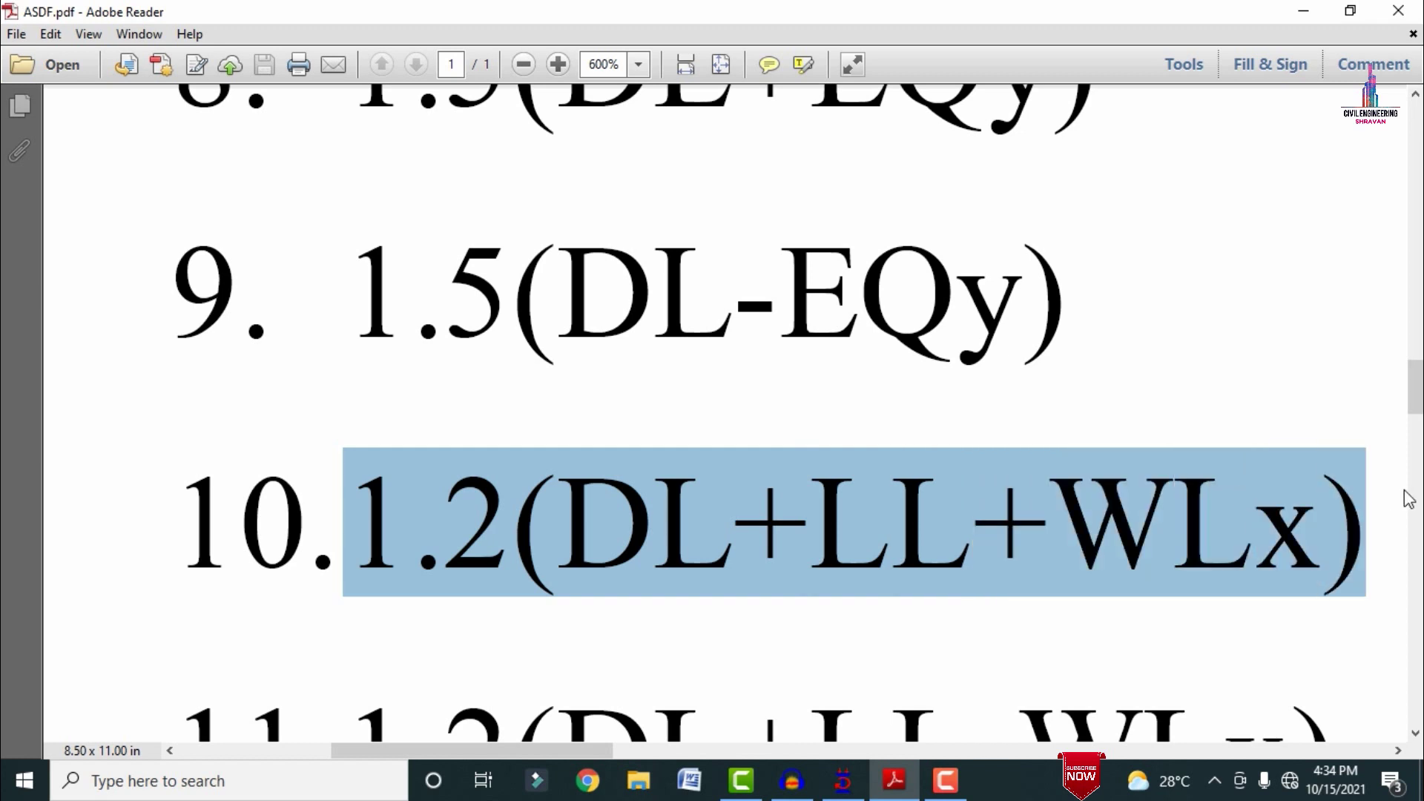
{"action": "scroll", "coordinate": [900, 397], "scroll_direction": "down", "scroll_amount": 4}
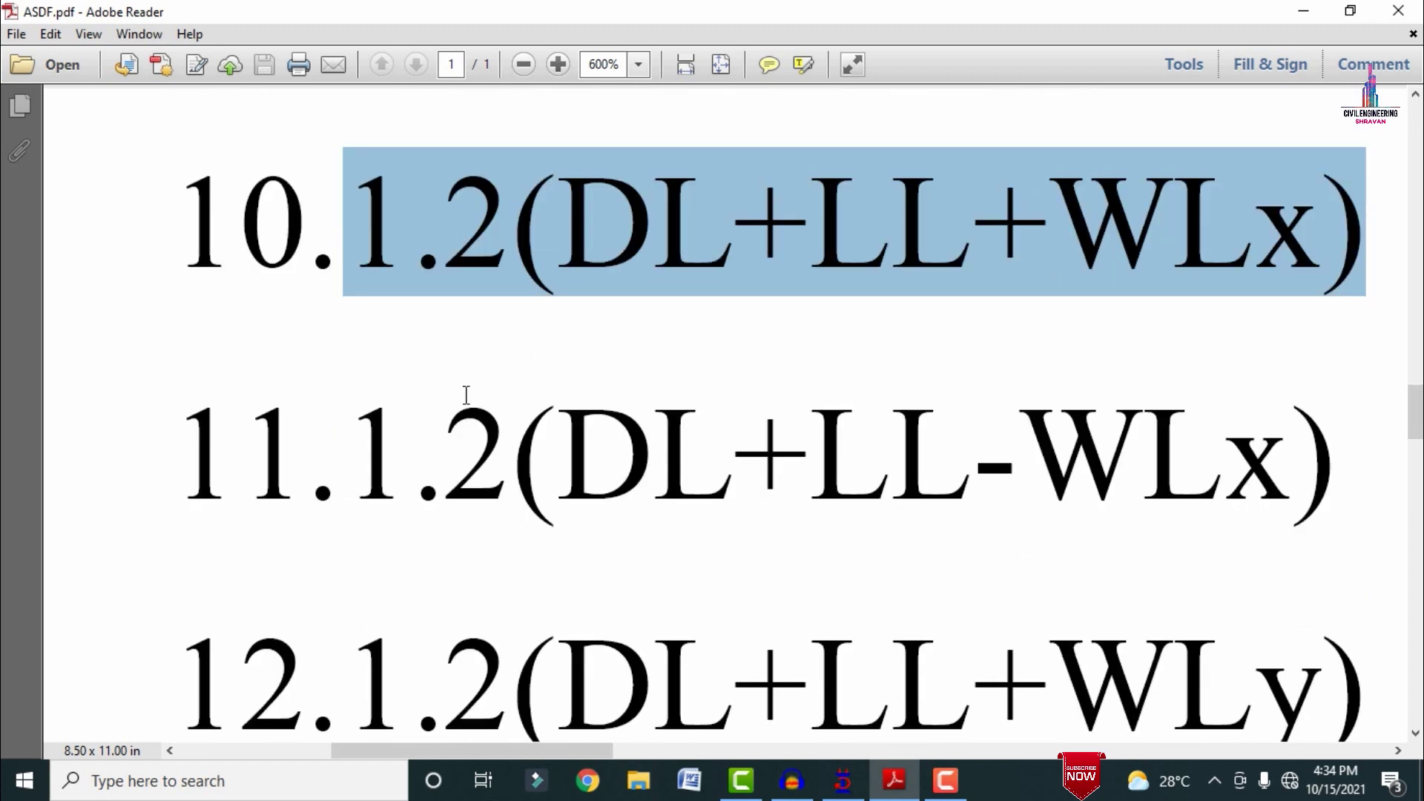
{"action": "left_click_drag", "start_coordinate": [435, 436], "coordinate": [558, 457]}
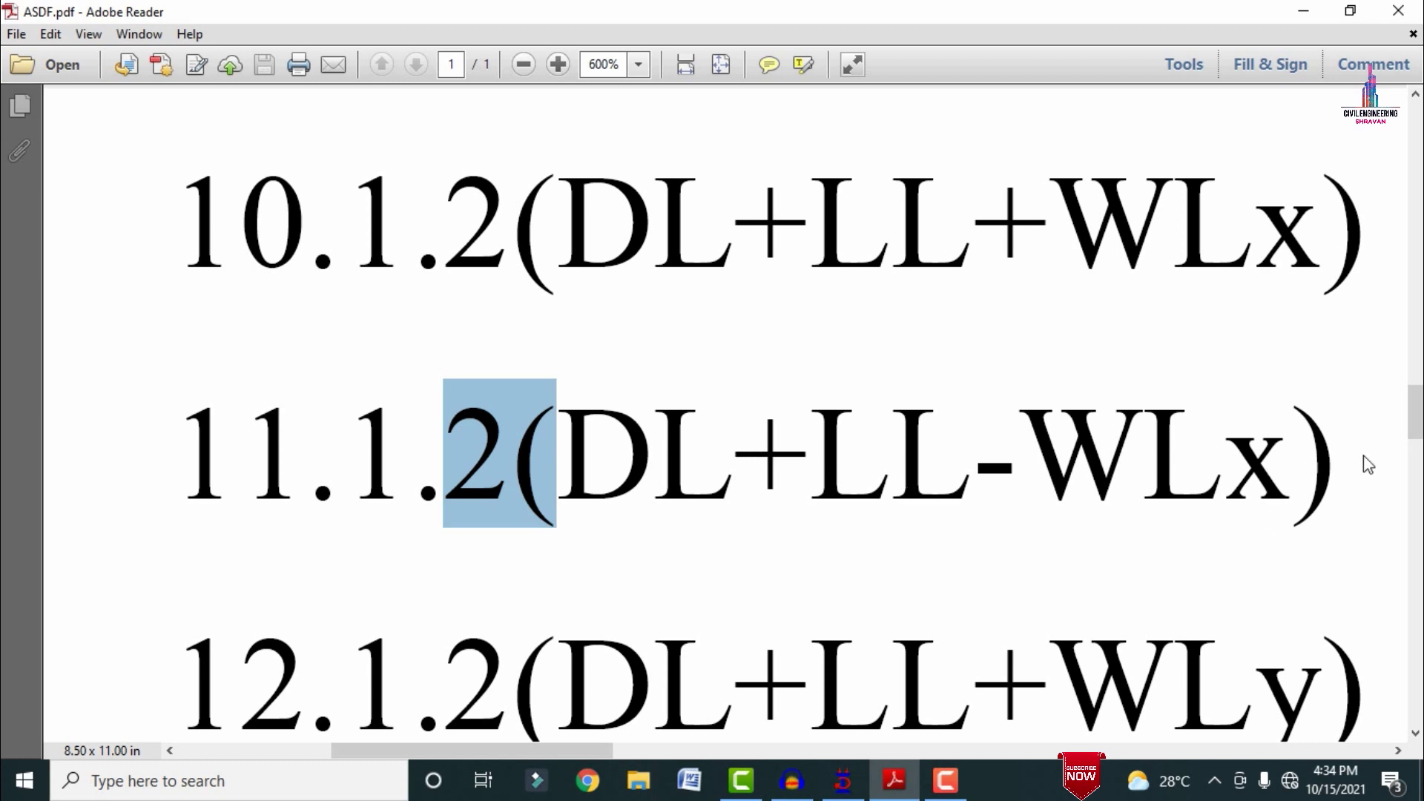
{"action": "scroll", "coordinate": [352, 371], "scroll_direction": "down", "scroll_amount": 3}
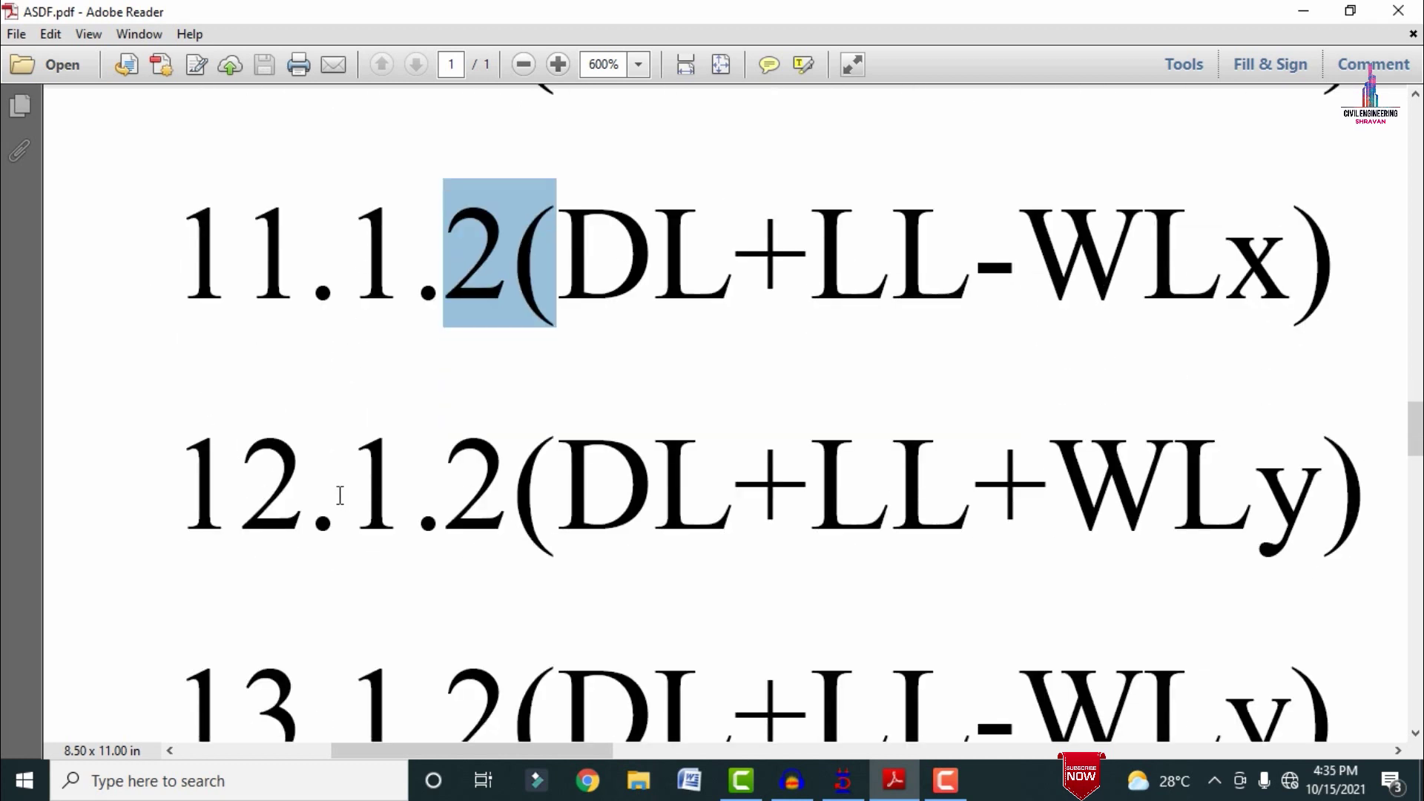
{"action": "left_click_drag", "start_coordinate": [341, 495], "coordinate": [1304, 548]}
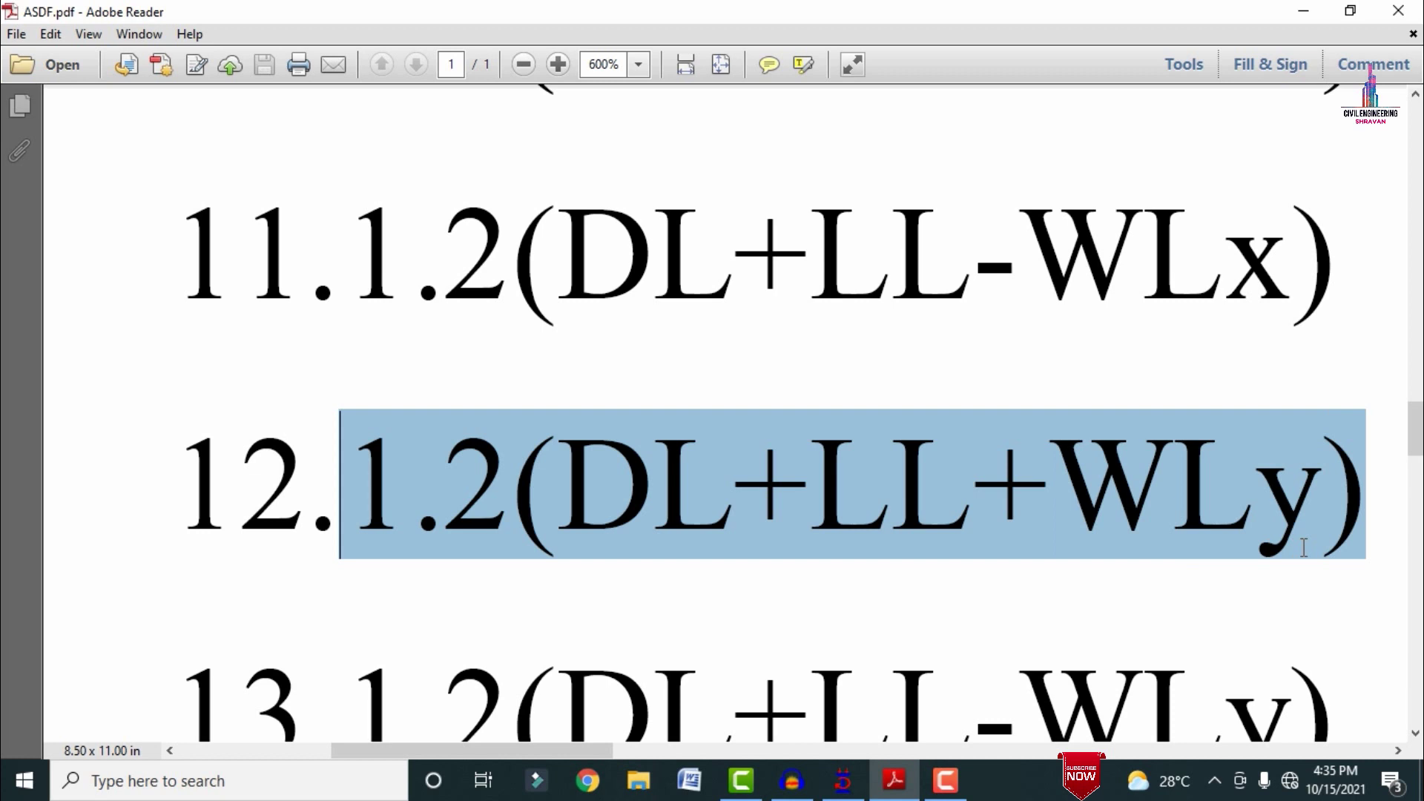
{"action": "scroll", "coordinate": [926, 595], "scroll_direction": "down", "scroll_amount": 4}
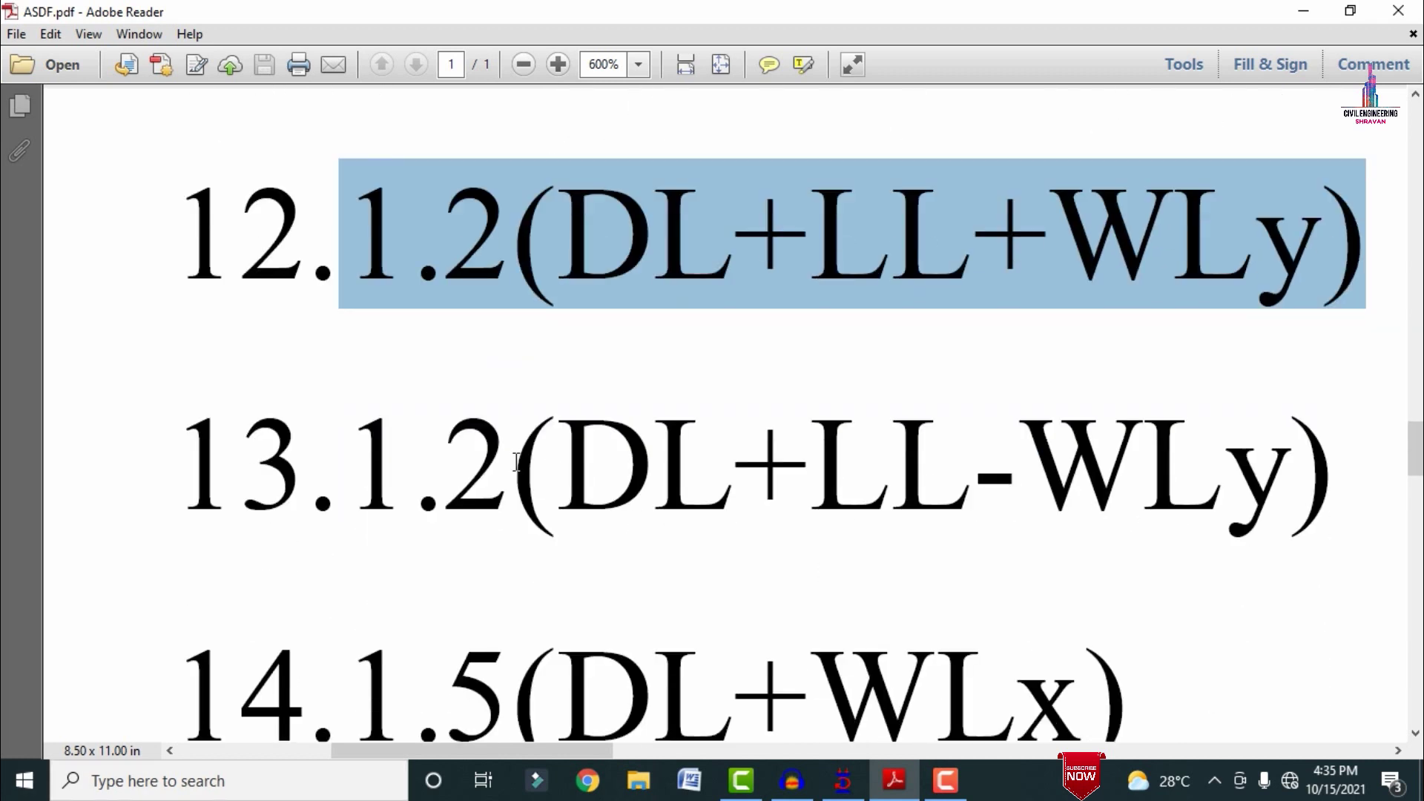
{"action": "left_click_drag", "start_coordinate": [330, 465], "coordinate": [1248, 444]}
- Examine the 1.5-factor wind load combinations 14 to 17, selecting each expression's text in turn
{"action": "scroll", "coordinate": [1250, 443], "scroll_direction": "down", "scroll_amount": 2}
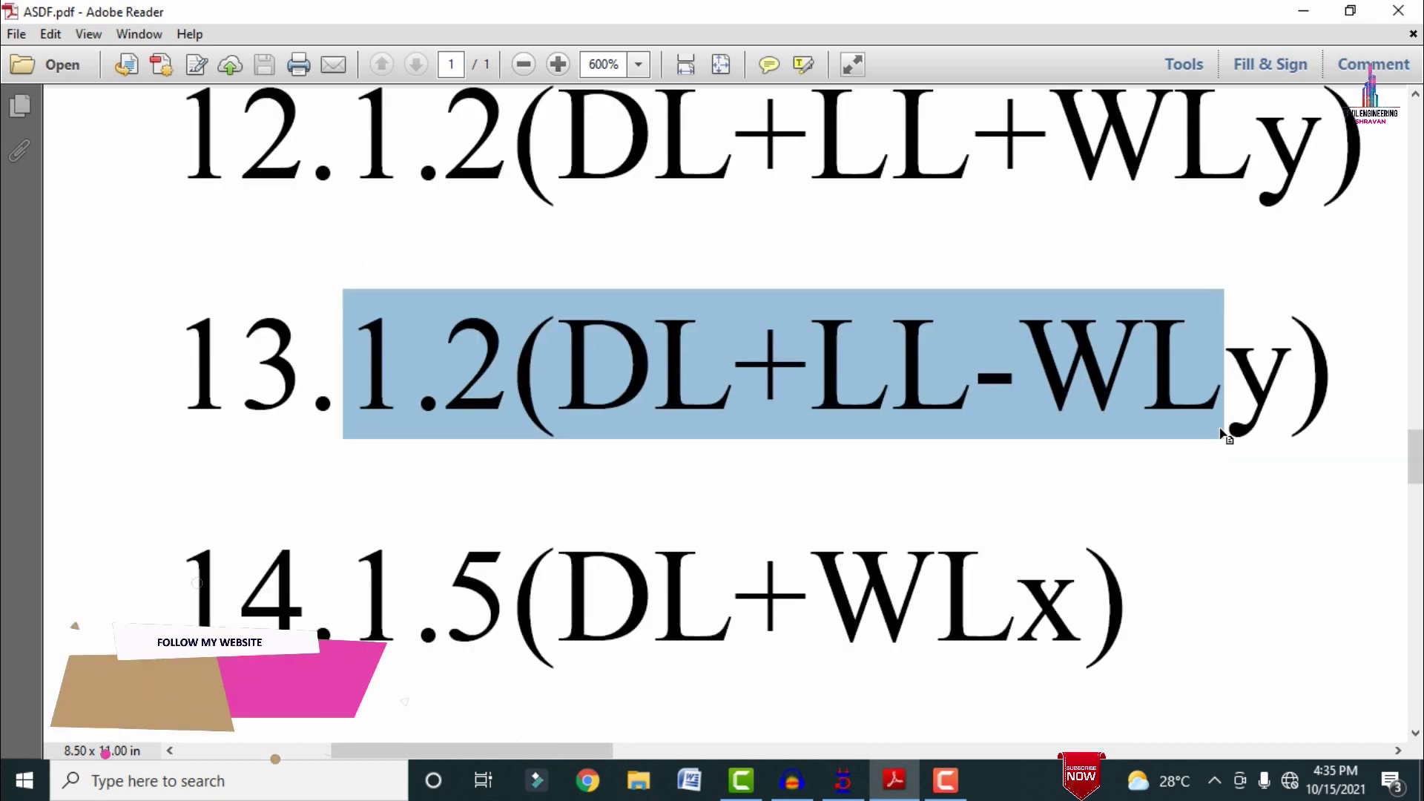
{"action": "scroll", "coordinate": [605, 445], "scroll_direction": "down", "scroll_amount": 1}
{"action": "left_click_drag", "start_coordinate": [330, 445], "coordinate": [1201, 487]}
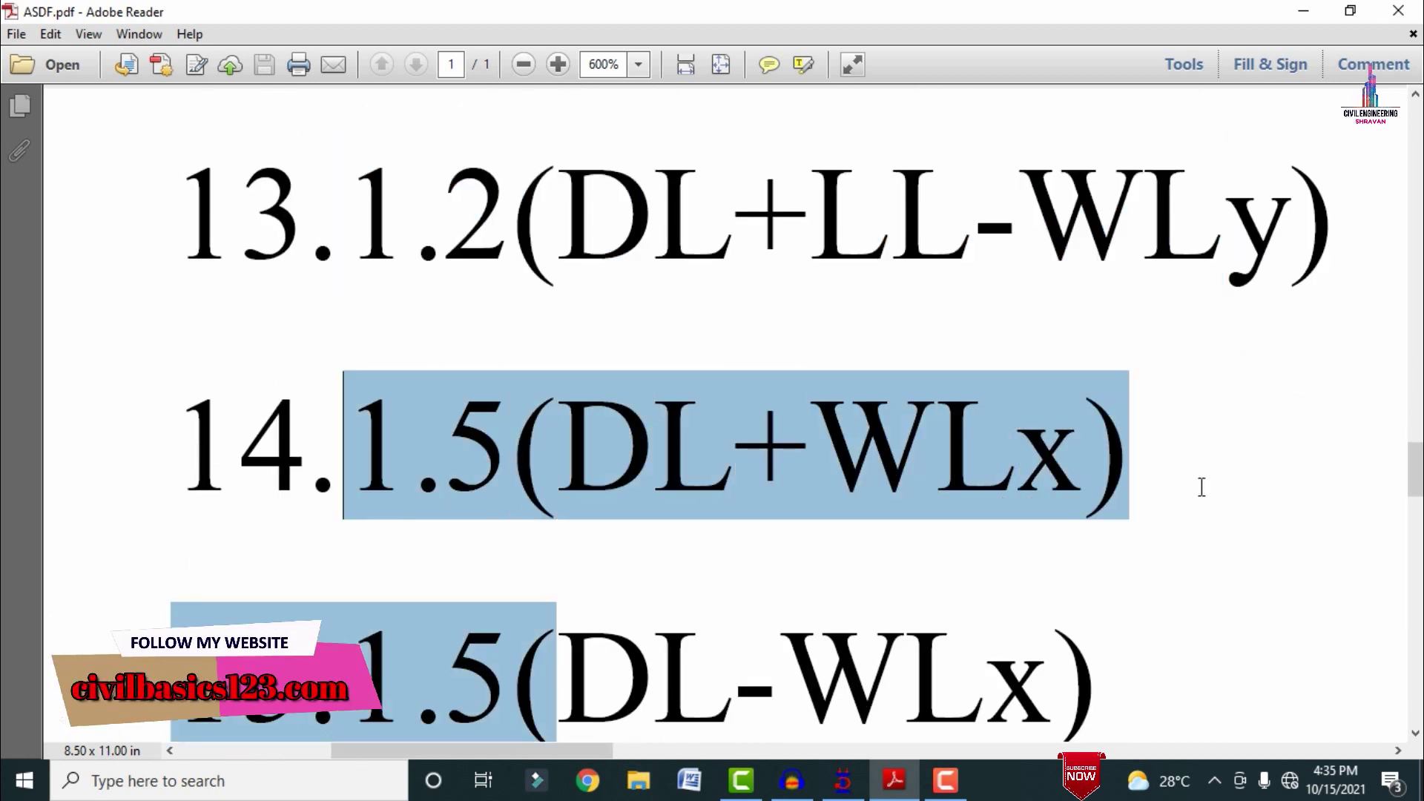
{"action": "scroll", "coordinate": [1407, 531], "scroll_direction": "down", "scroll_amount": 3}
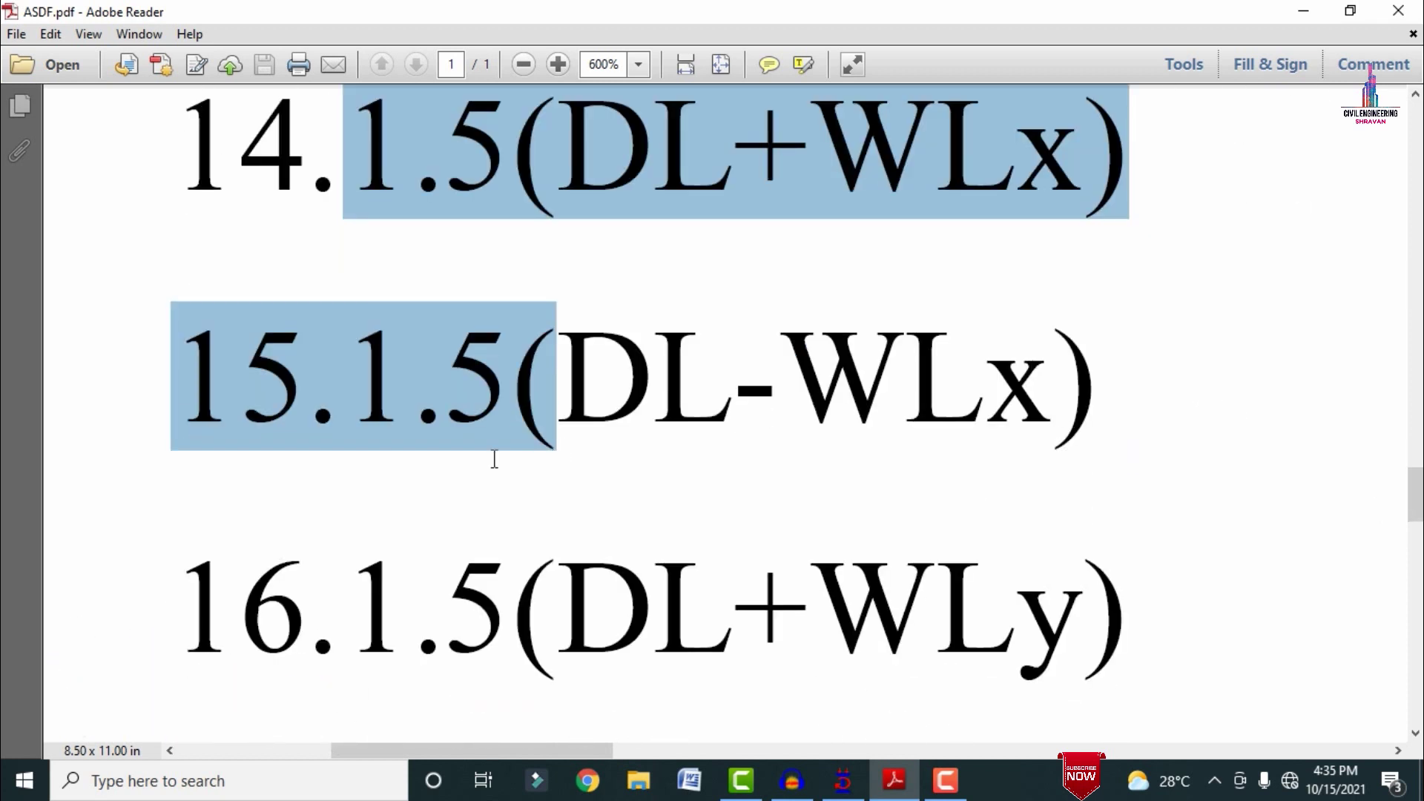
{"action": "left_click_drag", "start_coordinate": [338, 403], "coordinate": [1111, 431]}
{"action": "scroll", "coordinate": [1177, 420], "scroll_direction": "down", "scroll_amount": 3}
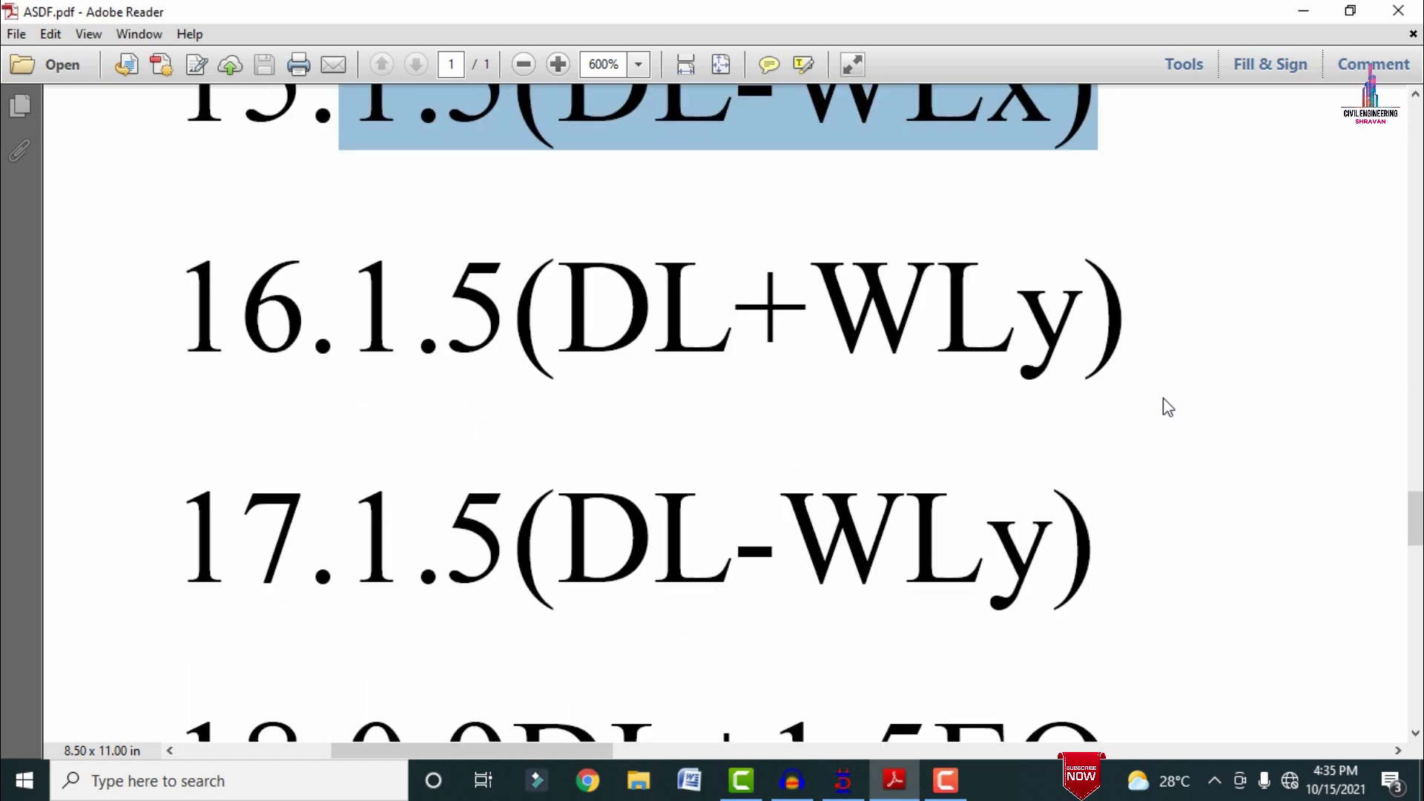
{"action": "left_click_drag", "start_coordinate": [330, 300], "coordinate": [1073, 292]}
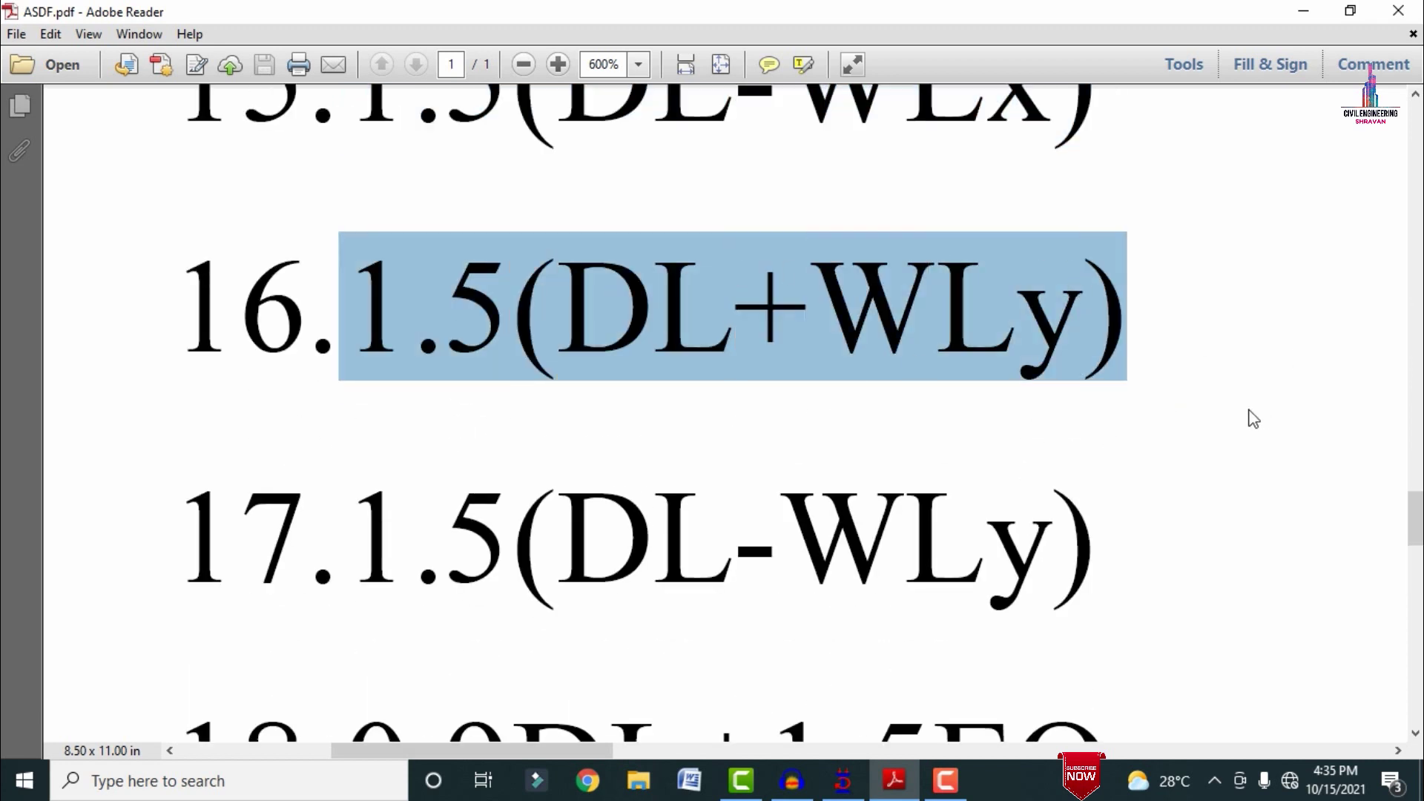
{"action": "left_click_drag", "start_coordinate": [361, 527], "coordinate": [1095, 510]}
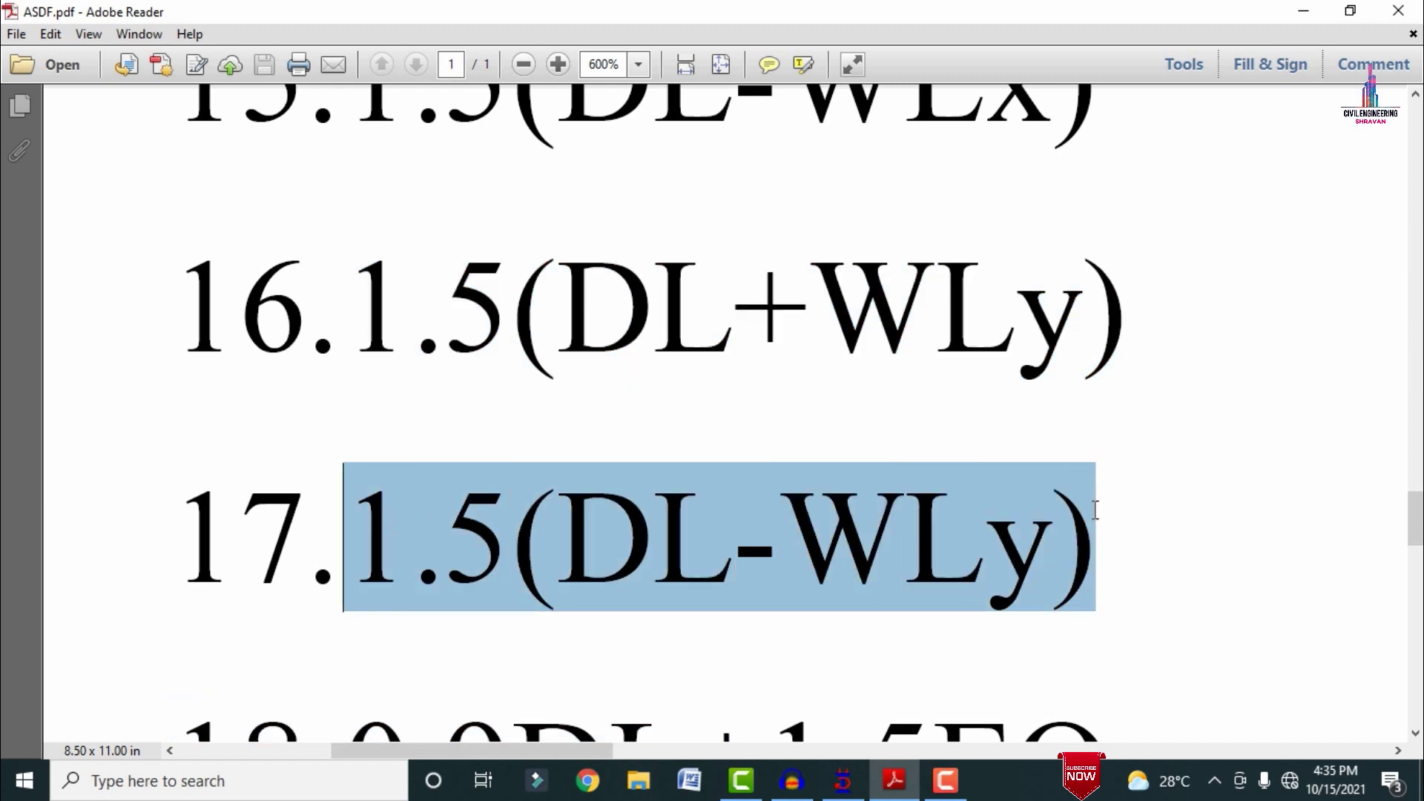
- Examine the 0.9DL earthquake combinations 18 to 21, selecting text in each expression in turn
{"action": "scroll", "coordinate": [1268, 518], "scroll_direction": "down", "scroll_amount": 5}
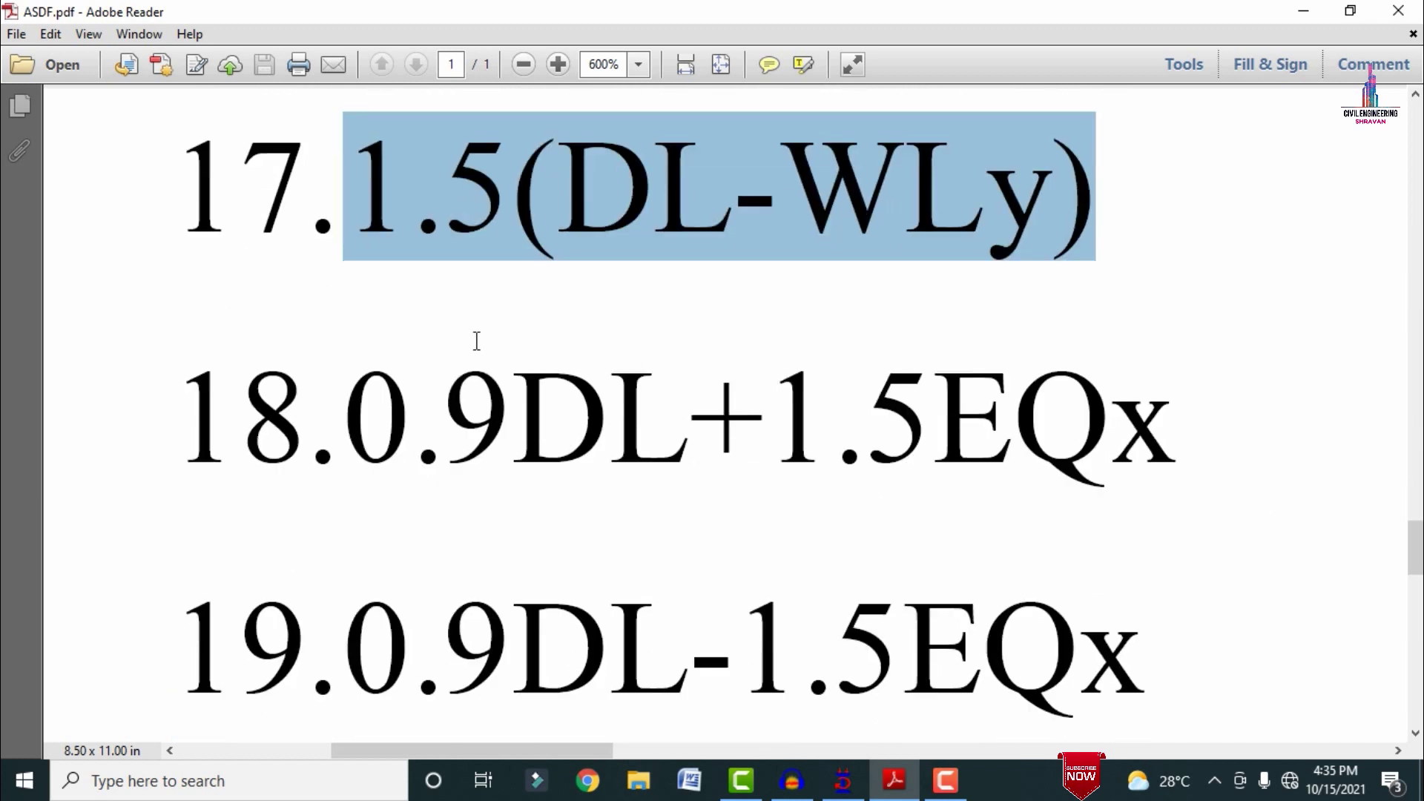
{"action": "left_click_drag", "start_coordinate": [316, 392], "coordinate": [1132, 386]}
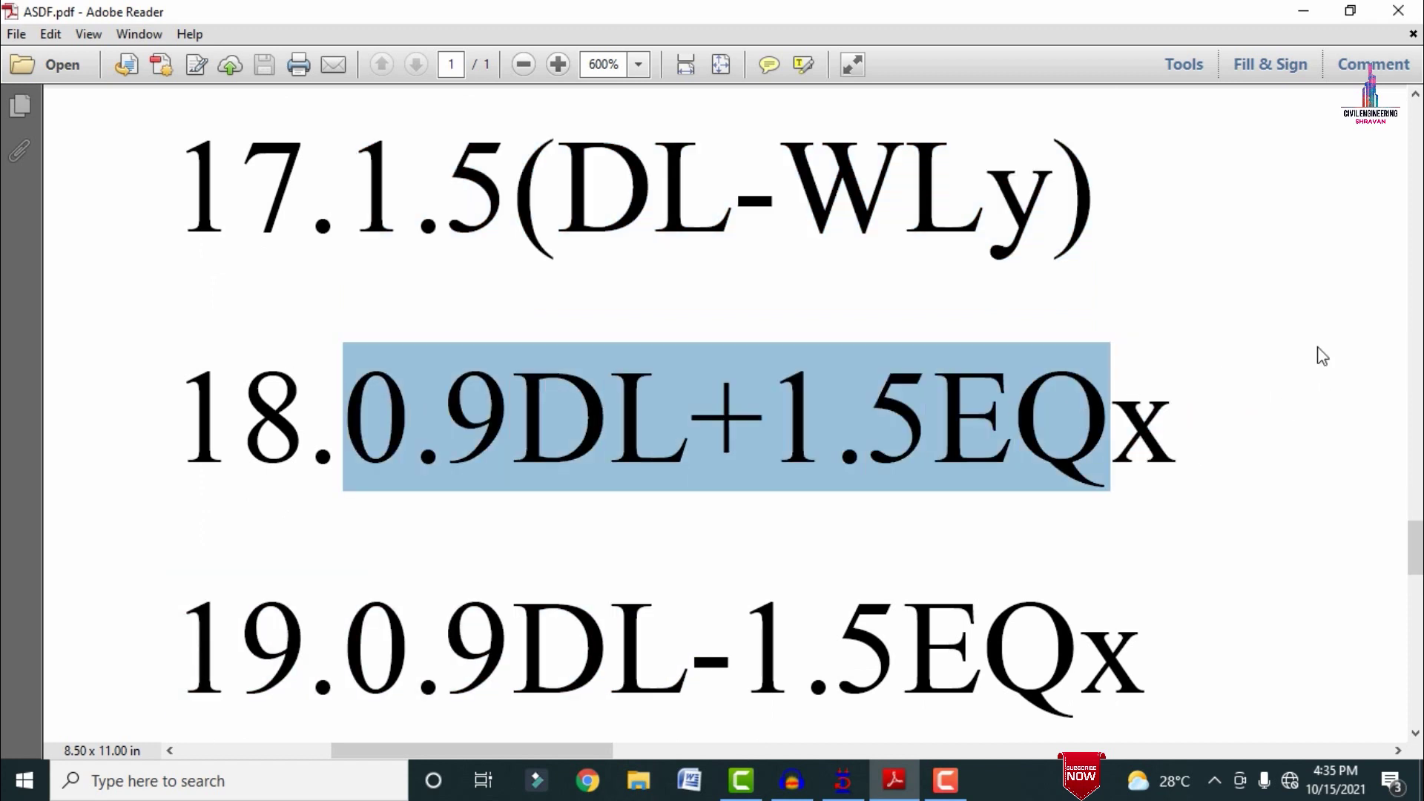
{"action": "scroll", "coordinate": [1324, 367], "scroll_direction": "down", "scroll_amount": 3}
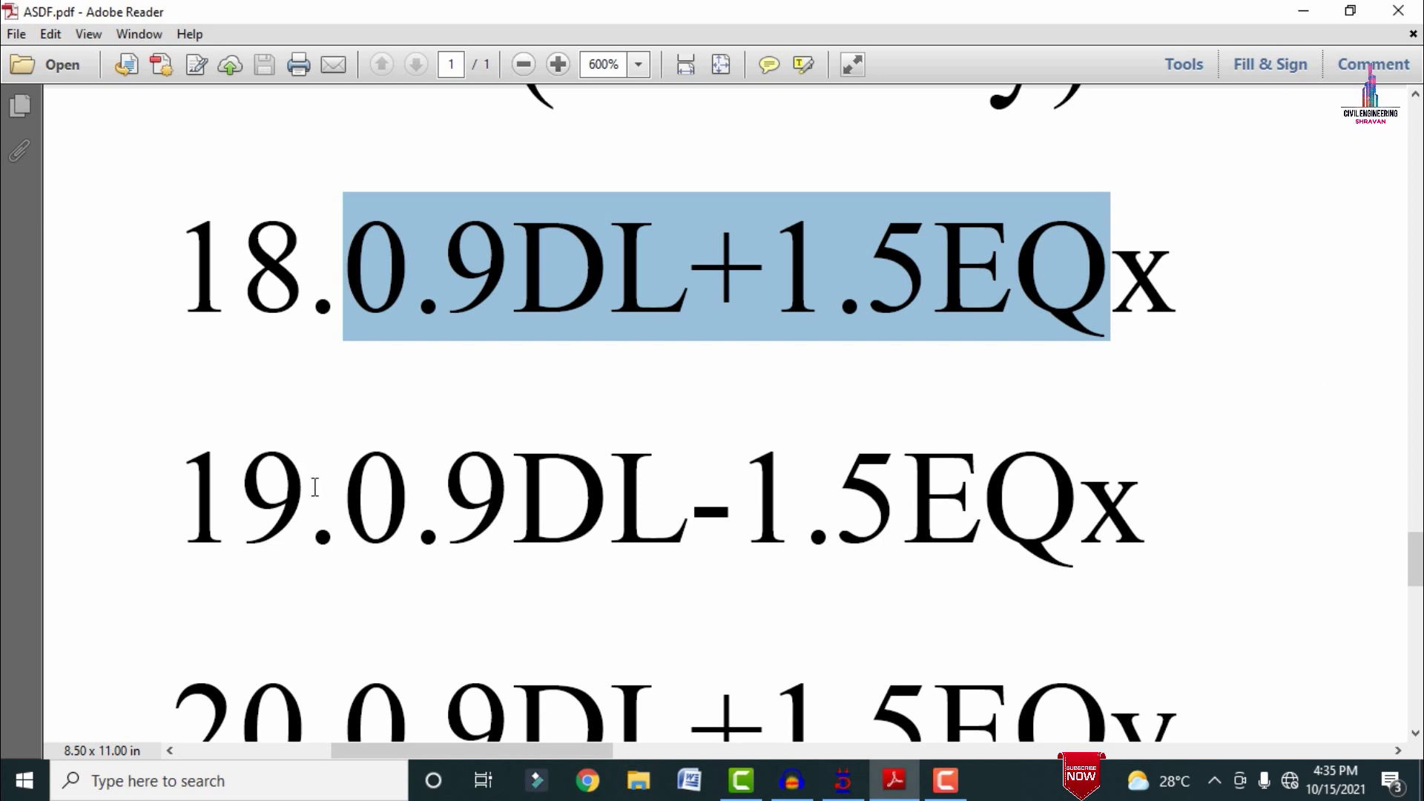
{"action": "left_click_drag", "start_coordinate": [343, 490], "coordinate": [1120, 426]}
{"action": "scroll", "coordinate": [1011, 400], "scroll_direction": "down", "scroll_amount": 6}
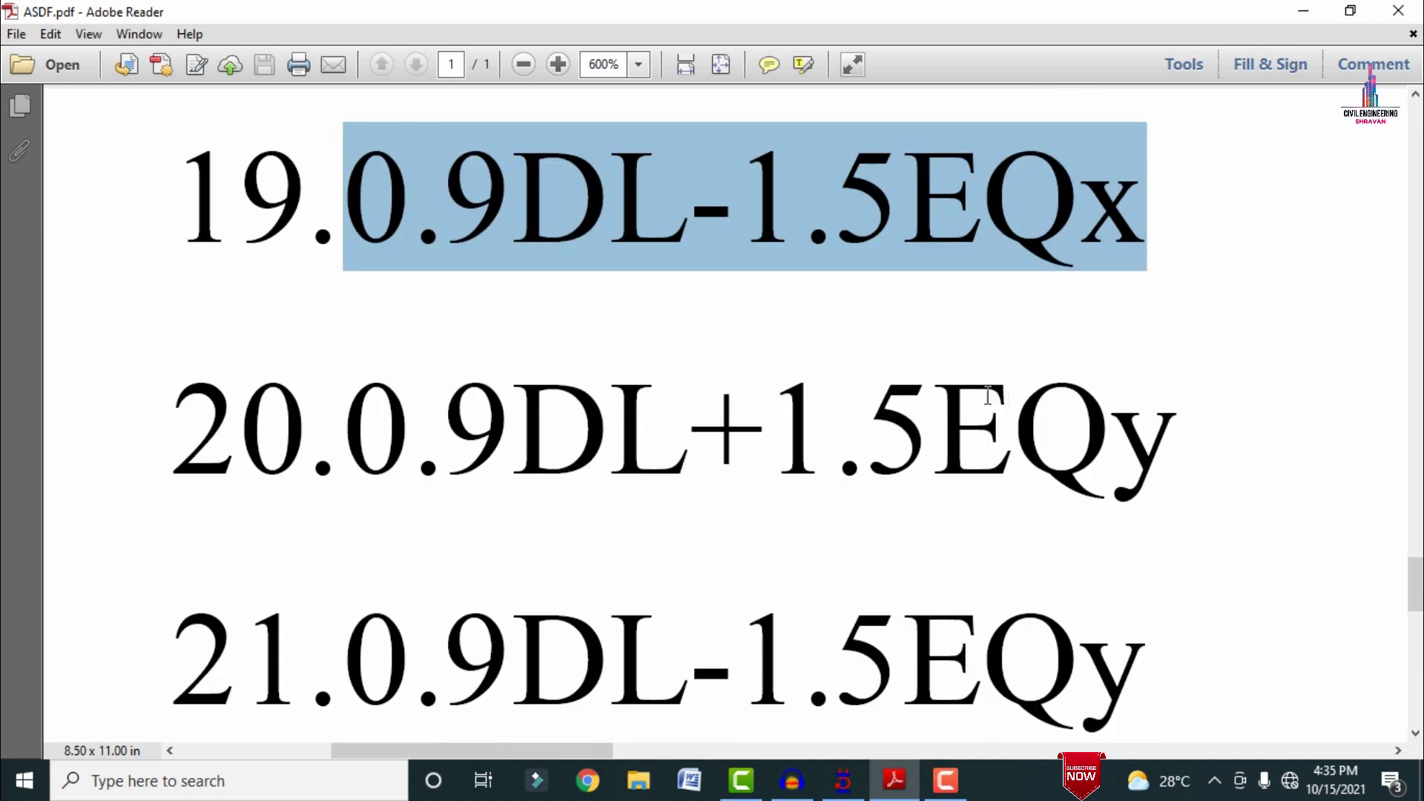
{"action": "left_click_drag", "start_coordinate": [411, 419], "coordinate": [1186, 432]}
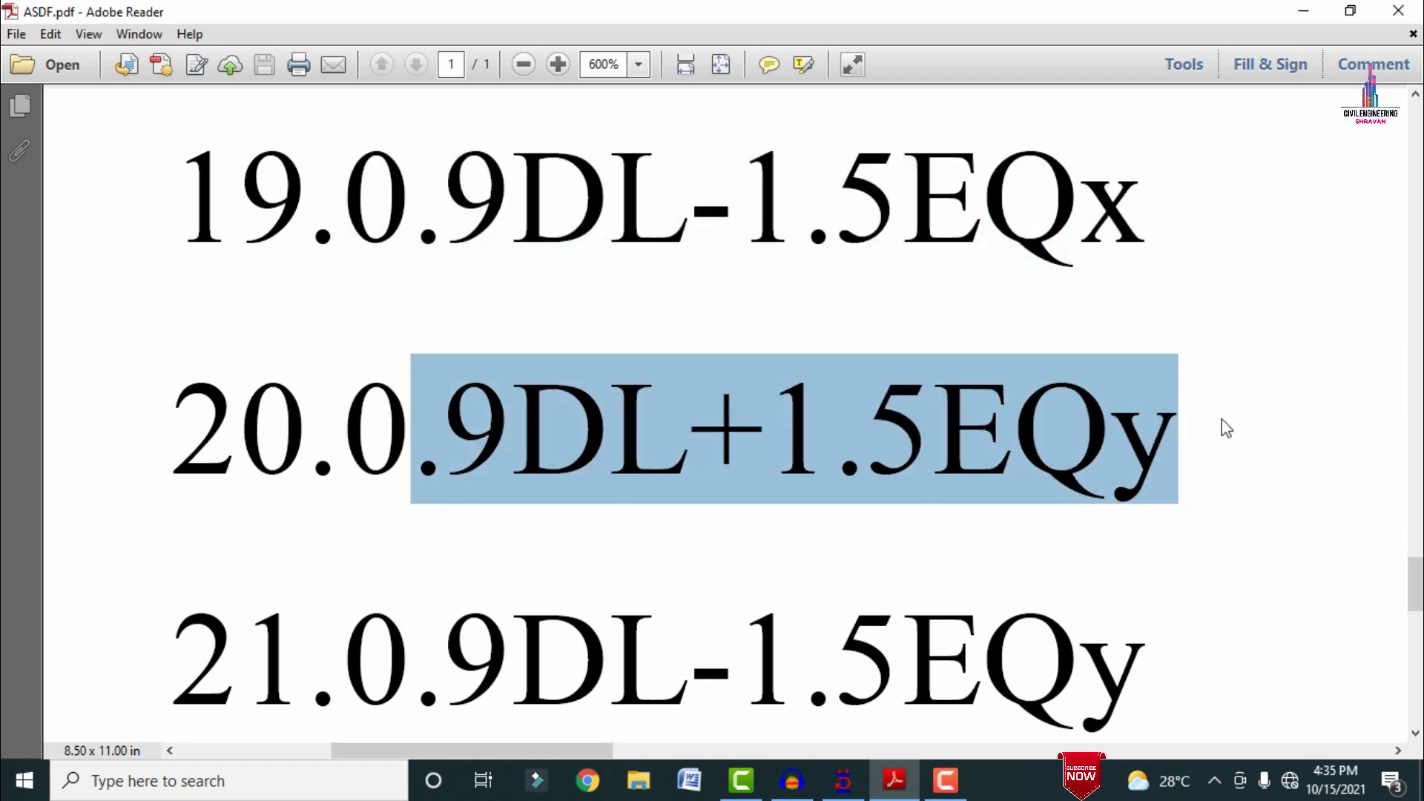
{"action": "scroll", "coordinate": [331, 497], "scroll_direction": "down", "scroll_amount": 2}
{"action": "left_click_drag", "start_coordinate": [362, 499], "coordinate": [1164, 559]}
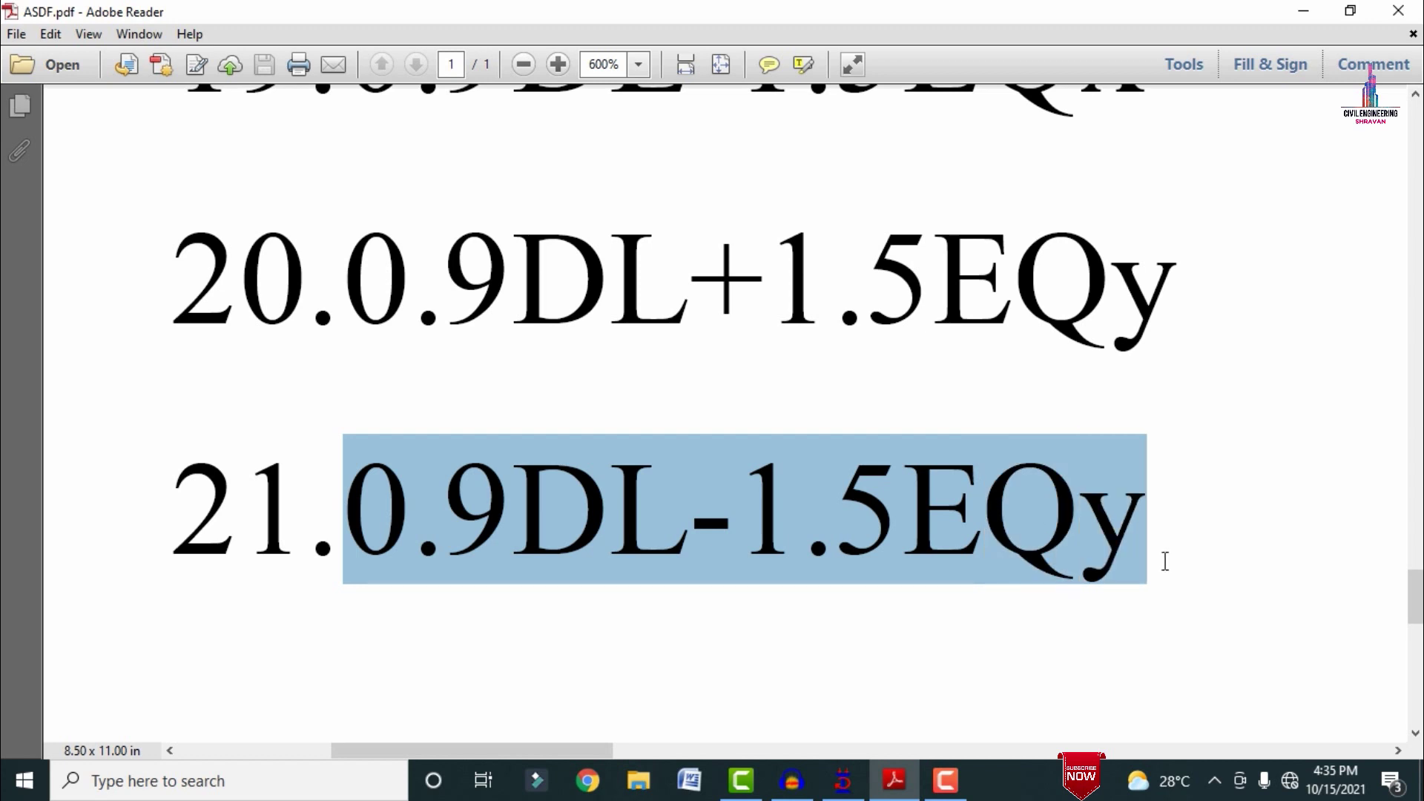
{"action": "scroll", "coordinate": [1202, 531], "scroll_direction": "down", "scroll_amount": 3}
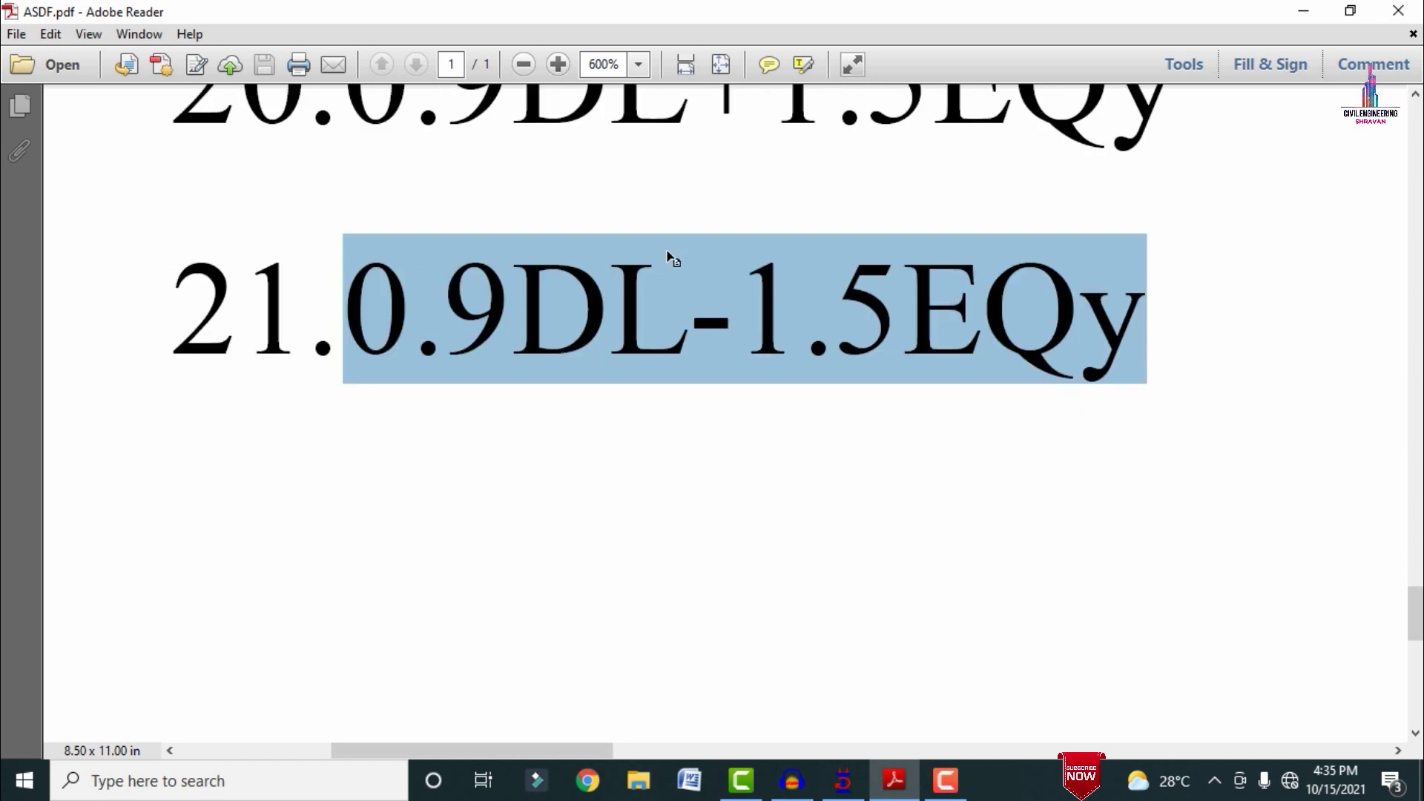
- Review the complete list of load combinations at reduced magnification, finishing at the document title at 100%
{"action": "scroll", "coordinate": [671, 258], "scroll_direction": "down", "scroll_amount": 3, "text": "ctrl"}
{"action": "scroll", "coordinate": [671, 321], "scroll_direction": "up", "scroll_amount": 10}
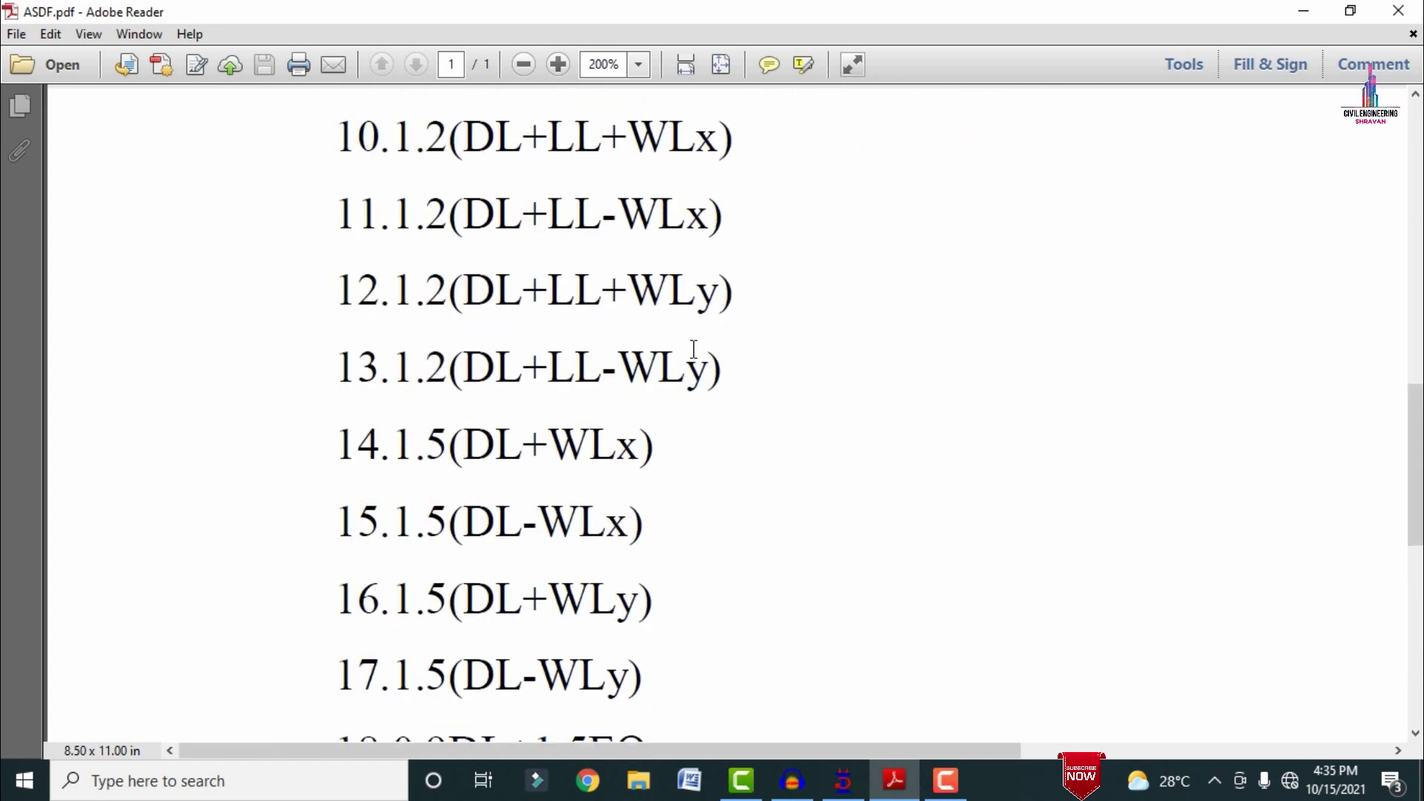
{"action": "scroll", "coordinate": [693, 348], "scroll_direction": "down", "scroll_amount": 8}
{"action": "scroll", "coordinate": [1373, 245], "scroll_direction": "up", "scroll_amount": 20}
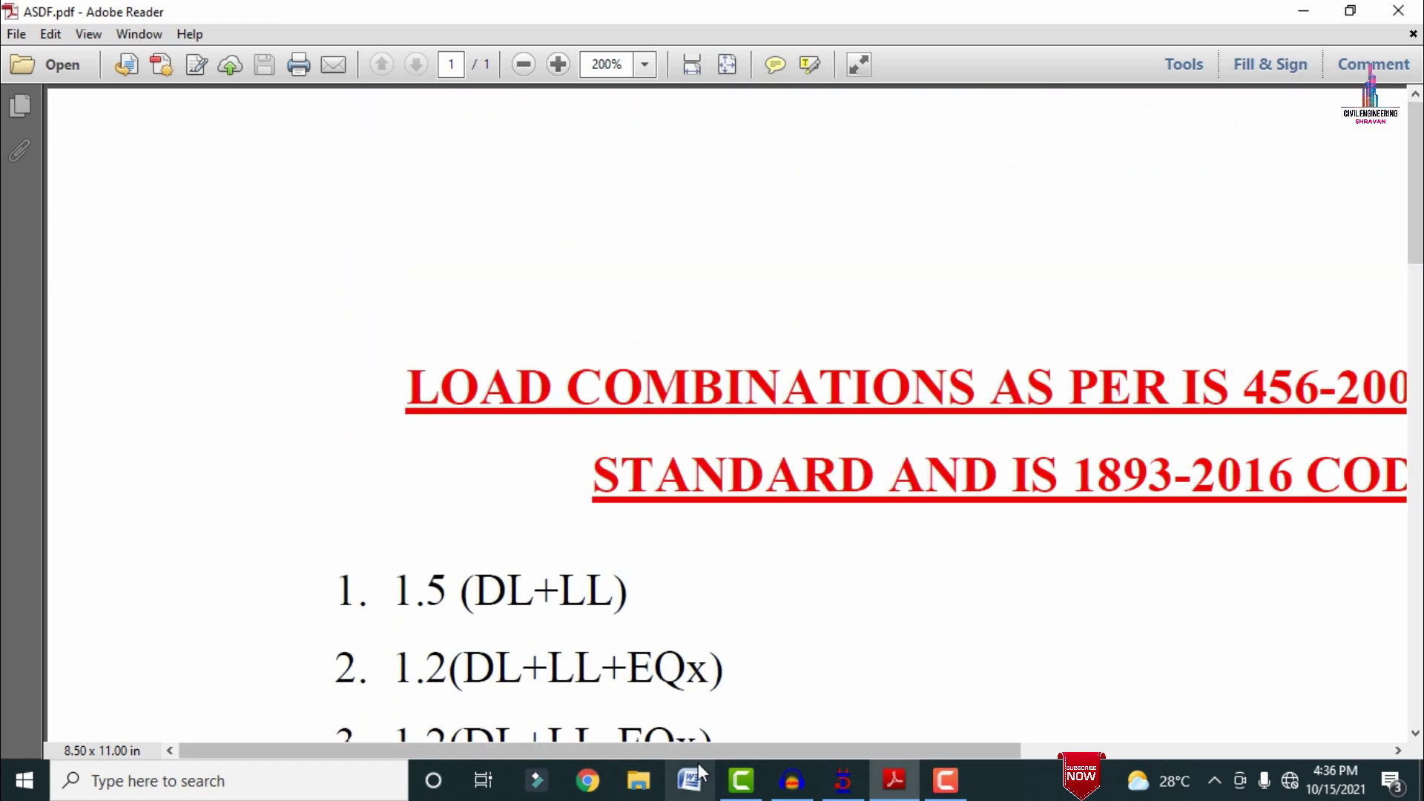
{"action": "left_click_drag", "start_coordinate": [695, 754], "coordinate": [737, 518]}
{"action": "scroll", "coordinate": [699, 343], "scroll_direction": "down", "scroll_amount": 1, "text": "ctrl"}
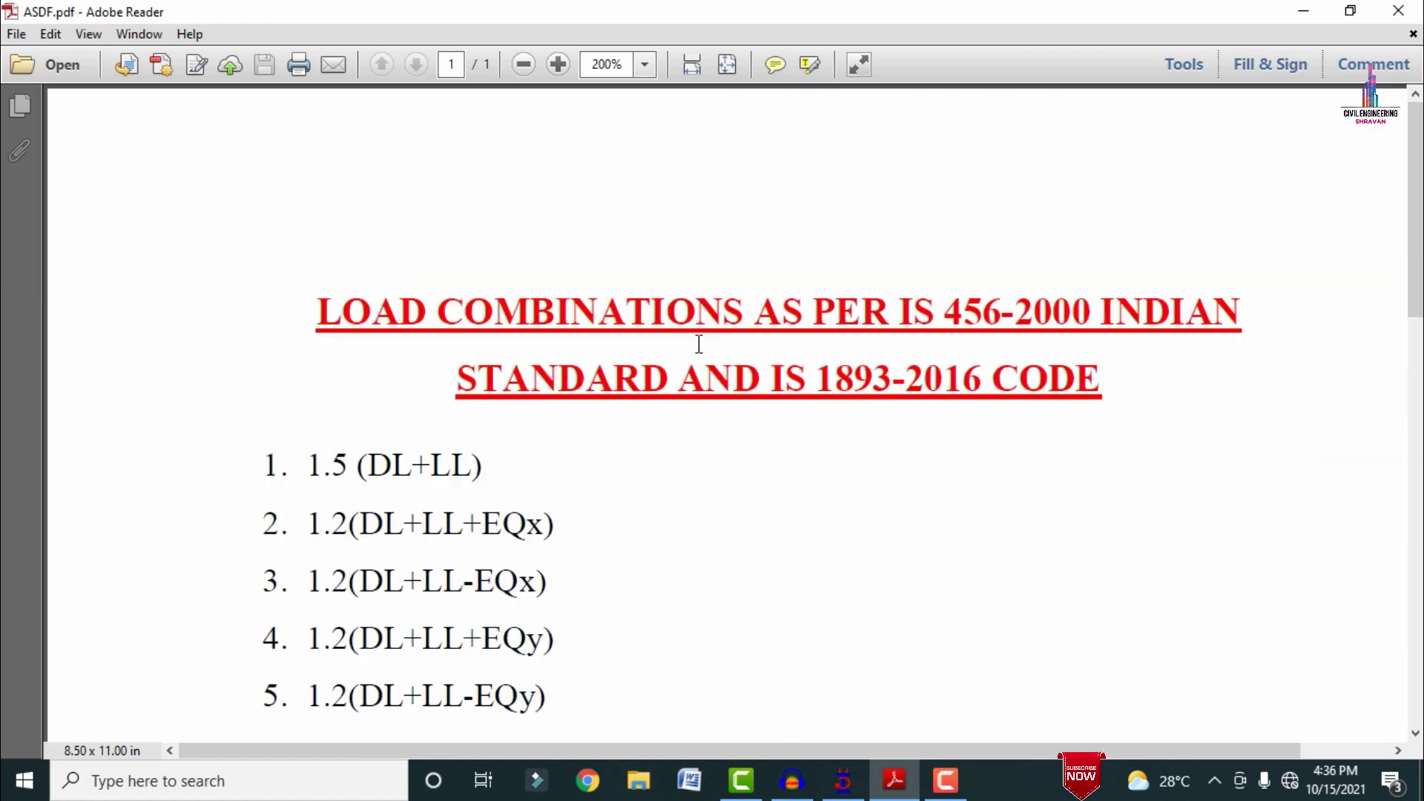
{"action": "scroll", "coordinate": [699, 343], "scroll_direction": "down", "scroll_amount": 3, "text": "ctrl"}
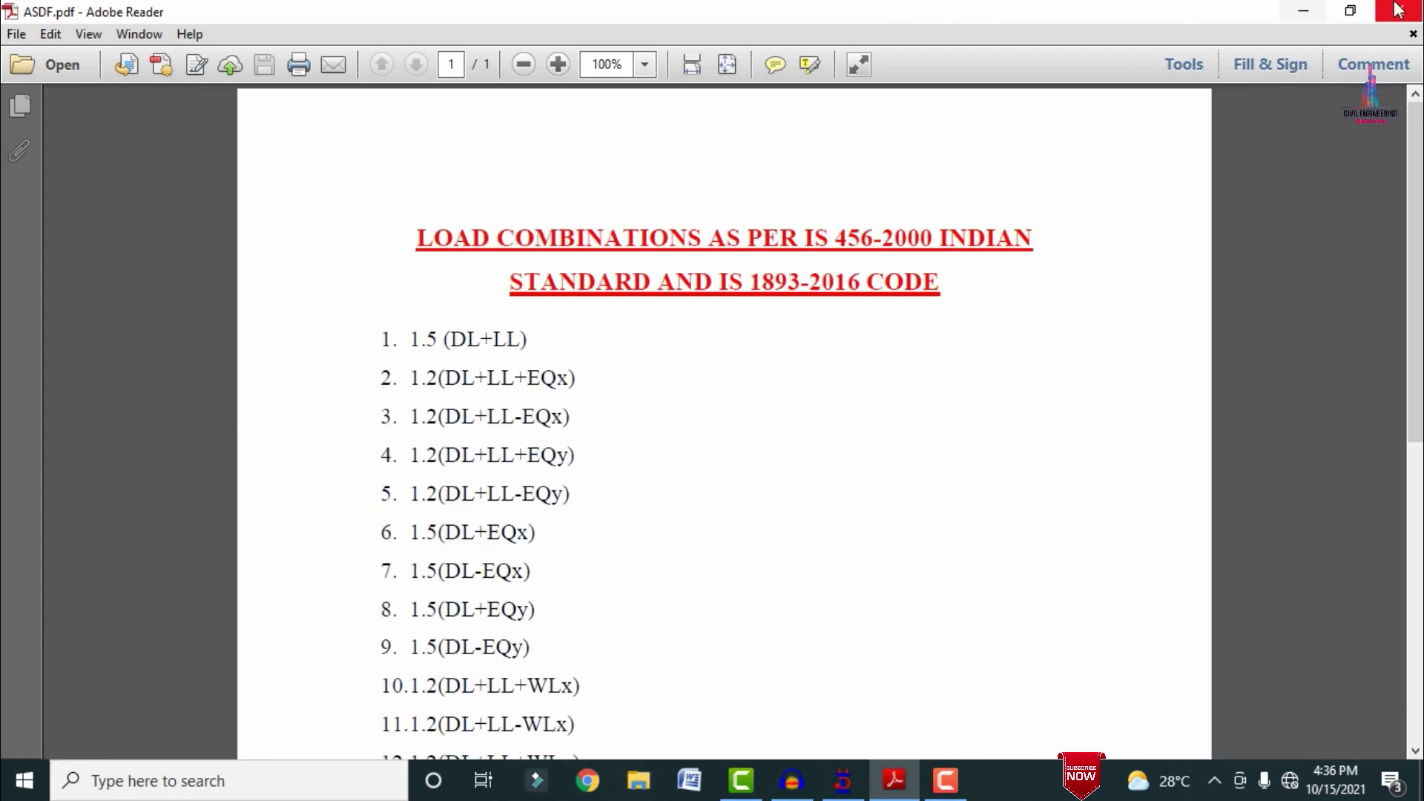
- Leave the PDF, accept the auto save request and switch to the LC.std model in STAAD.Pro
{"action": "left_click", "coordinate": [1294, 10]}
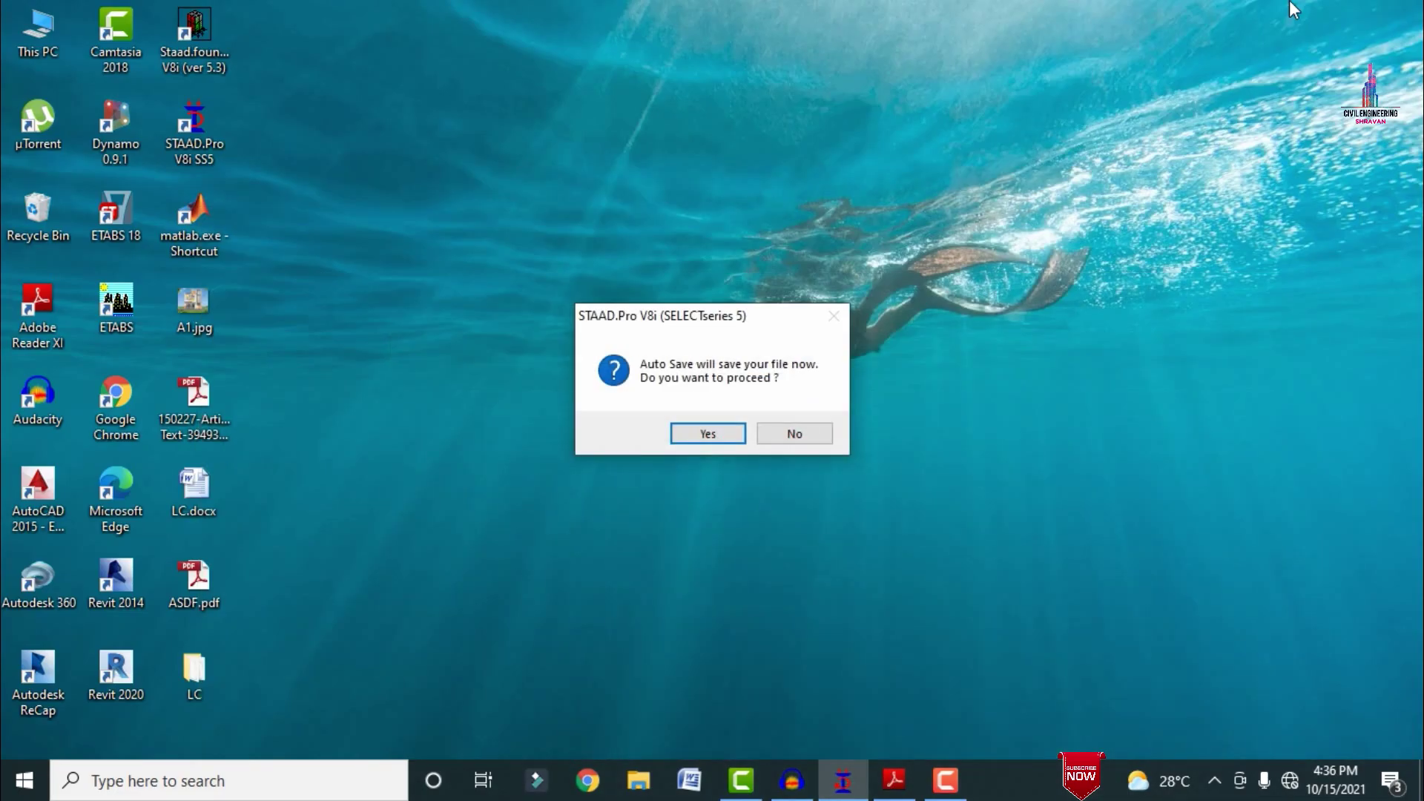
{"action": "left_click", "coordinate": [701, 442]}
{"action": "left_click", "coordinate": [602, 422]}
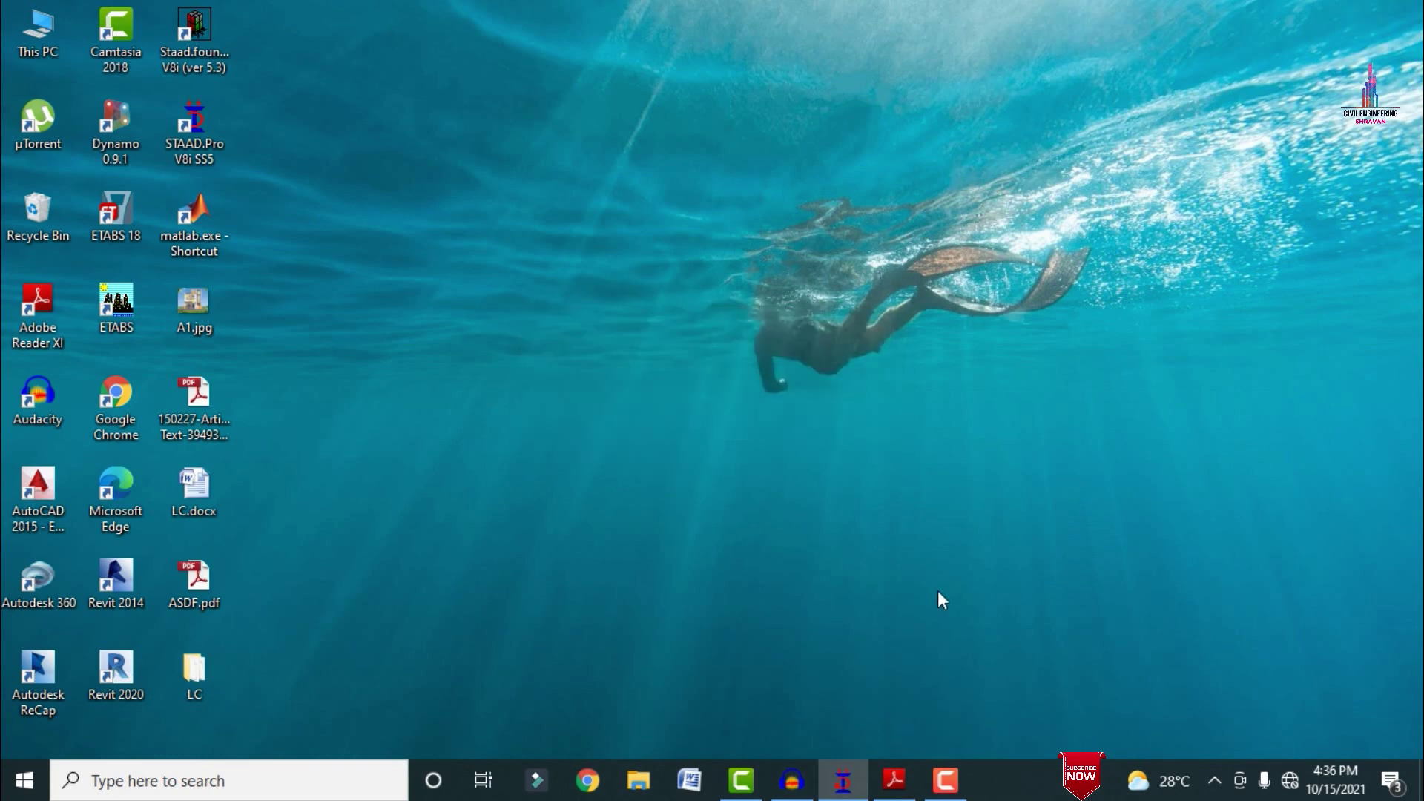
{"action": "left_click", "coordinate": [845, 778]}
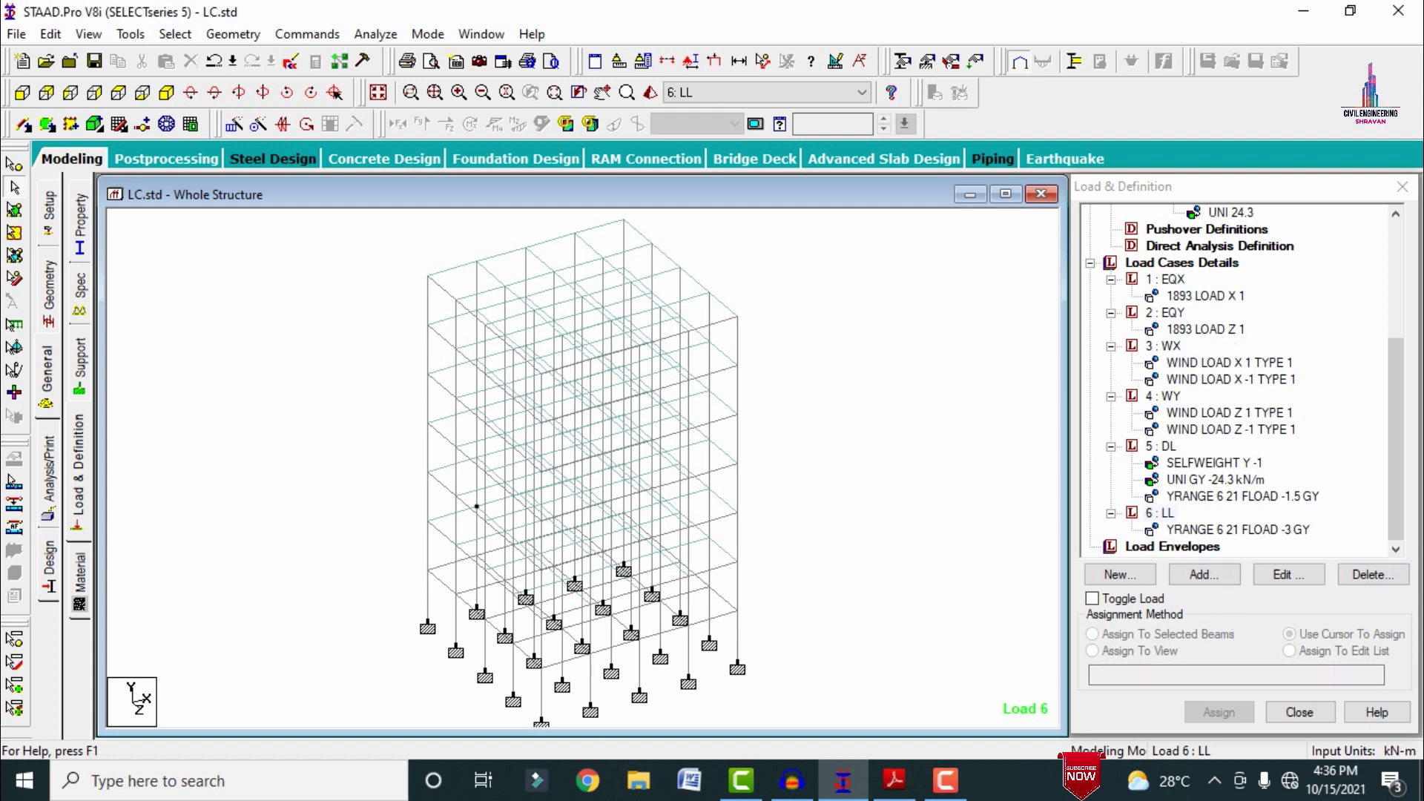
- Examine which members use the Rect 0.40x0.40, Rect 0.40x0.23 and Plate Thickness sections in the whole structure
{"action": "left_click", "coordinate": [49, 369]}
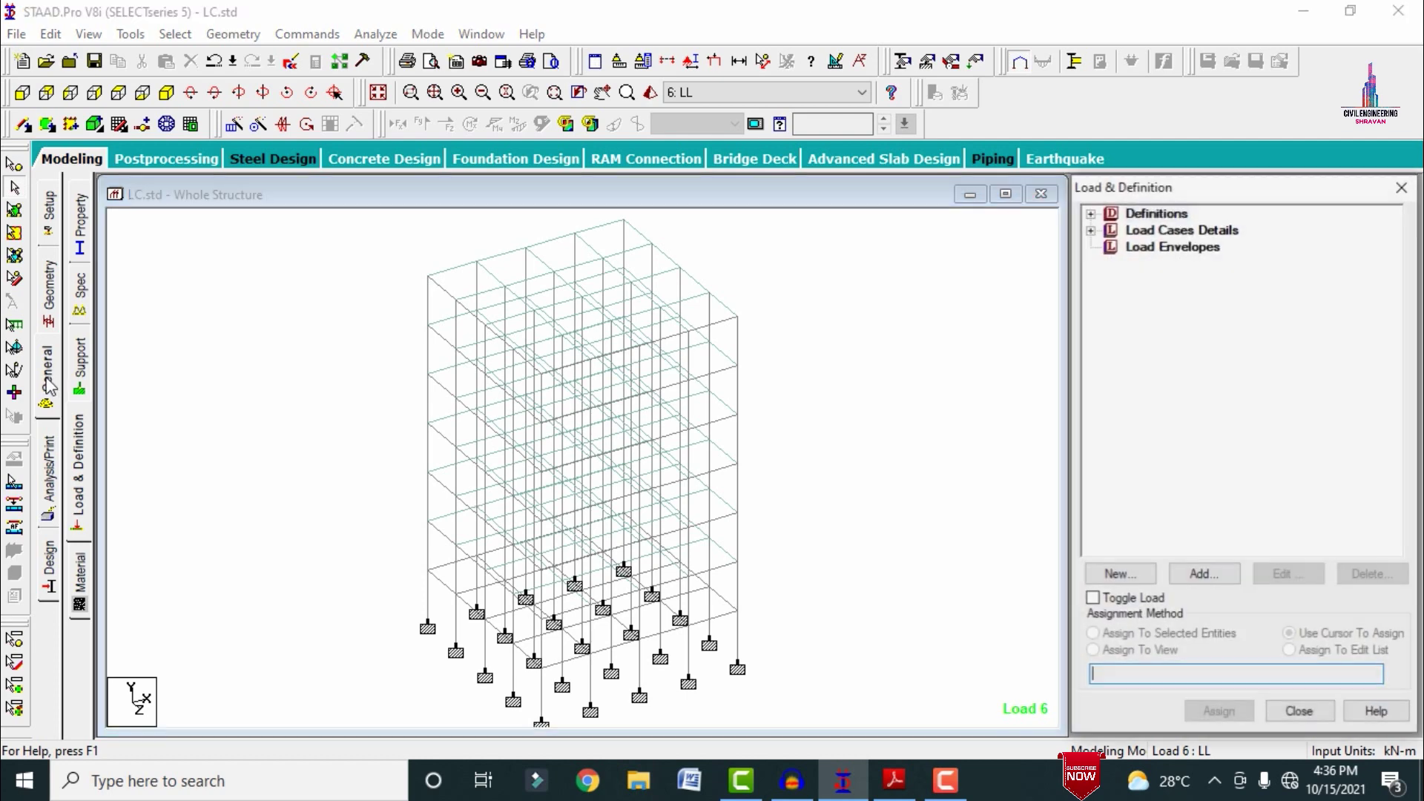
{"action": "left_click", "coordinate": [79, 246]}
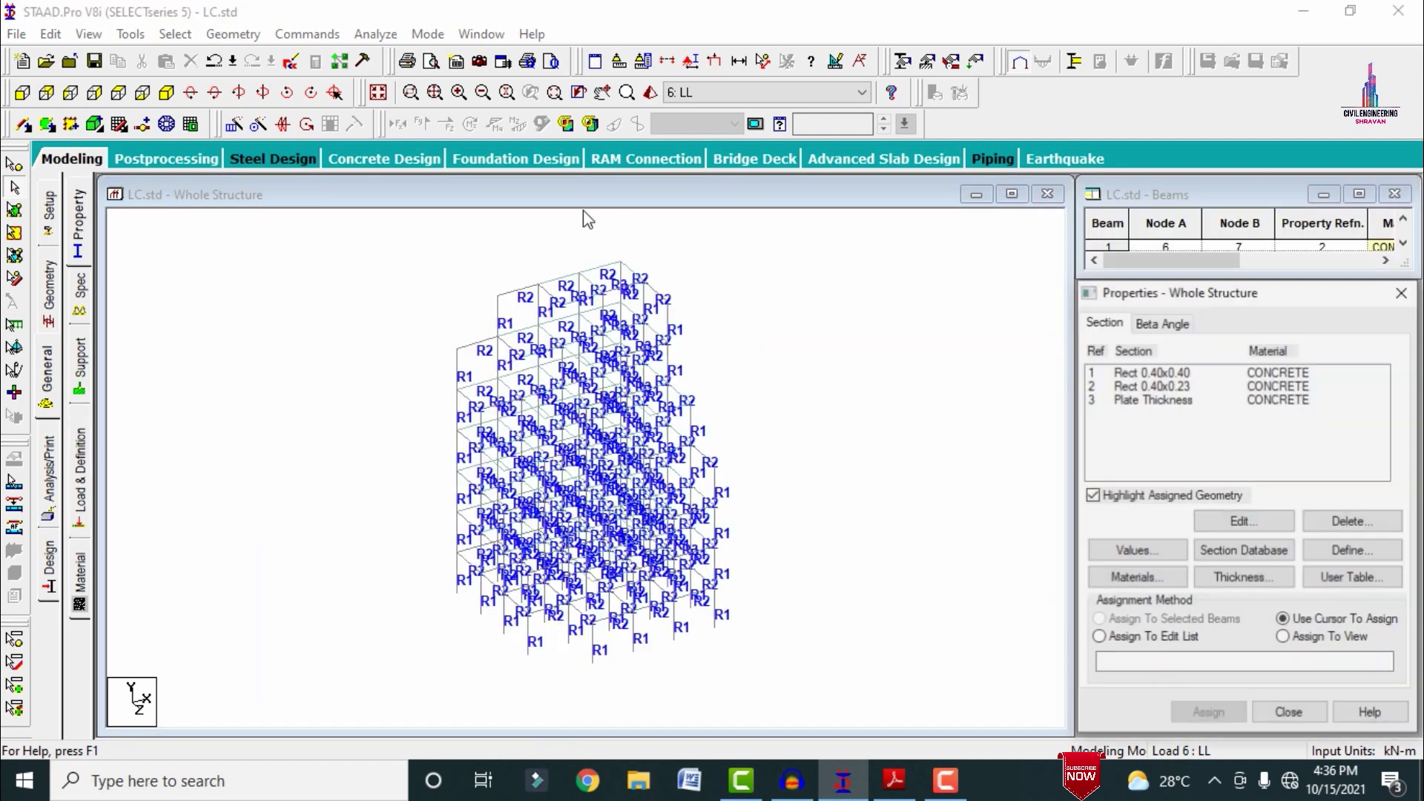
{"action": "left_click", "coordinate": [1222, 371]}
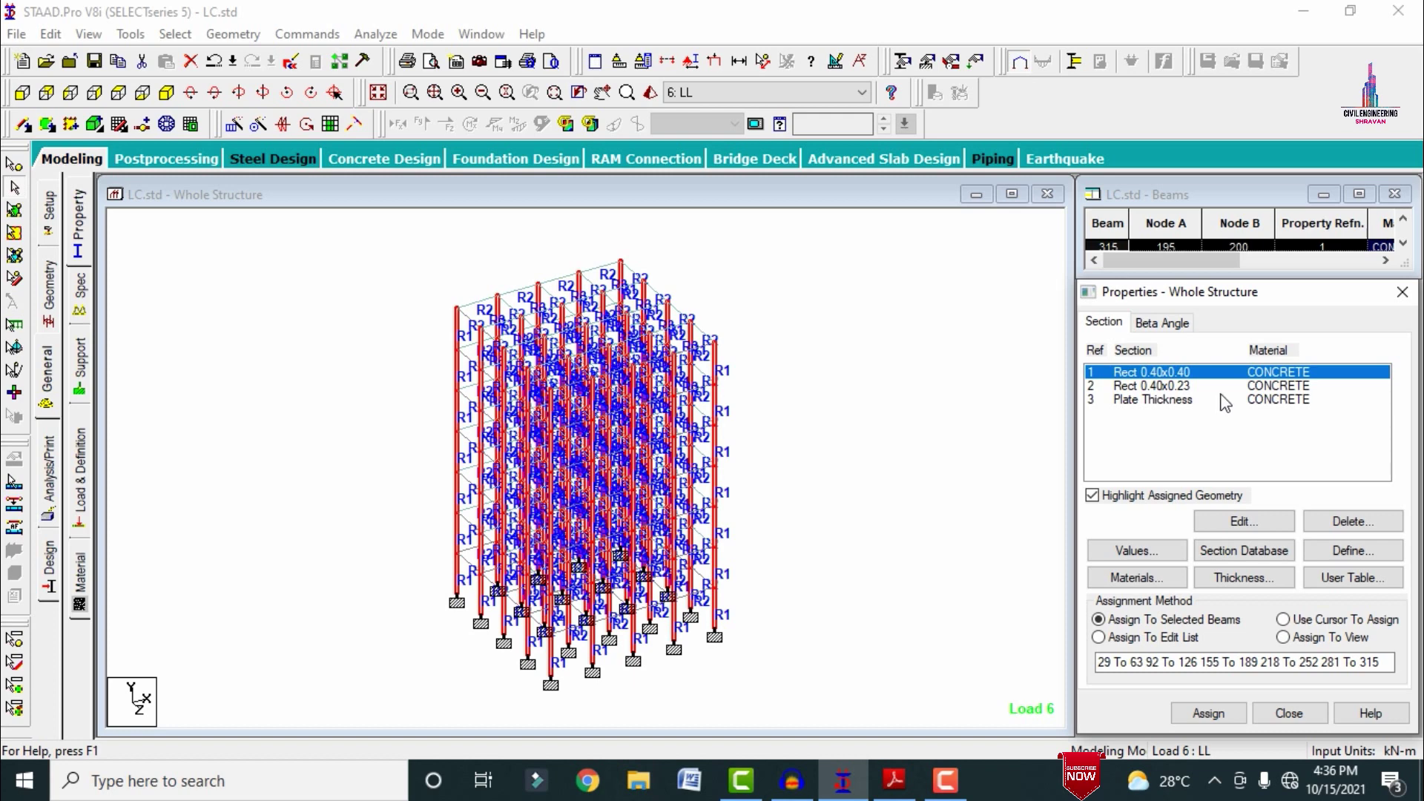
{"action": "left_click", "coordinate": [1182, 387]}
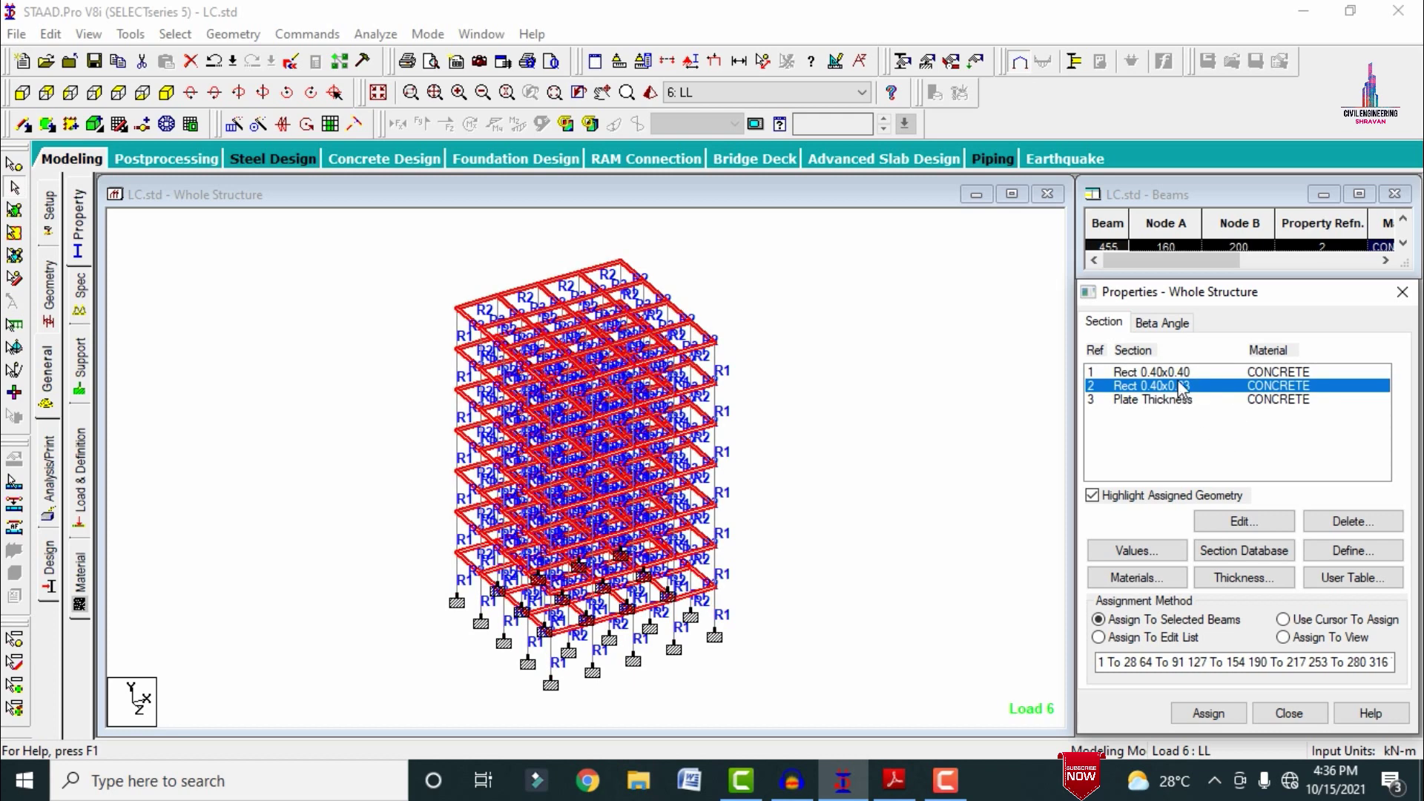
{"action": "left_click", "coordinate": [1142, 400]}
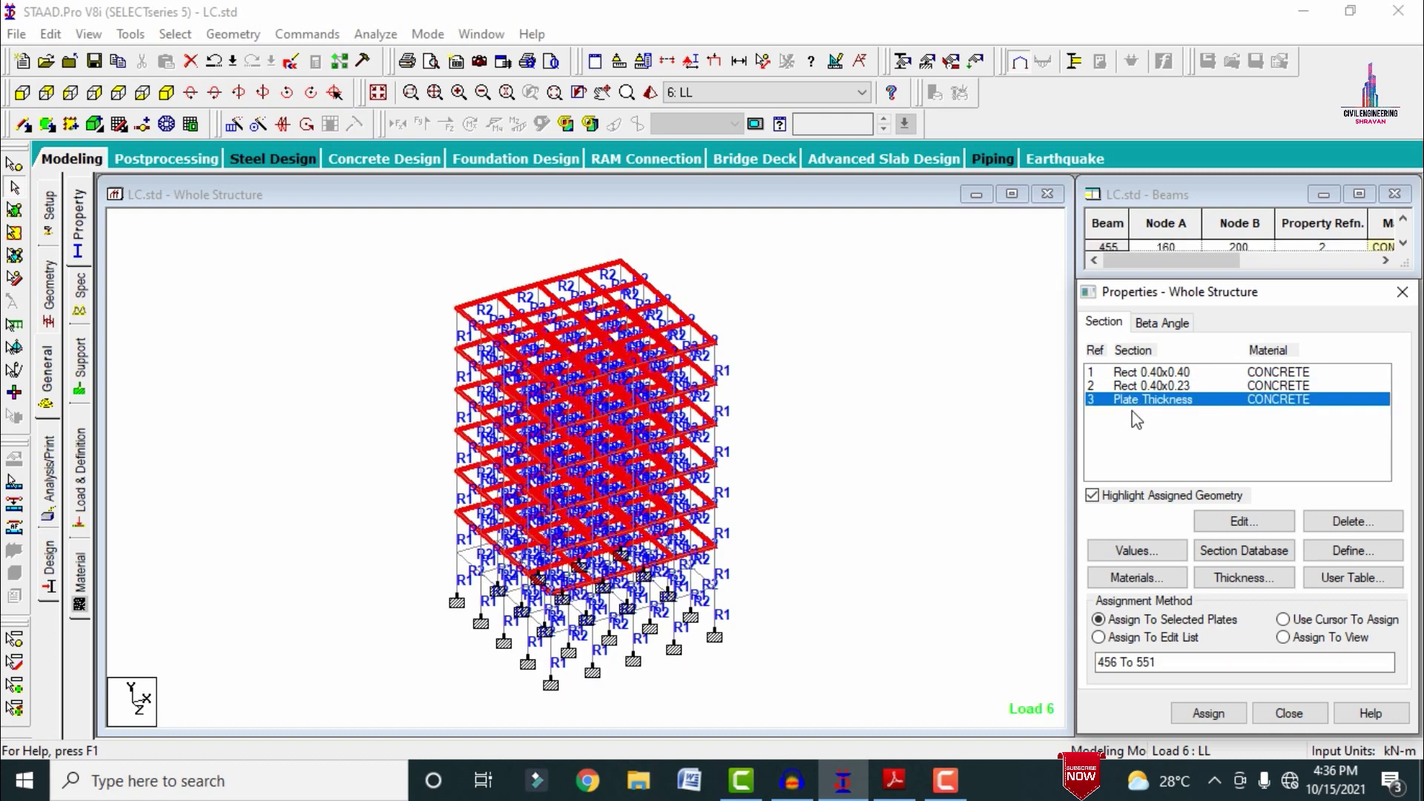
{"action": "left_click", "coordinate": [865, 388]}
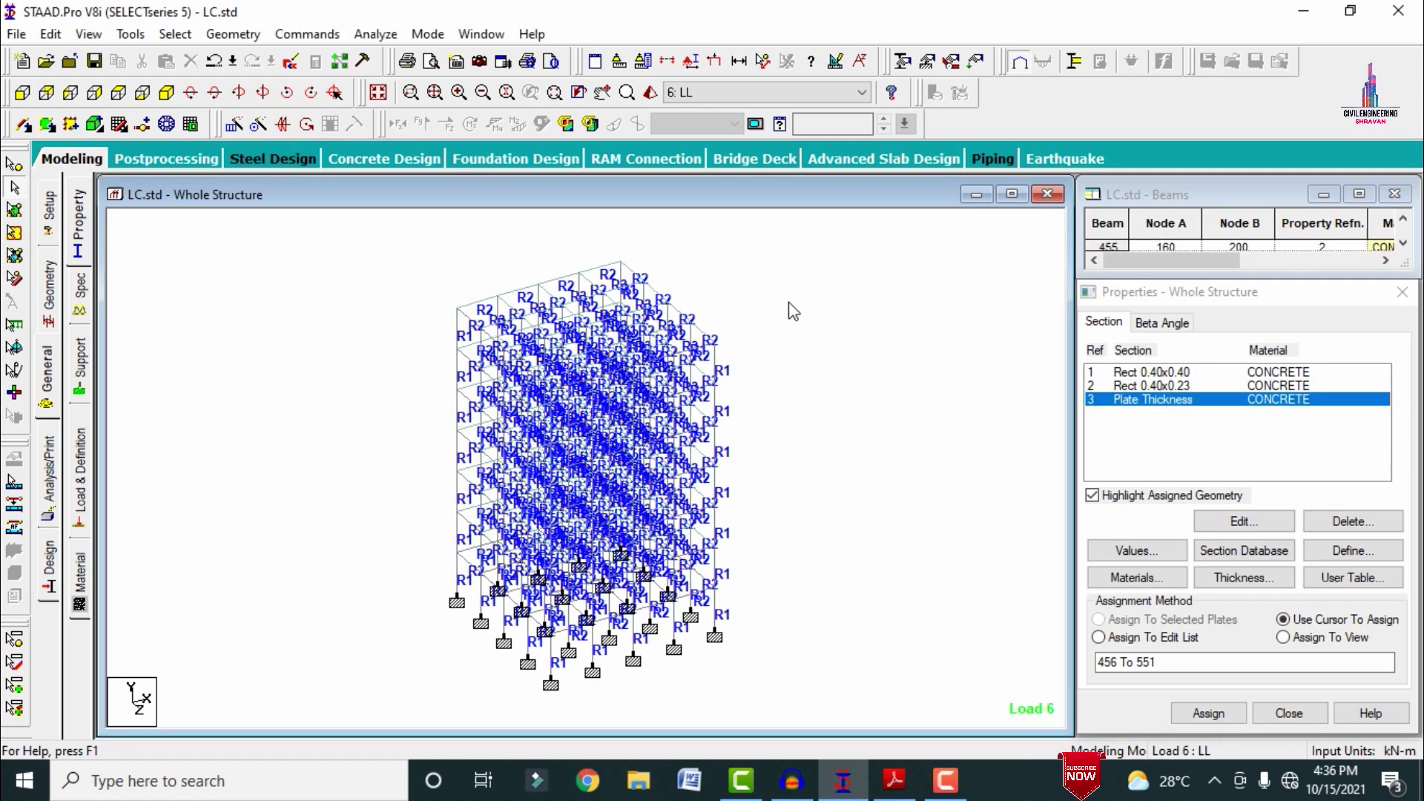
- Inspect the whole building frame and its slabs in an enlarged 3D rendered view
{"action": "left_click", "coordinate": [50, 211]}
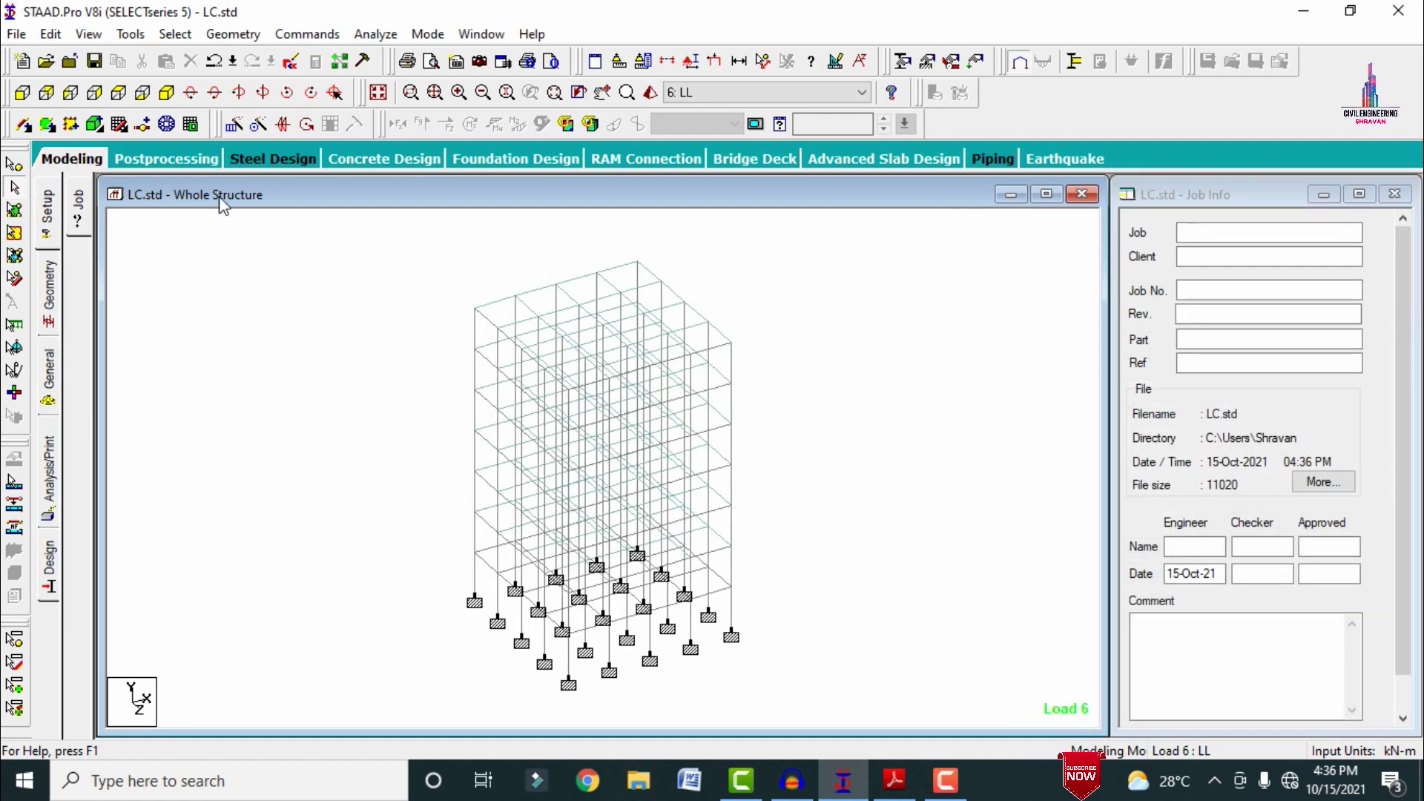
{"action": "left_click", "coordinate": [651, 92]}
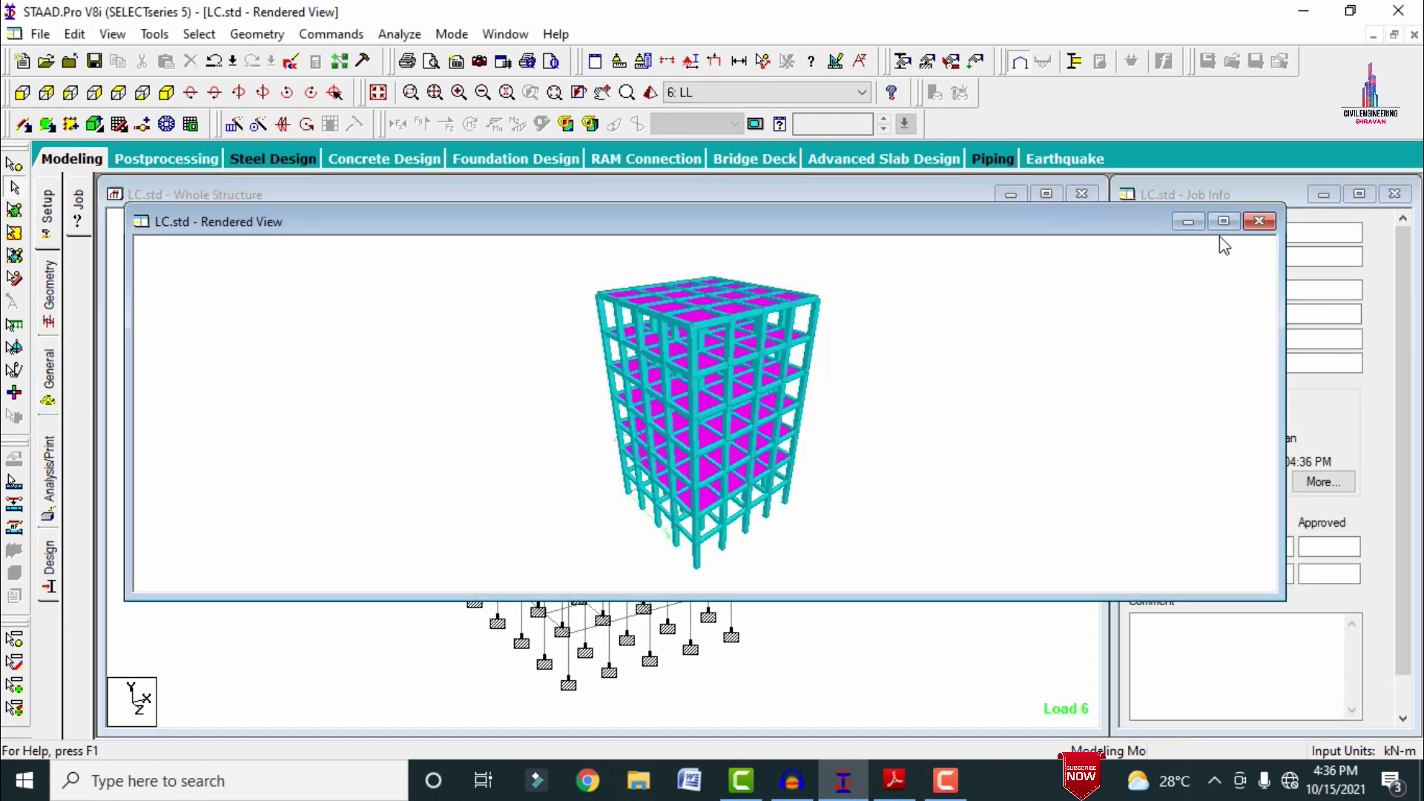
{"action": "left_click", "coordinate": [1223, 221]}
{"action": "left_click_drag", "start_coordinate": [937, 477], "coordinate": [821, 527]}
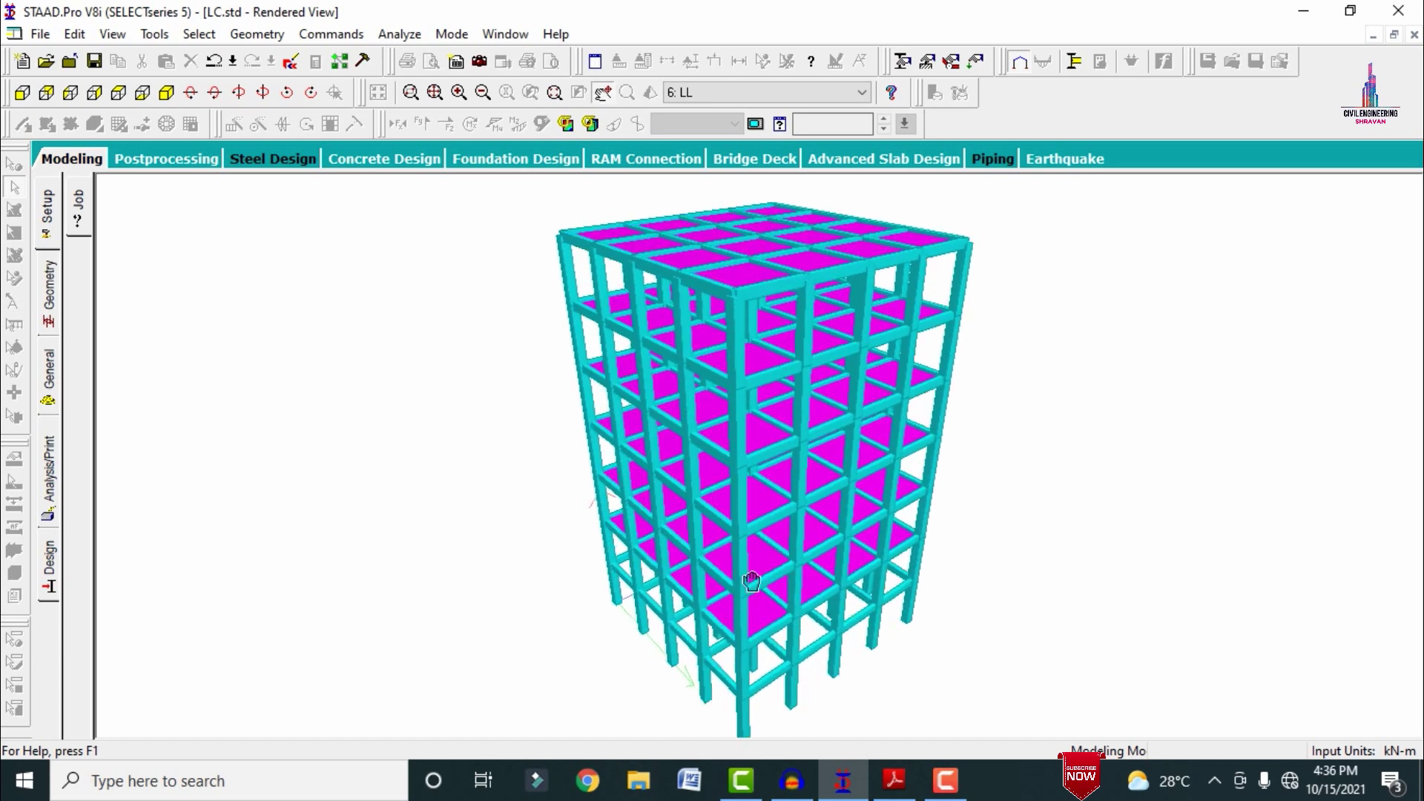
- Show the load cases defined under Load Cases Details and select load case 1, EQX
{"action": "left_click", "coordinate": [49, 374]}
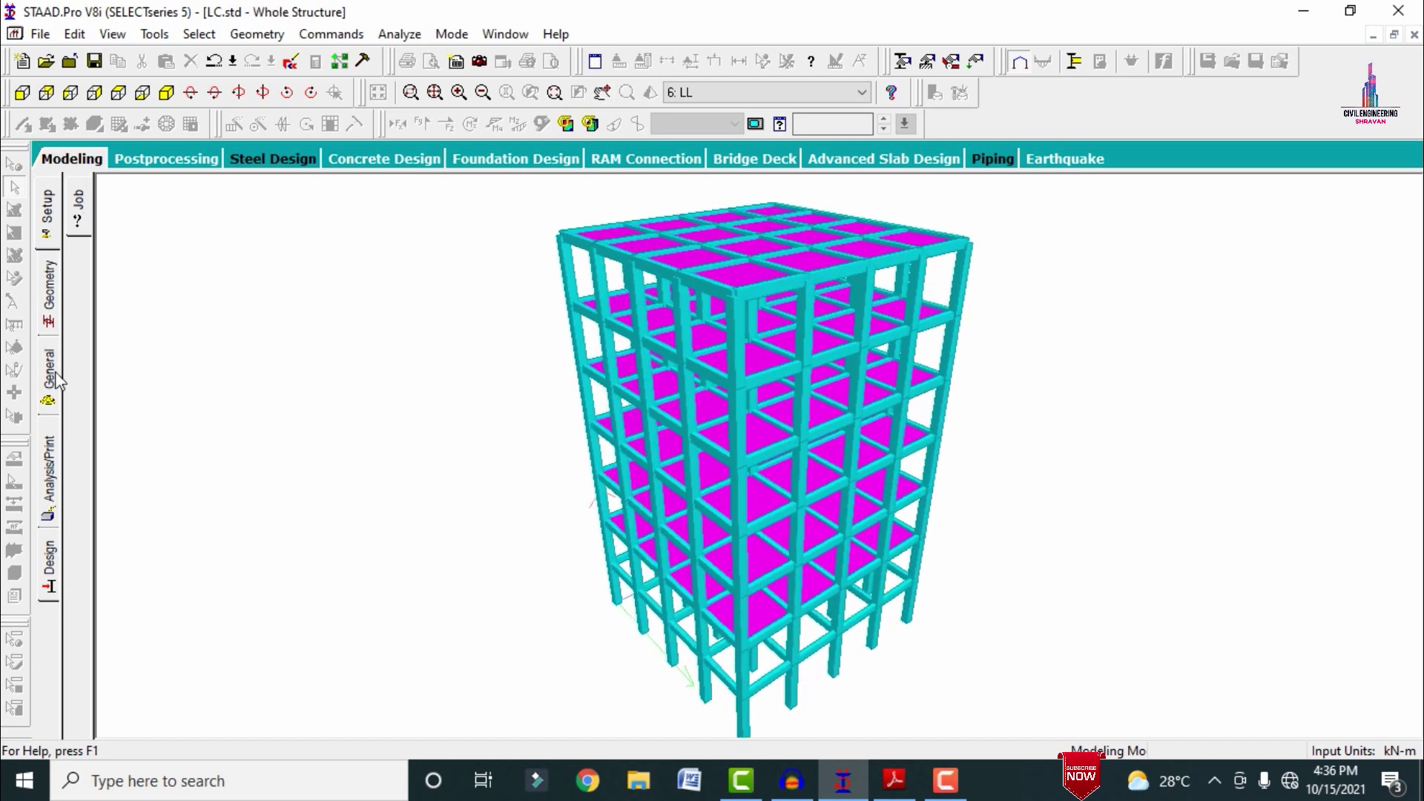
{"action": "left_click", "coordinate": [89, 482]}
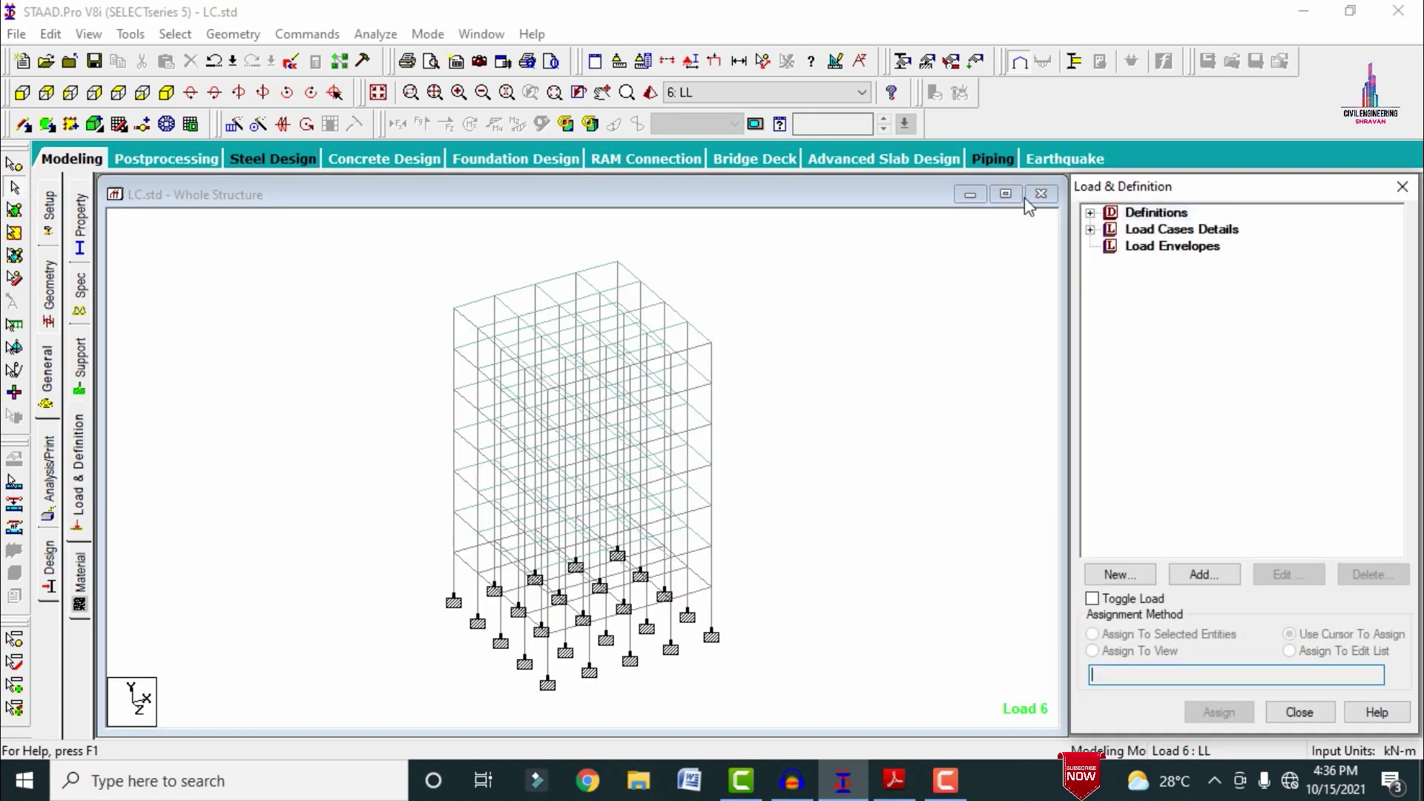
{"action": "left_click", "coordinate": [1089, 229]}
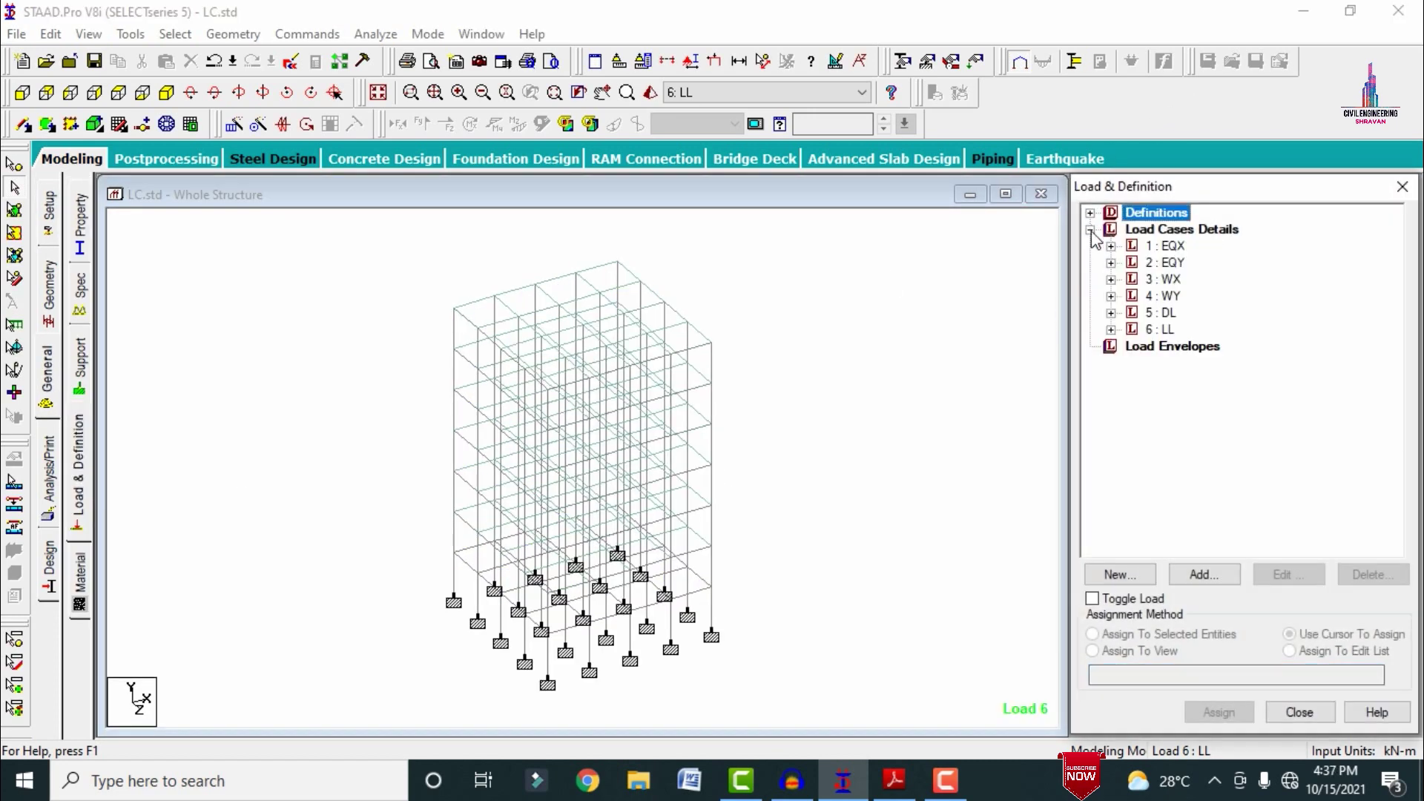
{"action": "left_click", "coordinate": [1172, 246]}
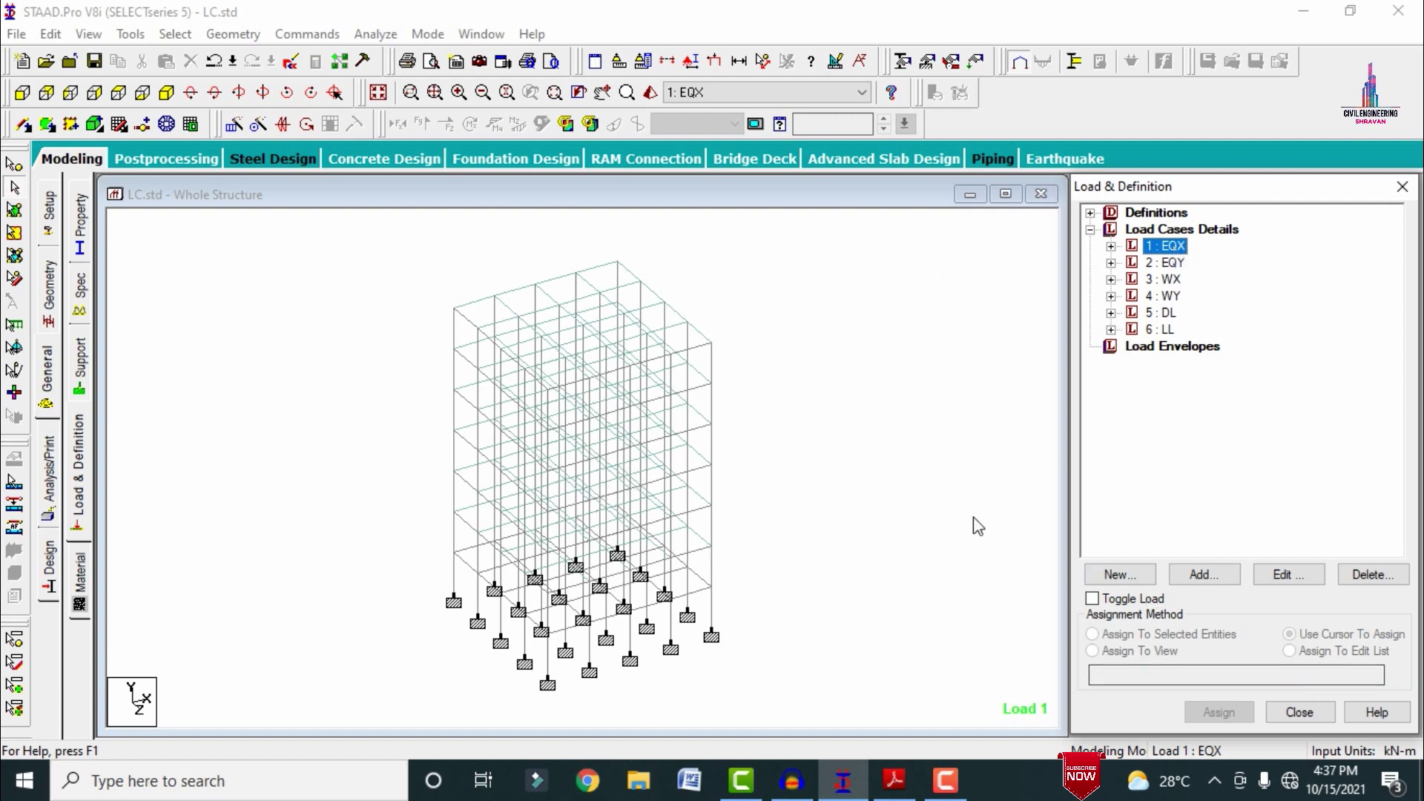
- Check the load combination list in ASDF.pdf in Adobe Reader and return to STAAD.Pro
{"action": "left_click", "coordinate": [894, 780]}
{"action": "scroll", "coordinate": [1381, 9], "scroll_direction": "down", "scroll_amount": 3}
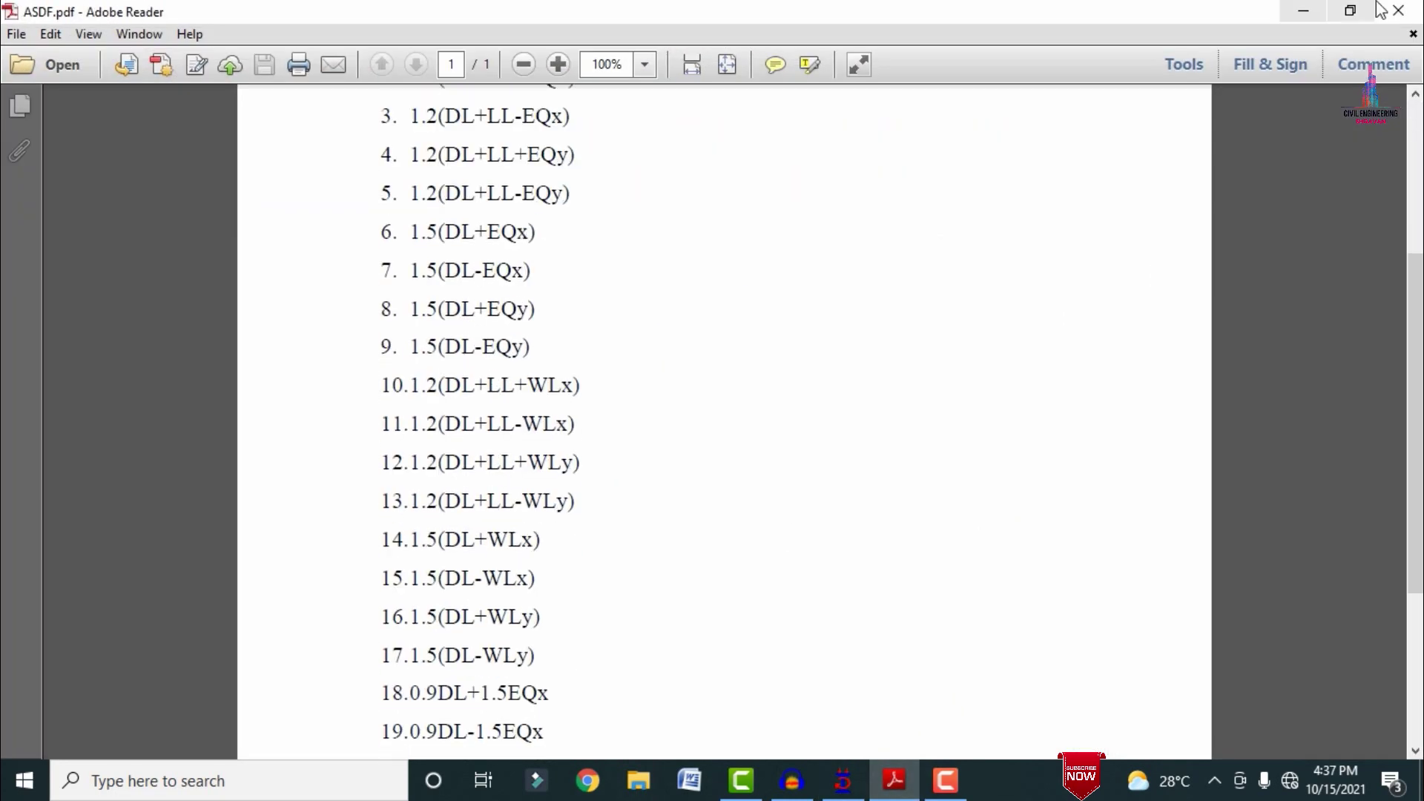
{"action": "left_click", "coordinate": [1303, 11]}
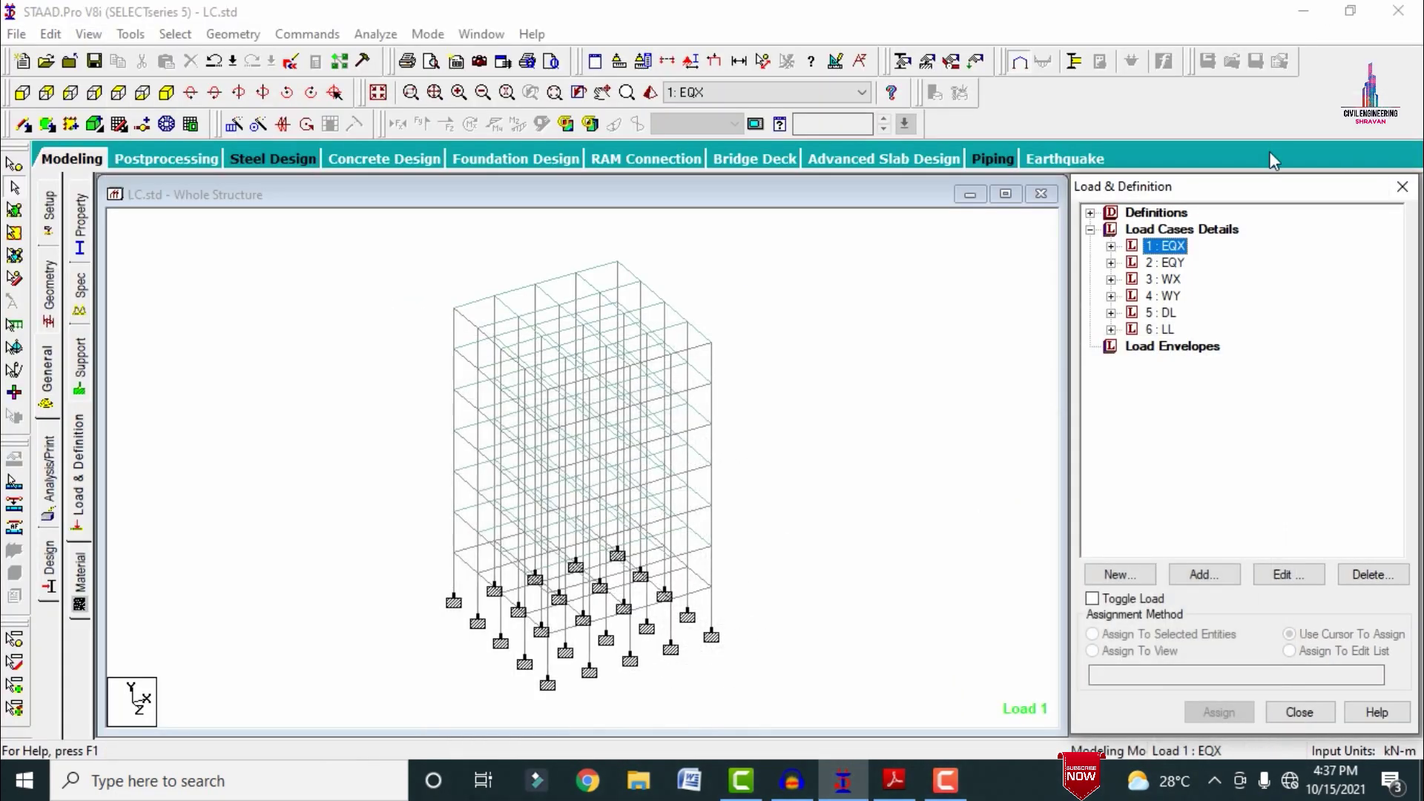
- Start adding a new load case under Load Cases Details and show the Define Combinations settings
{"action": "left_click", "coordinate": [1181, 230]}
{"action": "left_click", "coordinate": [1202, 574]}
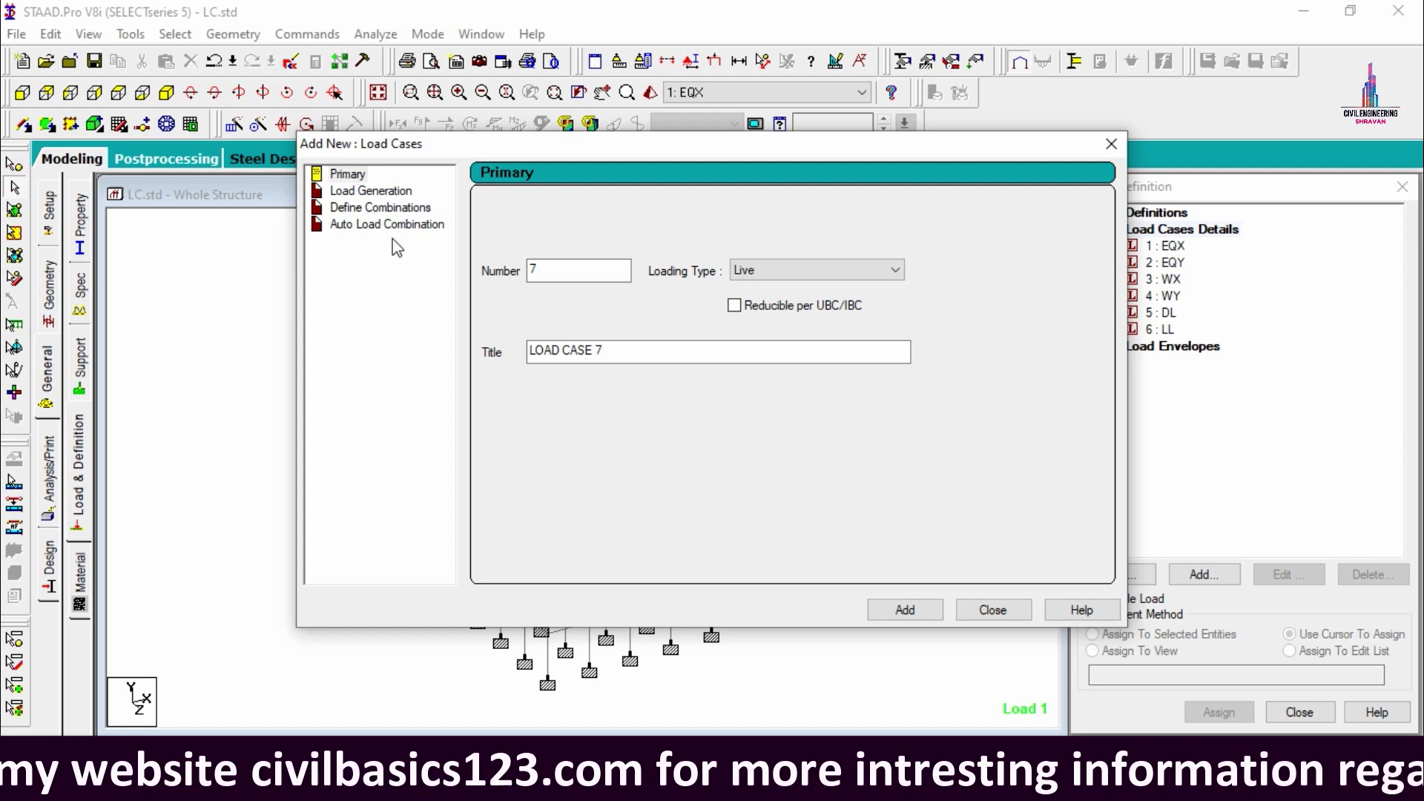
{"action": "left_click", "coordinate": [376, 224]}
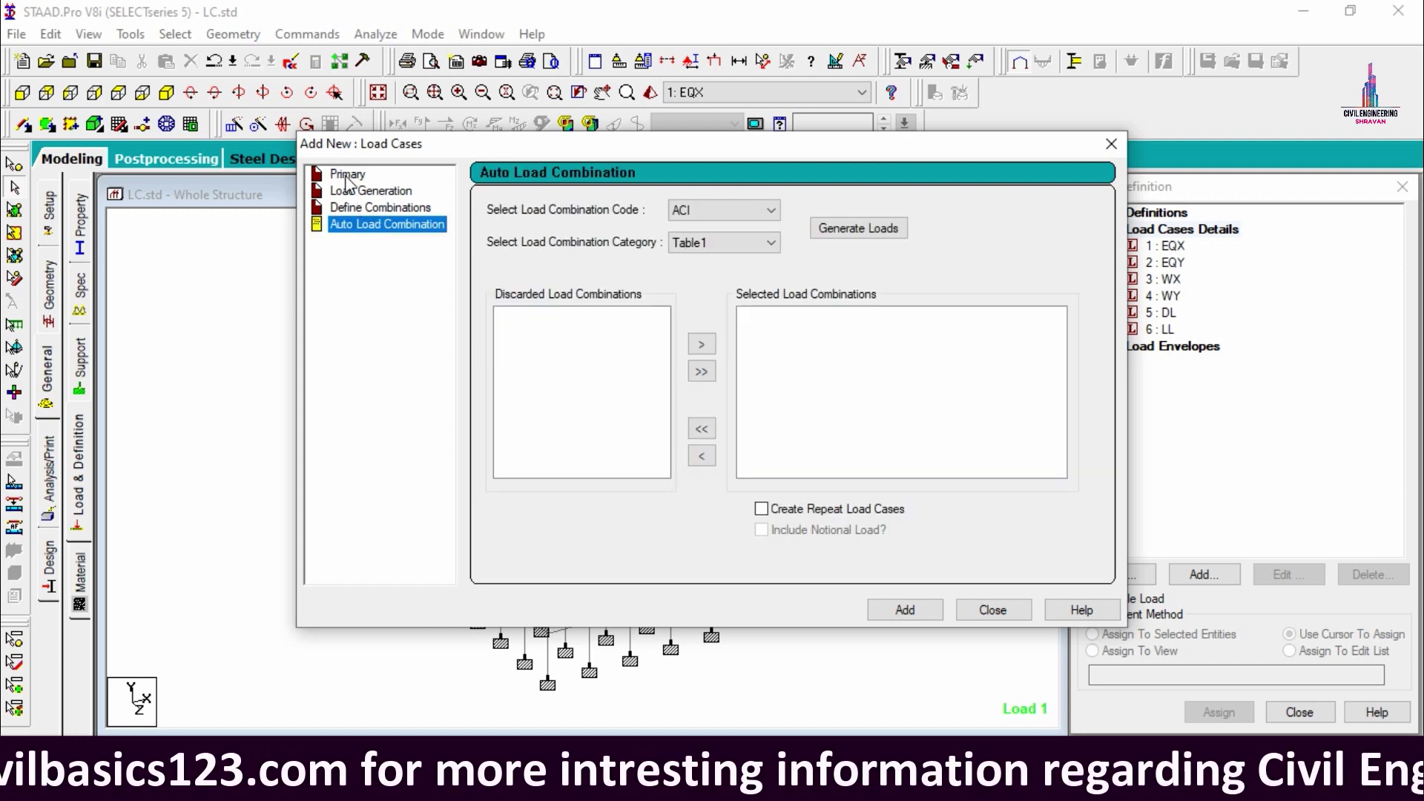
{"action": "left_click", "coordinate": [347, 175]}
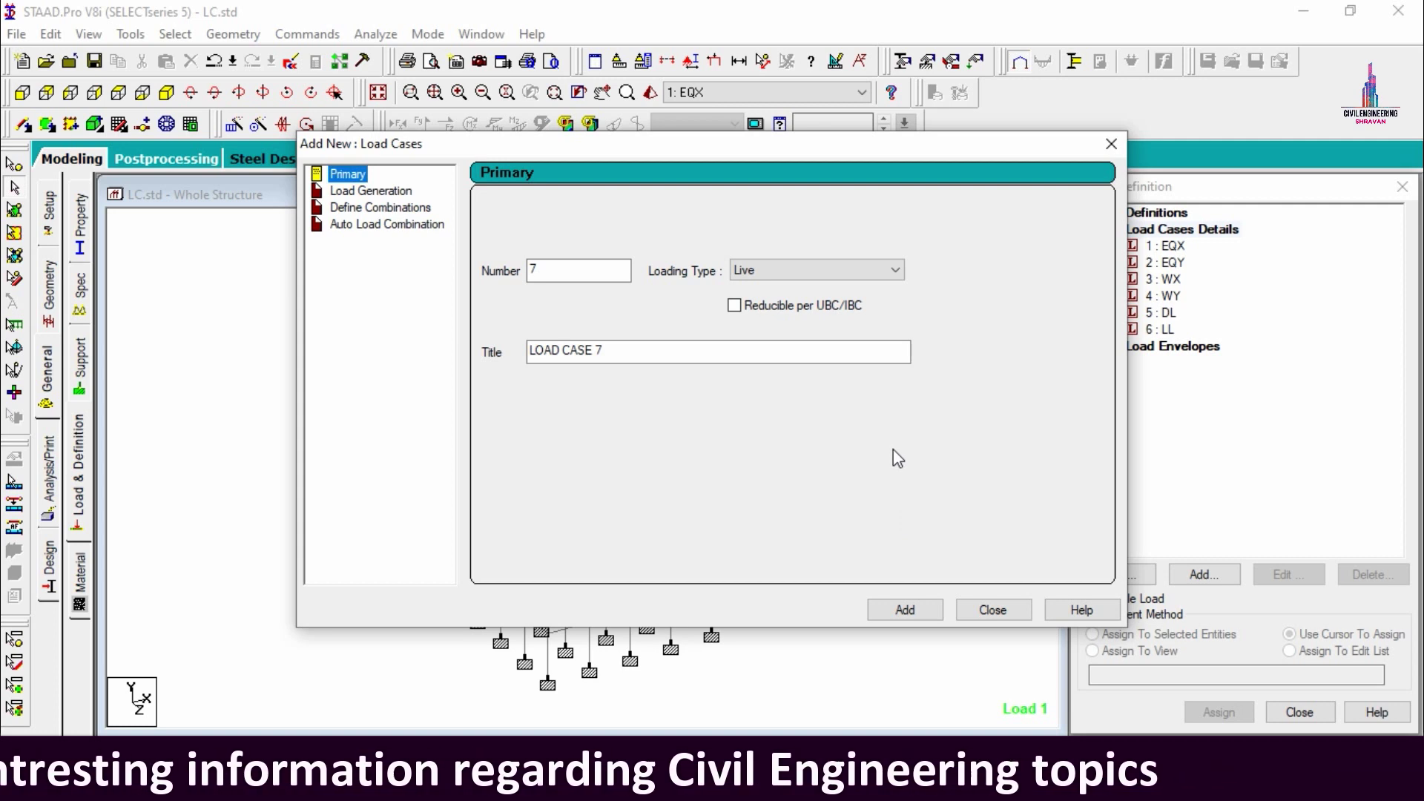
{"action": "left_click", "coordinate": [383, 229]}
{"action": "left_click", "coordinate": [367, 191]}
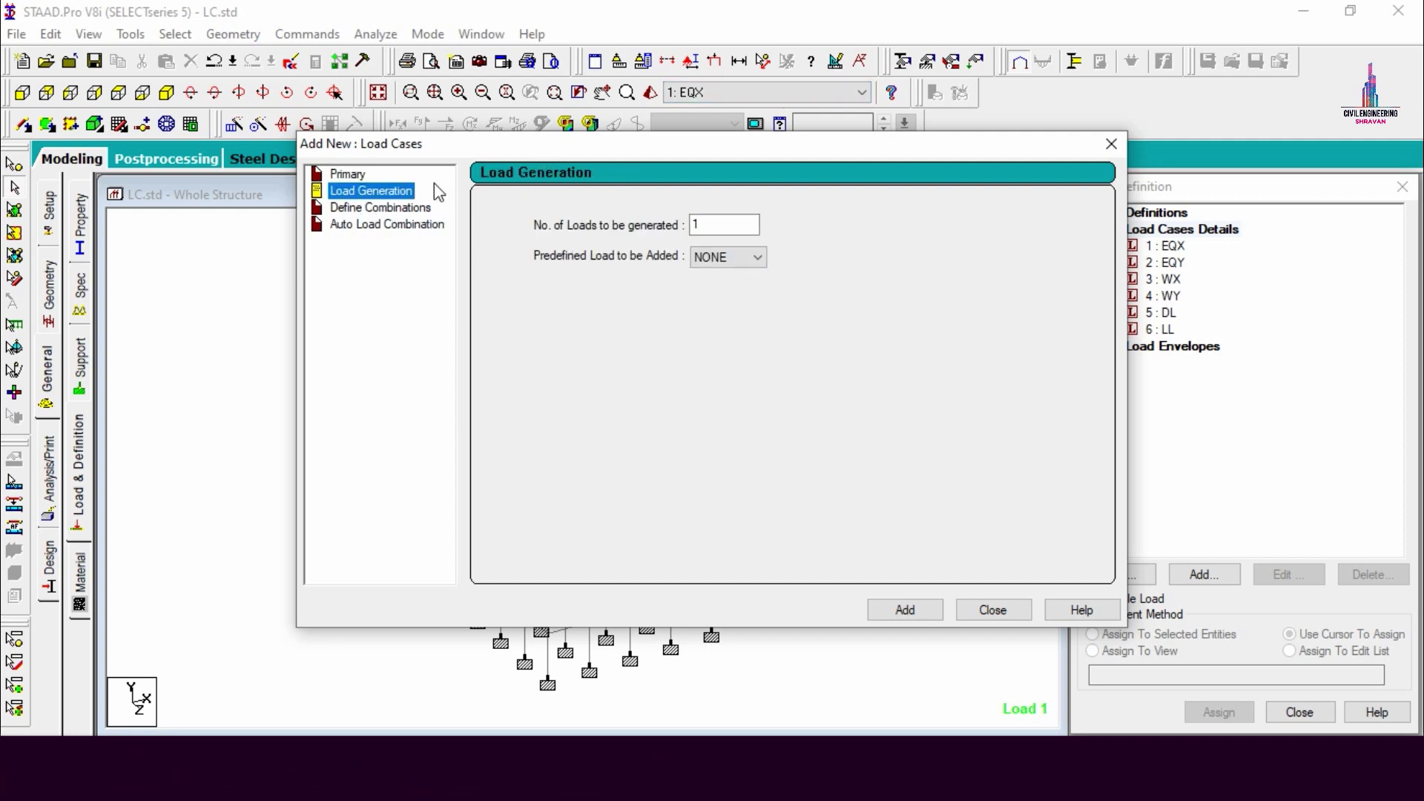
{"action": "left_click", "coordinate": [376, 207]}
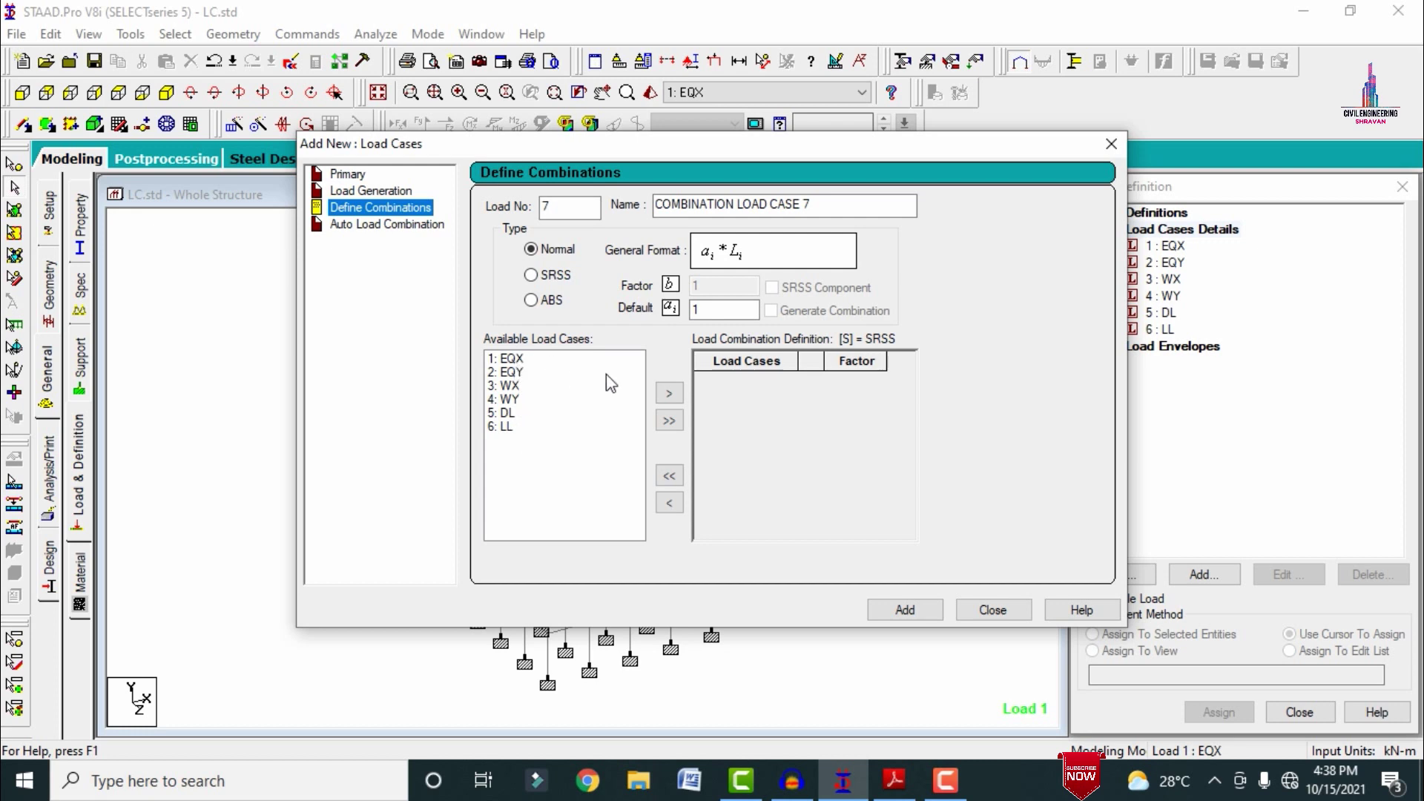
- Check the first combination in ASDF.pdf in Adobe Reader, return to STAAD.Pro and set the default combination factor to 1.5
{"action": "left_click", "coordinate": [706, 310]}
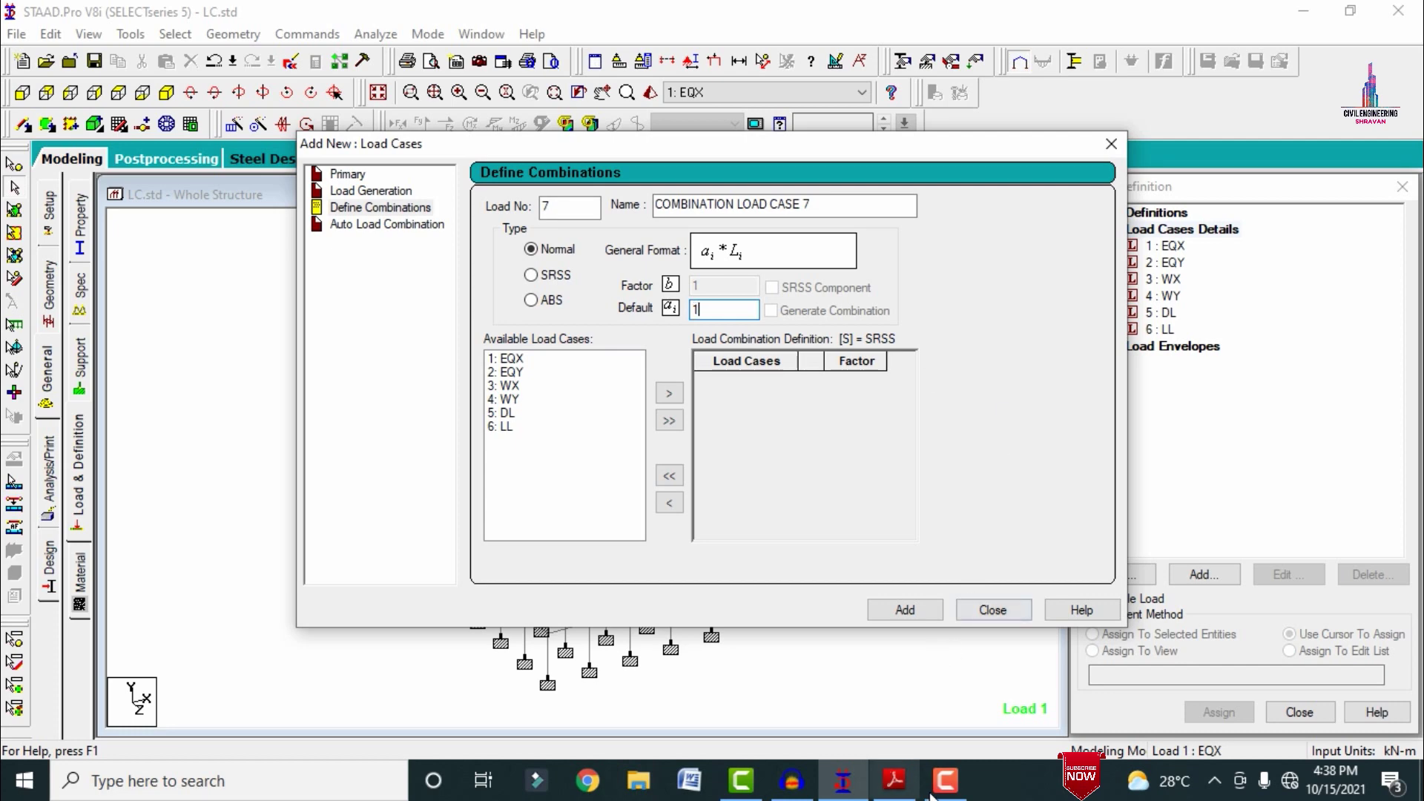
{"action": "left_click", "coordinate": [883, 790]}
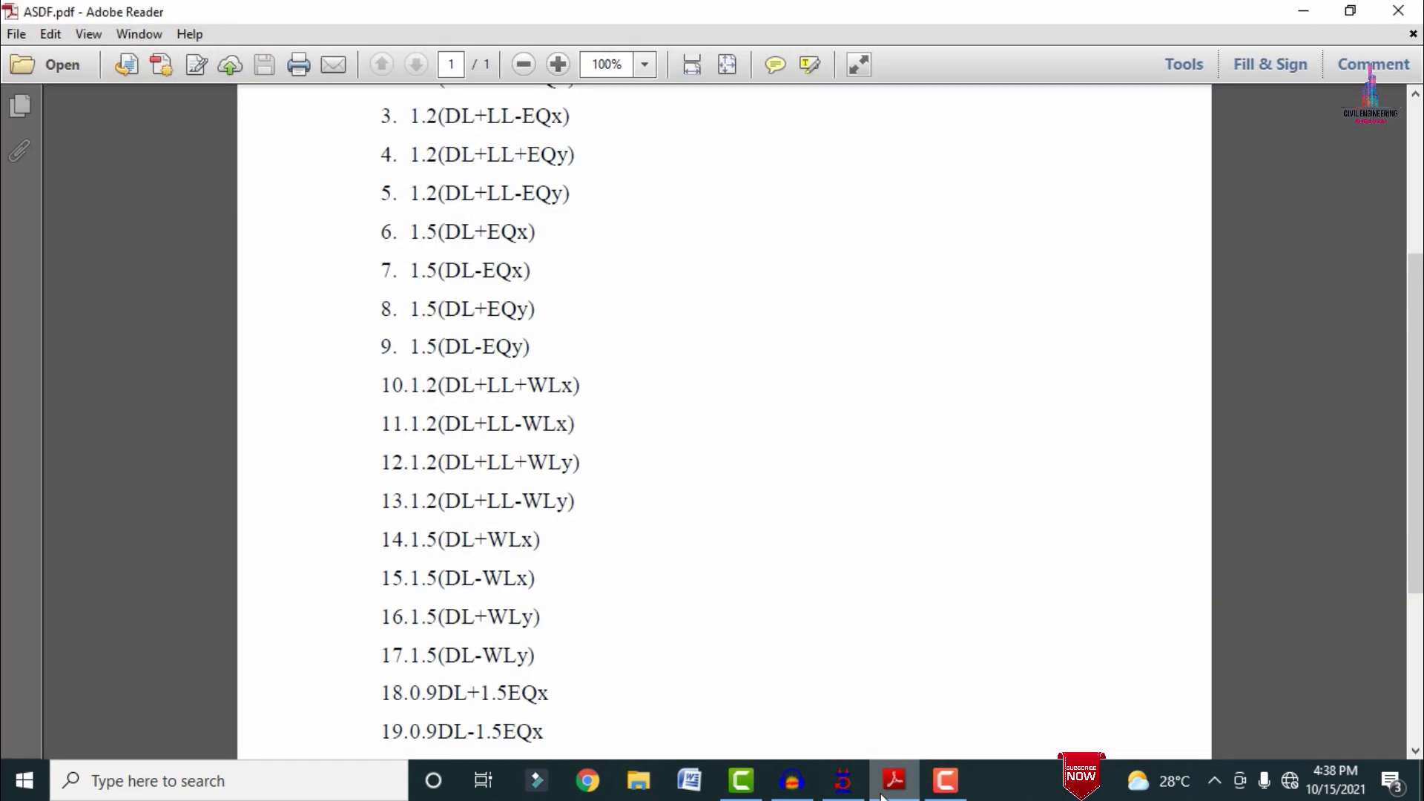
{"action": "scroll", "coordinate": [670, 458], "scroll_direction": "up", "scroll_amount": 3}
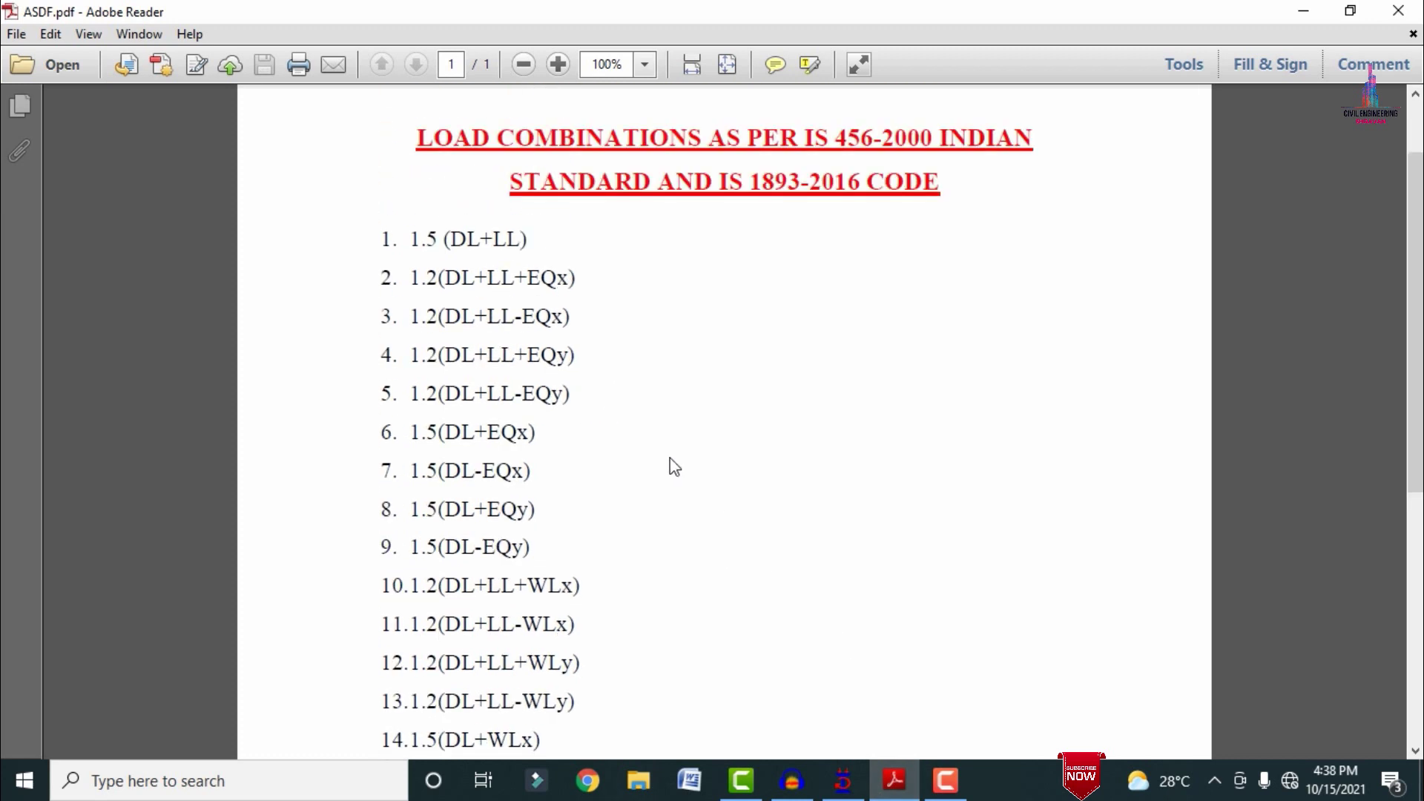
{"action": "left_click", "coordinate": [843, 779]}
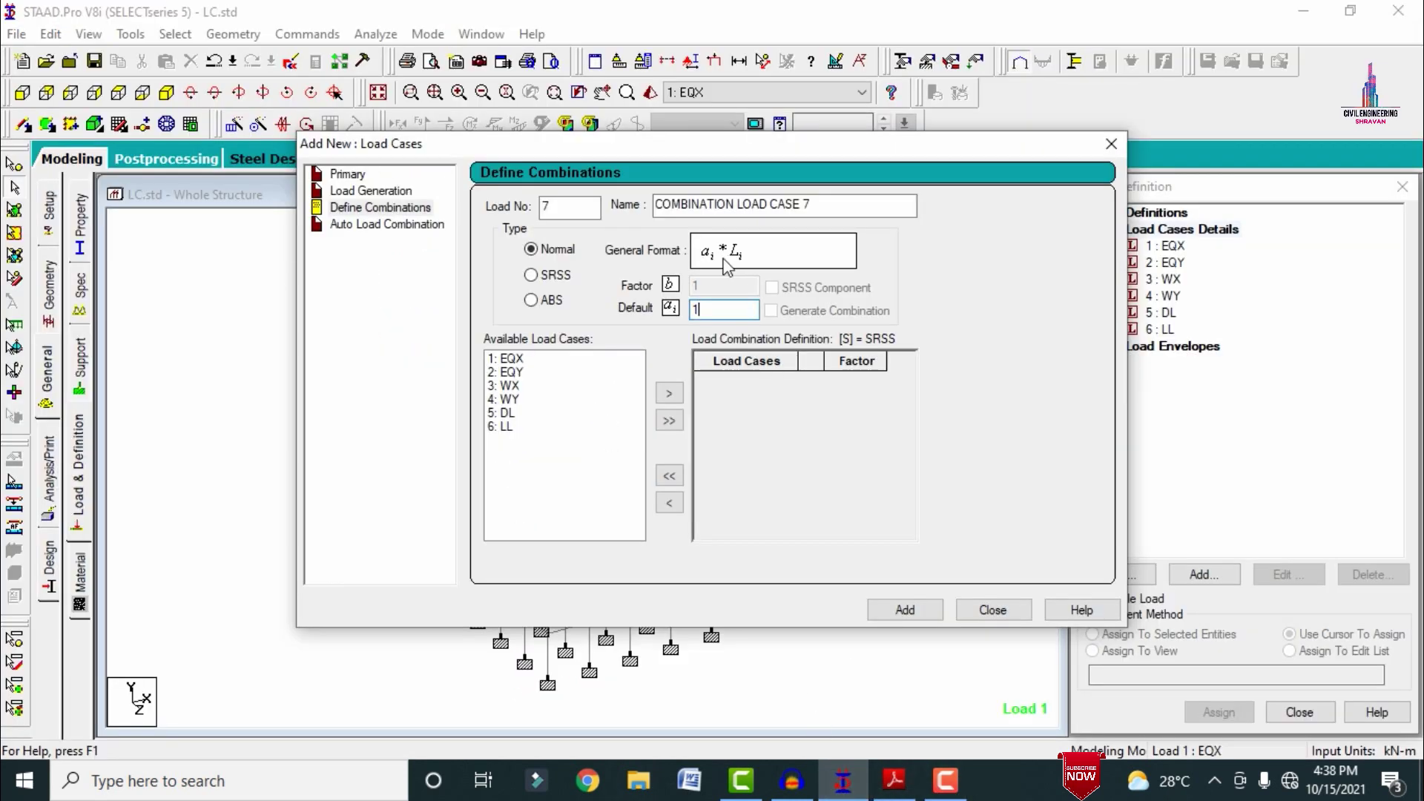
{"action": "type", "text": ".5"}
{"action": "left_click_drag", "start_coordinate": [512, 414], "coordinate": [519, 435]}
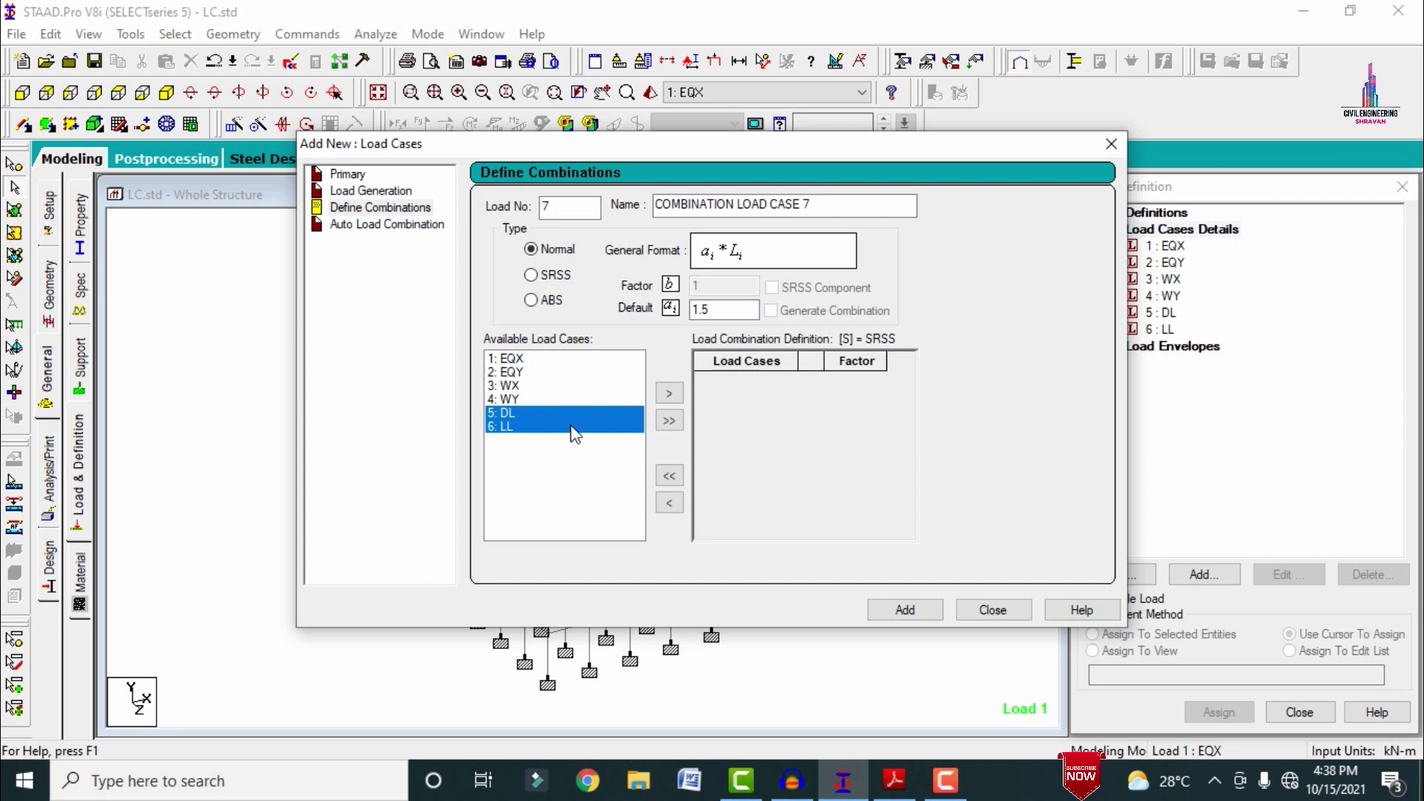
{"action": "left_click", "coordinate": [529, 414]}
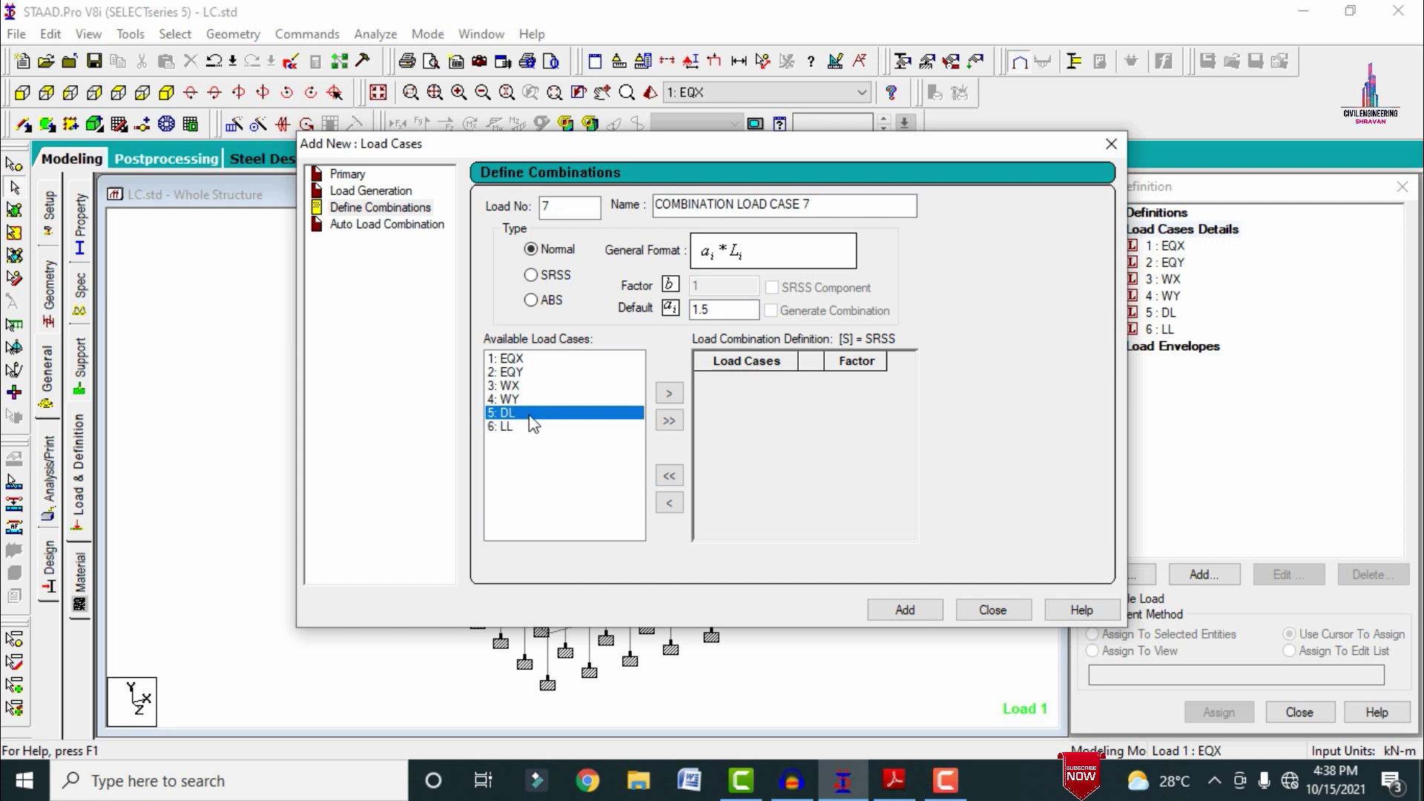
{"action": "left_click", "coordinate": [669, 393]}
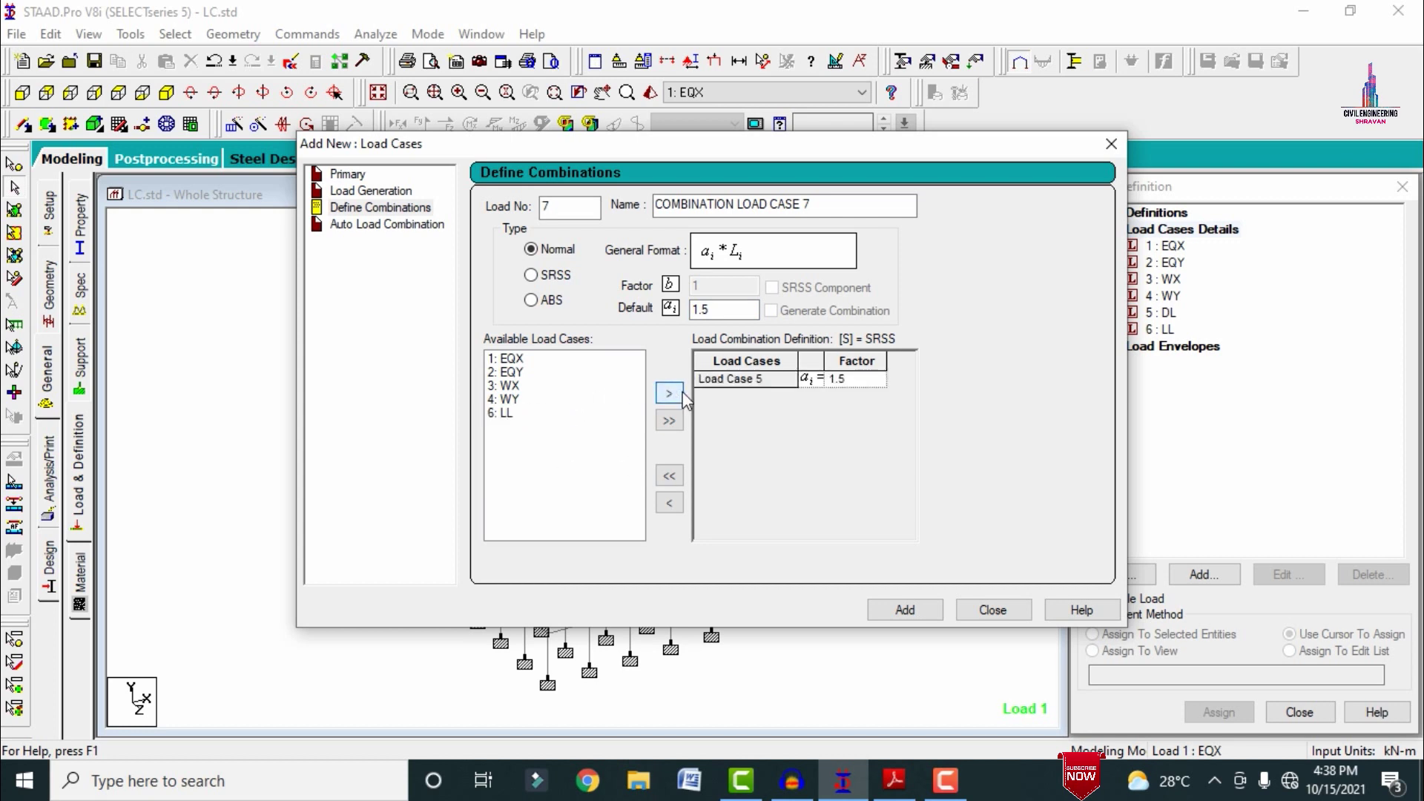
{"action": "left_click", "coordinate": [497, 413]}
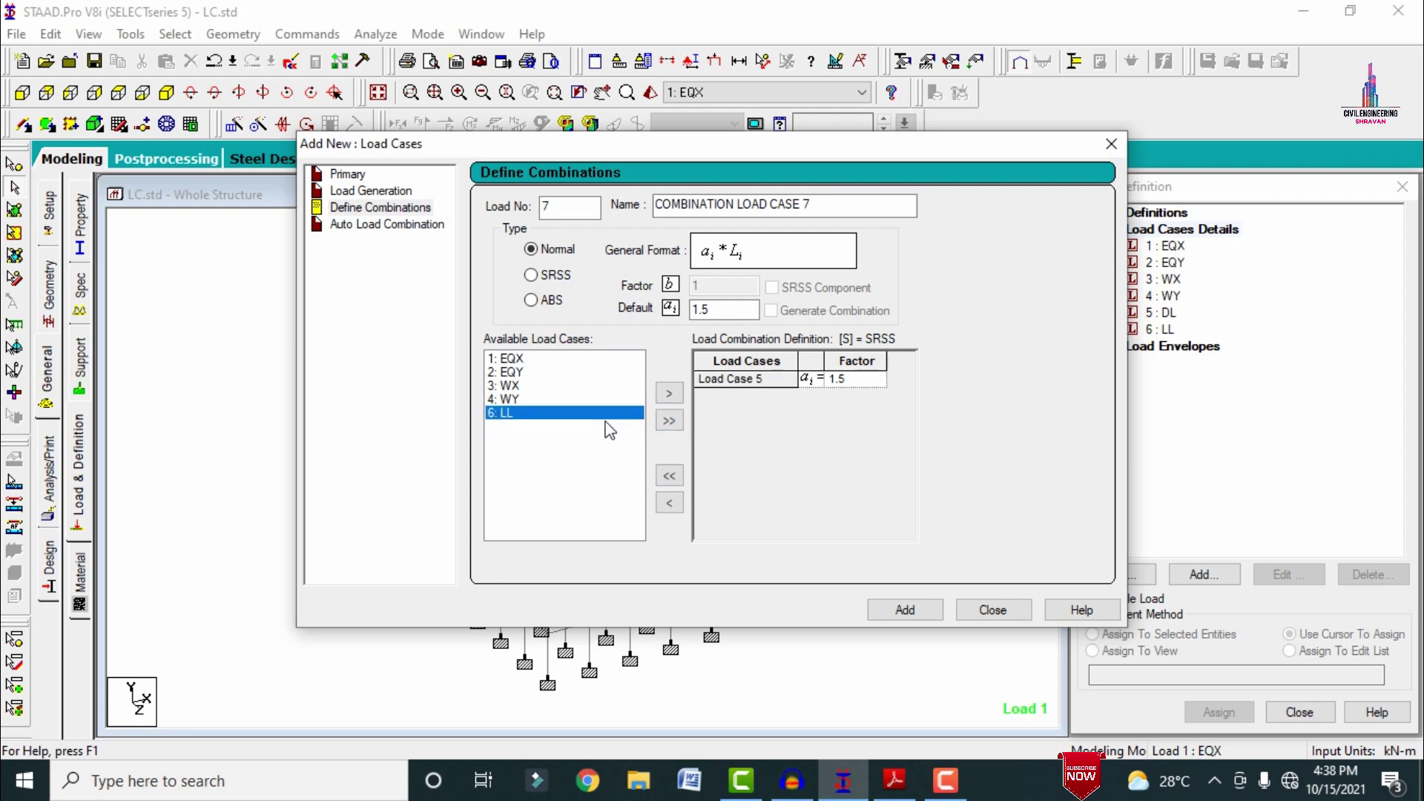
{"action": "left_click", "coordinate": [668, 420]}
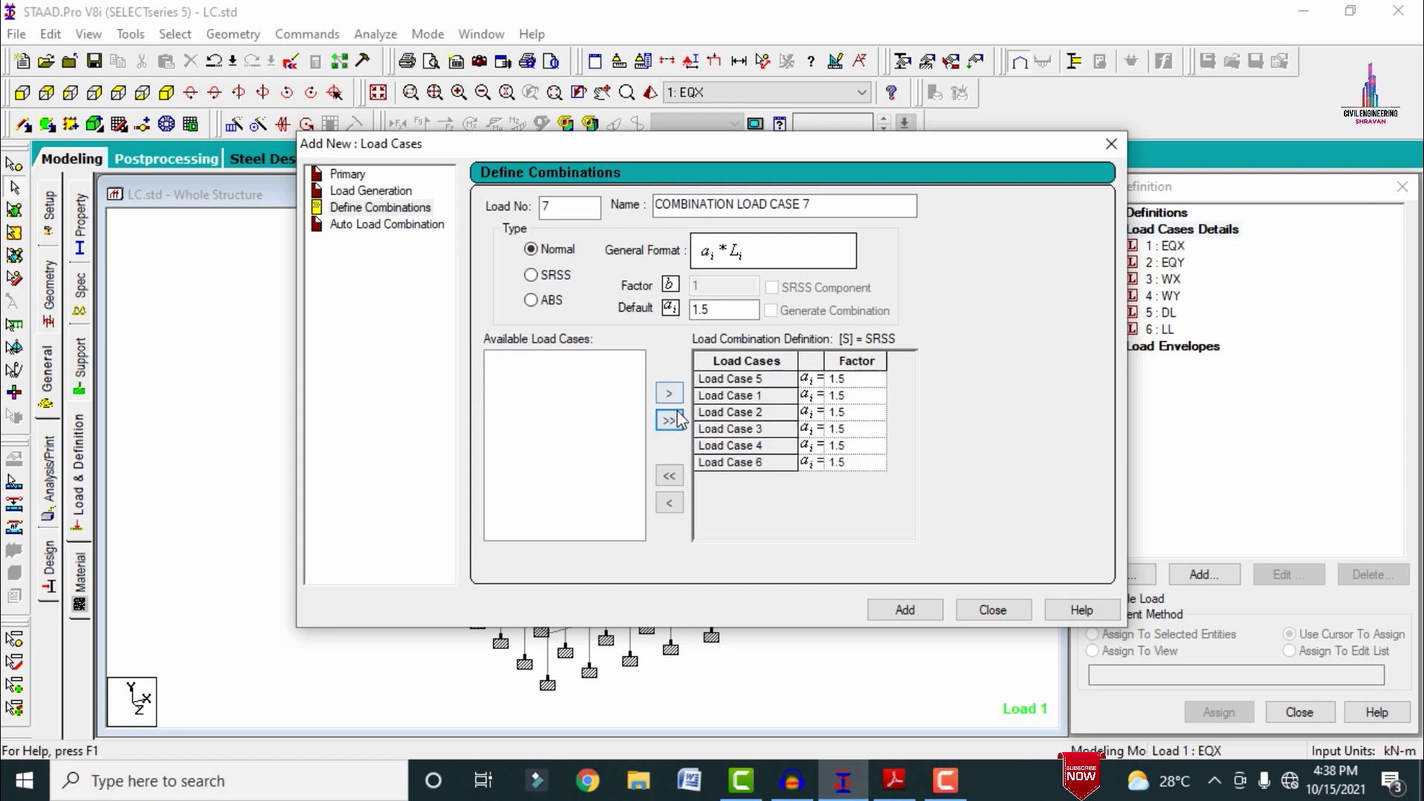
{"action": "left_click", "coordinate": [670, 477]}
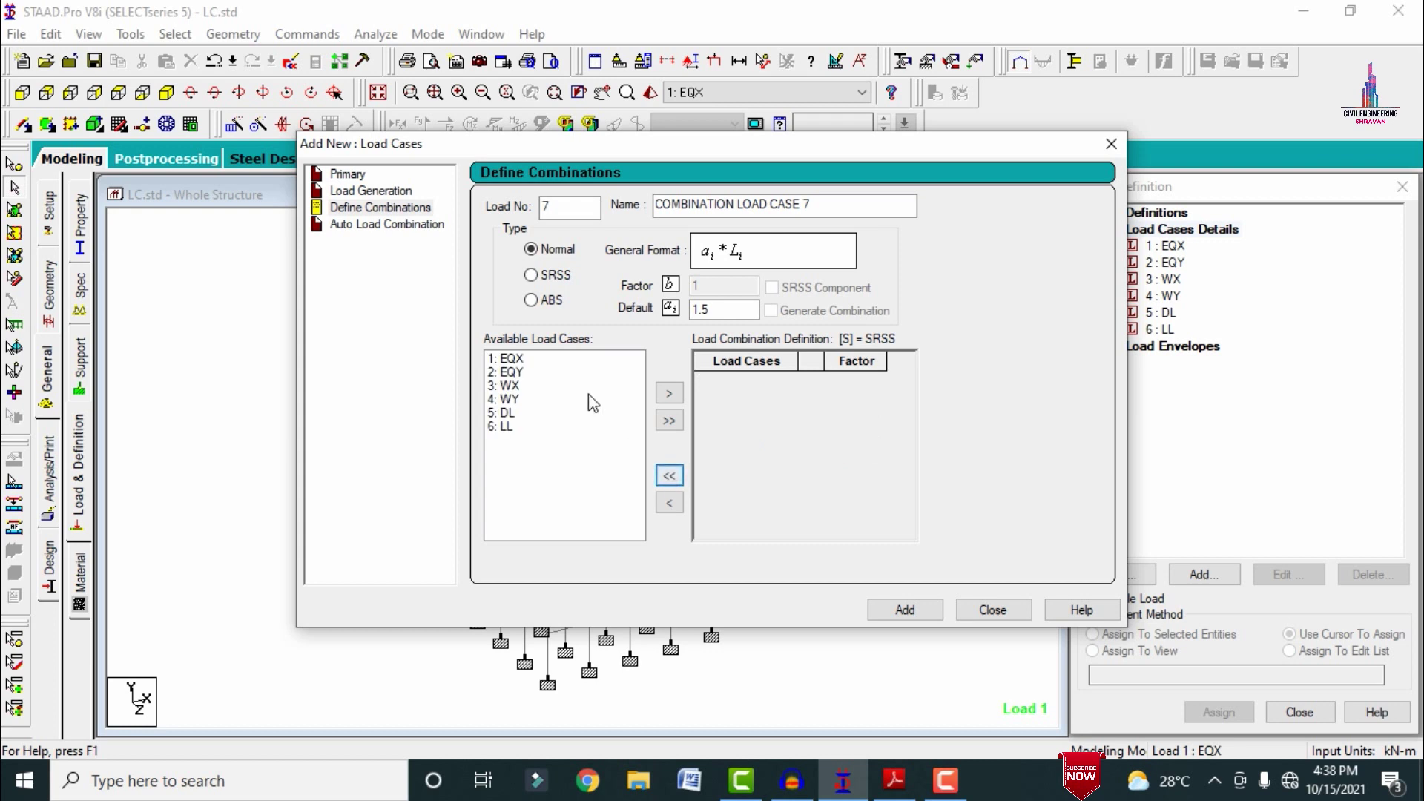
- Add a normal load combination of DL and LL, each with a factor of 1.5, and uncover the load case tree
{"action": "left_click_drag", "start_coordinate": [521, 413], "coordinate": [527, 423]}
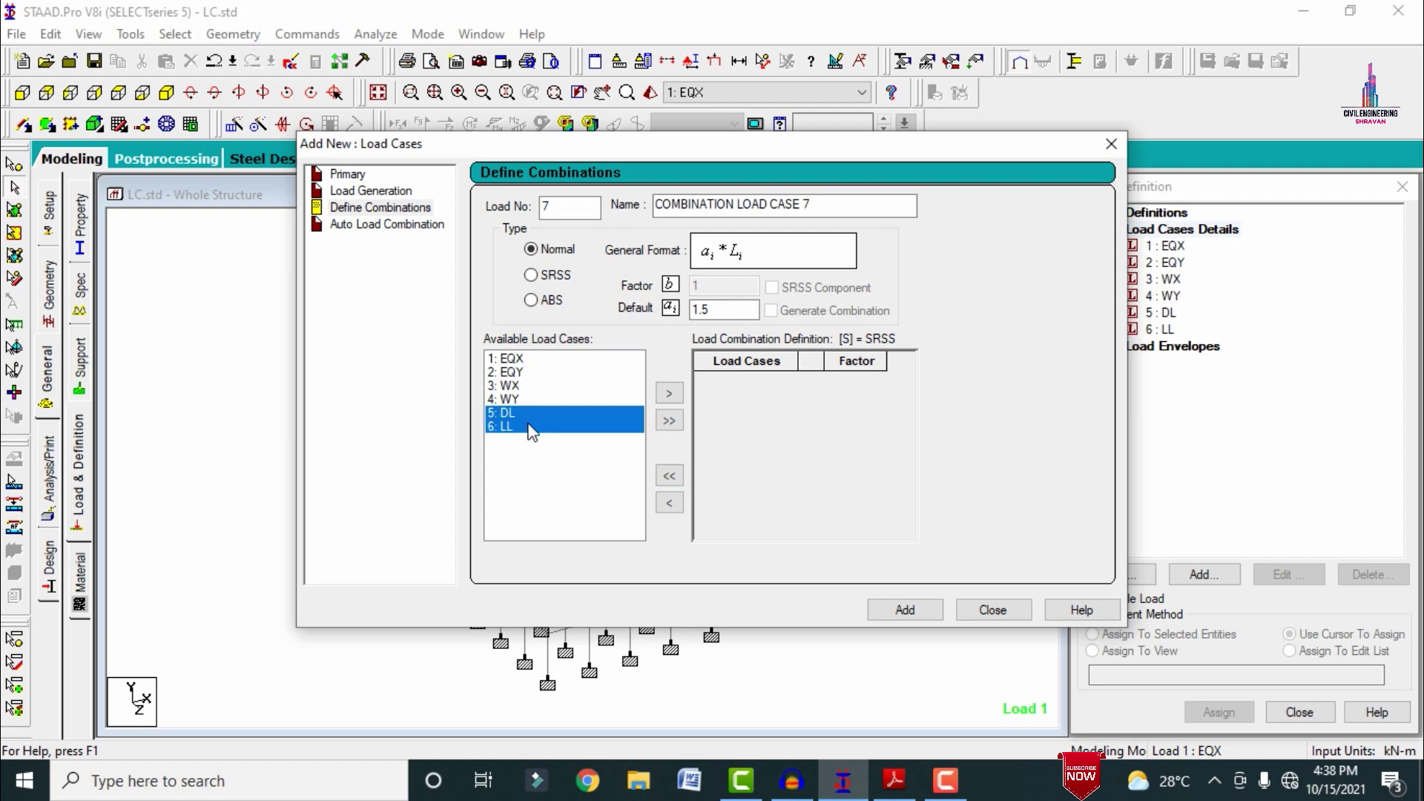
{"action": "left_click", "coordinate": [675, 391]}
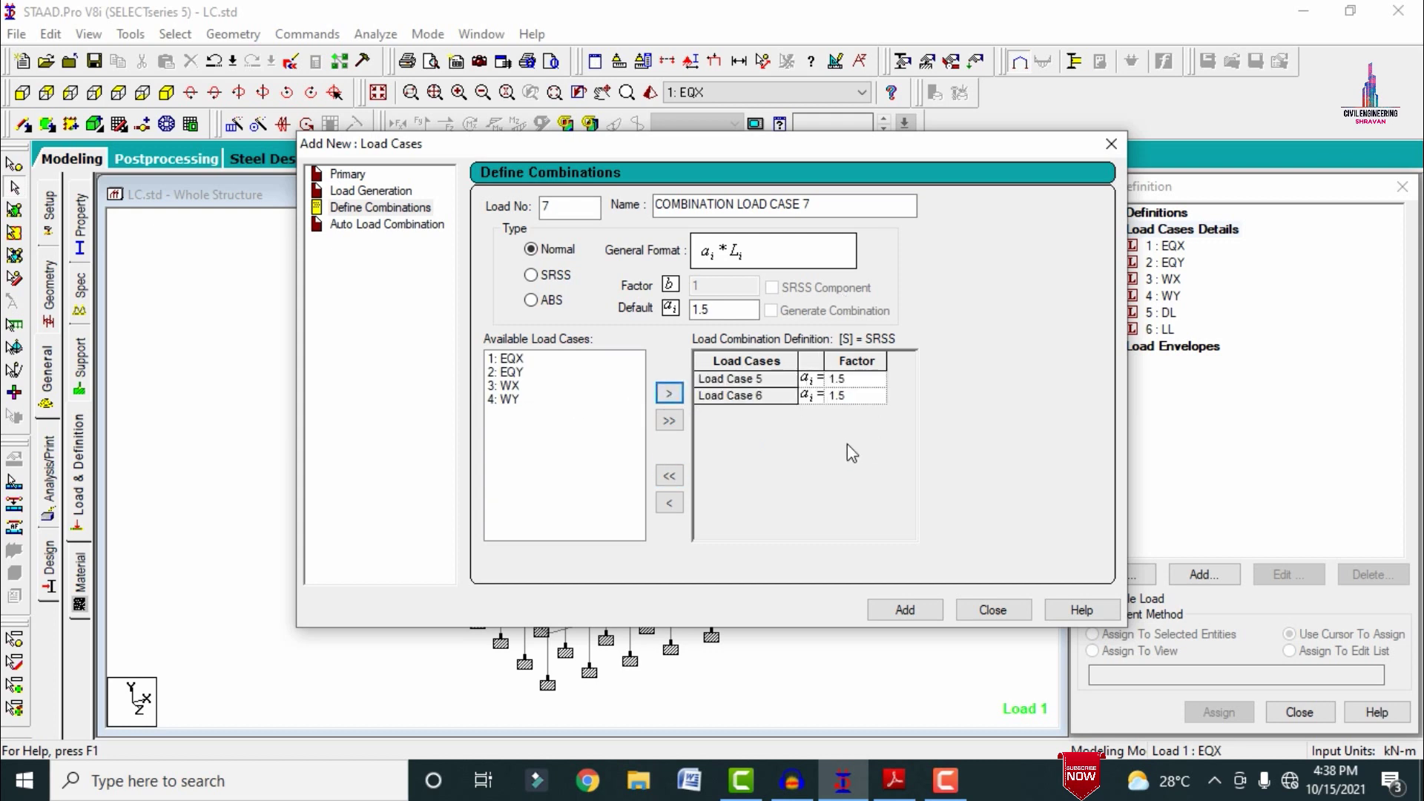
{"action": "left_click", "coordinate": [852, 382]}
{"action": "left_click", "coordinate": [908, 609]}
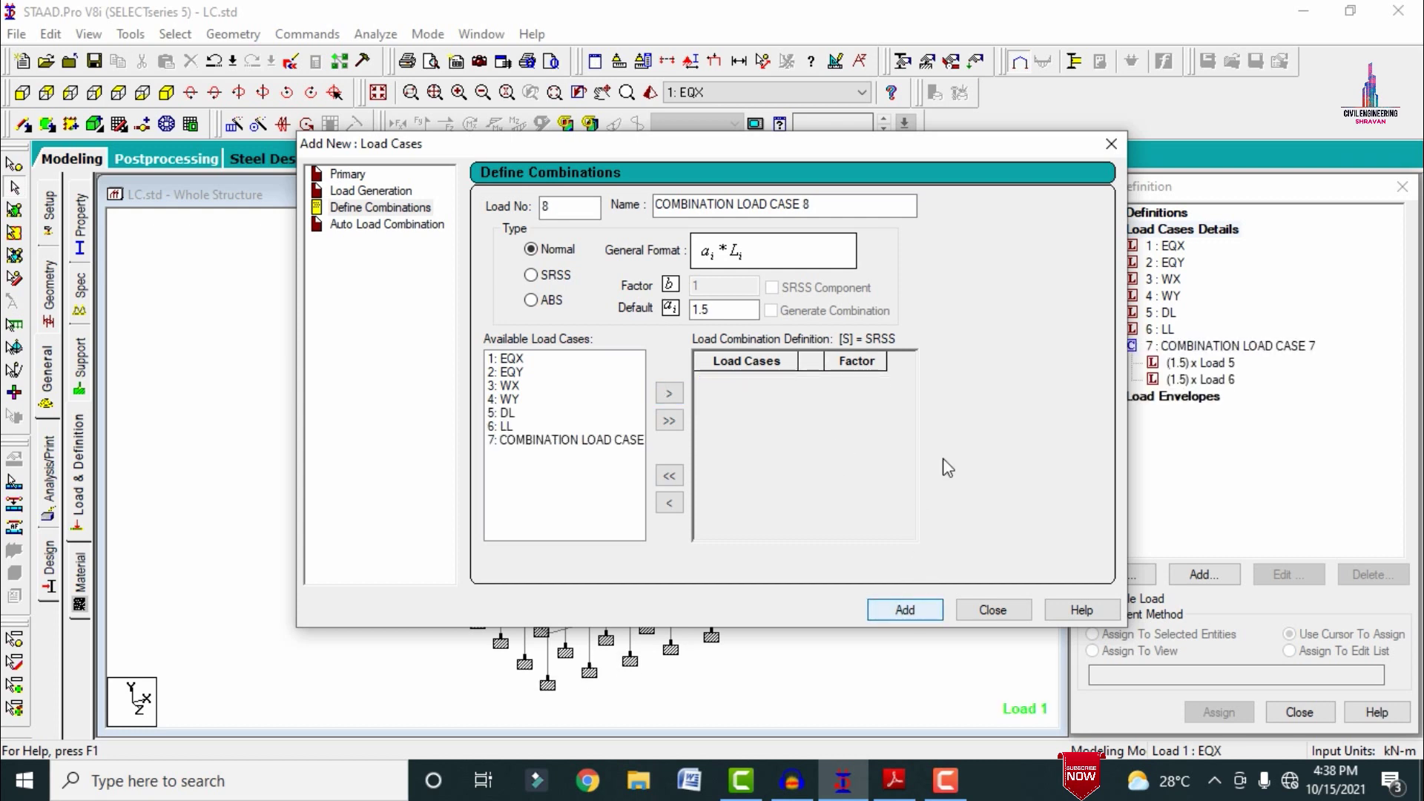
{"action": "left_click_drag", "start_coordinate": [972, 145], "coordinate": [876, 116]}
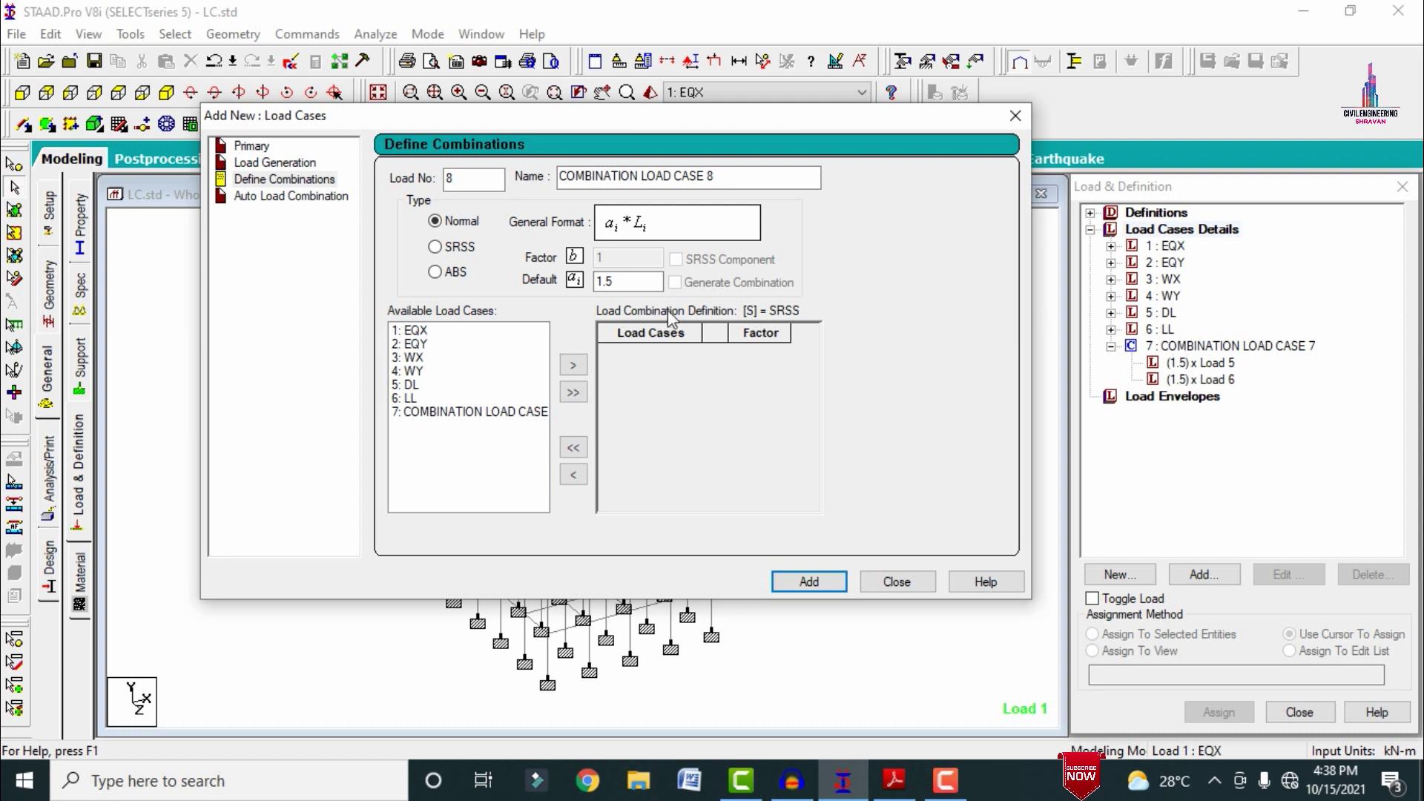
- Compare the 1.5(DL+LL) and 1.2(DL+LL+EQx) combinations in ASDF.pdf in Adobe Reader and return to STAAD.Pro with an empty combination definition
{"action": "double_click", "coordinate": [413, 385]}
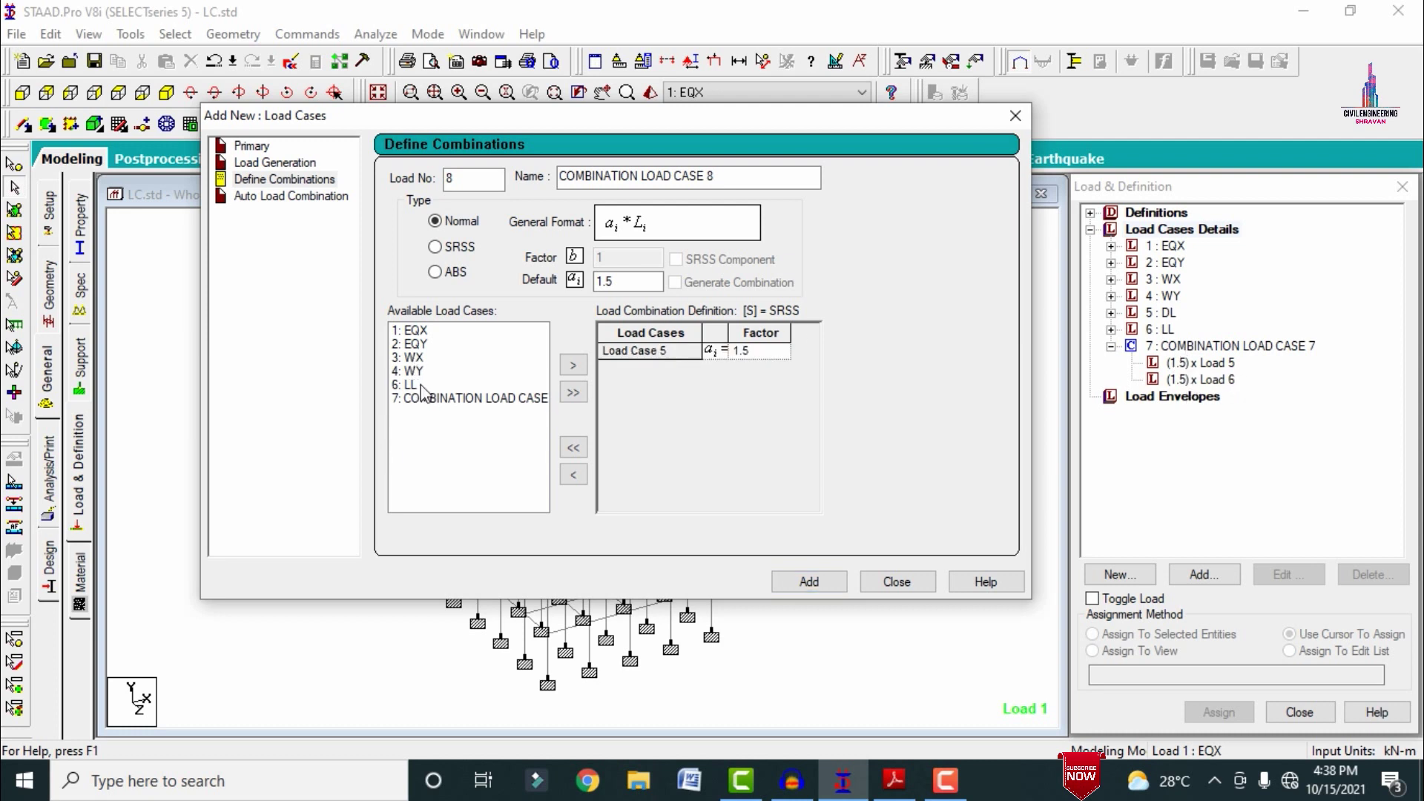
{"action": "left_click", "coordinate": [583, 447]}
{"action": "left_click", "coordinate": [894, 777]}
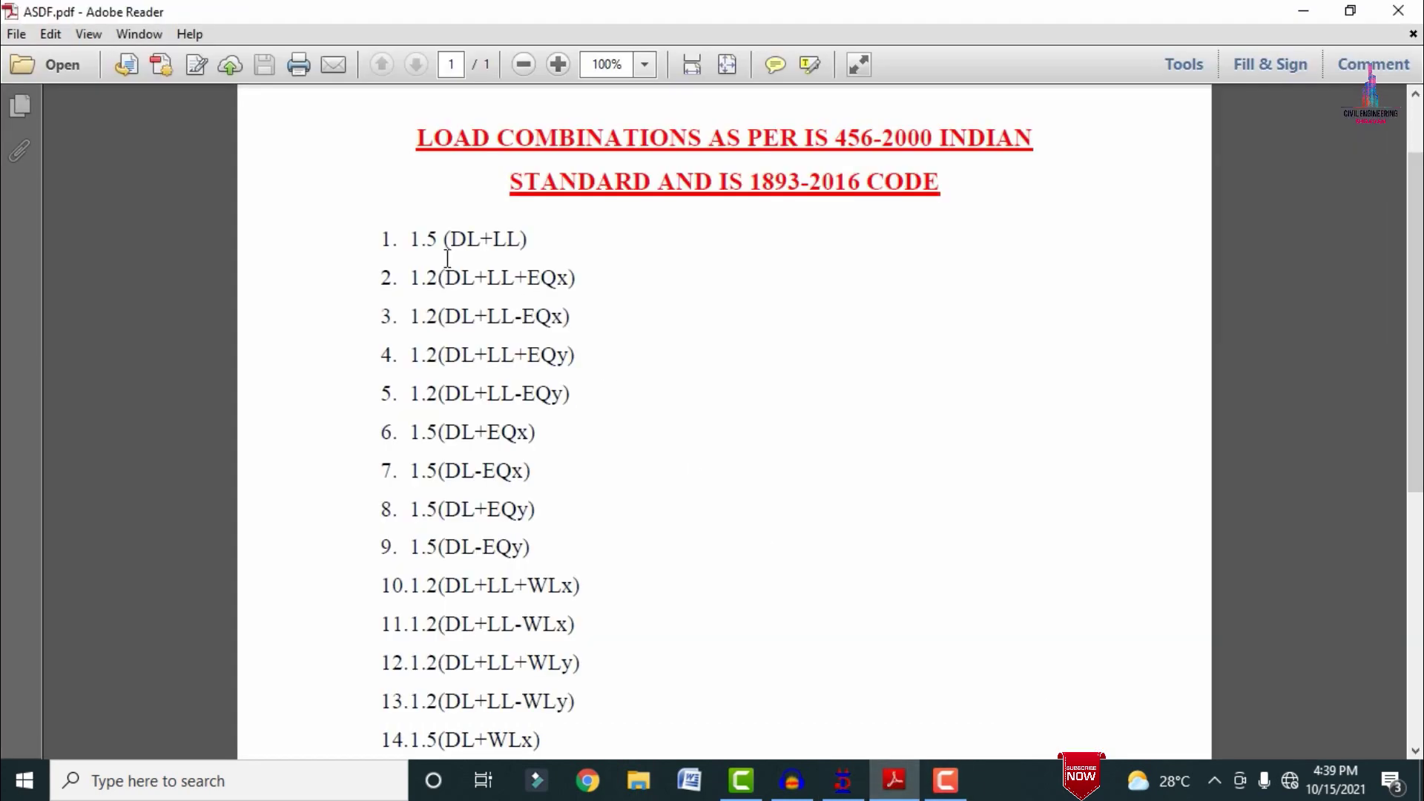
{"action": "left_click_drag", "start_coordinate": [411, 241], "coordinate": [523, 239]}
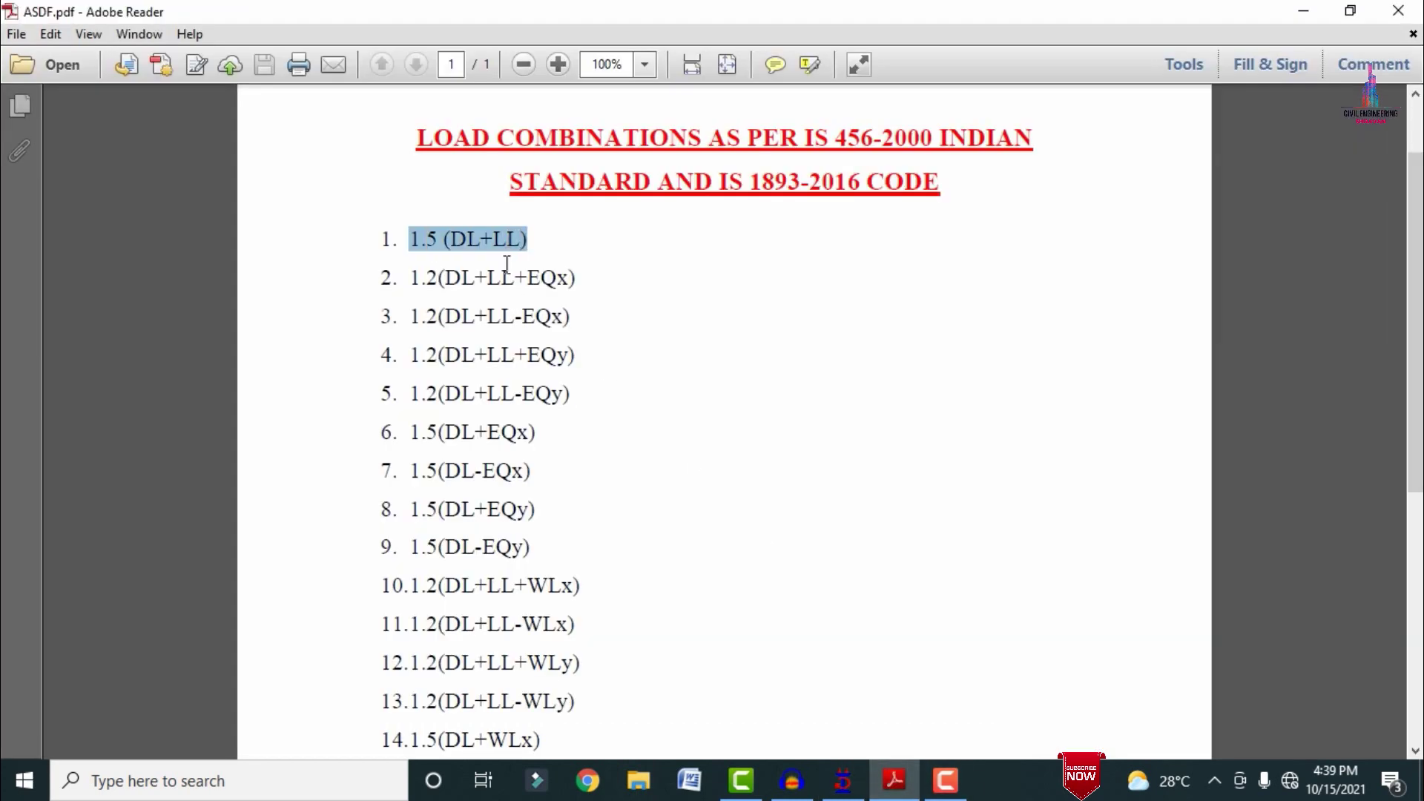
{"action": "left_click_drag", "start_coordinate": [412, 276], "coordinate": [591, 269]}
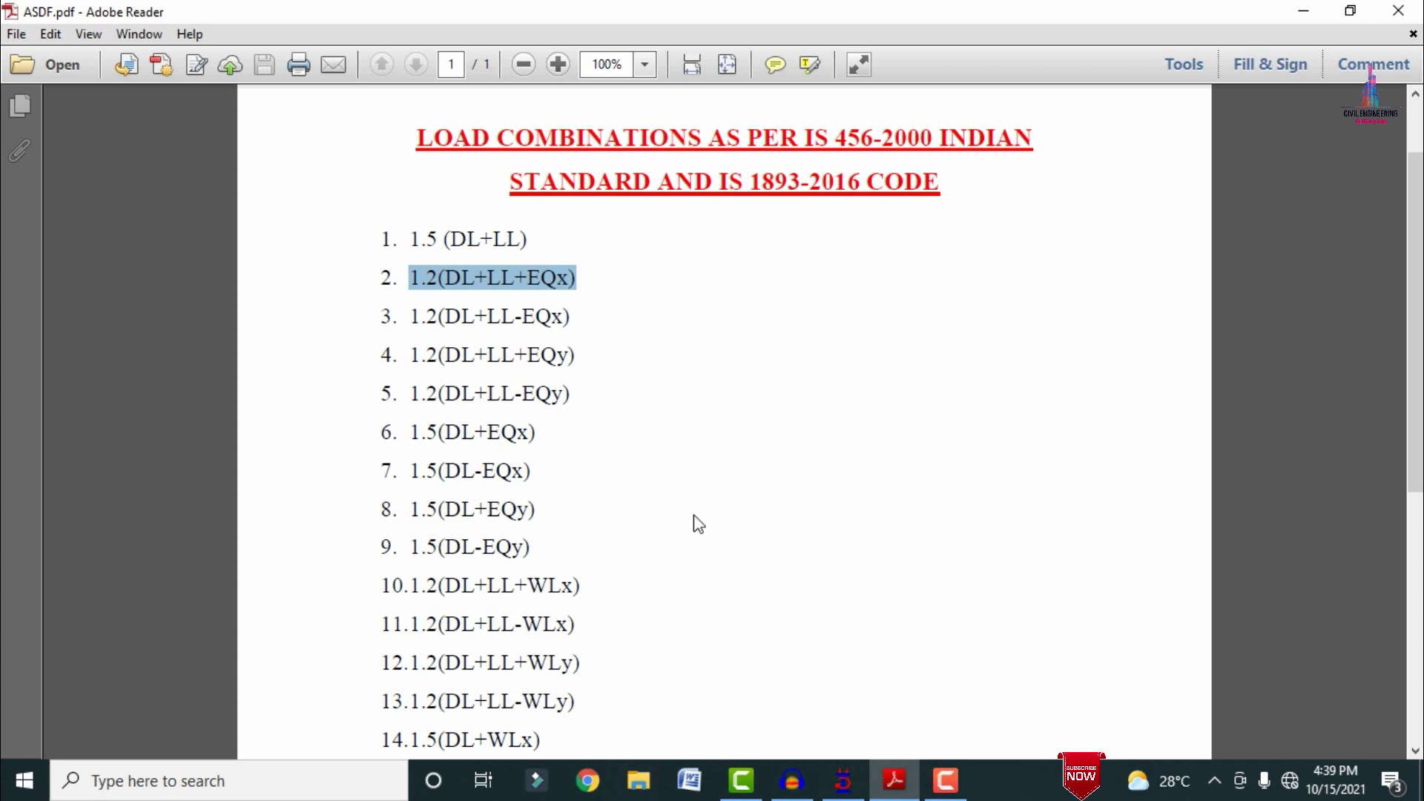
{"action": "left_click", "coordinate": [843, 780]}
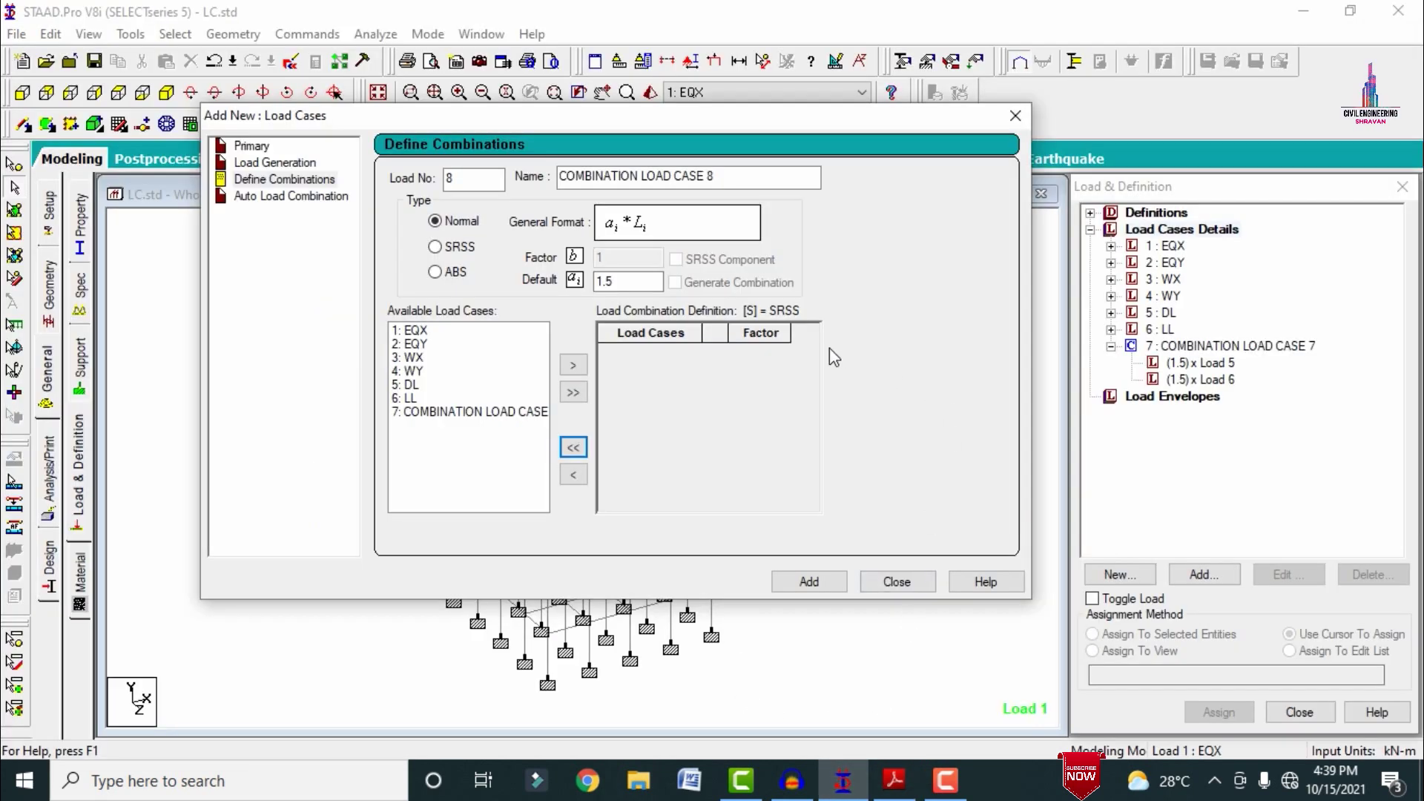
- Set the default factor to 1.2 and add a load combination of EQX, DL and LL
{"action": "double_click", "coordinate": [627, 281]}
{"action": "type", "text": "1.2"}
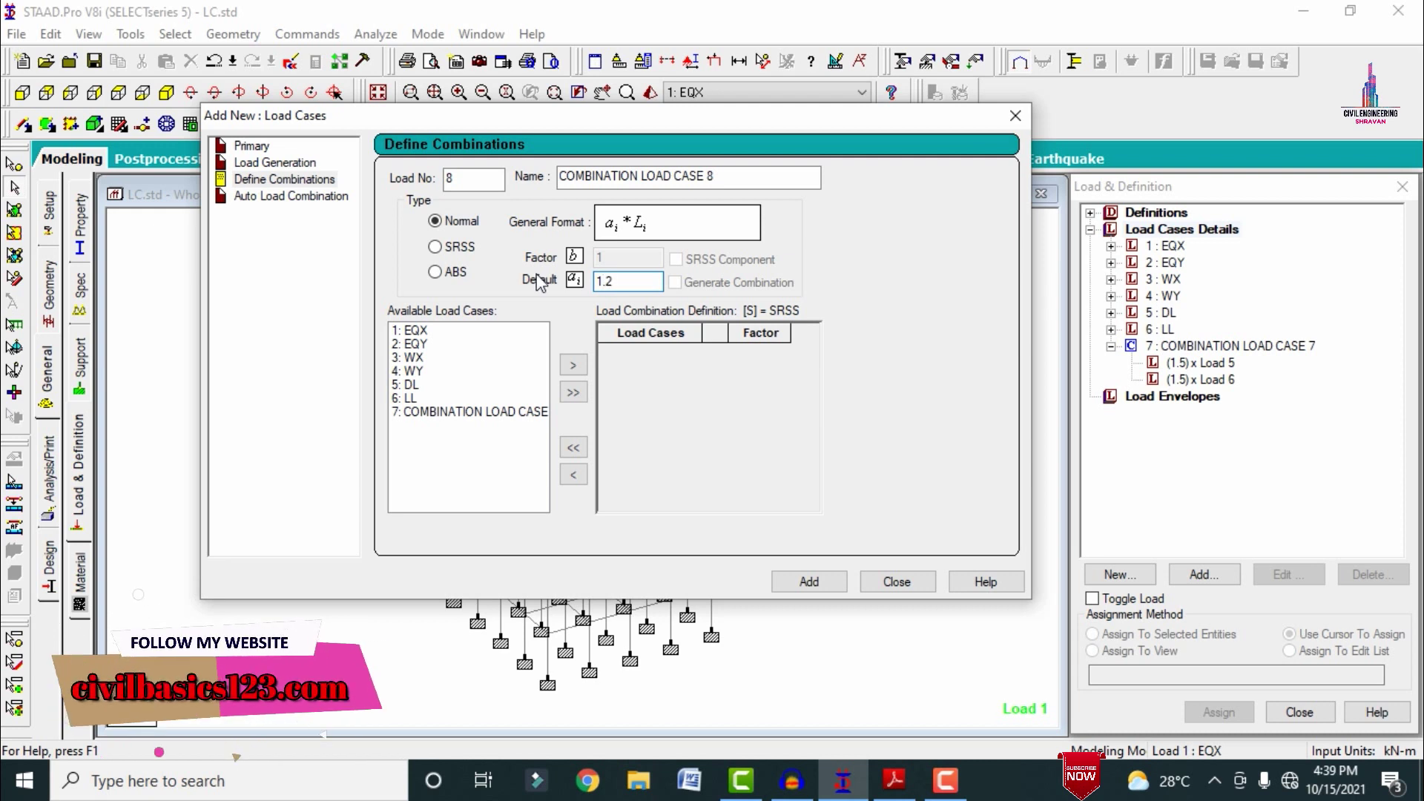
{"action": "left_click", "coordinate": [409, 383]}
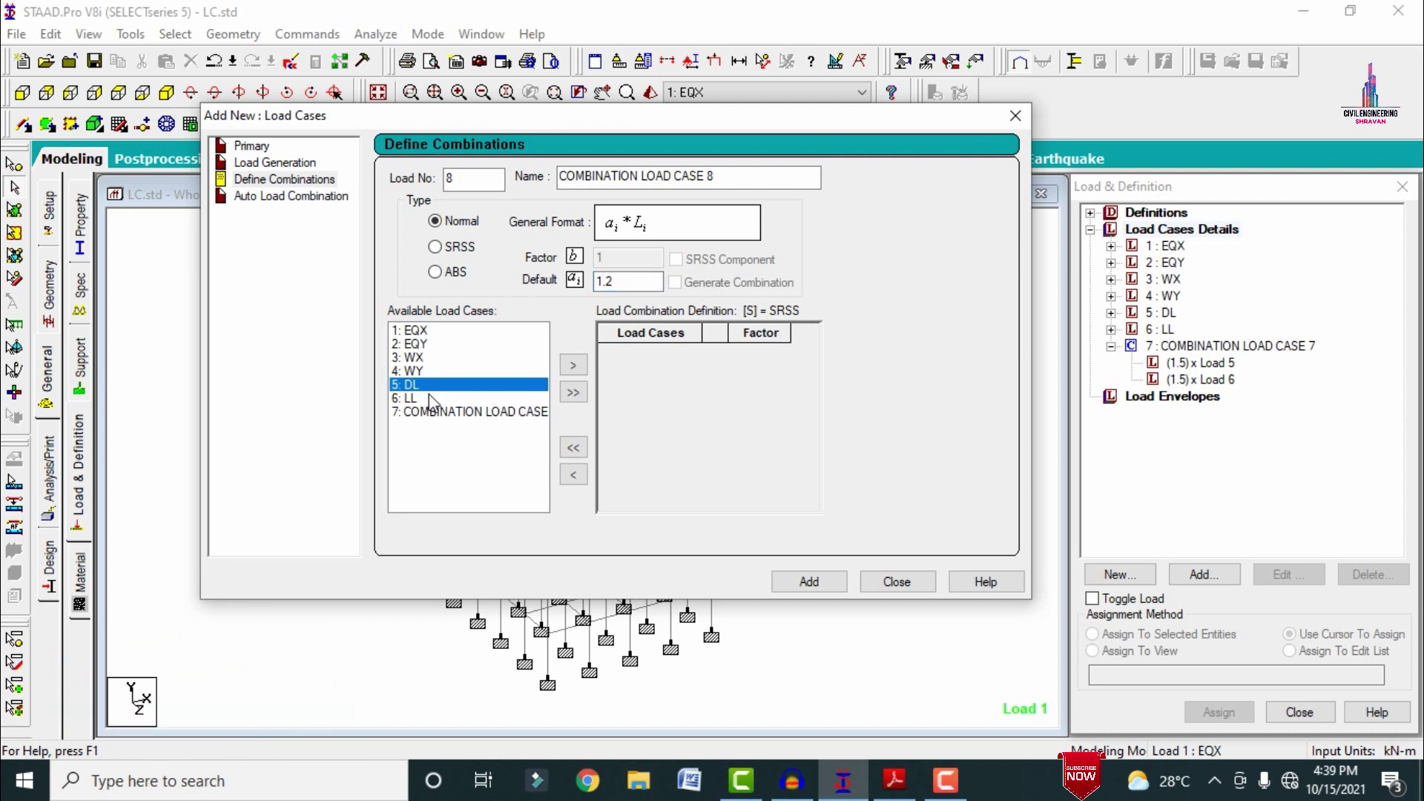
{"action": "left_click", "coordinate": [418, 399], "text": "ctrl"}
{"action": "left_click", "coordinate": [426, 332], "text": "ctrl"}
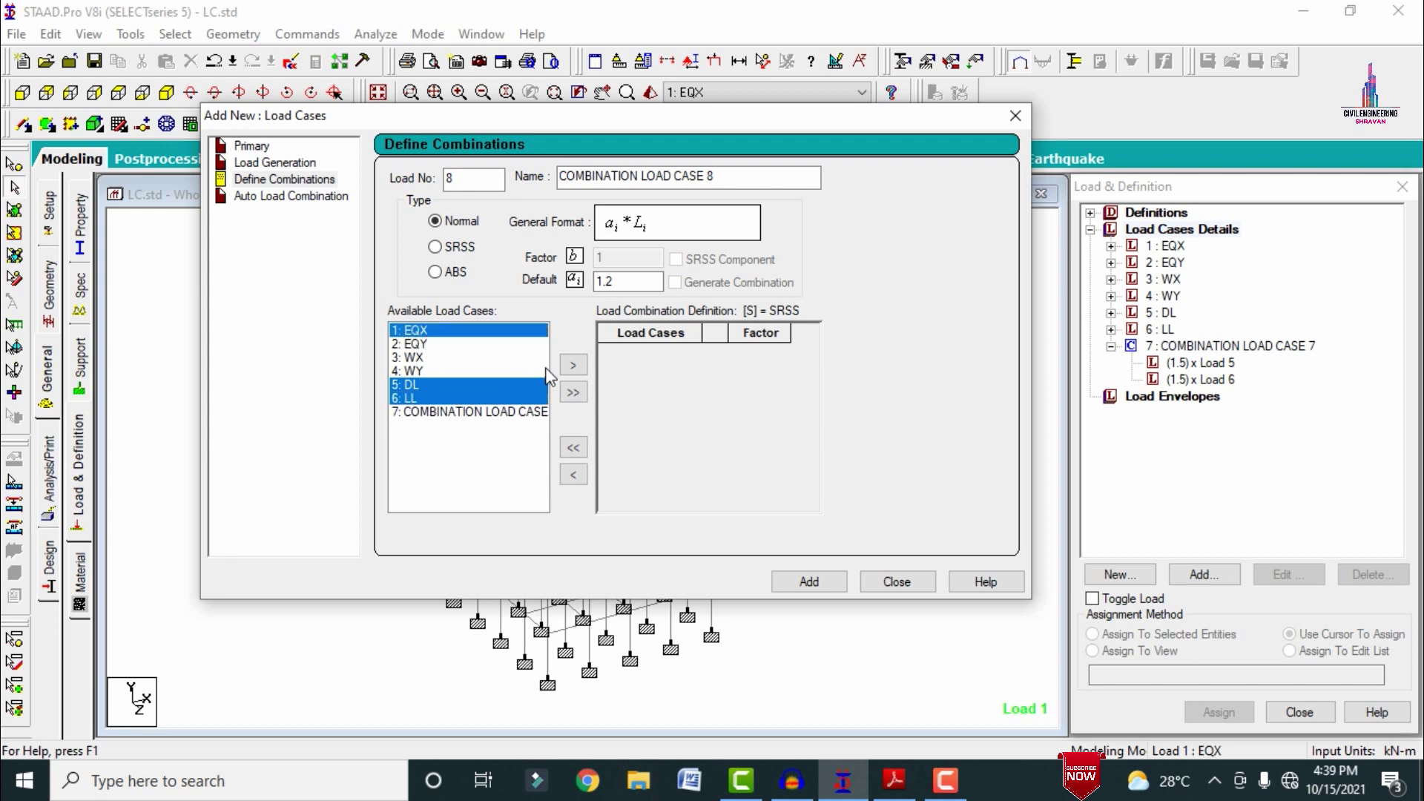
{"action": "left_click", "coordinate": [571, 364]}
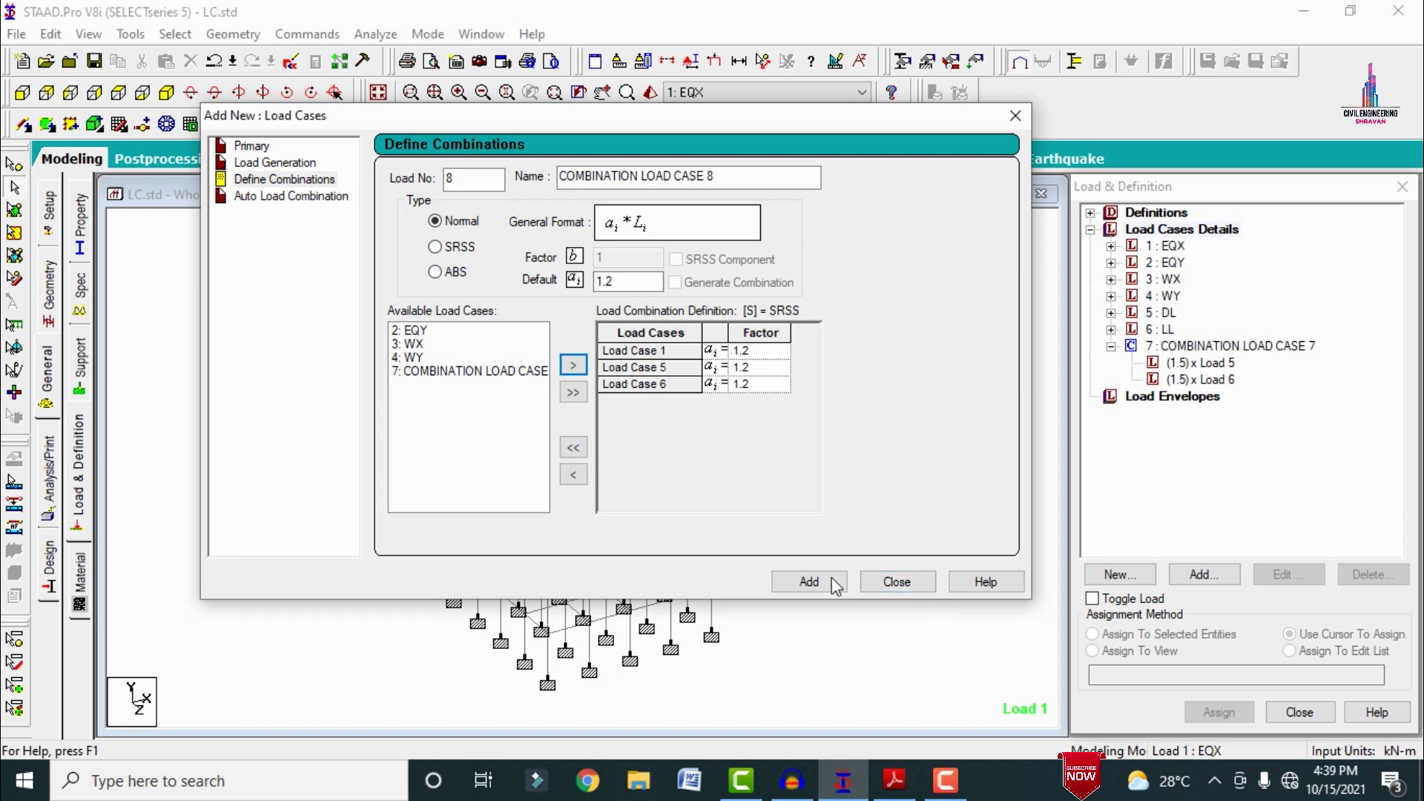
{"action": "left_click", "coordinate": [809, 582]}
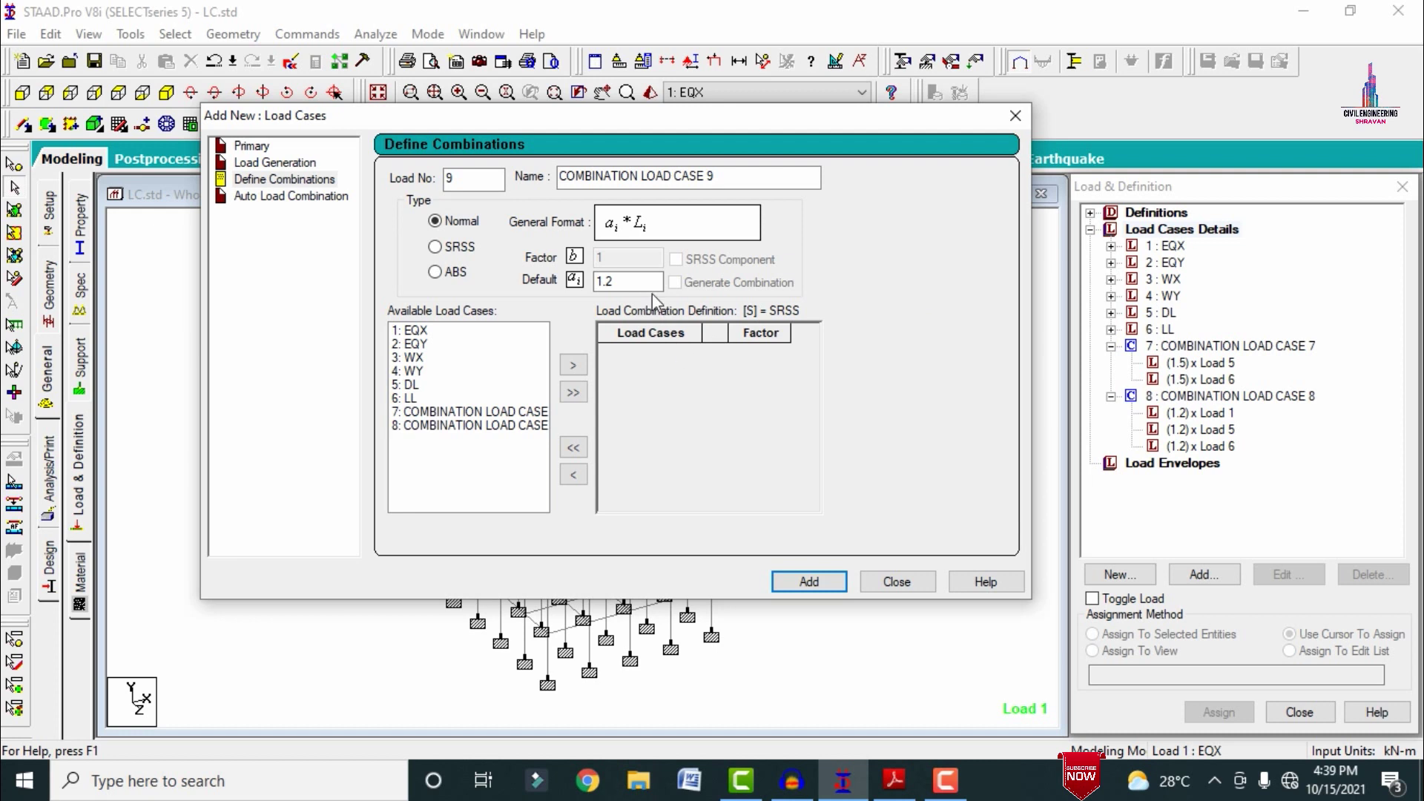
- Include load cases EQX, DL and LL with a factor of 1.2 in the definition of the next combination
{"action": "left_click", "coordinate": [435, 333]}
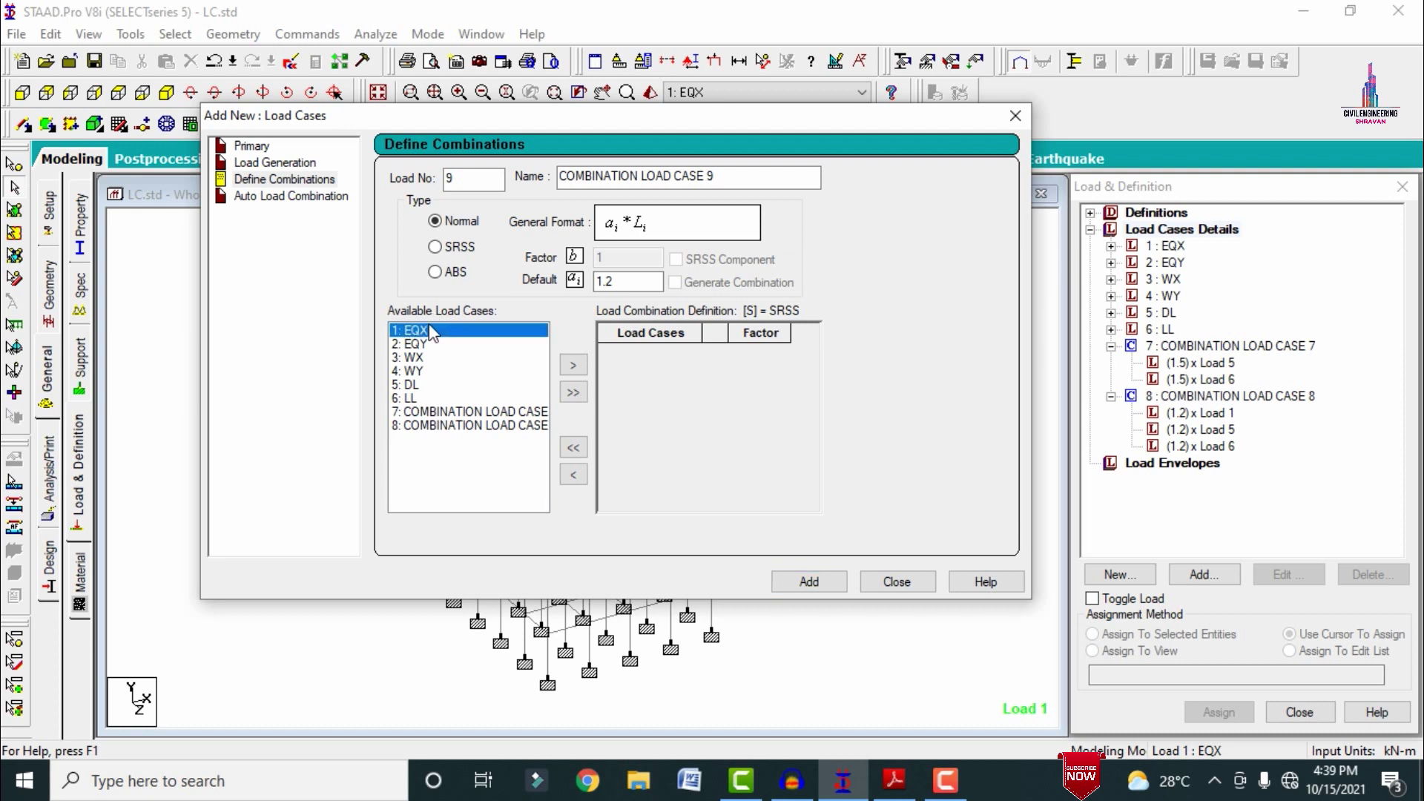
{"action": "left_click", "coordinate": [426, 383], "text": "ctrl"}
{"action": "left_click", "coordinate": [432, 400], "text": "ctrl"}
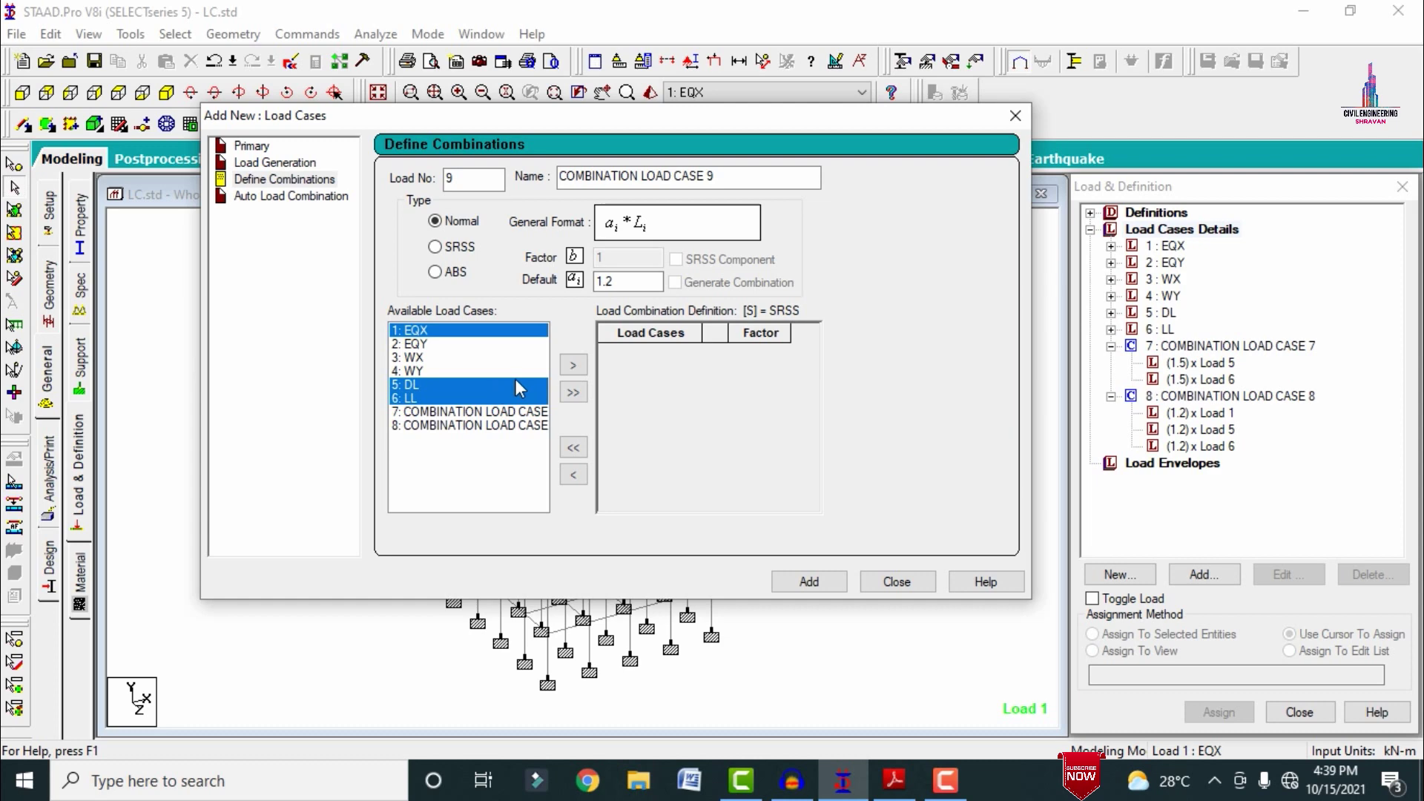
{"action": "left_click", "coordinate": [573, 365]}
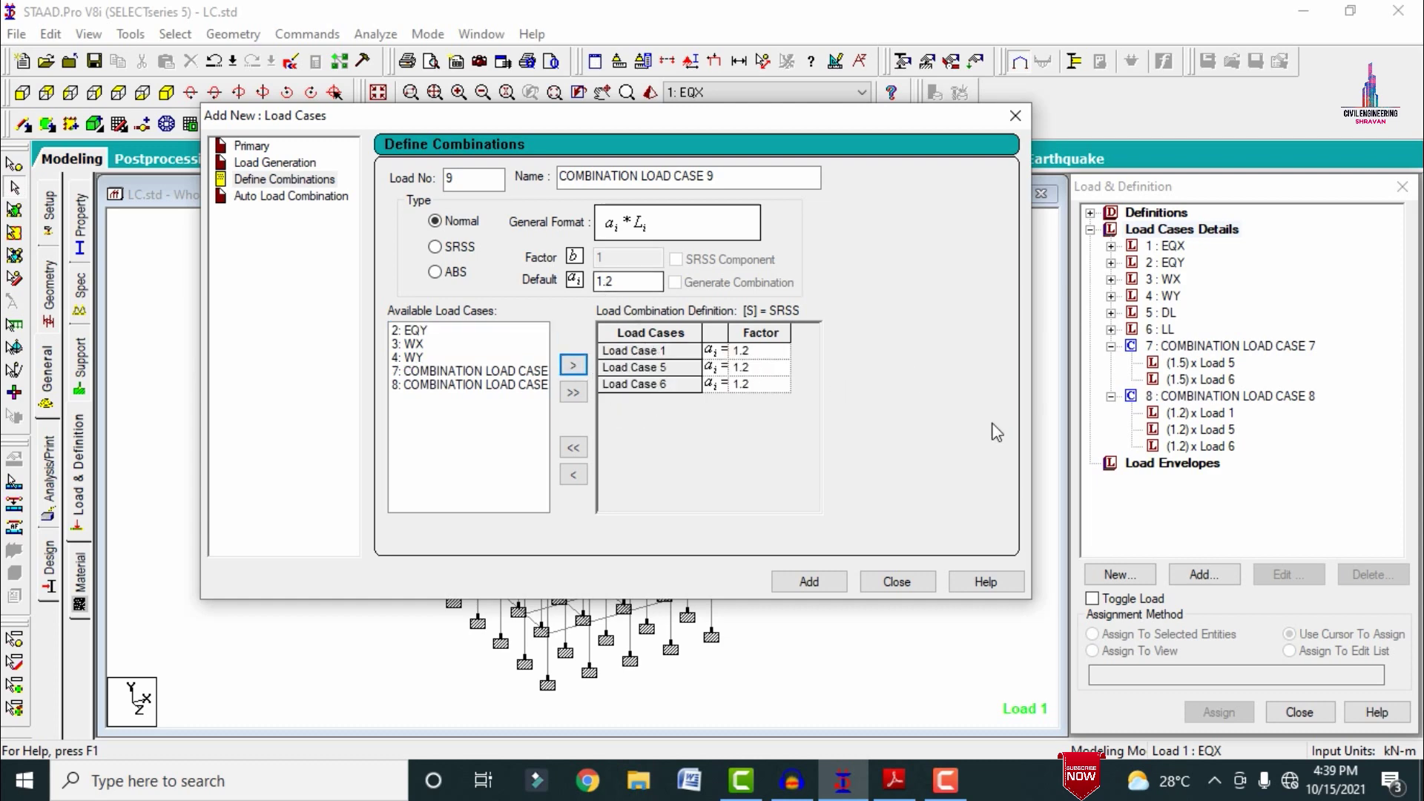
- Check combination 3 in ASDF.pdf, set the factor of load case 1 to -1.2 in STAAD.Pro and add the combination
{"action": "left_click", "coordinate": [894, 781]}
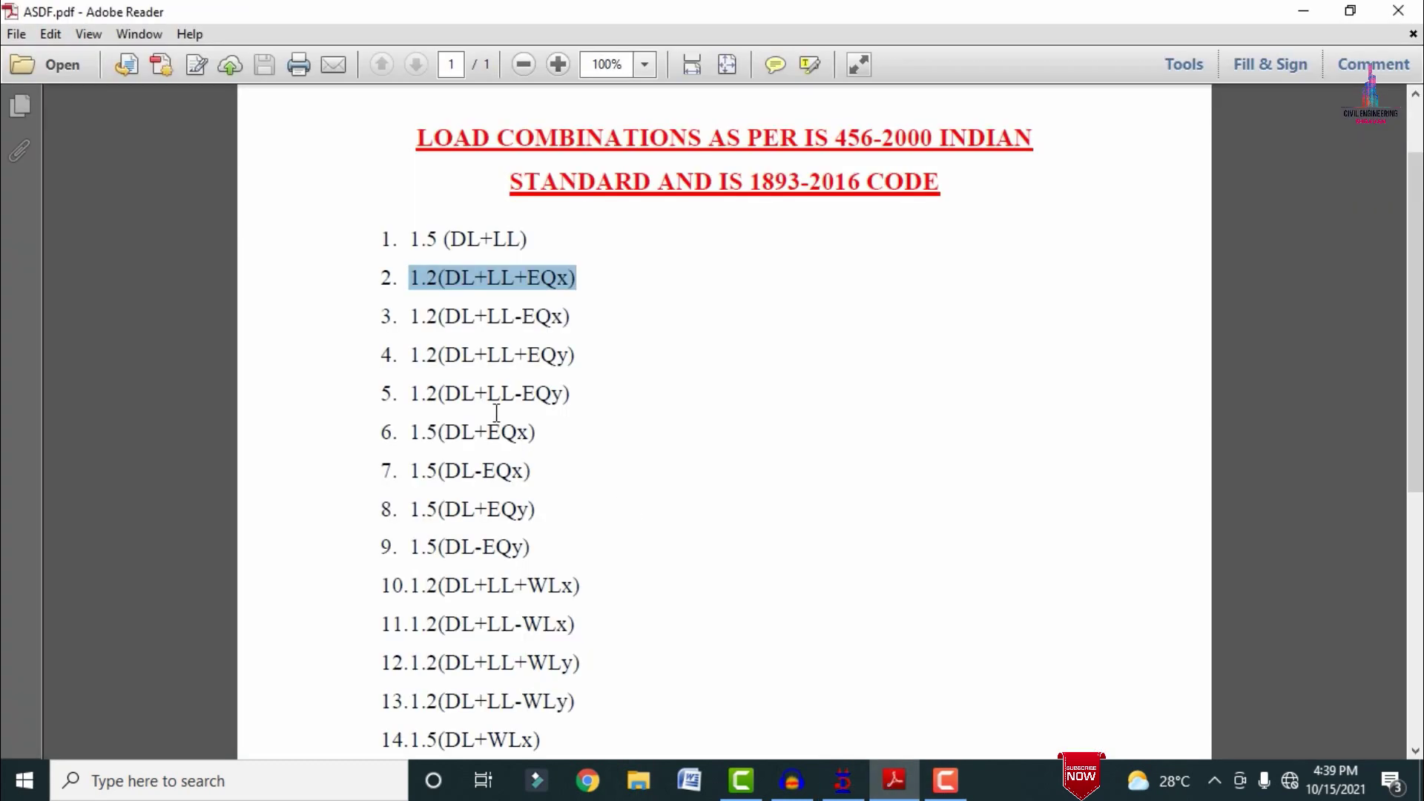
{"action": "left_click", "coordinate": [843, 780]}
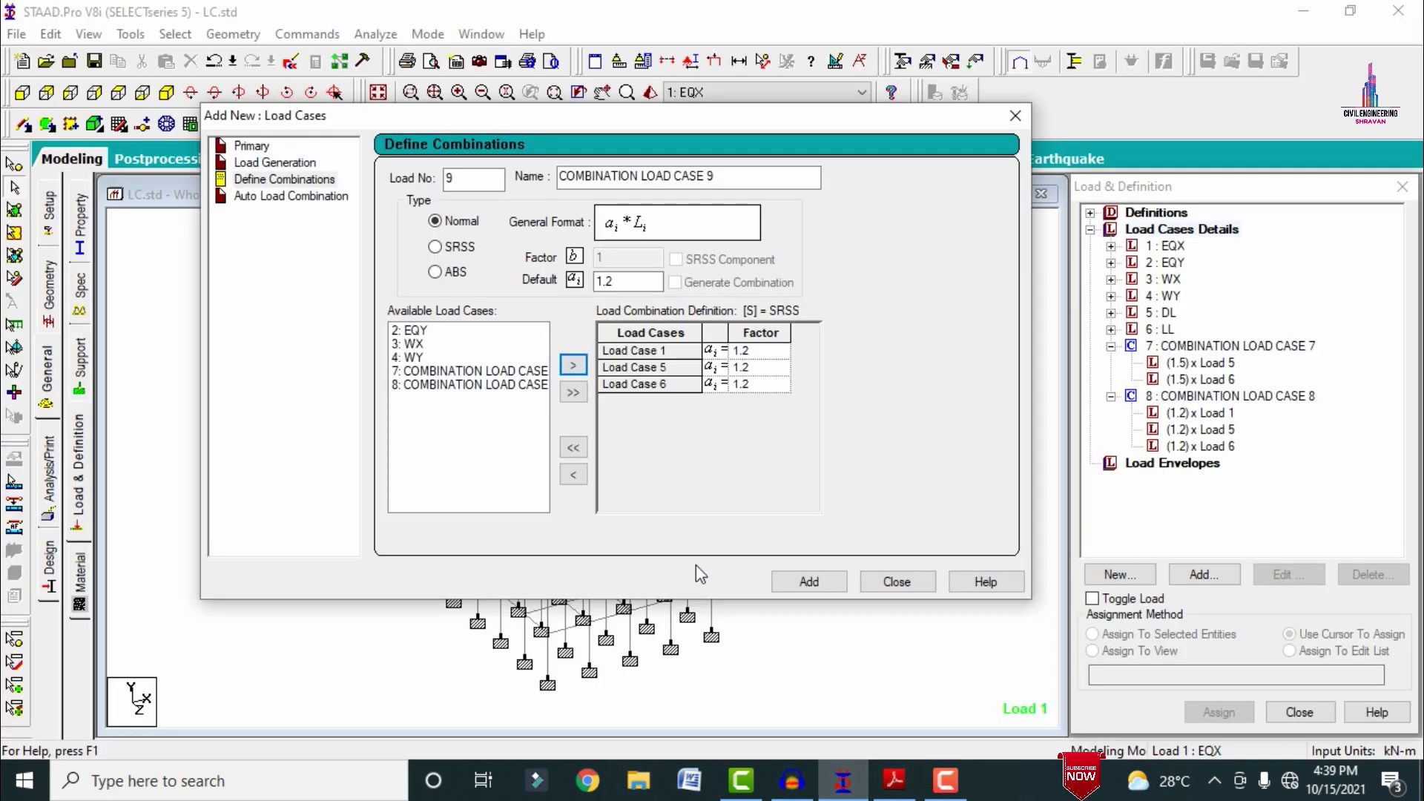
{"action": "double_click", "coordinate": [736, 351]}
{"action": "type", "text": "-"}
{"action": "left_click", "coordinate": [813, 583]}
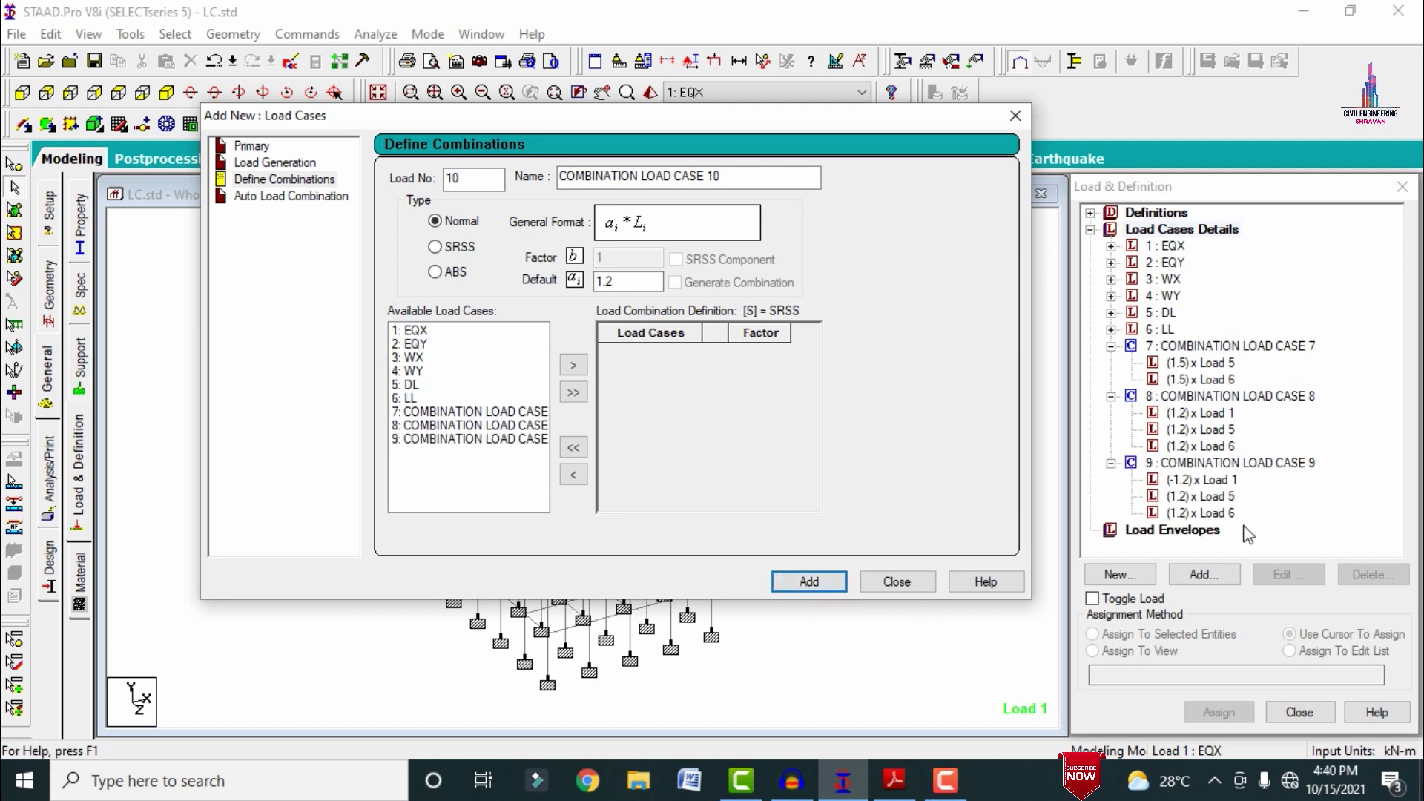
- Return to the load combination definition, set the default factor to 1.2 and add a combination of EQY, DL and LL
{"action": "left_click", "coordinate": [1212, 501]}
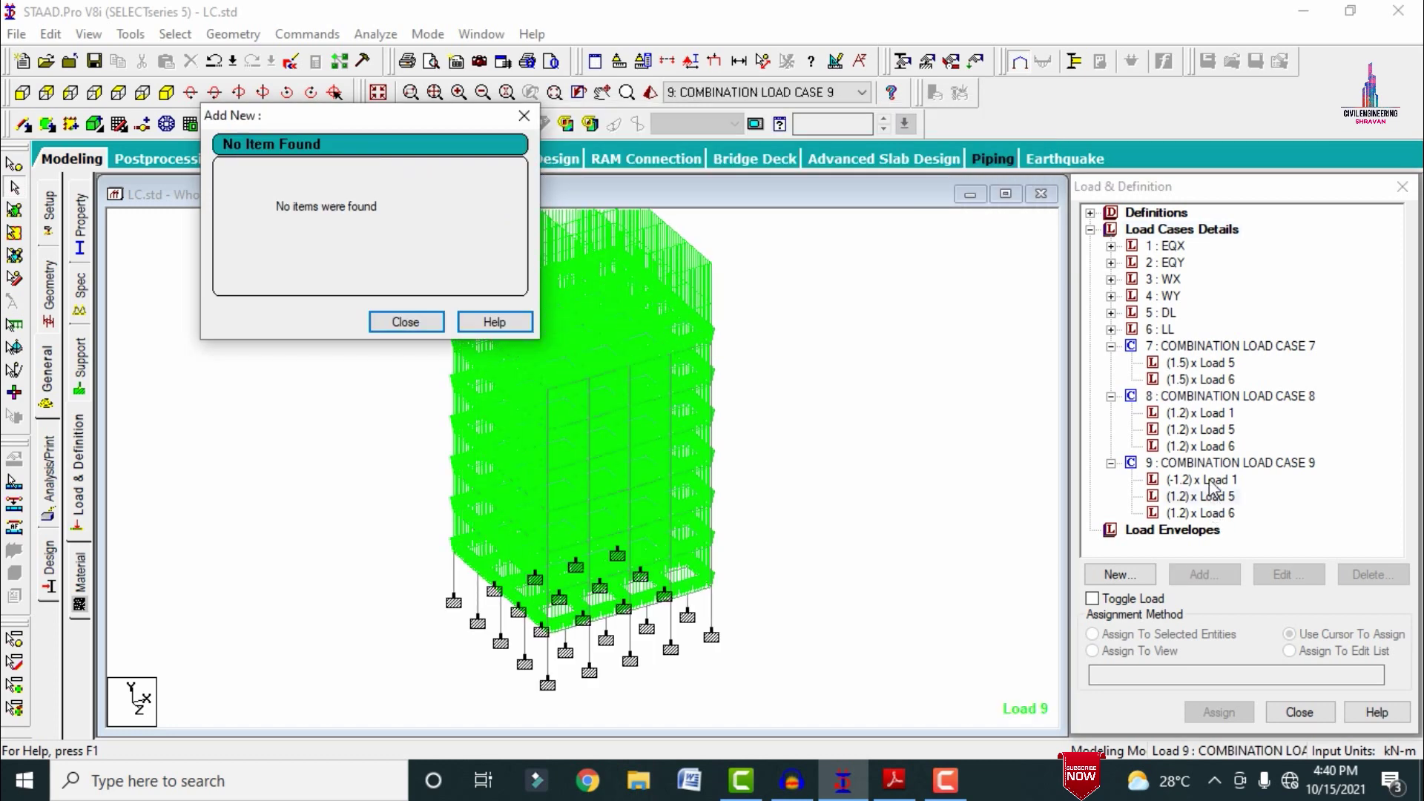
{"action": "left_click", "coordinate": [1155, 230]}
{"action": "left_click", "coordinate": [1157, 463]}
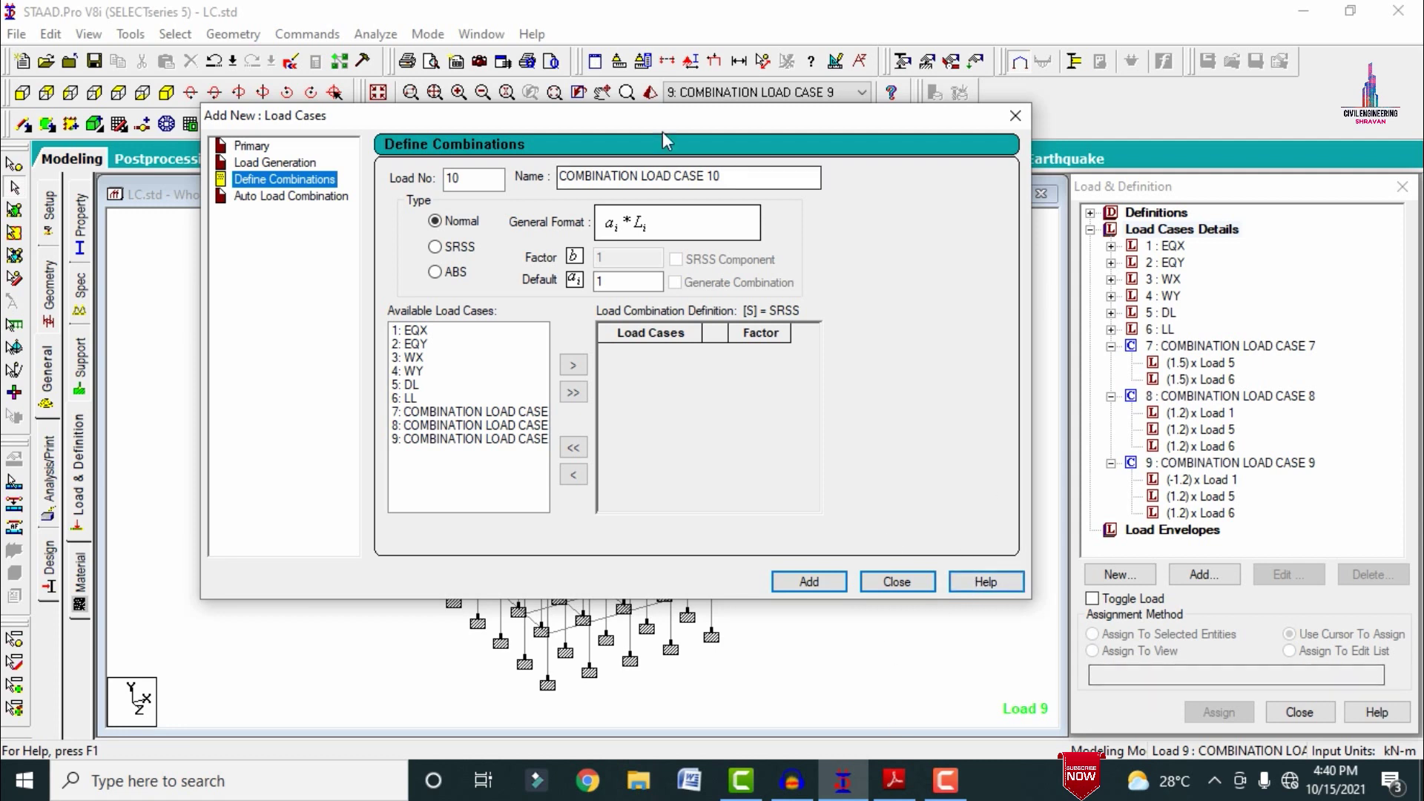
{"action": "left_click", "coordinate": [647, 283]}
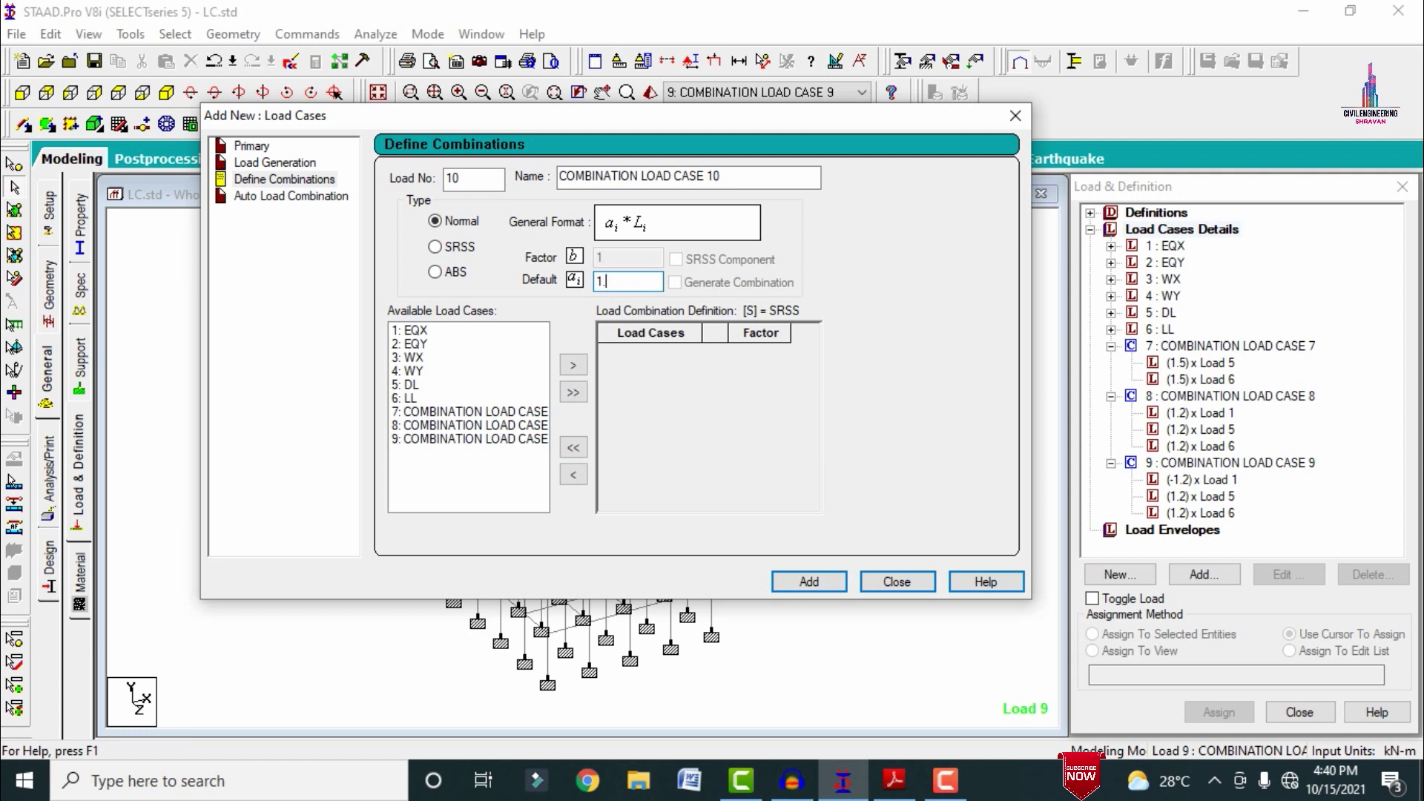
{"action": "left_click", "coordinate": [417, 344]}
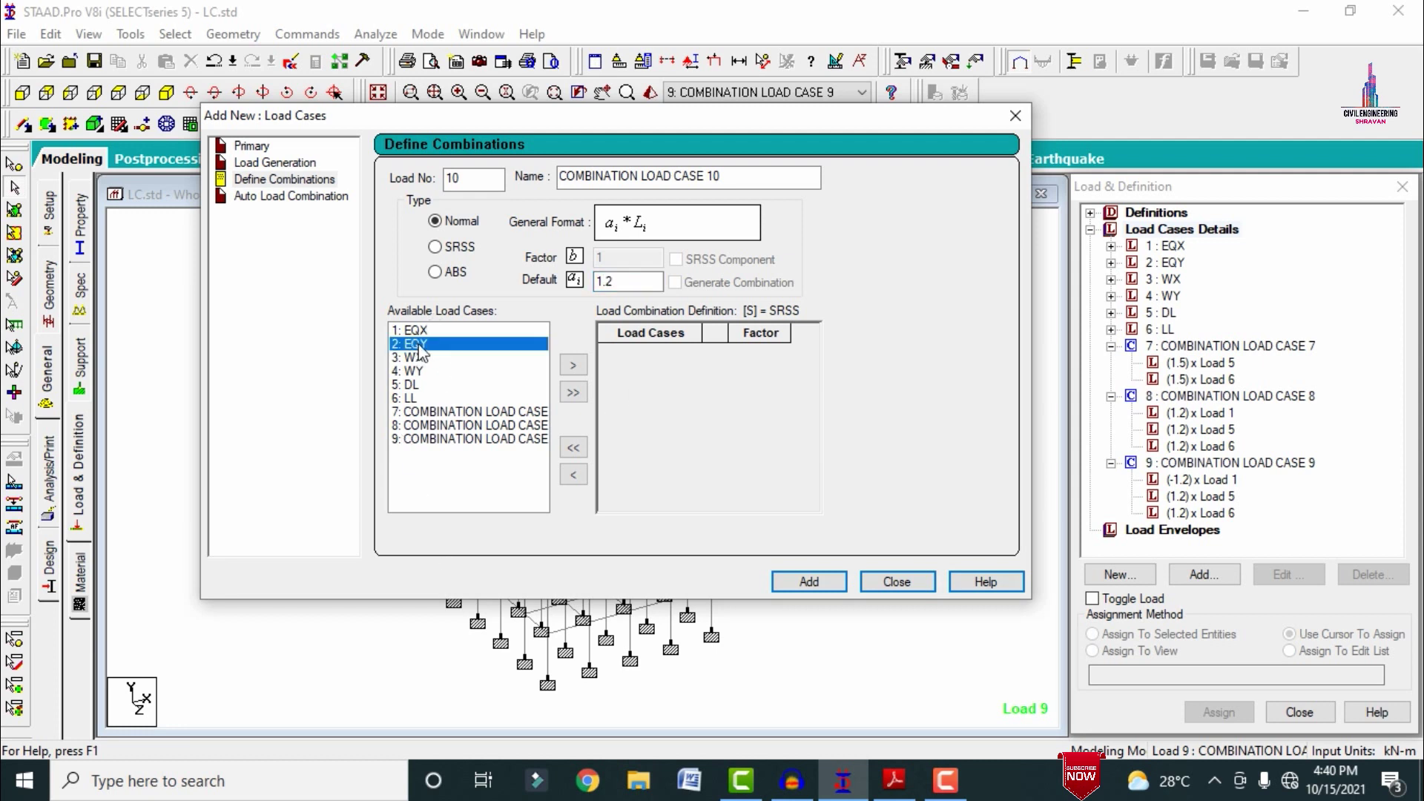
{"action": "left_click", "coordinate": [426, 386], "text": "ctrl"}
{"action": "left_click", "coordinate": [426, 399], "text": "ctrl"}
{"action": "left_click", "coordinate": [573, 365]}
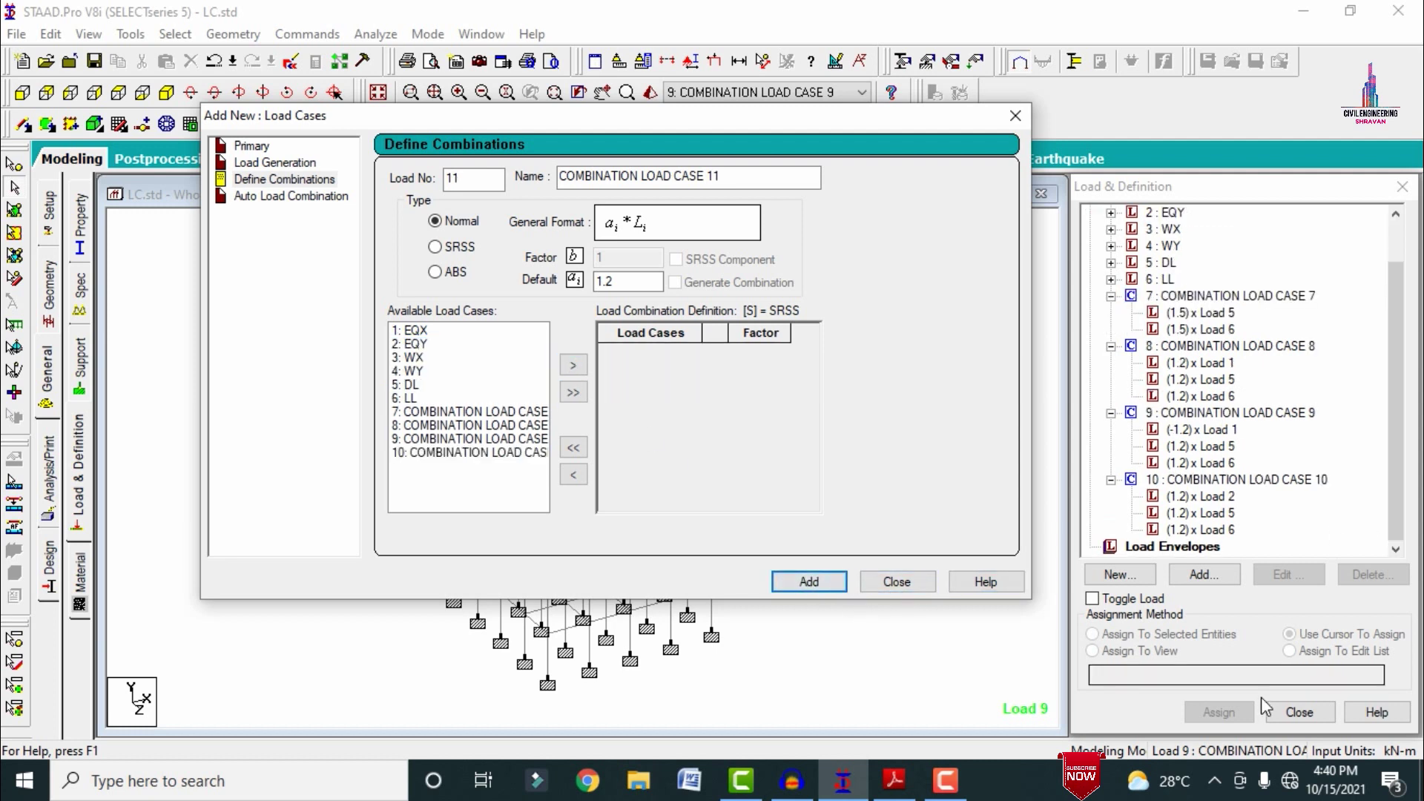
- Add a load combination of EQY with factor -1.2 and DL and LL with factor 1.2
{"action": "left_click", "coordinate": [419, 345]}
{"action": "left_click", "coordinate": [419, 386], "text": "ctrl"}
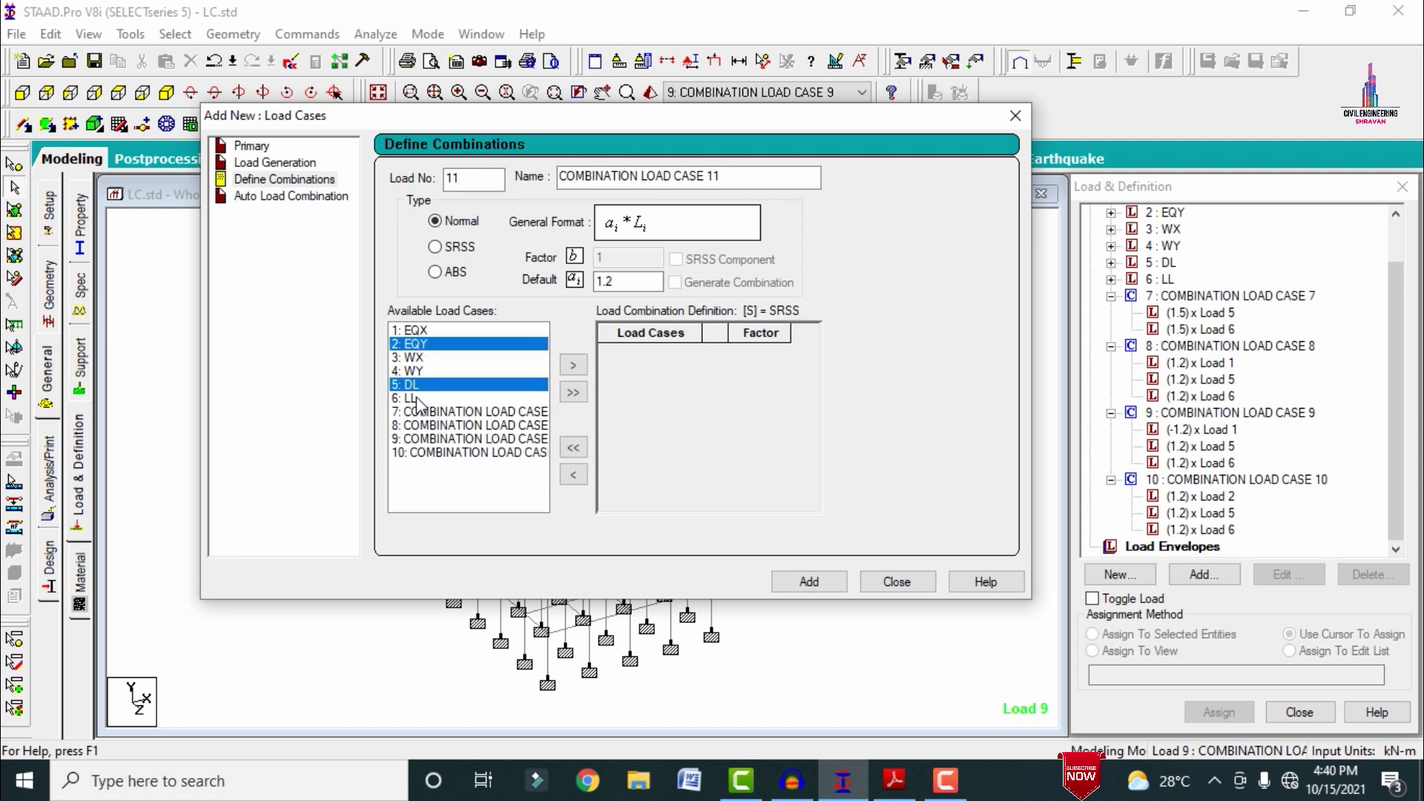
{"action": "left_click", "coordinate": [422, 400], "text": "ctrl"}
{"action": "left_click", "coordinate": [568, 366]}
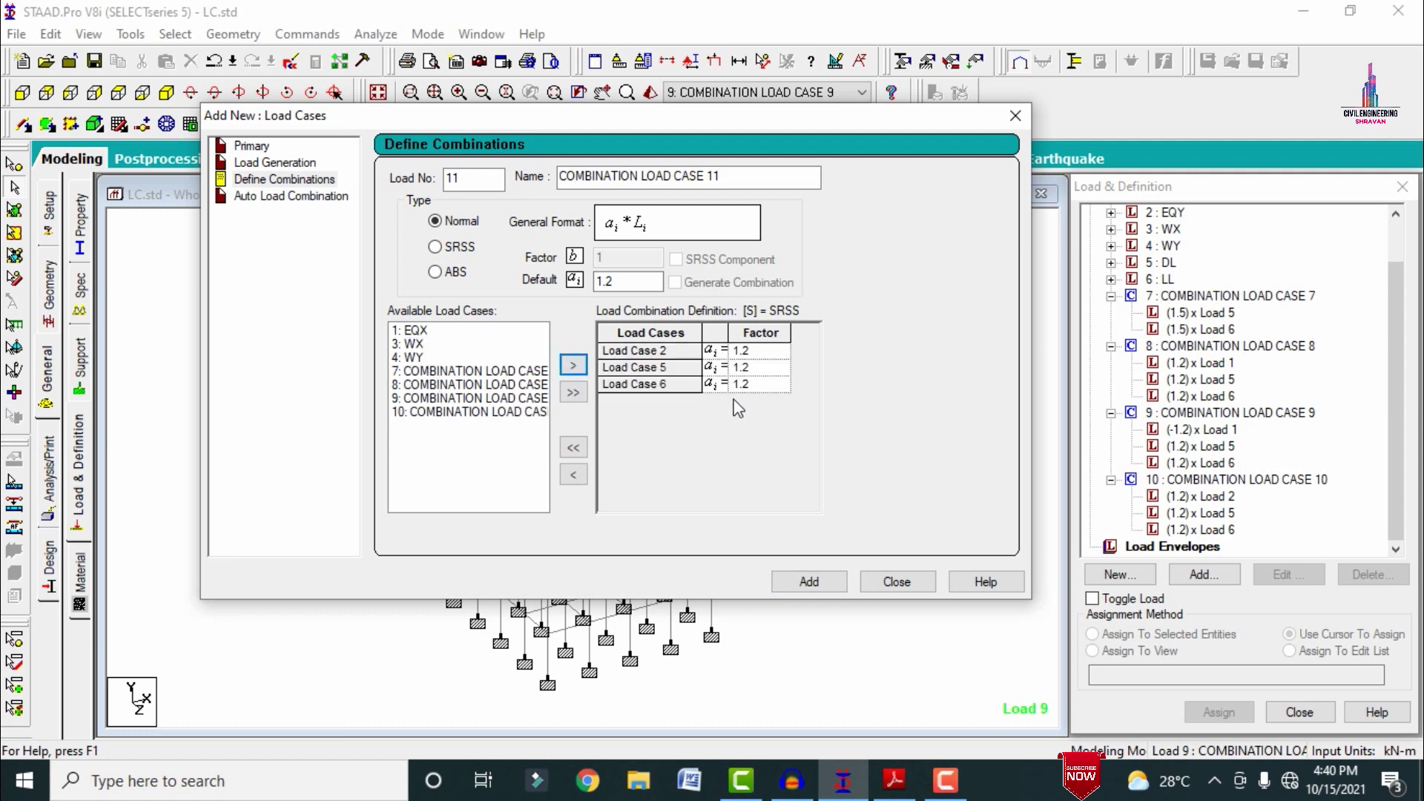
{"action": "left_click", "coordinate": [736, 352]}
{"action": "type", "text": "-"}
{"action": "left_click", "coordinate": [807, 580]}
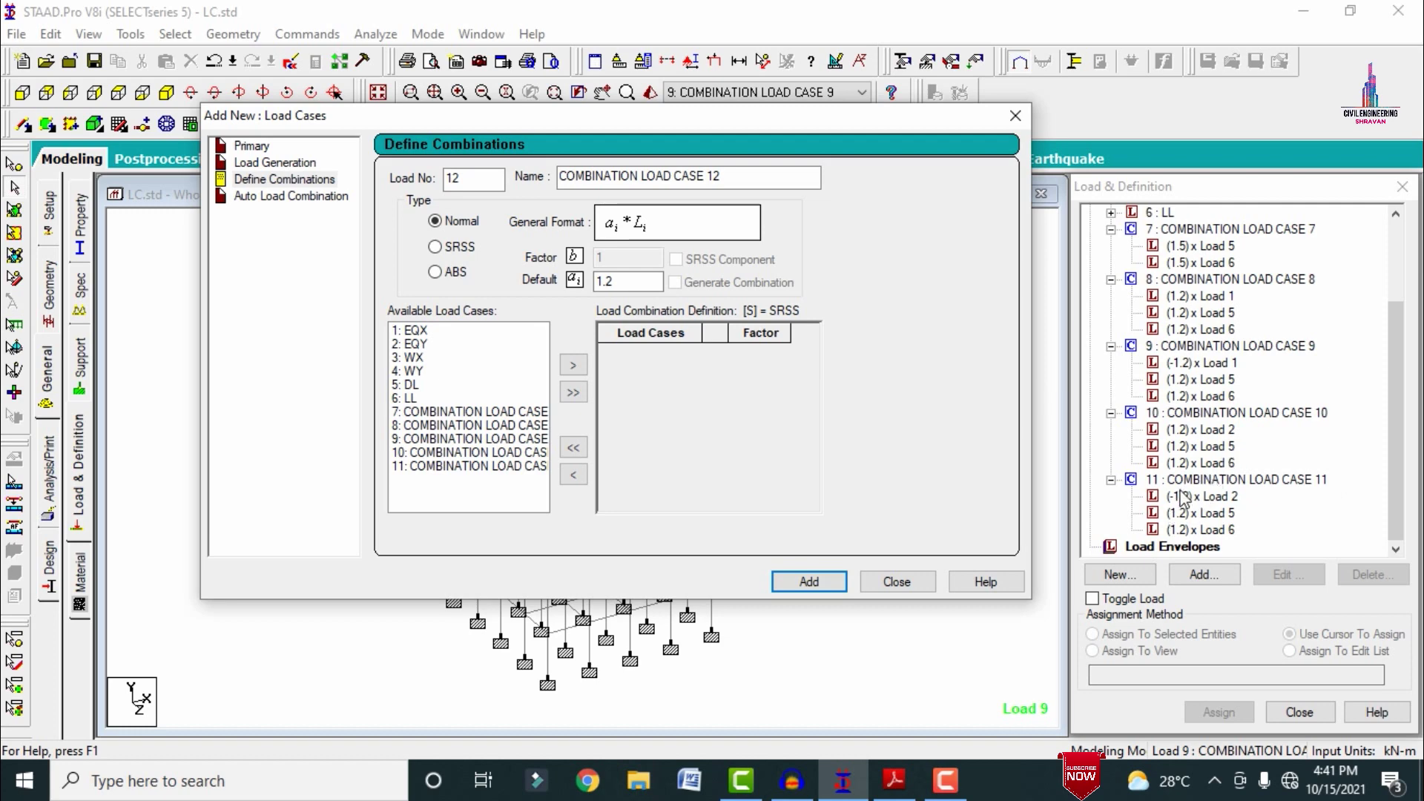
- Reload the load case list with the combinations collapsed and open a new load combination definition
{"action": "left_click", "coordinate": [1209, 528]}
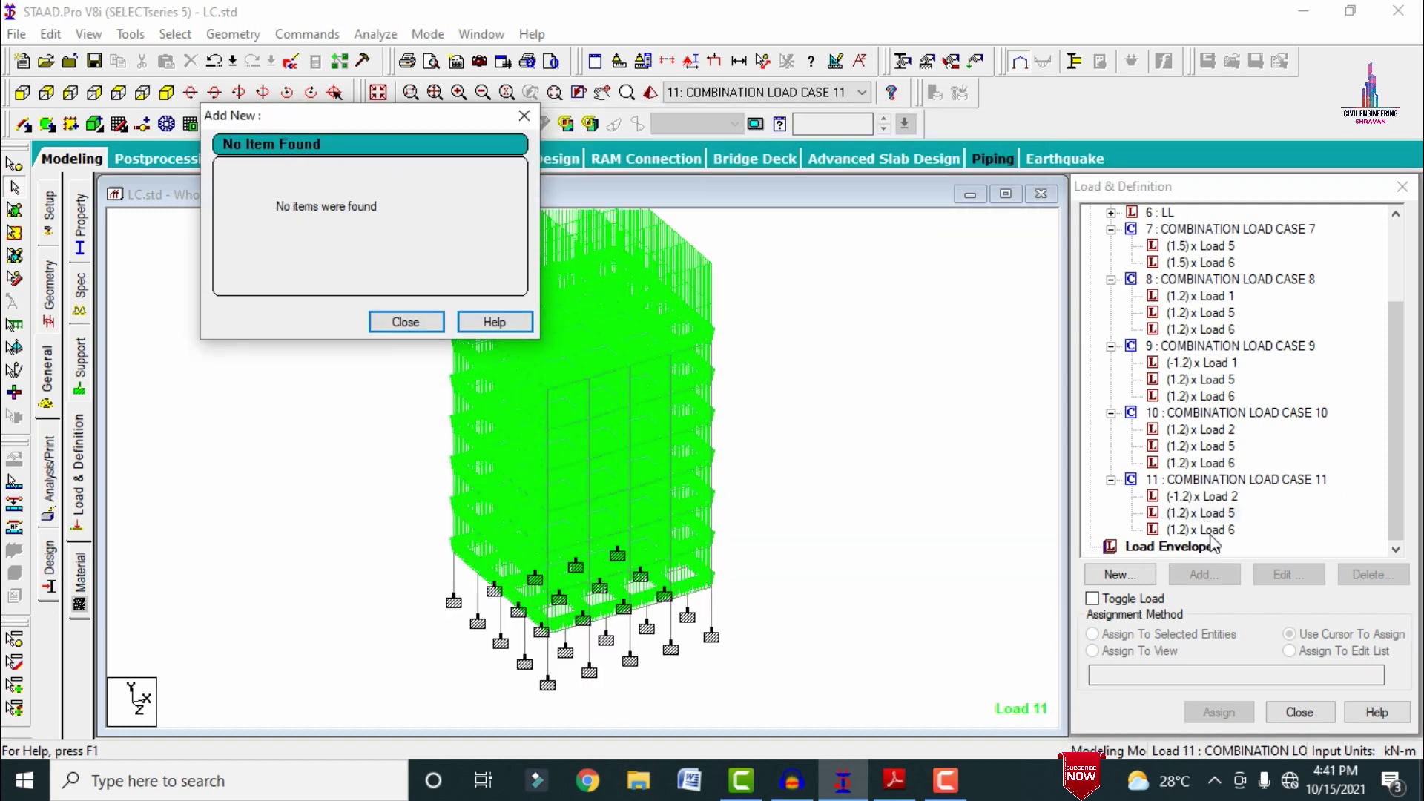
{"action": "left_click", "coordinate": [525, 116]}
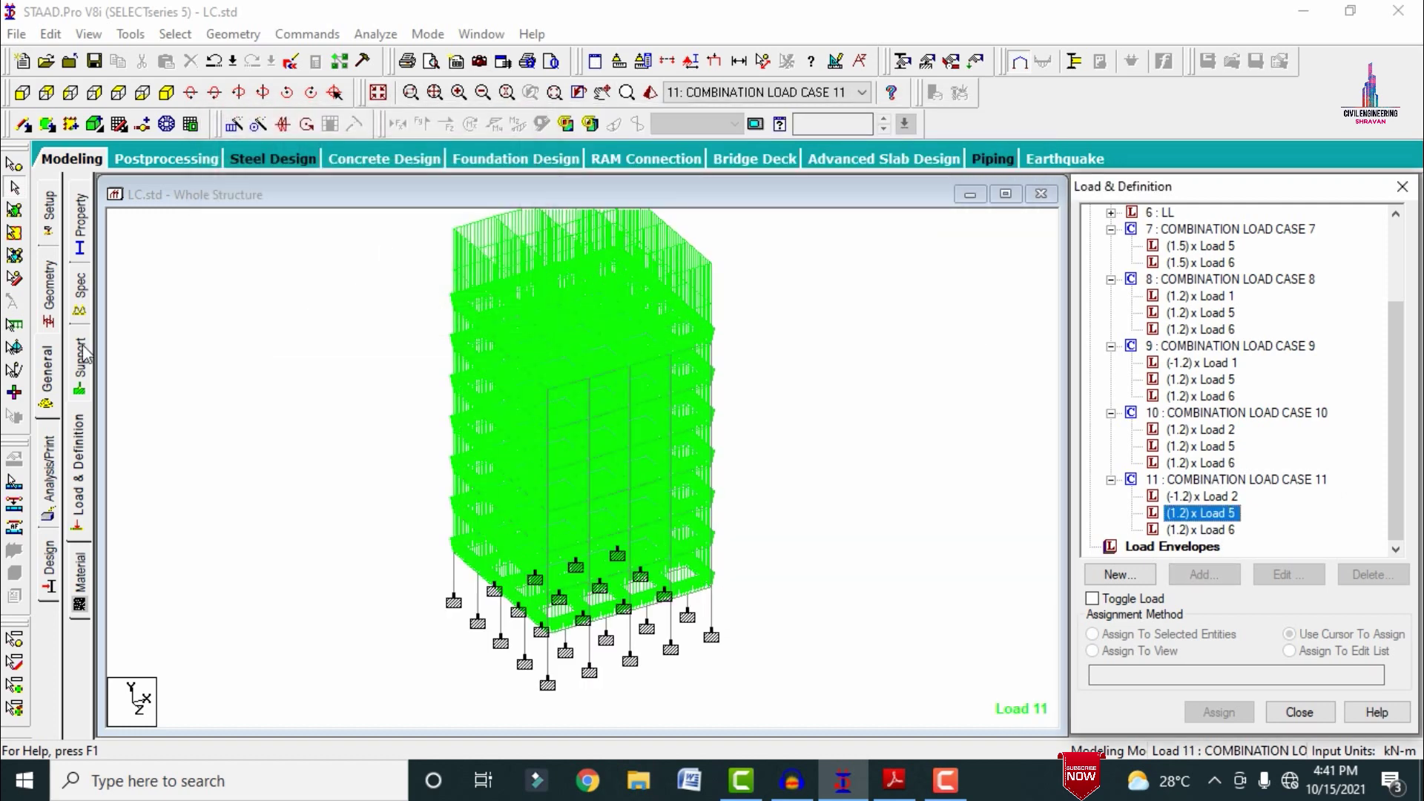
{"action": "left_click", "coordinate": [75, 422]}
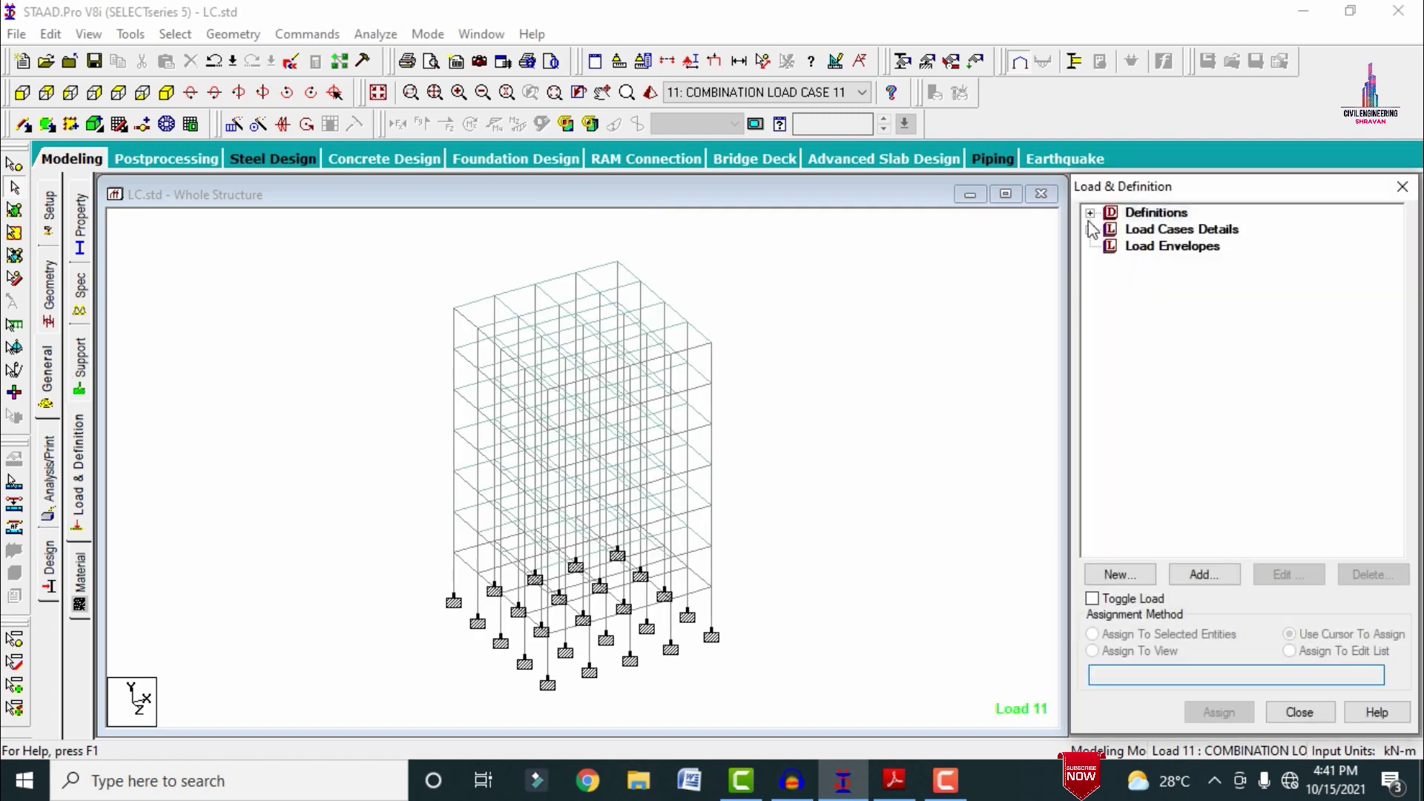
{"action": "left_click", "coordinate": [1090, 230]}
{"action": "left_click", "coordinate": [1162, 233]}
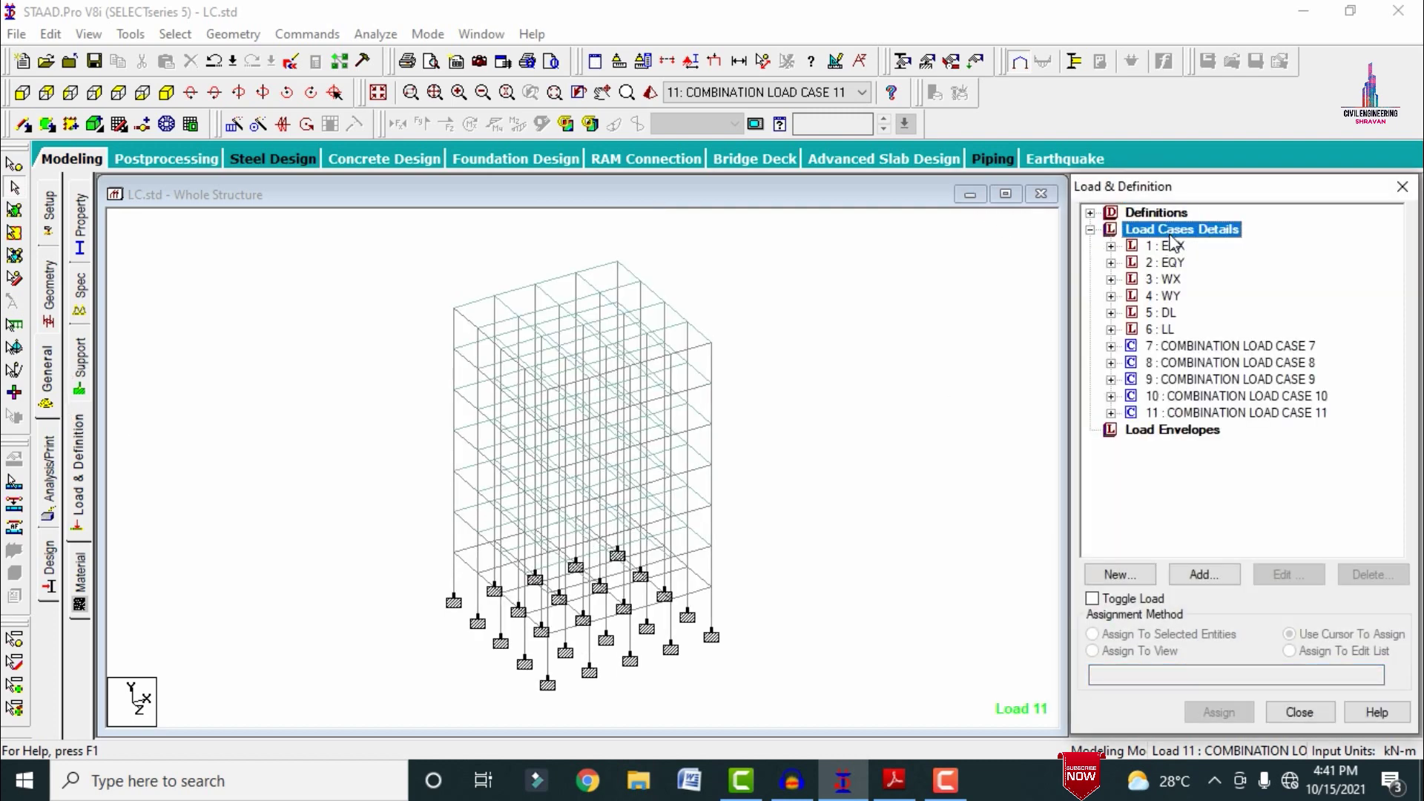
{"action": "left_click", "coordinate": [1203, 575]}
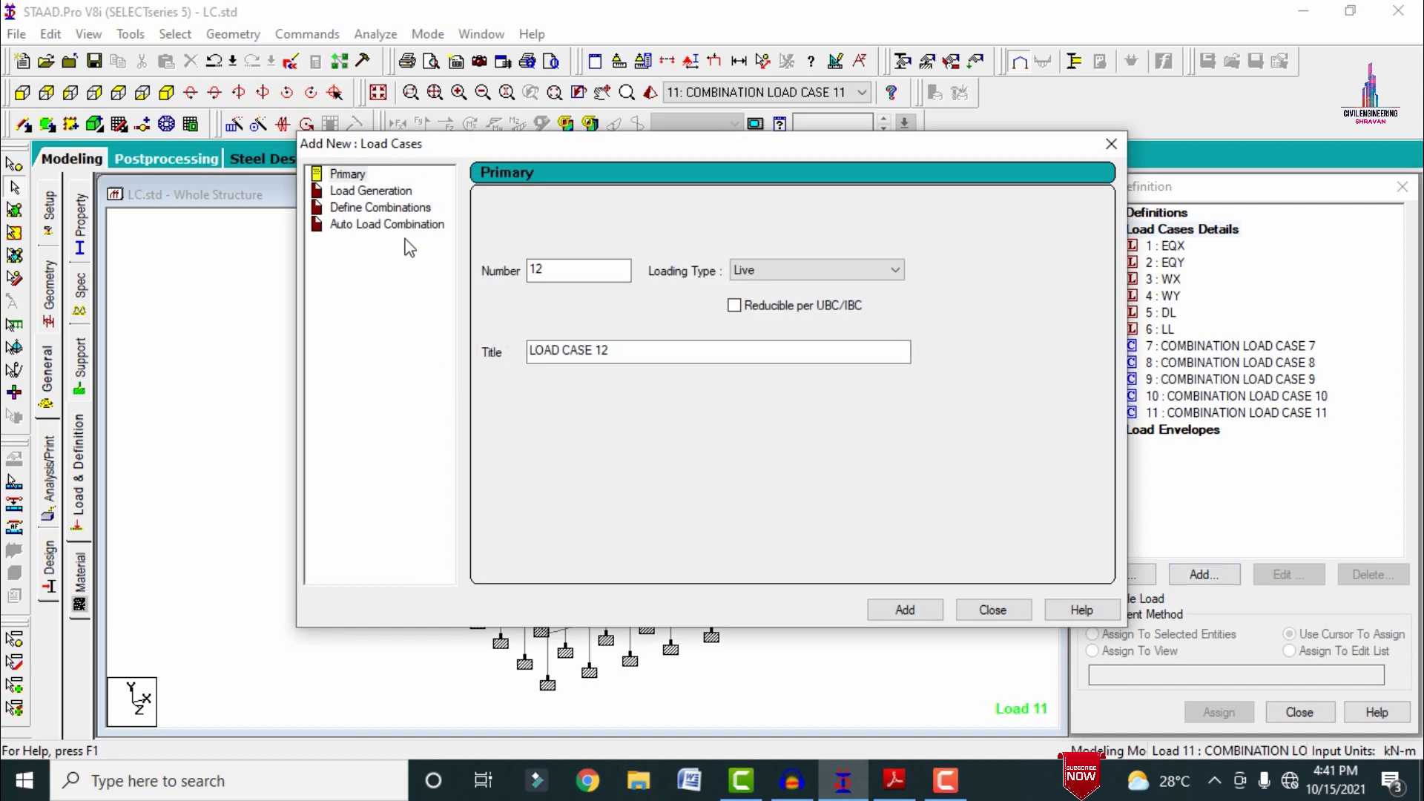
{"action": "left_click", "coordinate": [401, 207]}
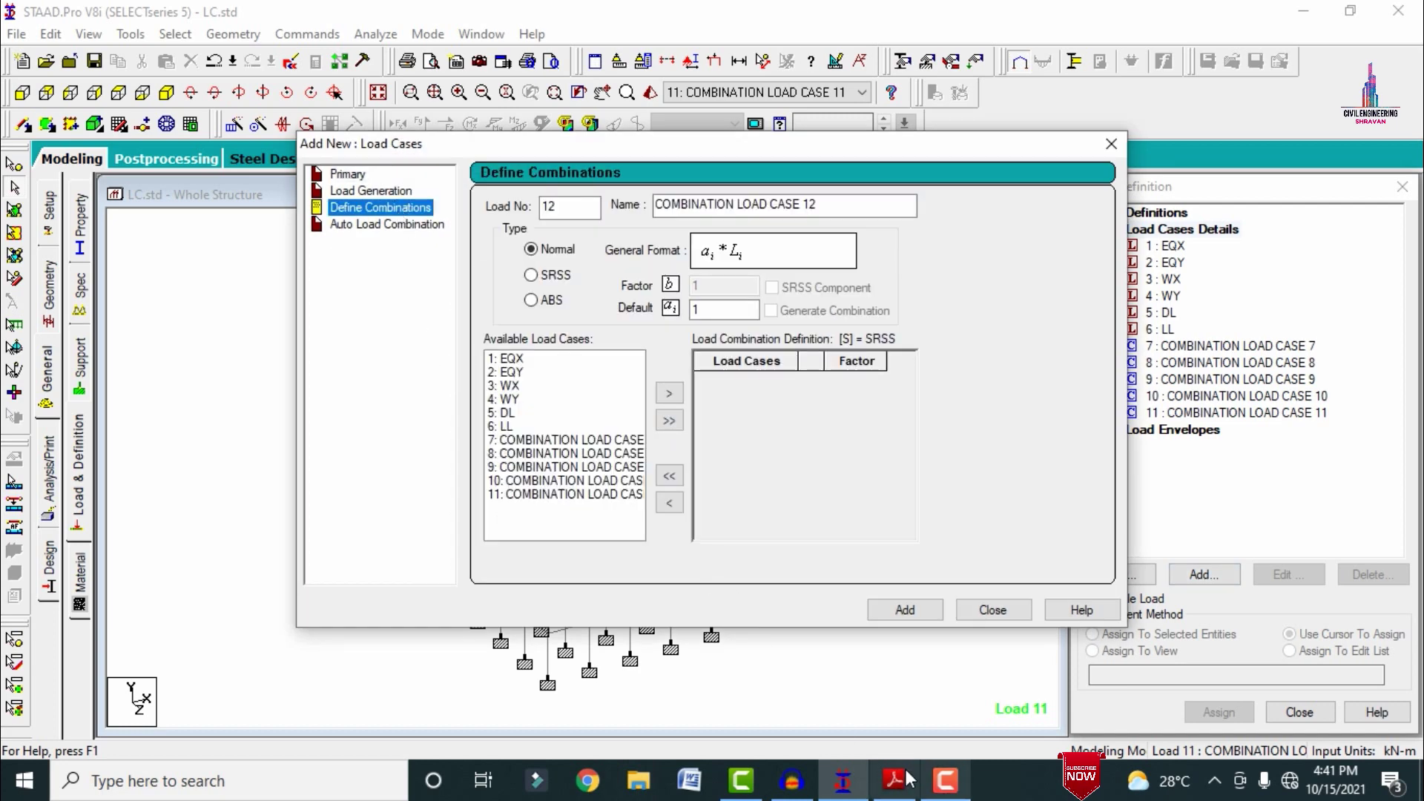
- Switch to Adobe Reader and check combination 6, 1.5(DL+EQx), in ASDF.pdf
{"action": "key", "text": "alt+Tab"}
{"action": "scroll", "coordinate": [412, 294], "scroll_direction": "down", "scroll_amount": 5}
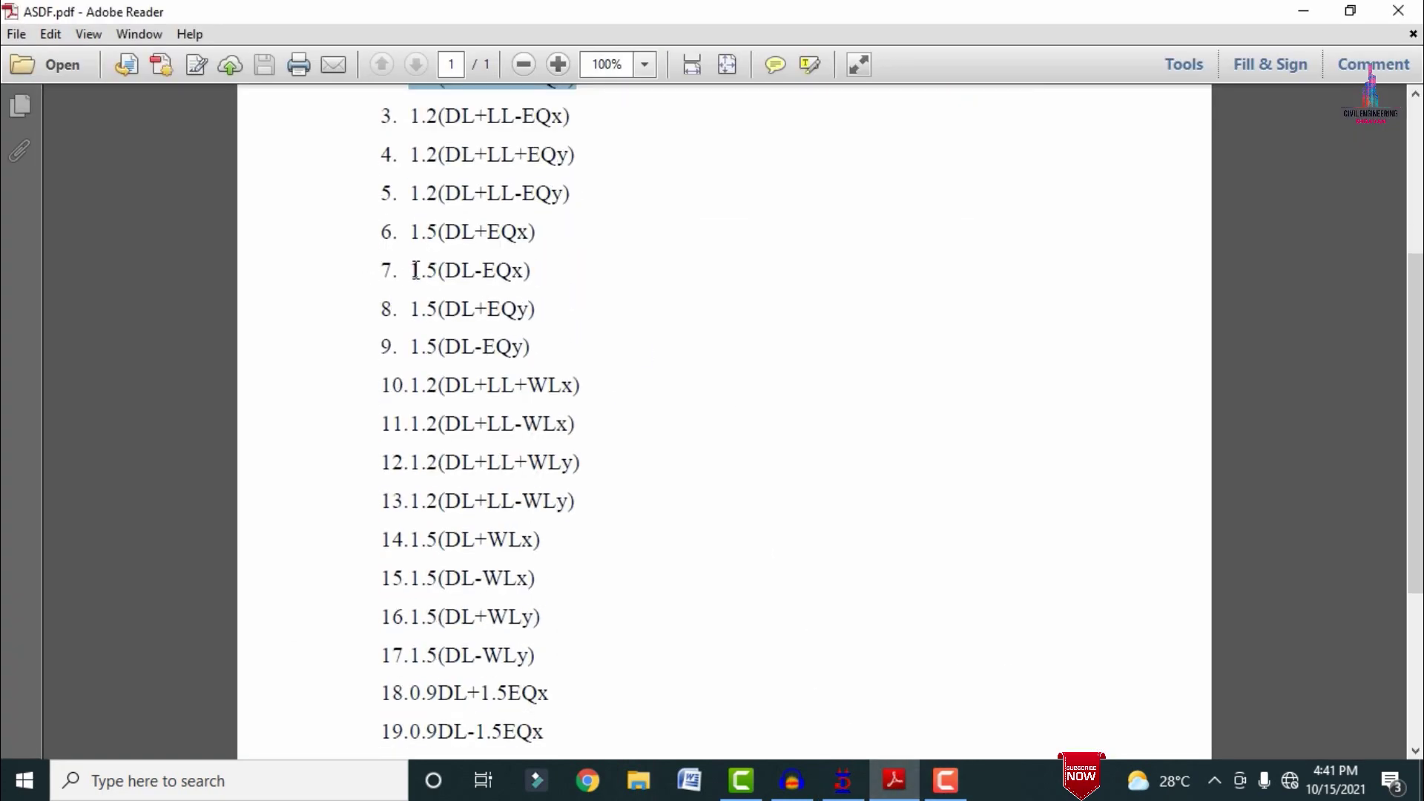
{"action": "left_click_drag", "start_coordinate": [410, 233], "coordinate": [542, 234]}
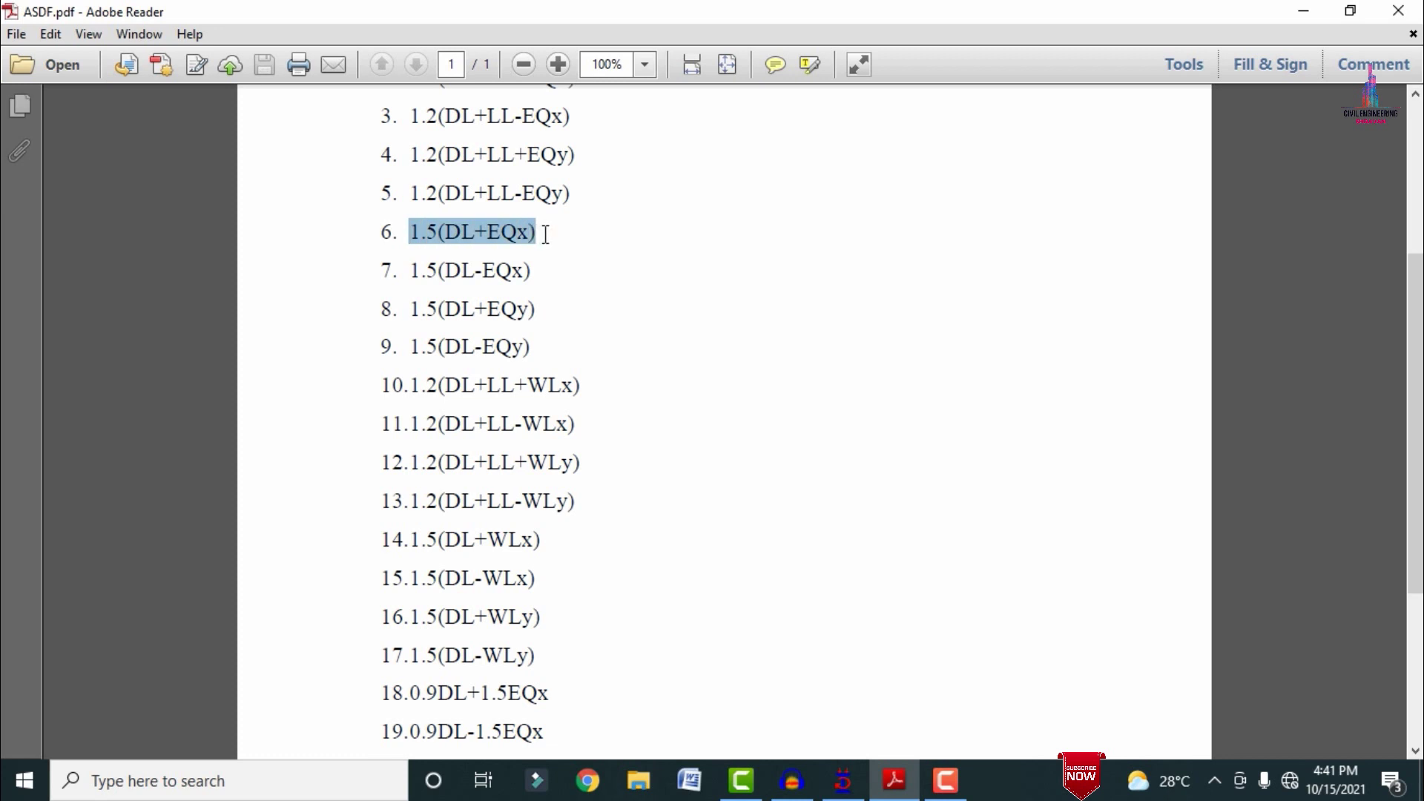
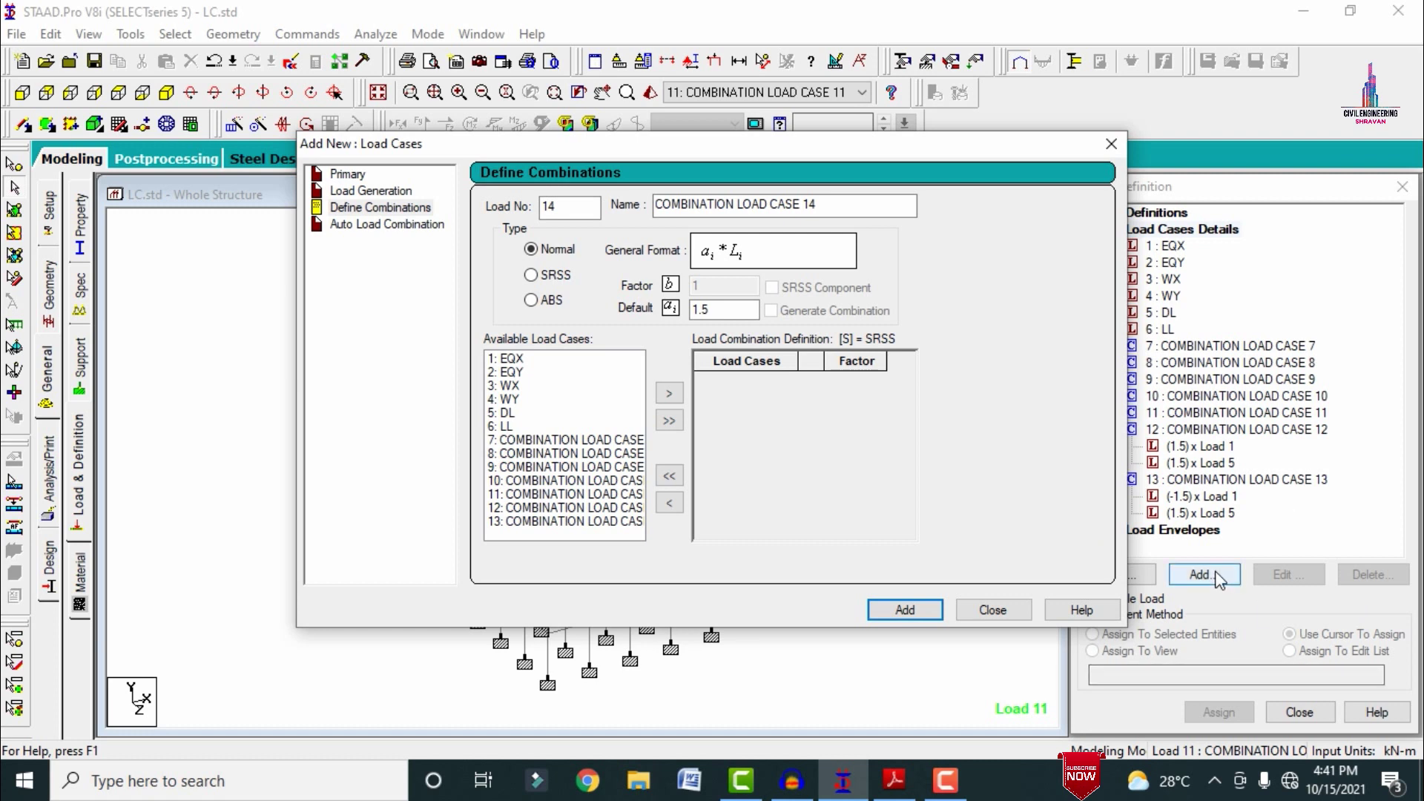
- Add a load combination of EQY and DL, both with a factor of 1.5
{"action": "left_click", "coordinate": [512, 426]}
{"action": "left_click", "coordinate": [510, 413]}
{"action": "left_click", "coordinate": [512, 373], "text": "ctrl"}
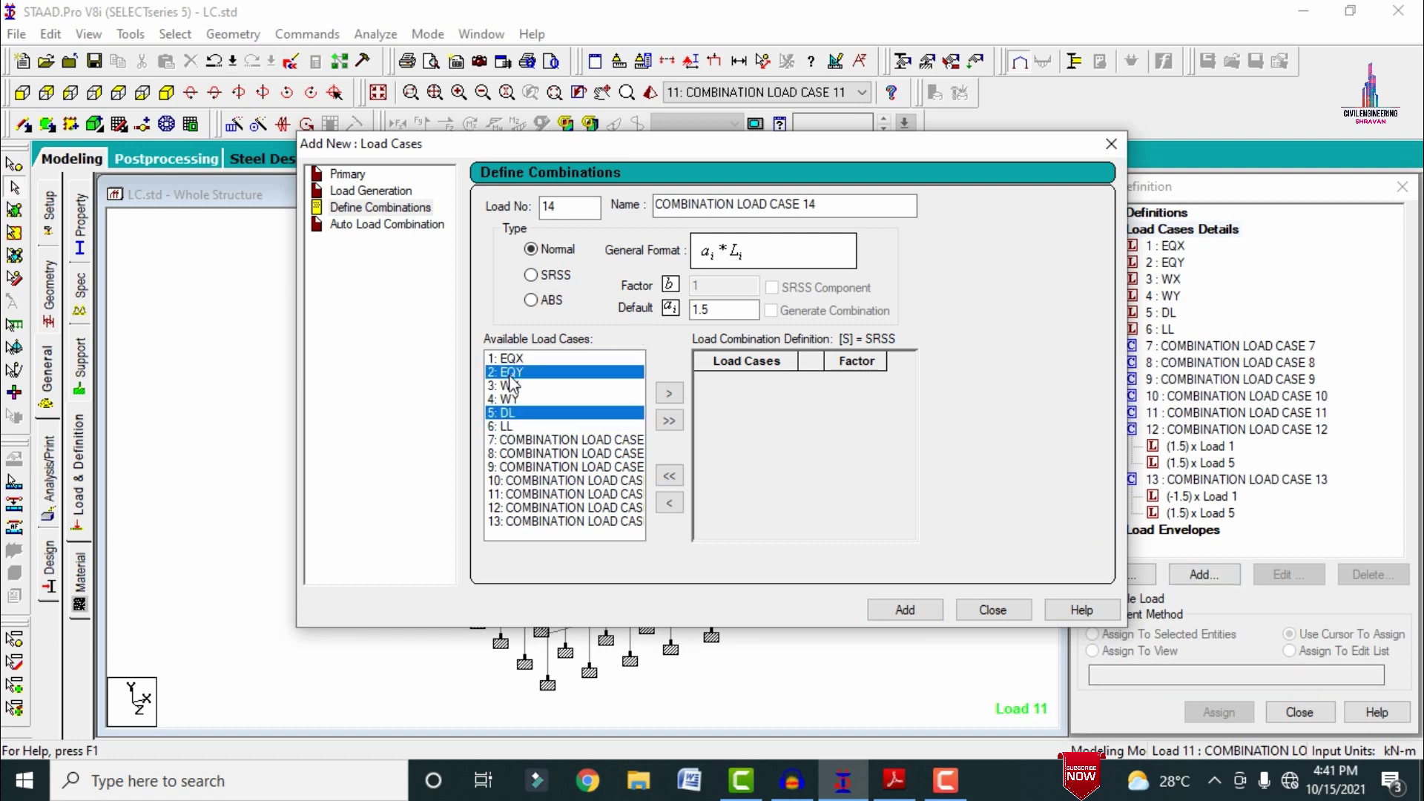
{"action": "left_click", "coordinate": [670, 393]}
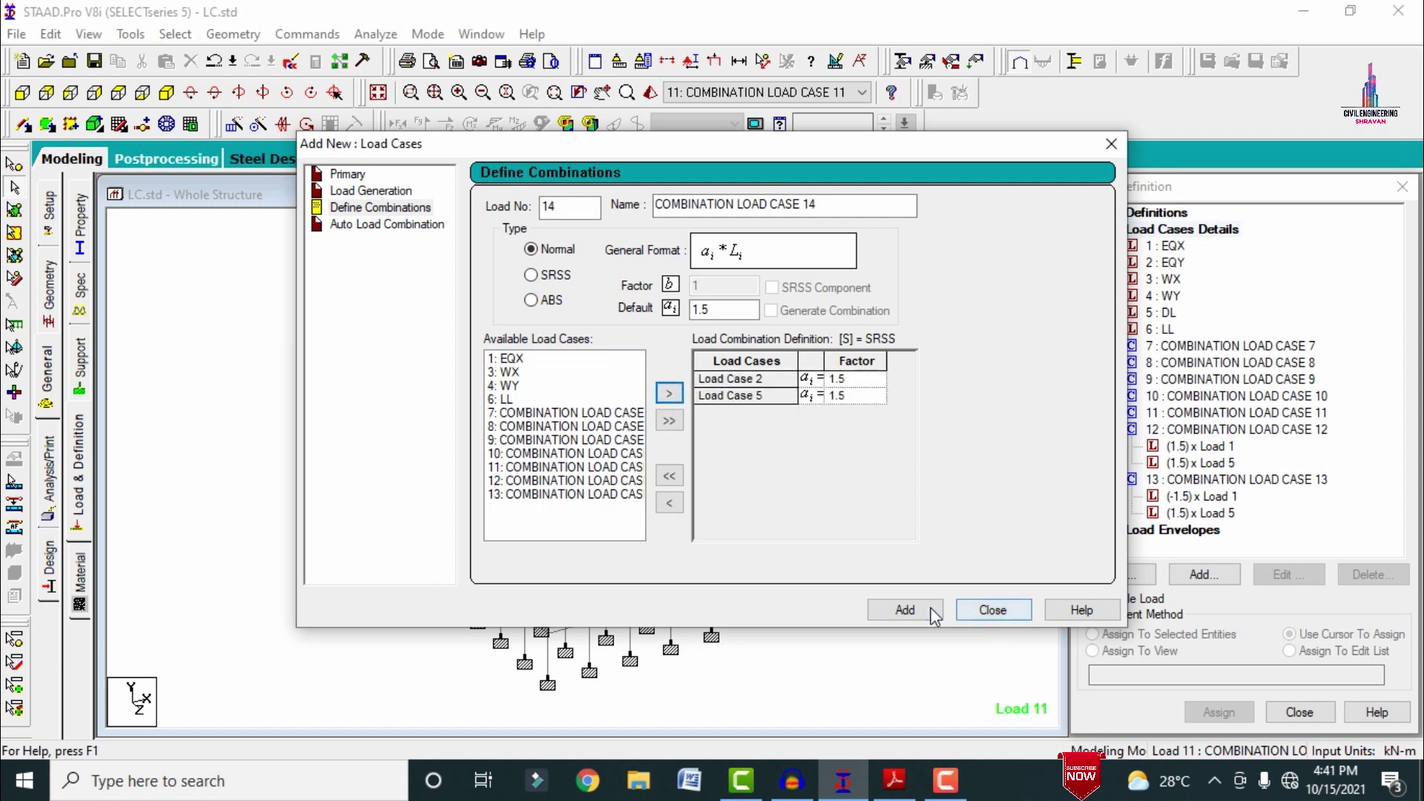
{"action": "left_click", "coordinate": [904, 609]}
- Add a load combination of EQY with factor -1.5 and DL with factor 1.5
{"action": "left_click", "coordinate": [516, 372]}
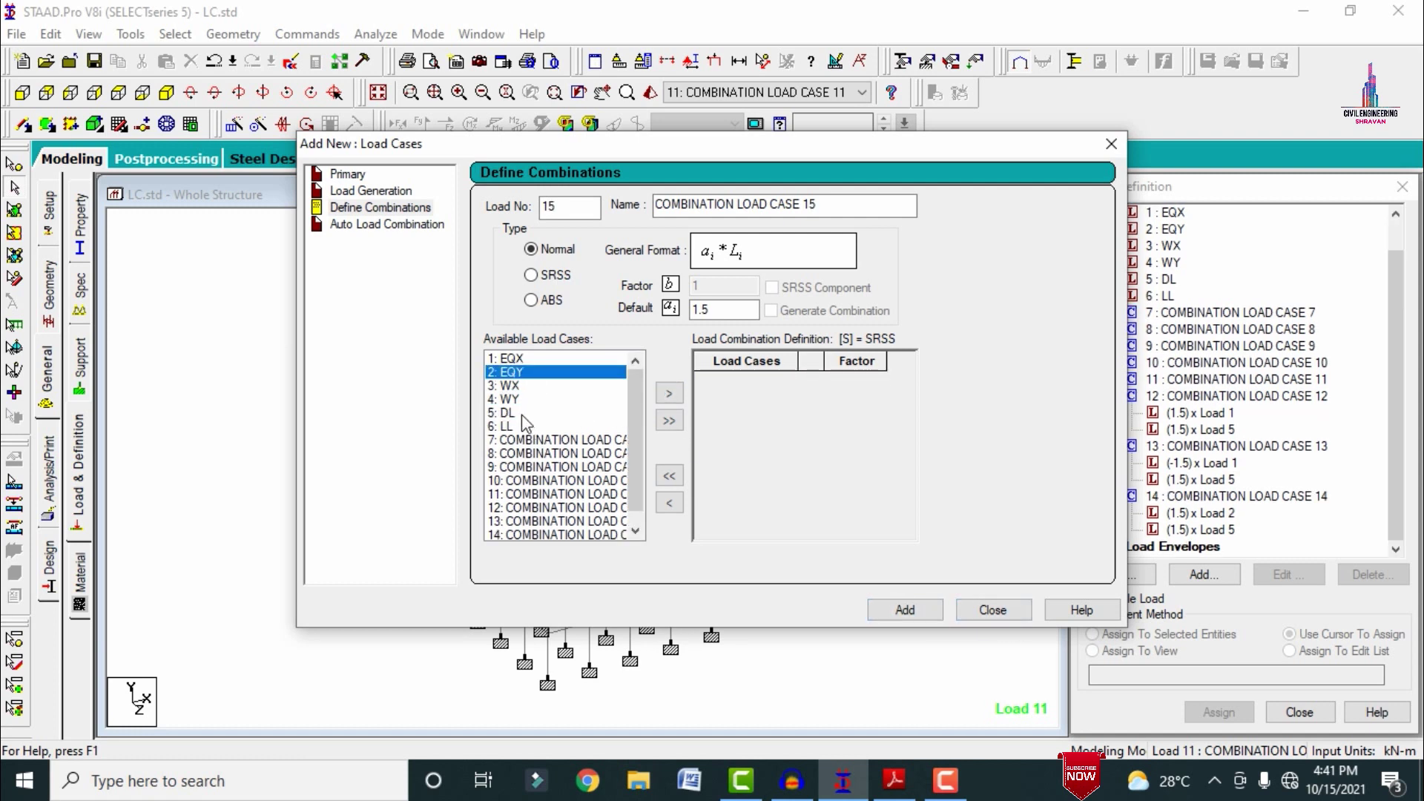
{"action": "left_click", "coordinate": [523, 414], "text": "ctrl"}
{"action": "left_click", "coordinate": [669, 393]}
{"action": "left_click", "coordinate": [832, 379]}
{"action": "left_click", "coordinate": [919, 614]}
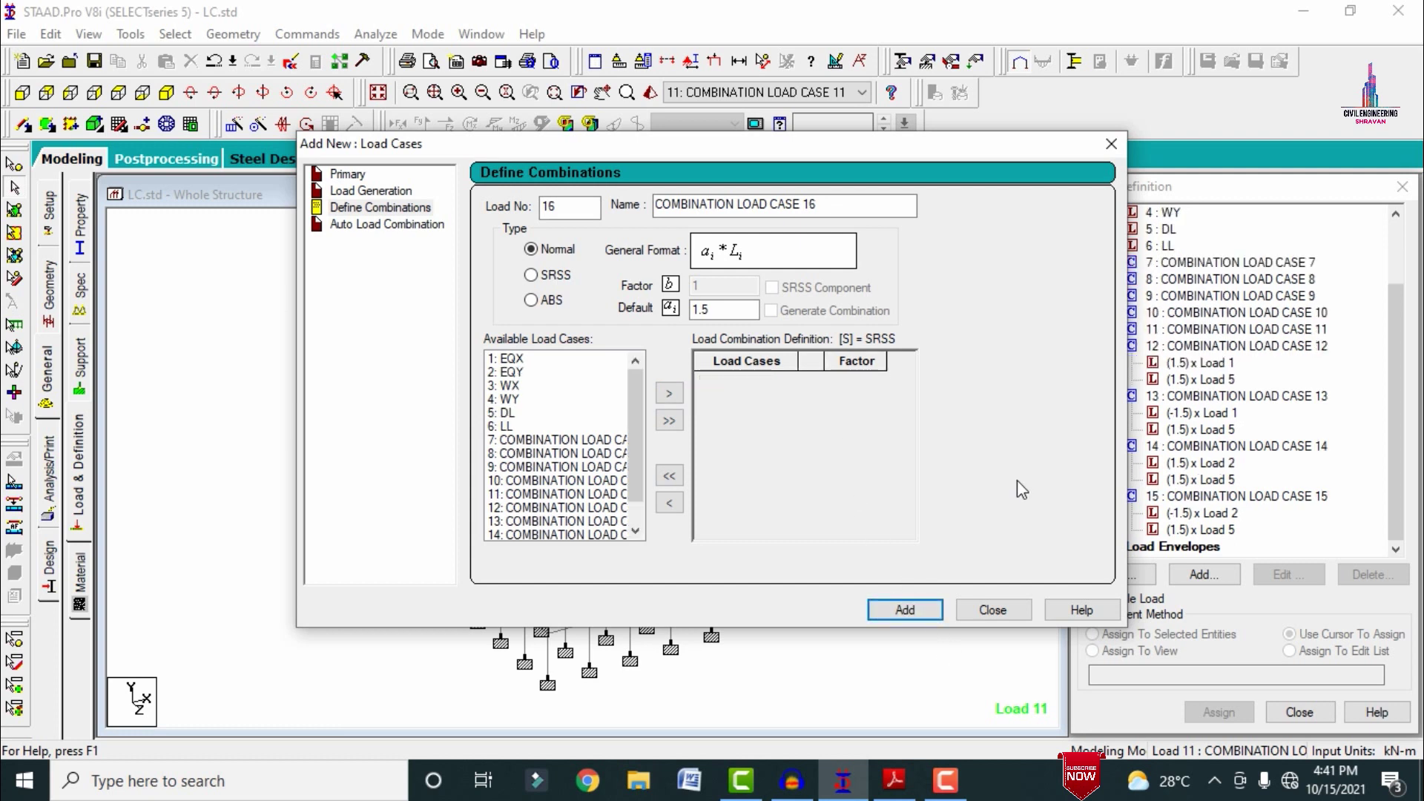
- Check the 1.2 wind combinations 10 to 13 in ASDF.pdf in Adobe Reader and return to STAAD.Pro
{"action": "left_click", "coordinate": [894, 780]}
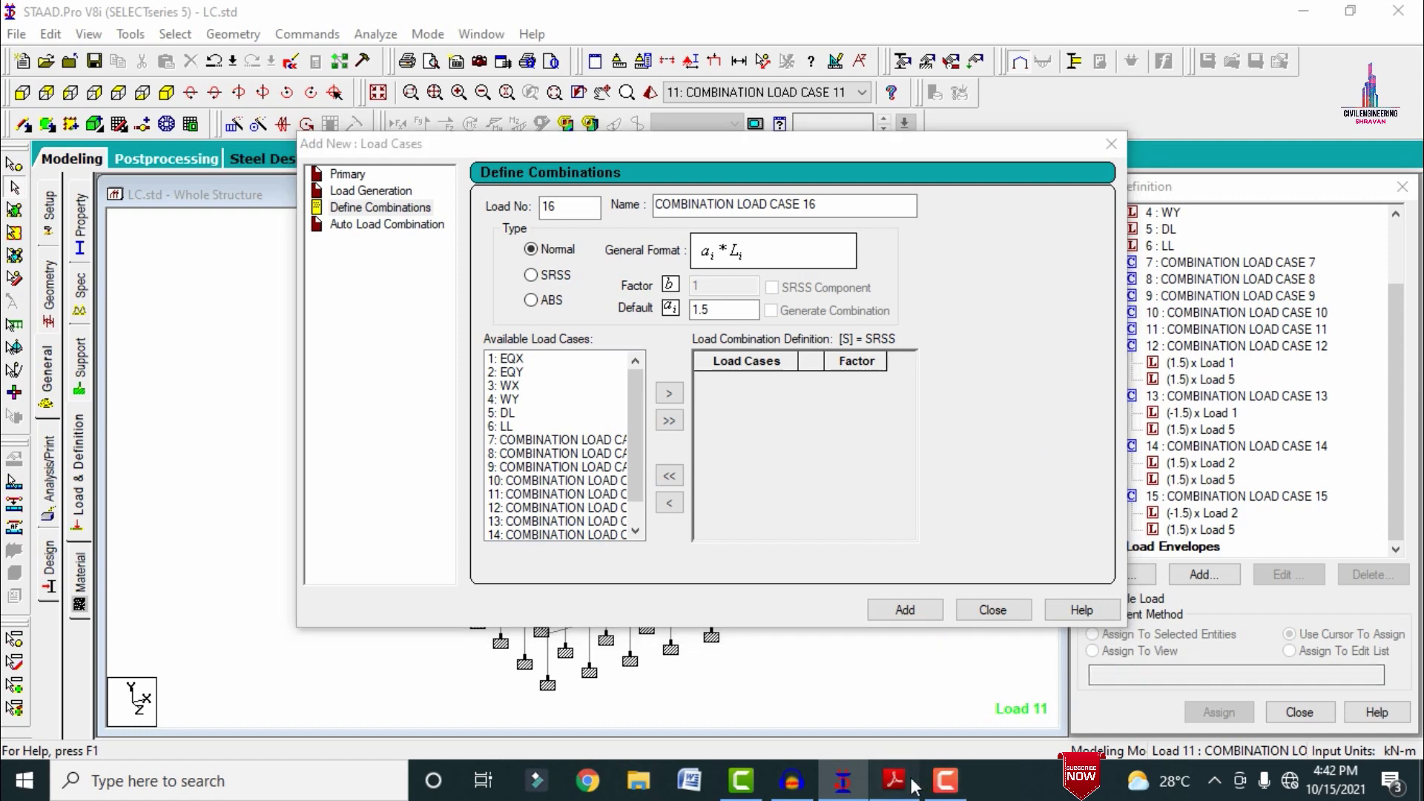
{"action": "scroll", "coordinate": [454, 323], "scroll_direction": "down", "scroll_amount": 3}
{"action": "left_click_drag", "start_coordinate": [406, 289], "coordinate": [581, 399]}
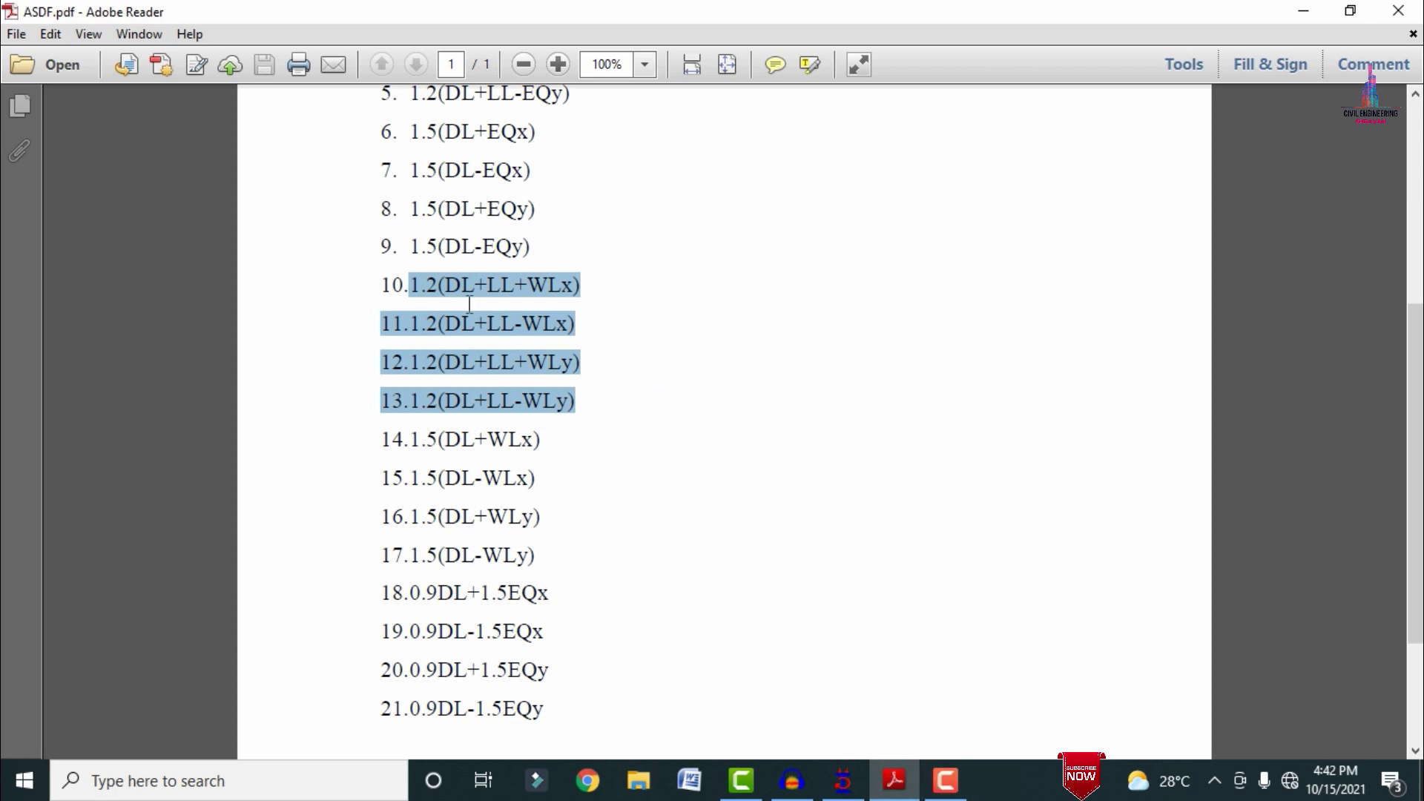
{"action": "key", "text": "alt+Tab"}
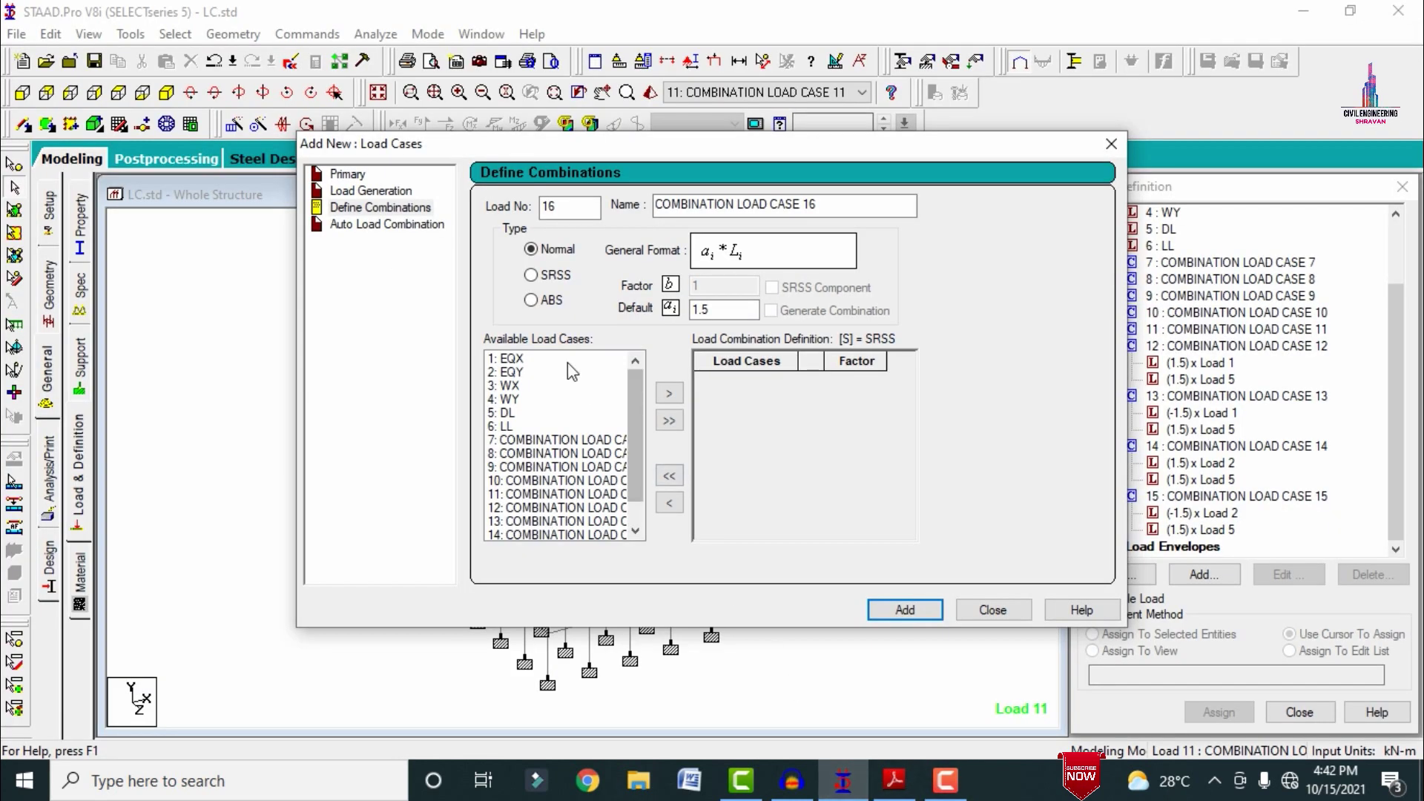
- Set the default factor to 1.2 and add a load combination of WX, DL and LL
{"action": "double_click", "coordinate": [698, 310]}
{"action": "left_click", "coordinate": [702, 313]}
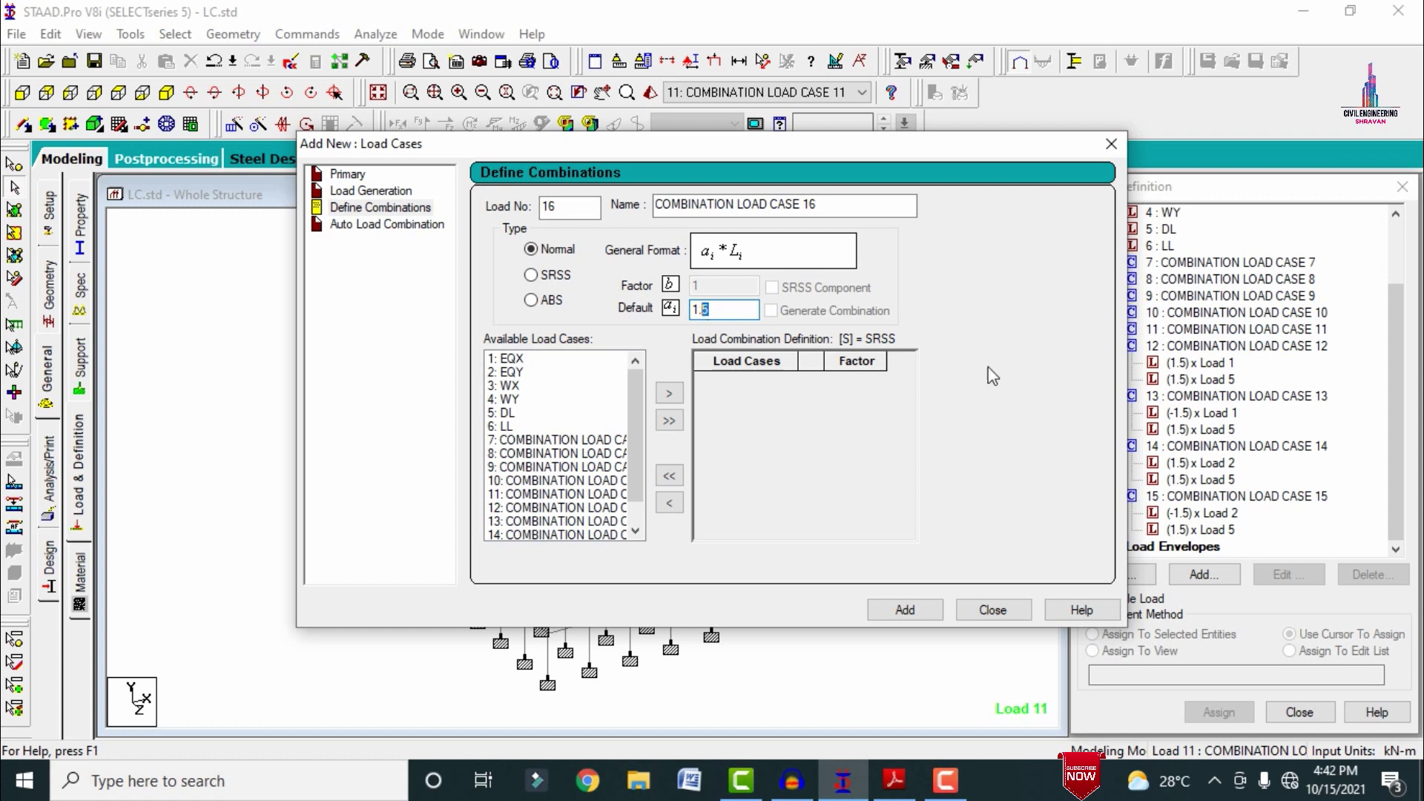
{"action": "type", "text": "2"}
{"action": "left_click", "coordinate": [512, 413]}
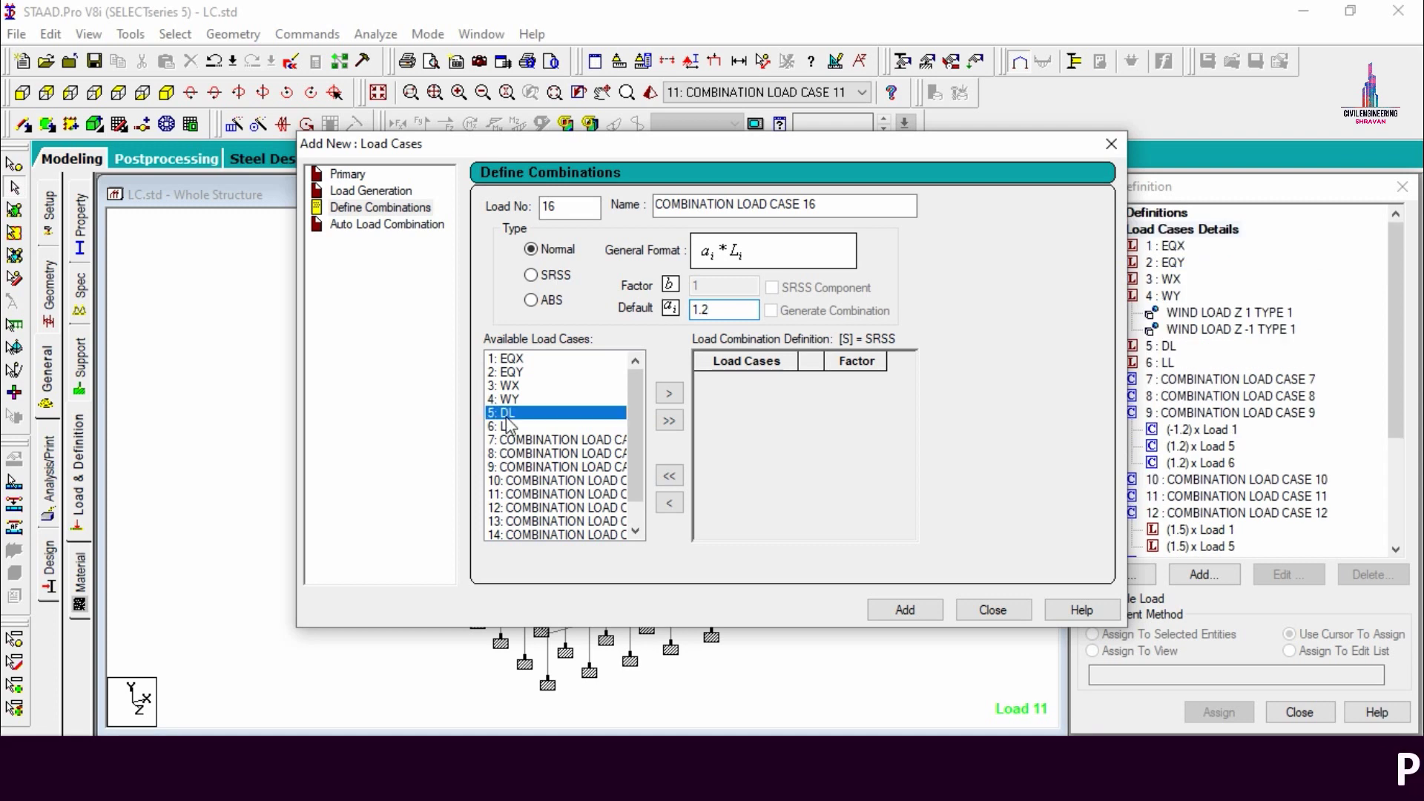
{"action": "left_click", "coordinate": [512, 427], "text": "shift"}
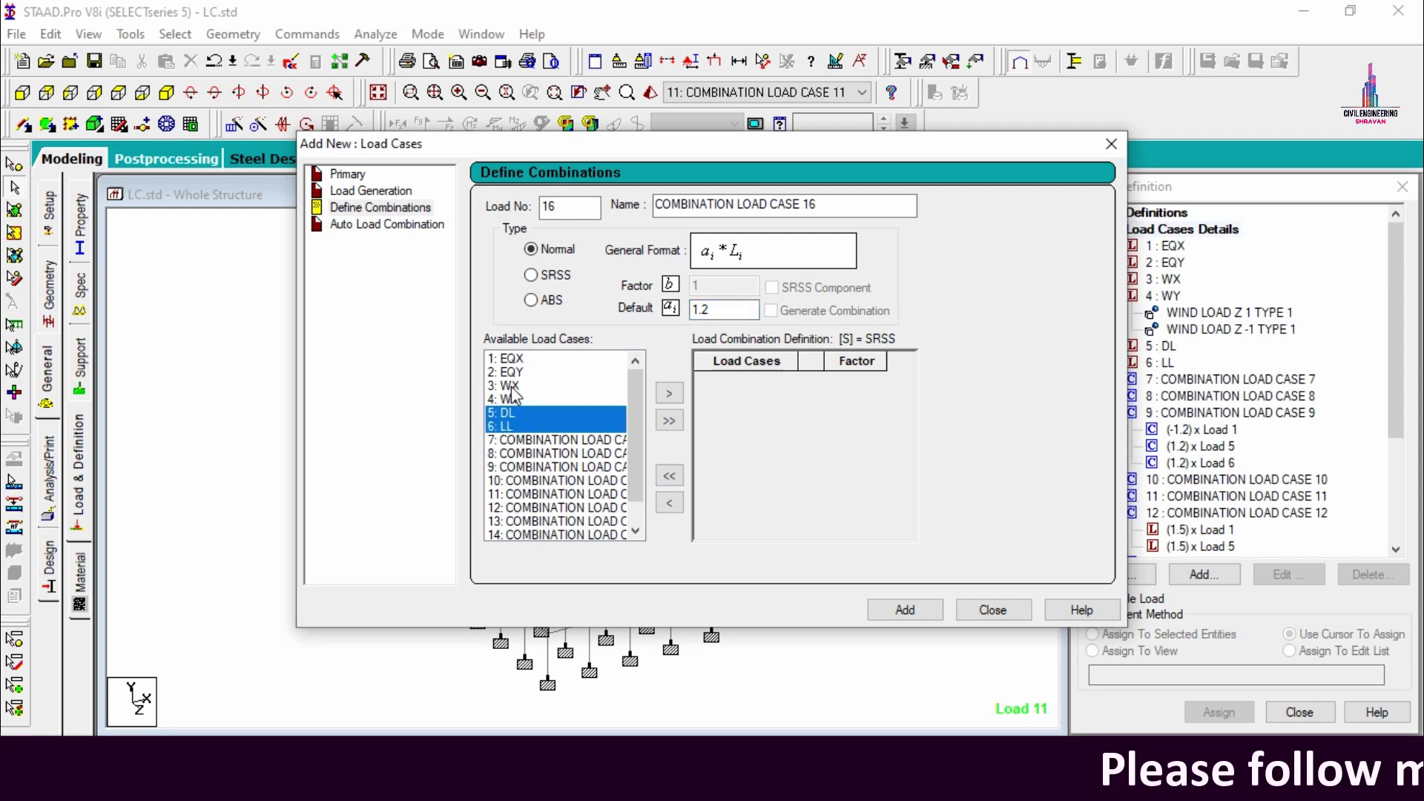
{"action": "left_click", "coordinate": [510, 385], "text": "ctrl"}
{"action": "left_click", "coordinate": [668, 393]}
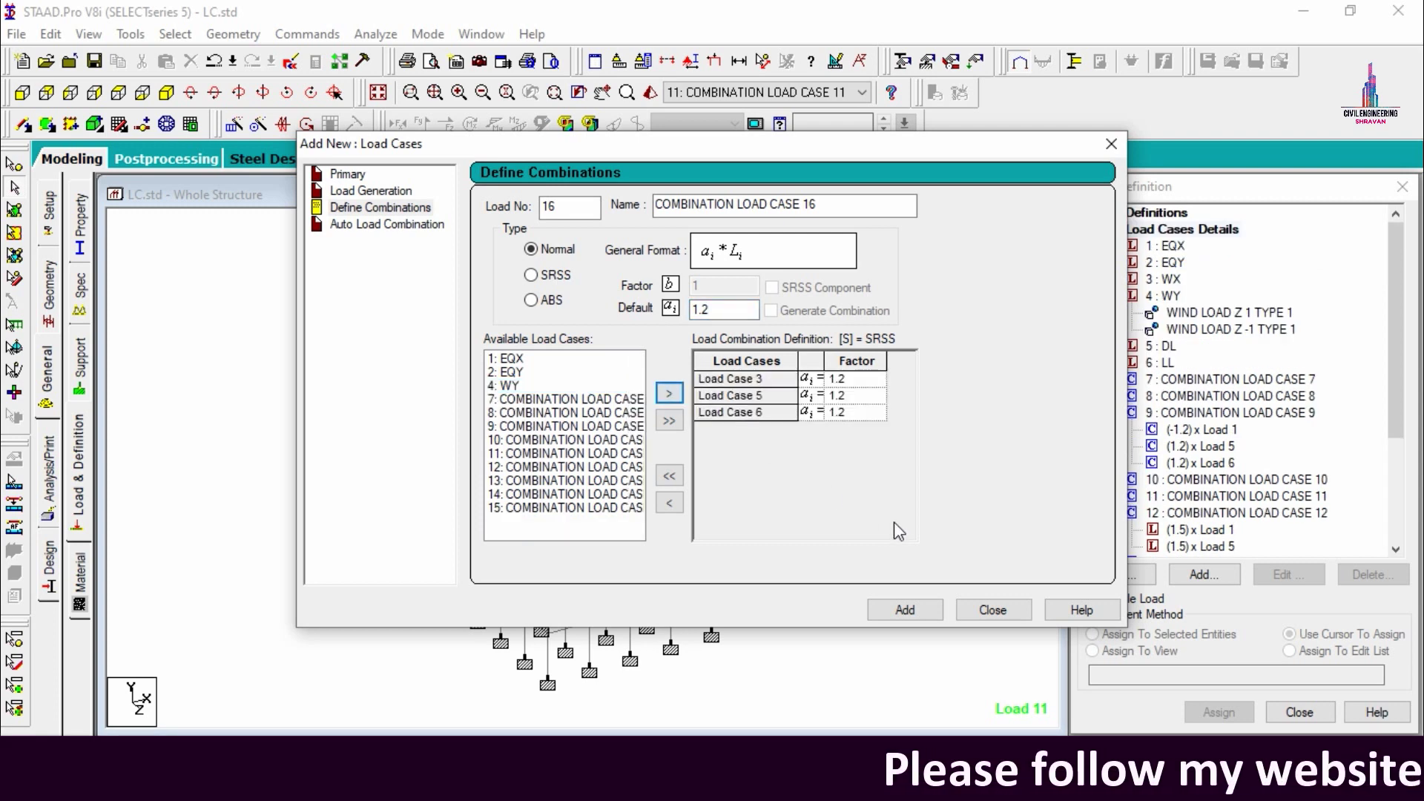
{"action": "left_click", "coordinate": [906, 610]}
- Add a load combination of WX with factor -1.2 and DL and LL with factor 1.2
{"action": "left_click", "coordinate": [514, 417]}
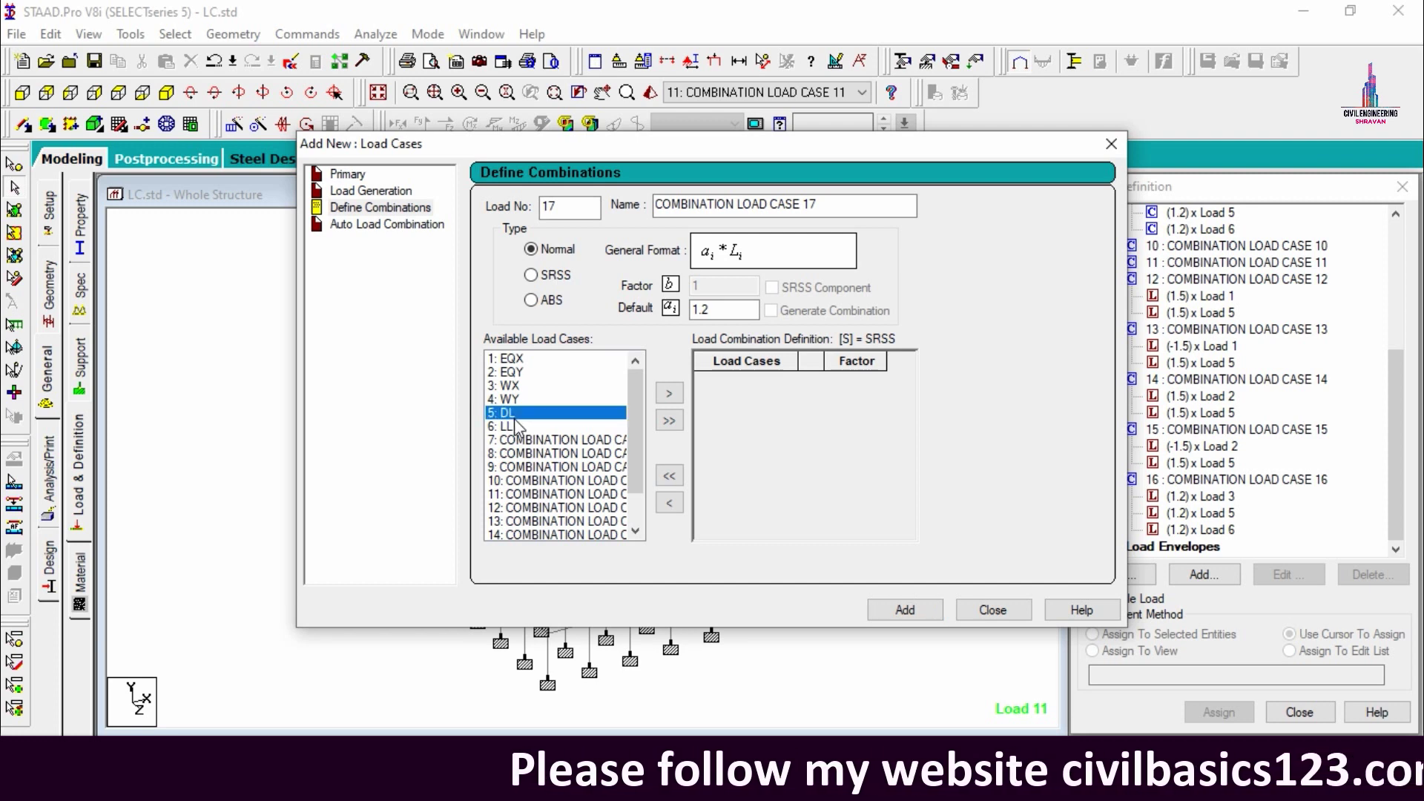
{"action": "left_click", "coordinate": [512, 427], "text": "ctrl"}
{"action": "left_click", "coordinate": [512, 386], "text": "ctrl"}
{"action": "left_click", "coordinate": [668, 395]}
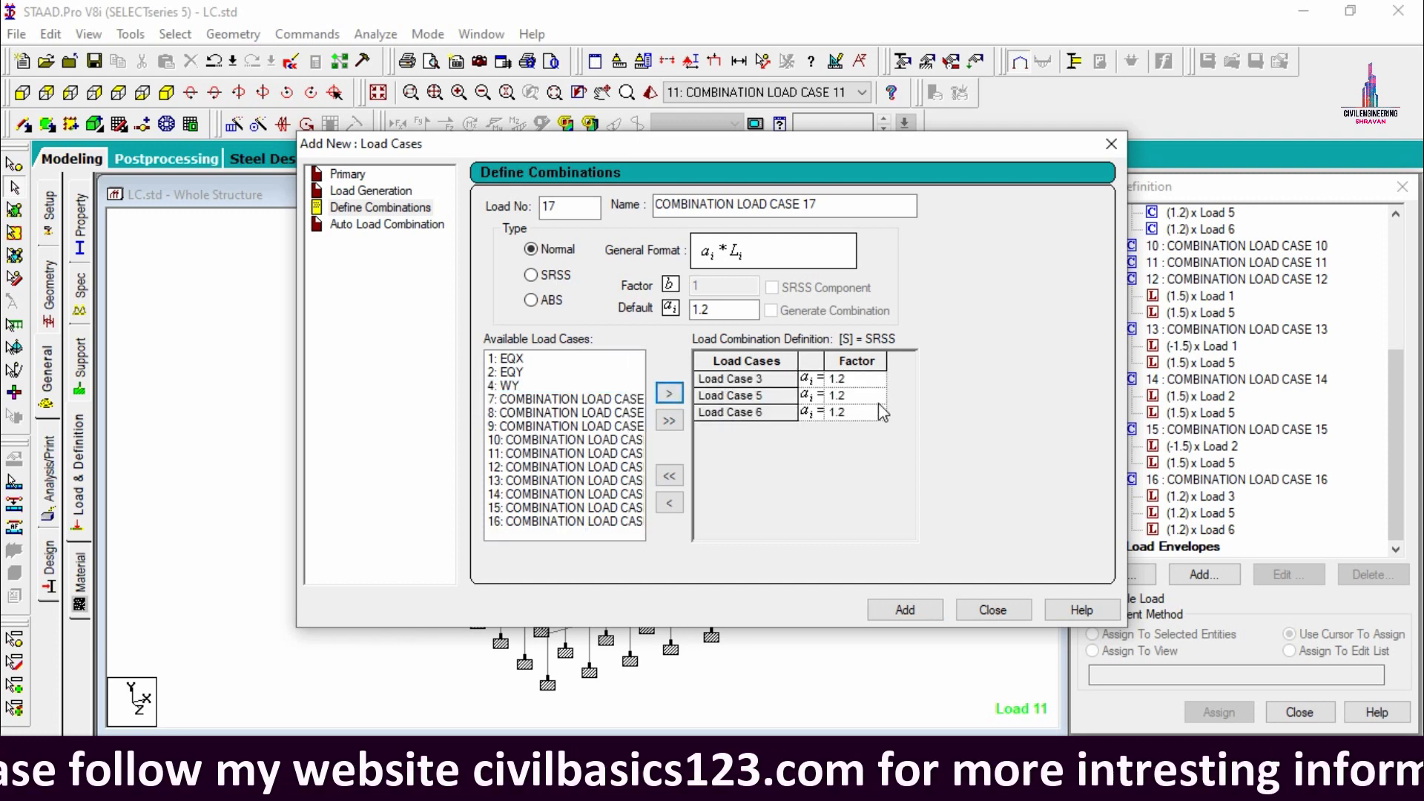
{"action": "left_click", "coordinate": [833, 379]}
{"action": "type", "text": "-"}
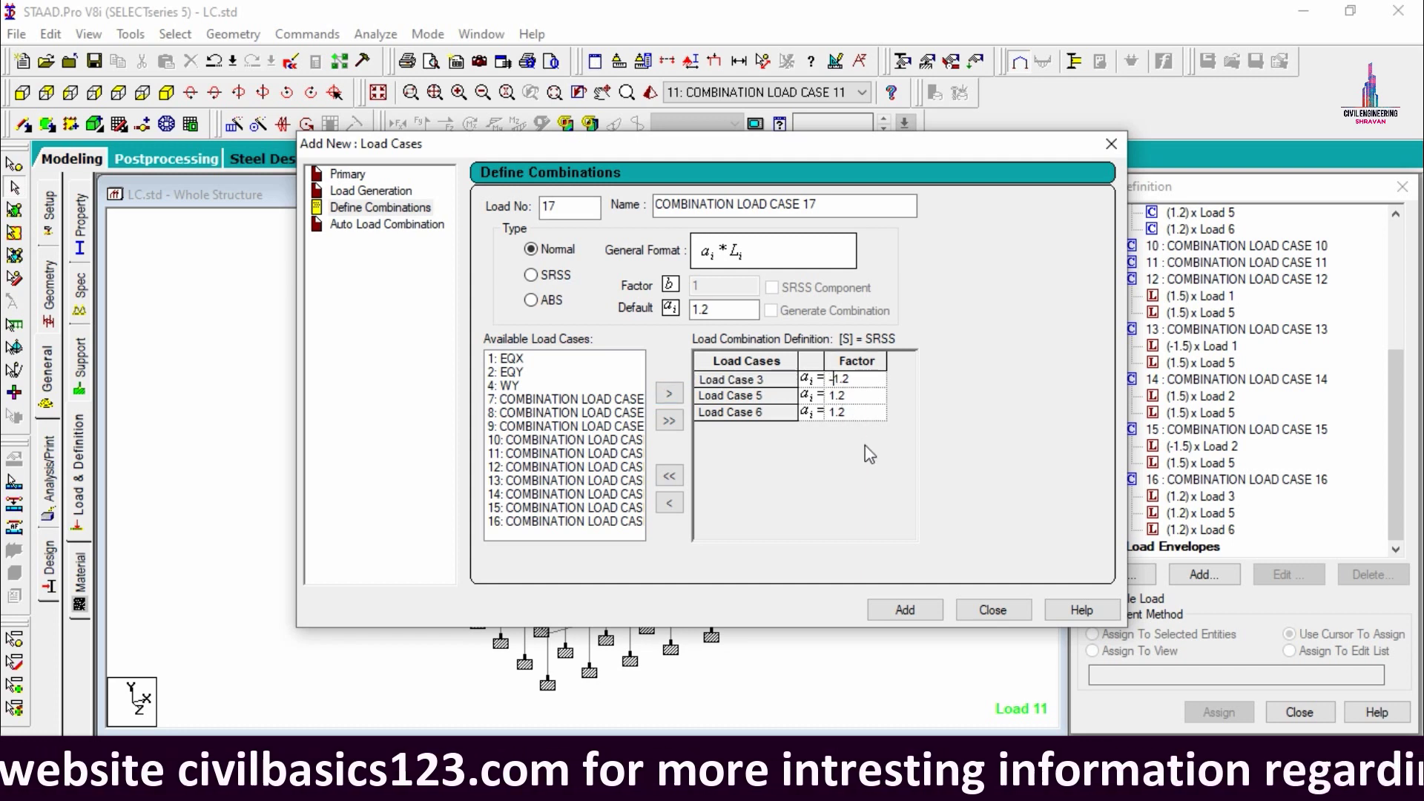
{"action": "left_click", "coordinate": [902, 610]}
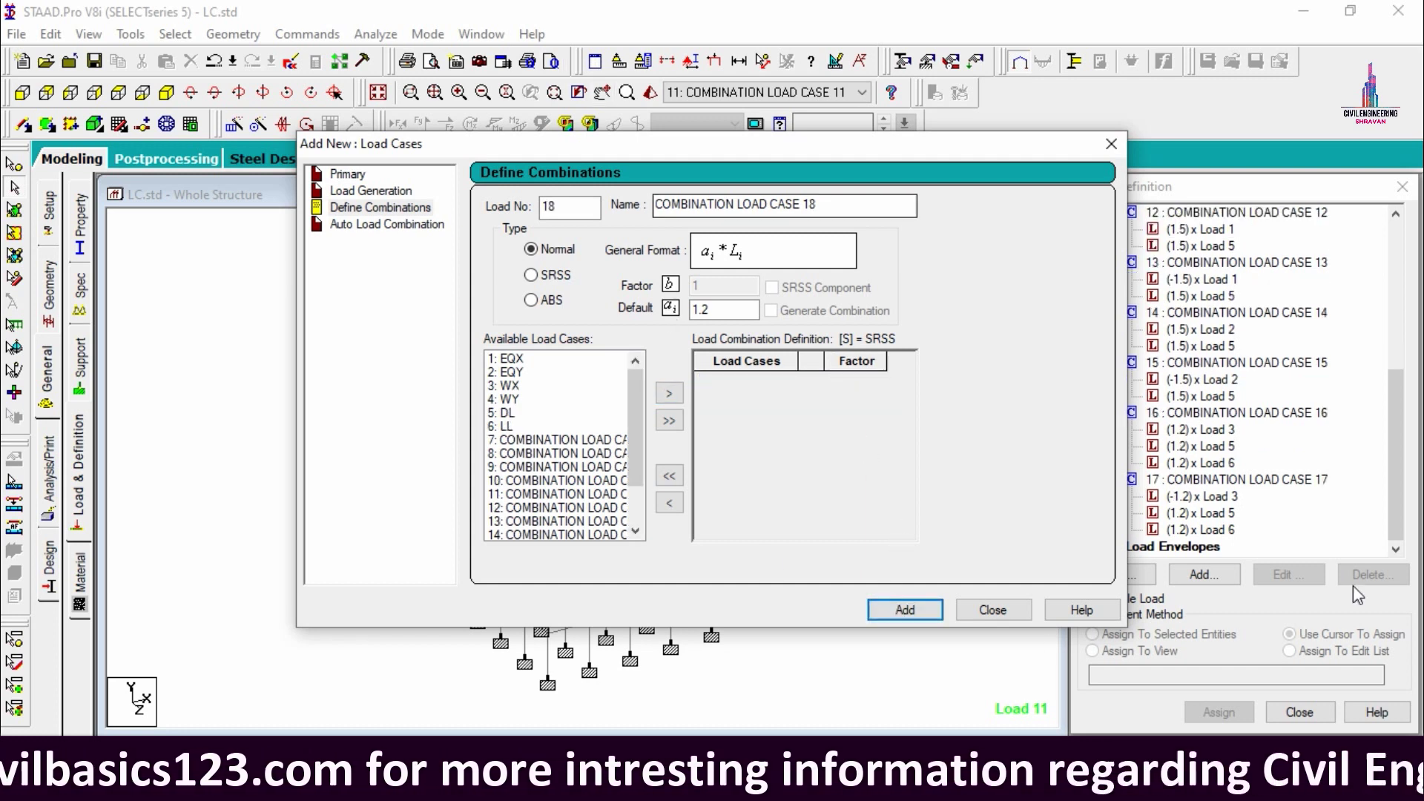
- Add a load combination of WY, DL and LL, all with a factor of 1.2
{"action": "left_click", "coordinate": [523, 413]}
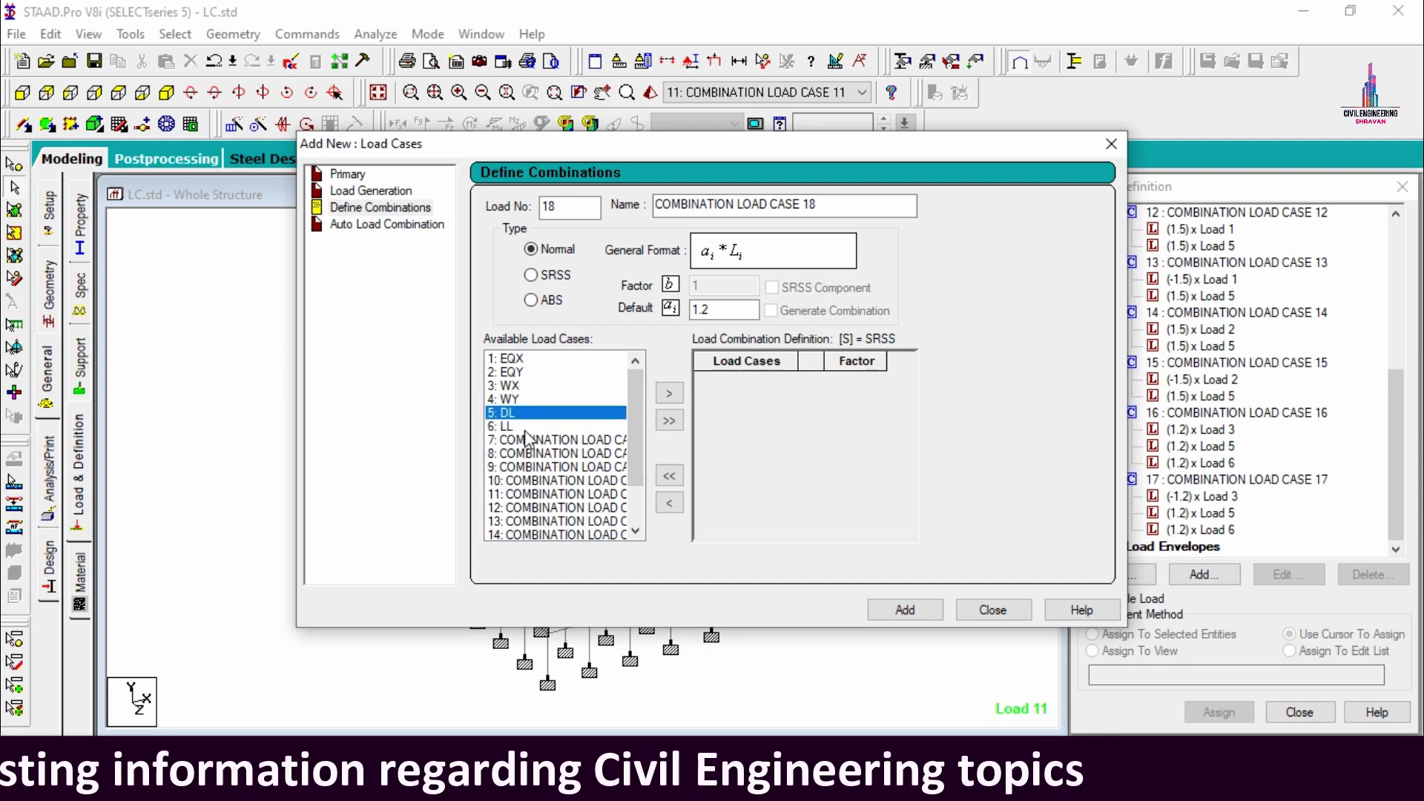
{"action": "left_click", "coordinate": [525, 427], "text": "ctrl"}
{"action": "left_click", "coordinate": [518, 400], "text": "ctrl"}
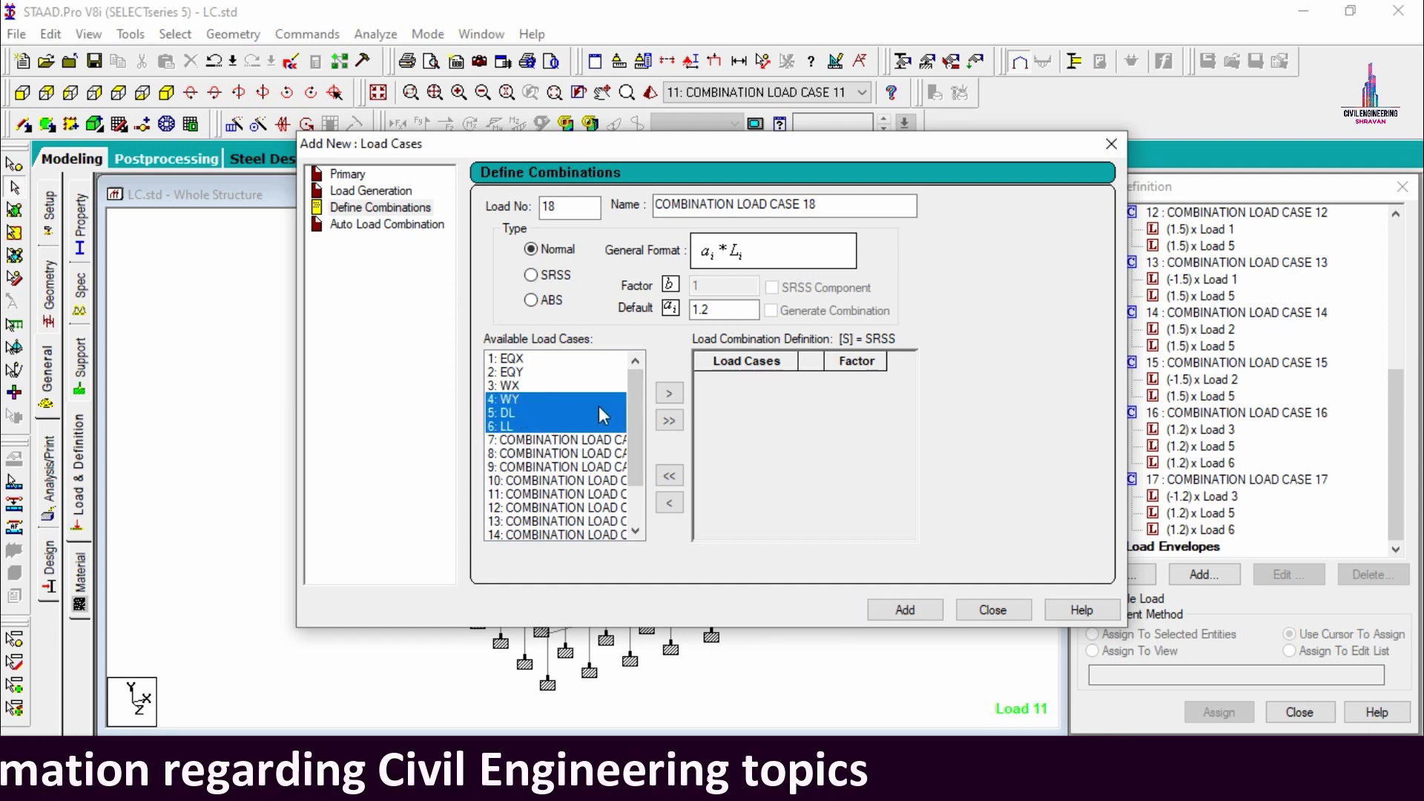
{"action": "left_click", "coordinate": [669, 393]}
{"action": "left_click", "coordinate": [922, 615]}
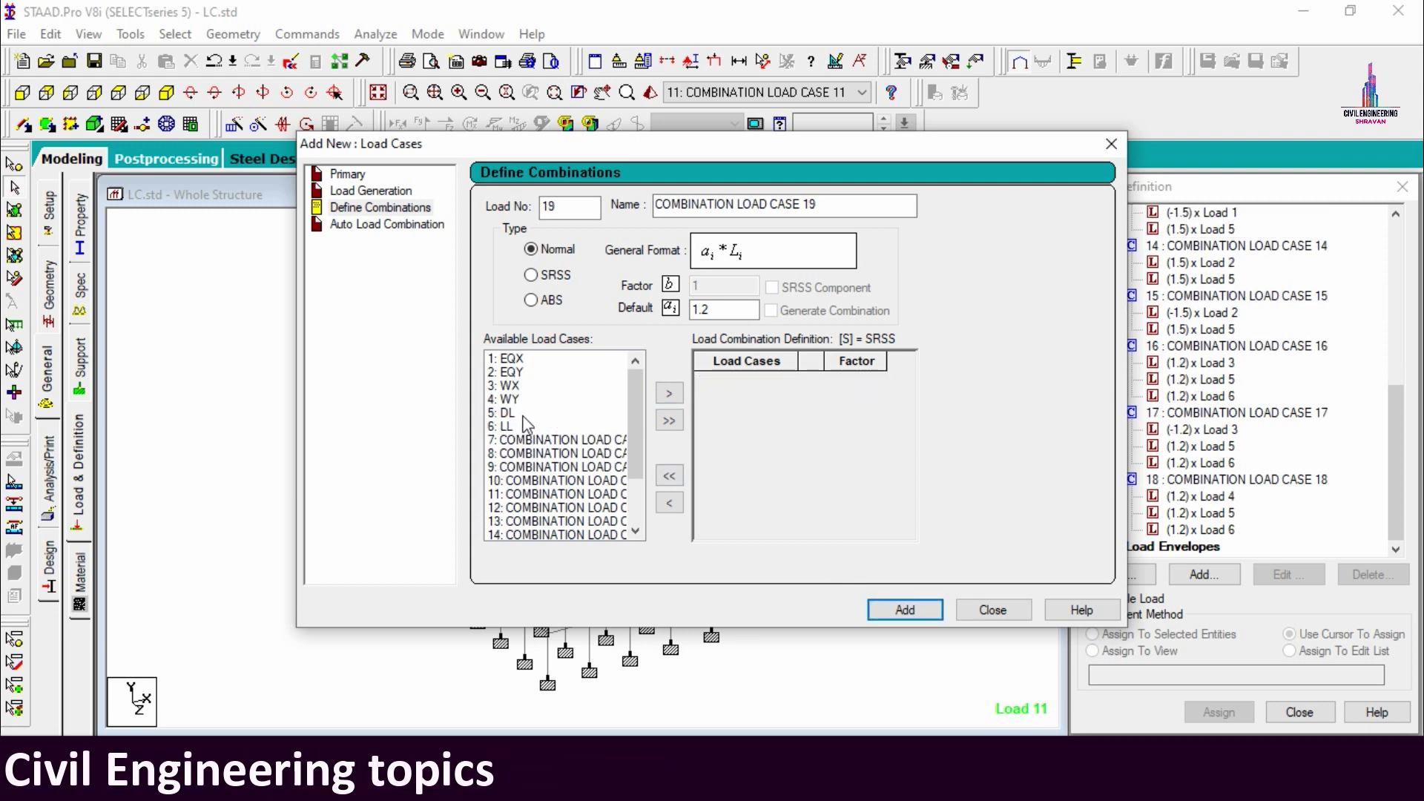
- Add a load combination of WY with factor -1.2 and DL and LL with factor 1.2
{"action": "left_click", "coordinate": [523, 413]}
{"action": "left_click", "coordinate": [518, 427], "text": "ctrl"}
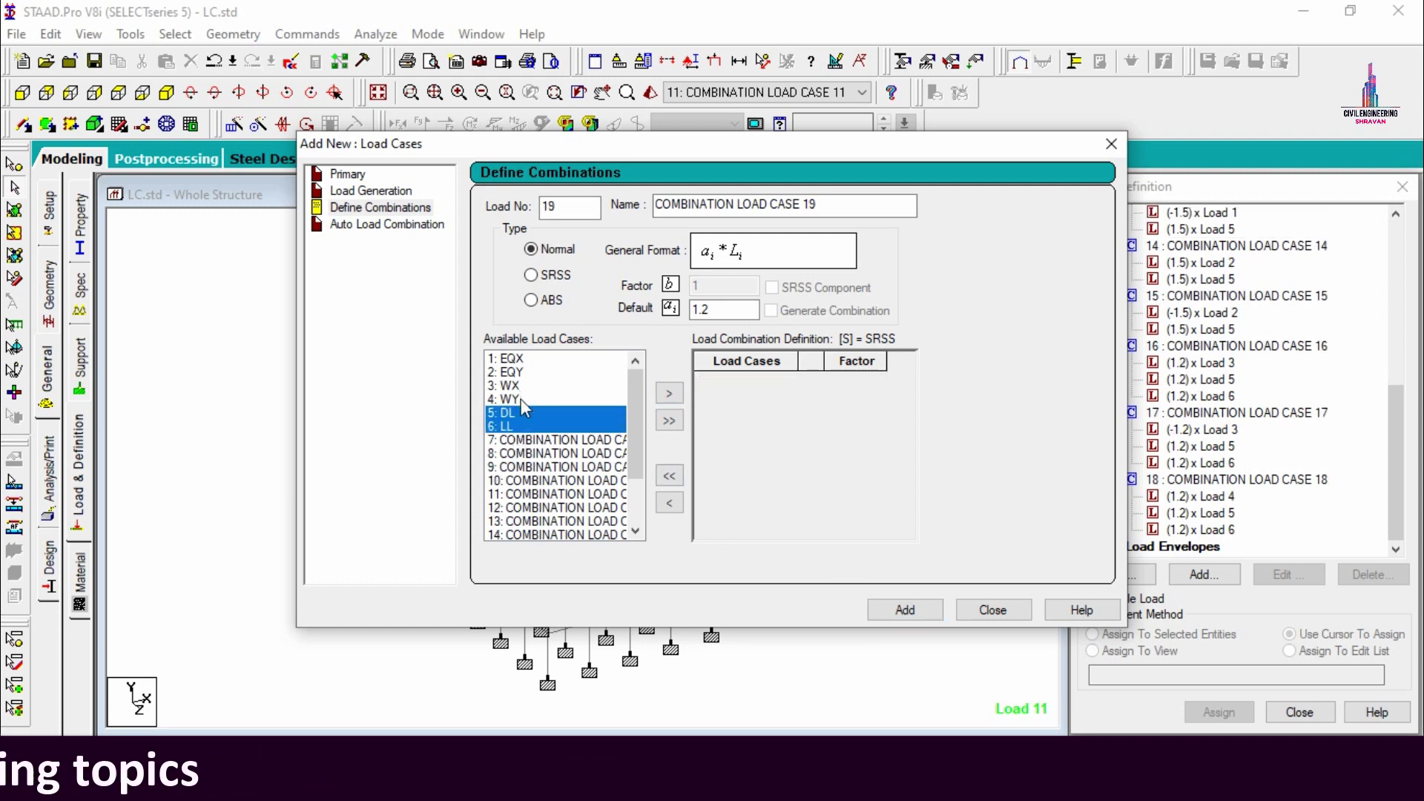
{"action": "left_click", "coordinate": [668, 393]}
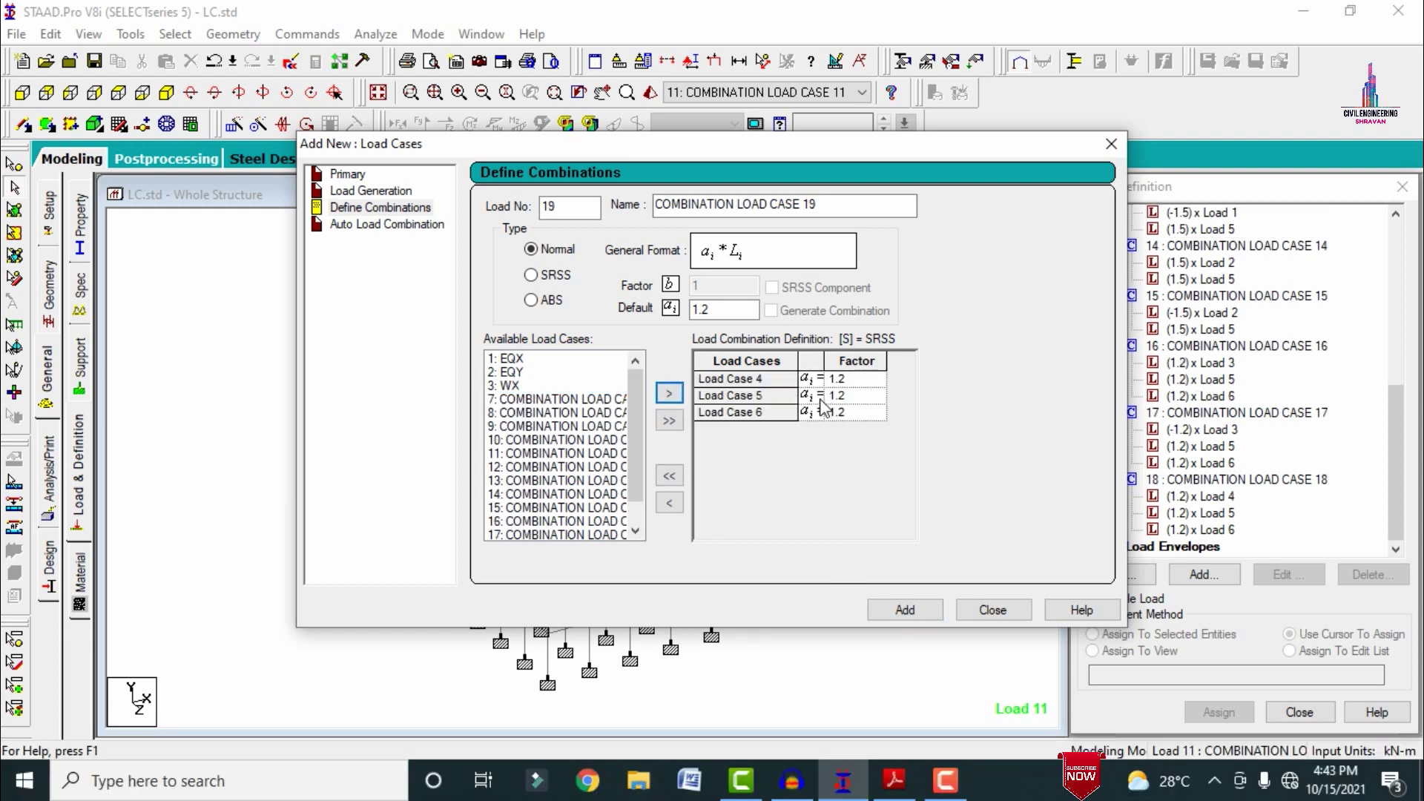
{"action": "left_click", "coordinate": [834, 380]}
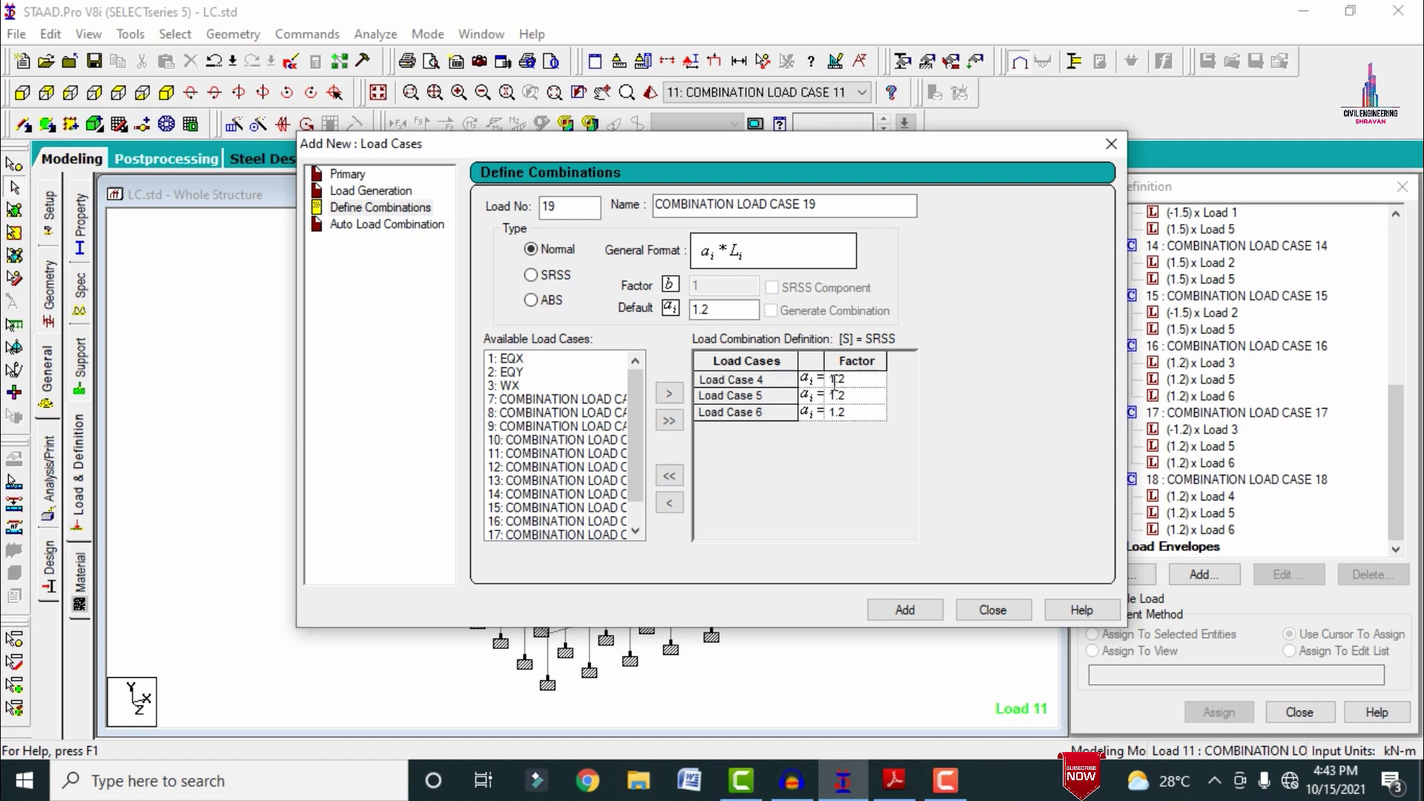
{"action": "left_click", "coordinate": [909, 613]}
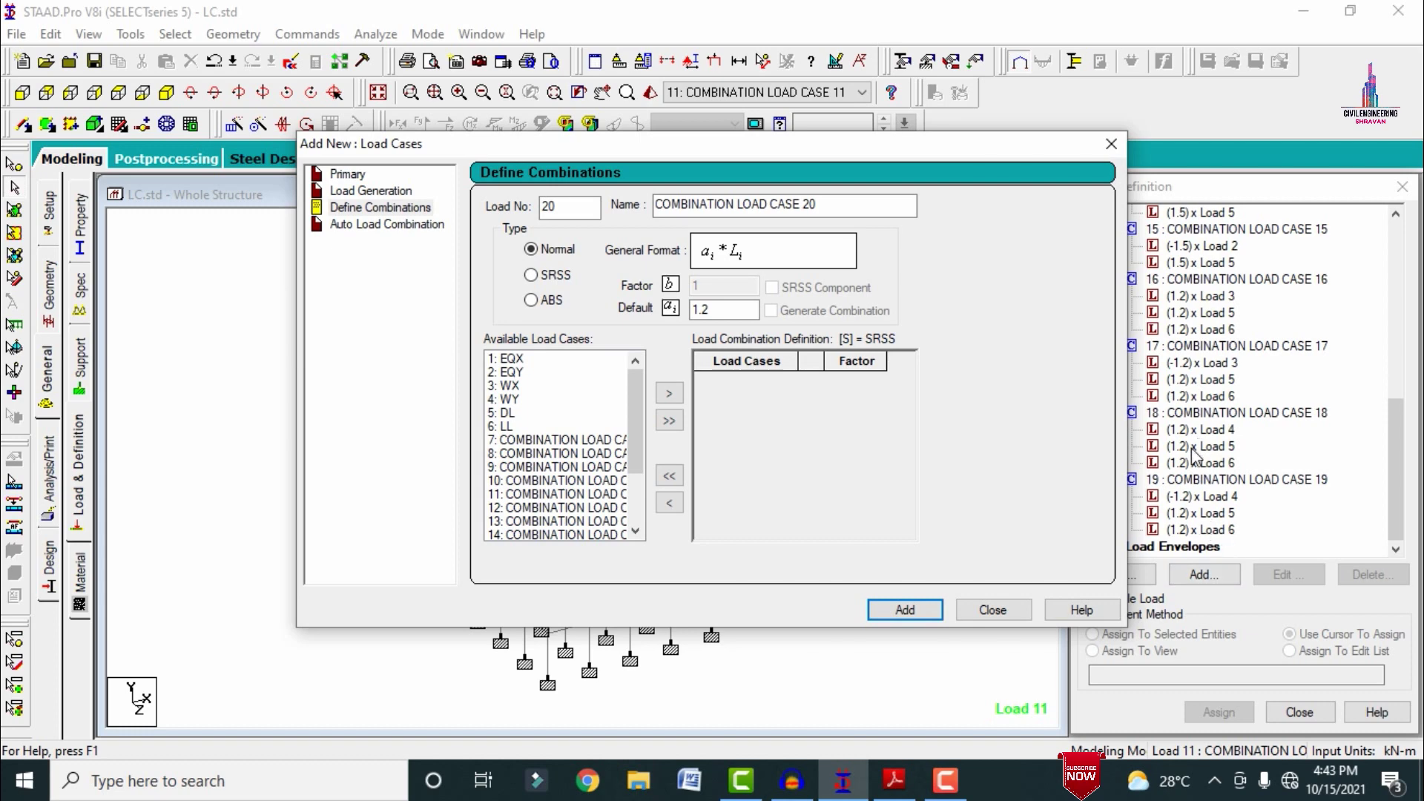
- Check the 1.5 wind combinations 14 to 17 in ASDF.pdf in Adobe Reader and return to STAAD.Pro
{"action": "left_click", "coordinate": [889, 785]}
{"action": "scroll", "coordinate": [430, 330], "scroll_direction": "down", "scroll_amount": 3}
{"action": "left_click", "coordinate": [418, 253]}
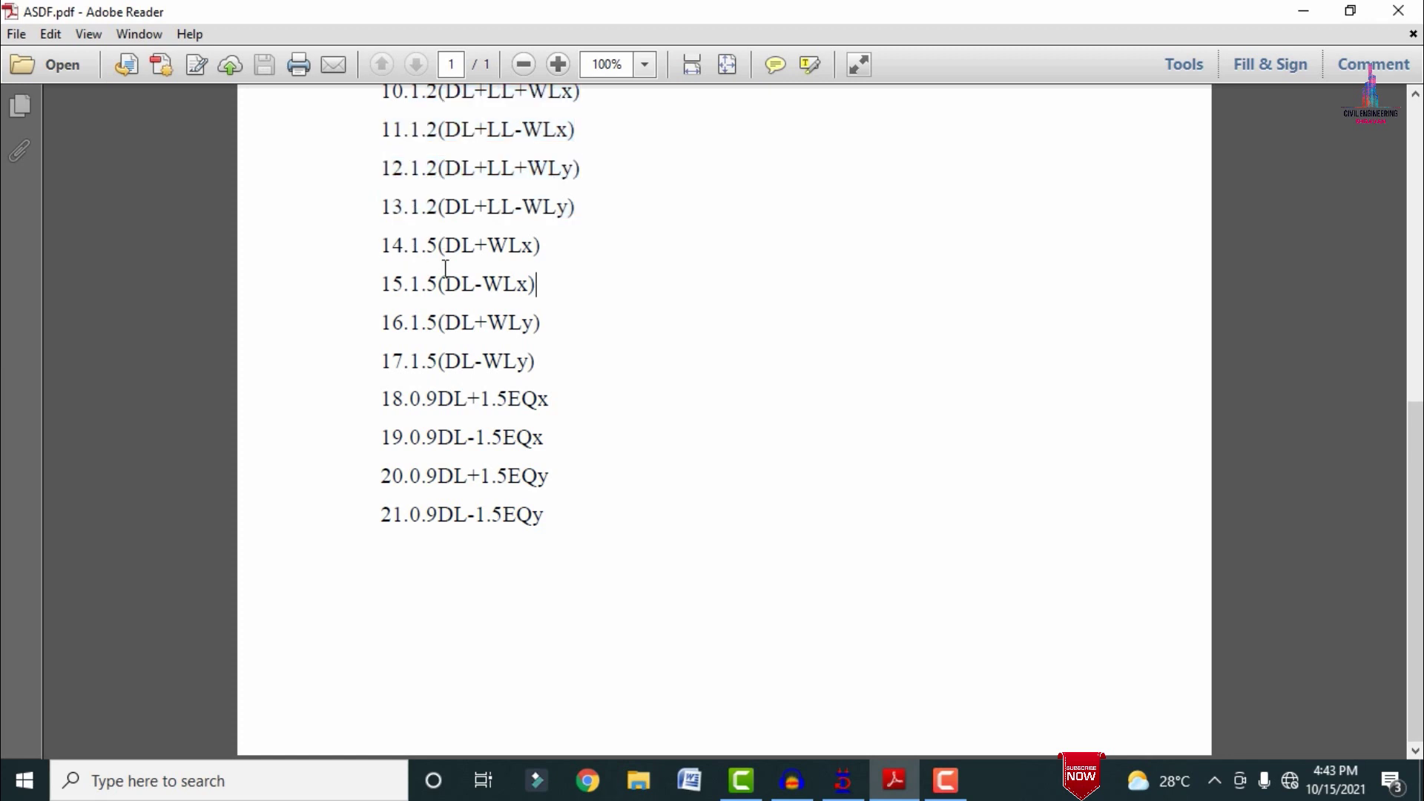
{"action": "left_click_drag", "start_coordinate": [419, 245], "coordinate": [607, 252]}
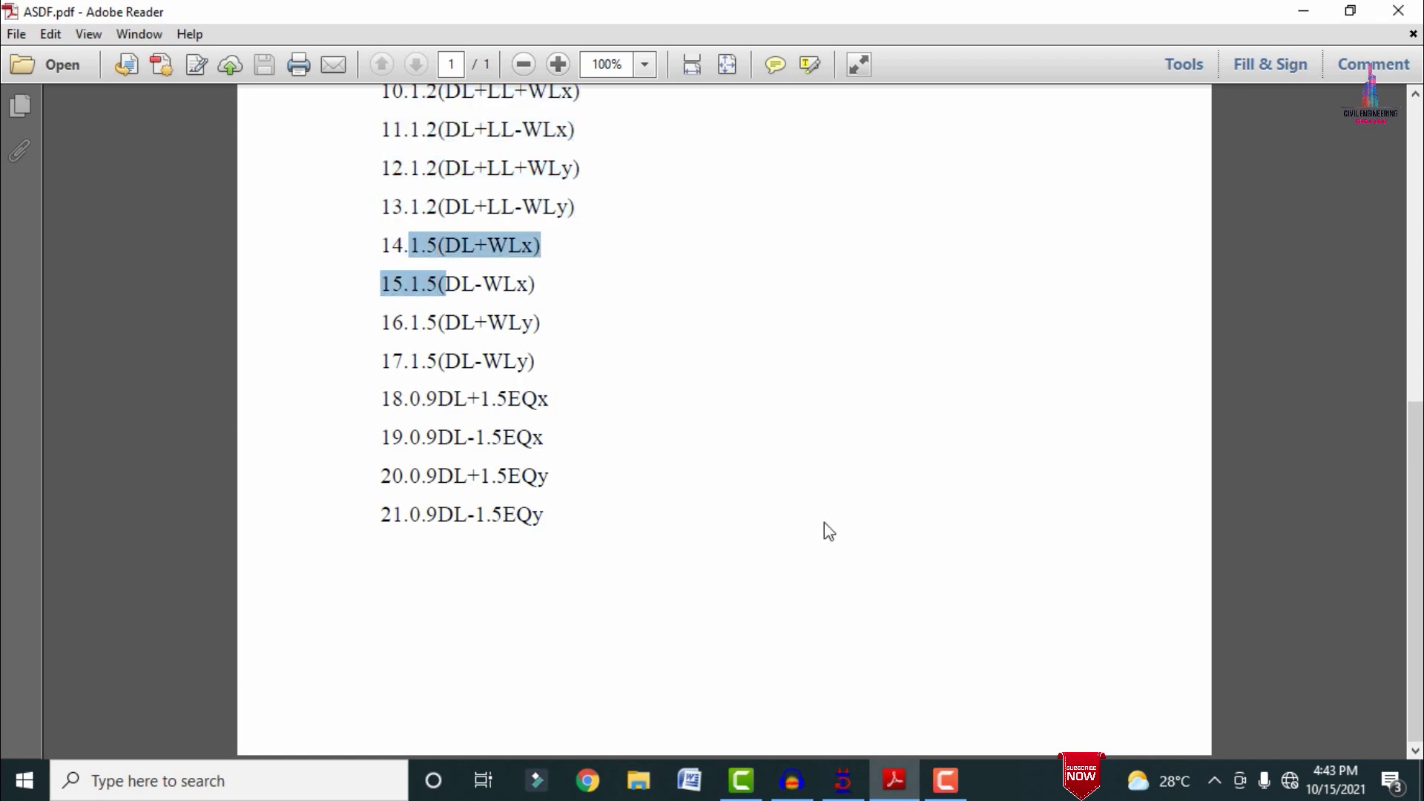
{"action": "left_click", "coordinate": [866, 771]}
- Set the default factor to 1.5 and add a load combination of WX and DL
{"action": "left_click", "coordinate": [726, 309]}
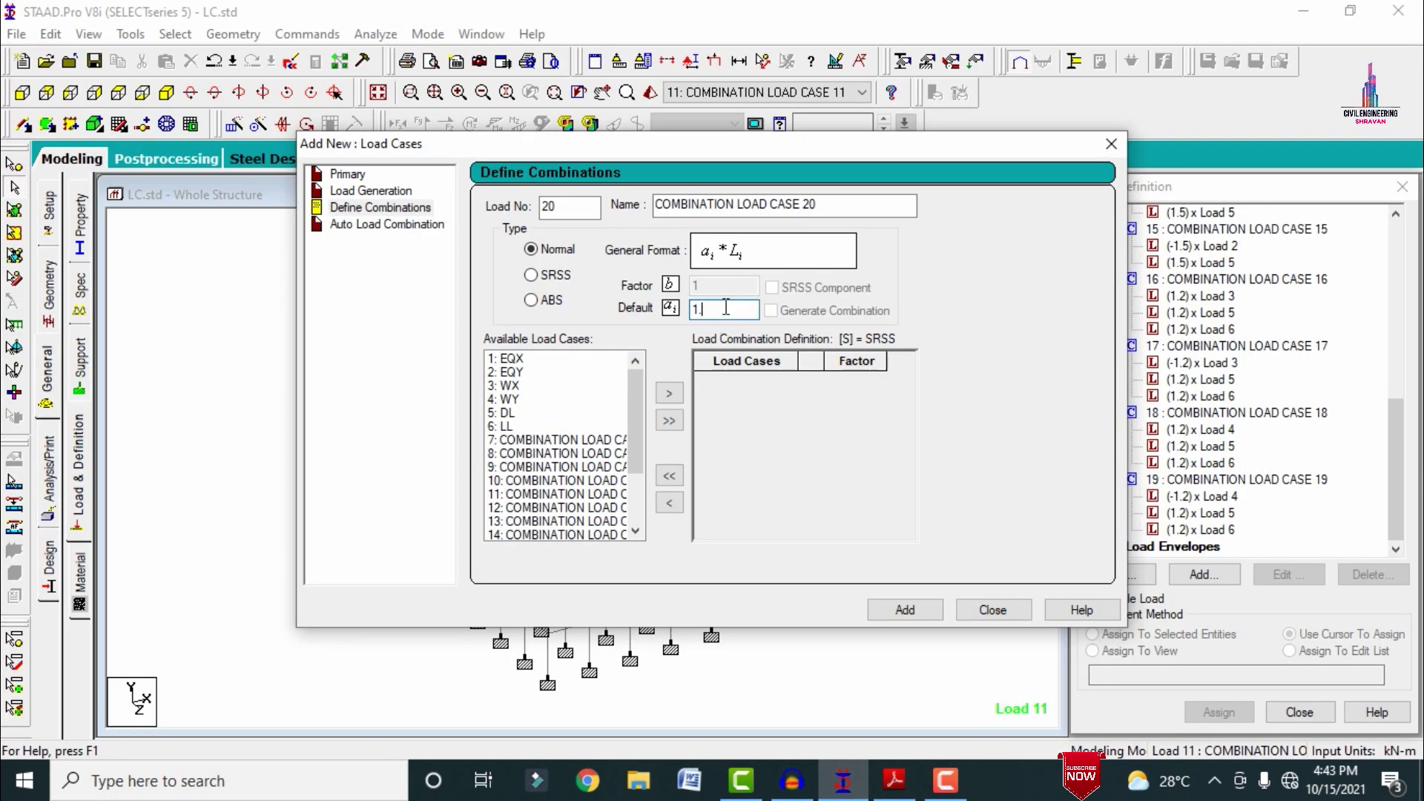
{"action": "left_click", "coordinate": [519, 413]}
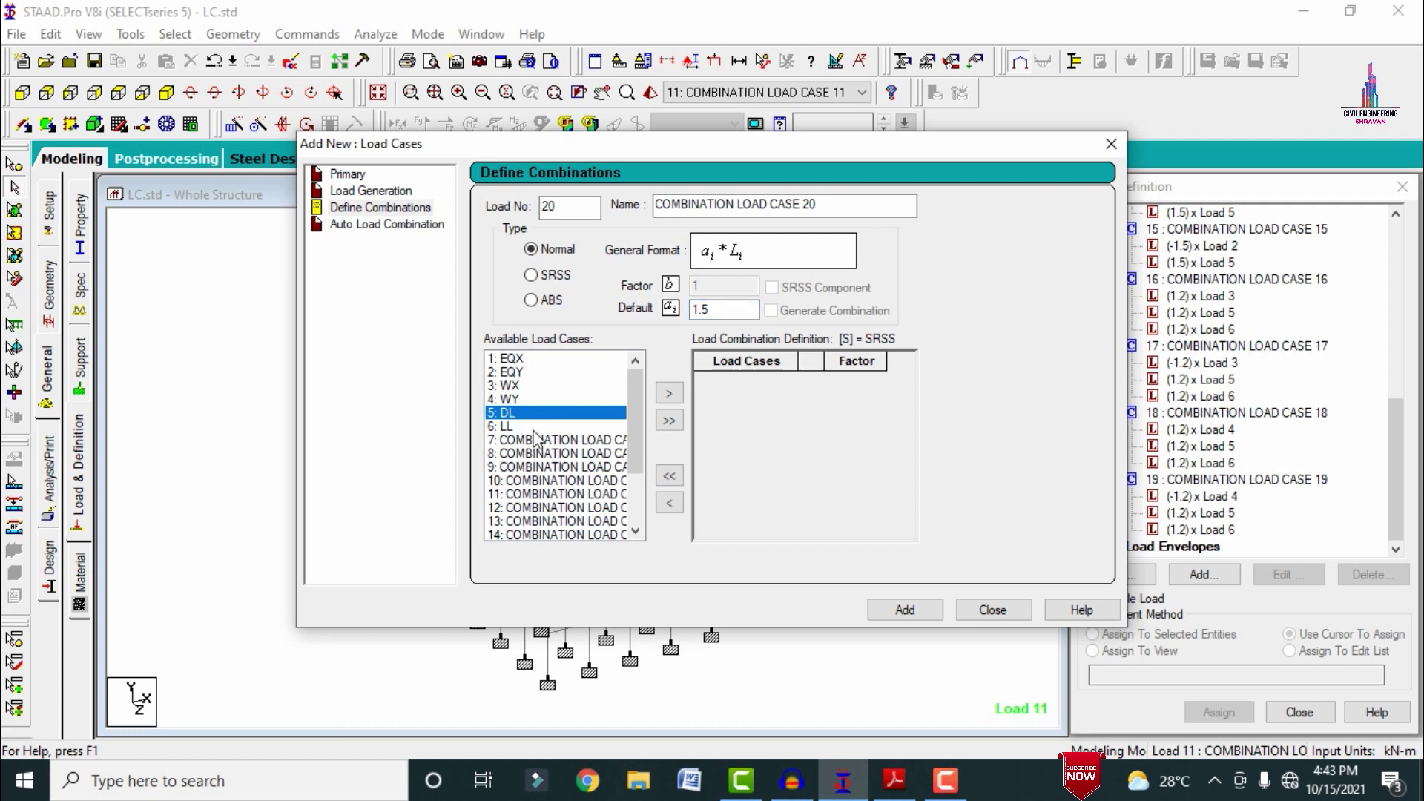
{"action": "left_click", "coordinate": [510, 385], "text": "ctrl"}
{"action": "left_click", "coordinate": [669, 393]}
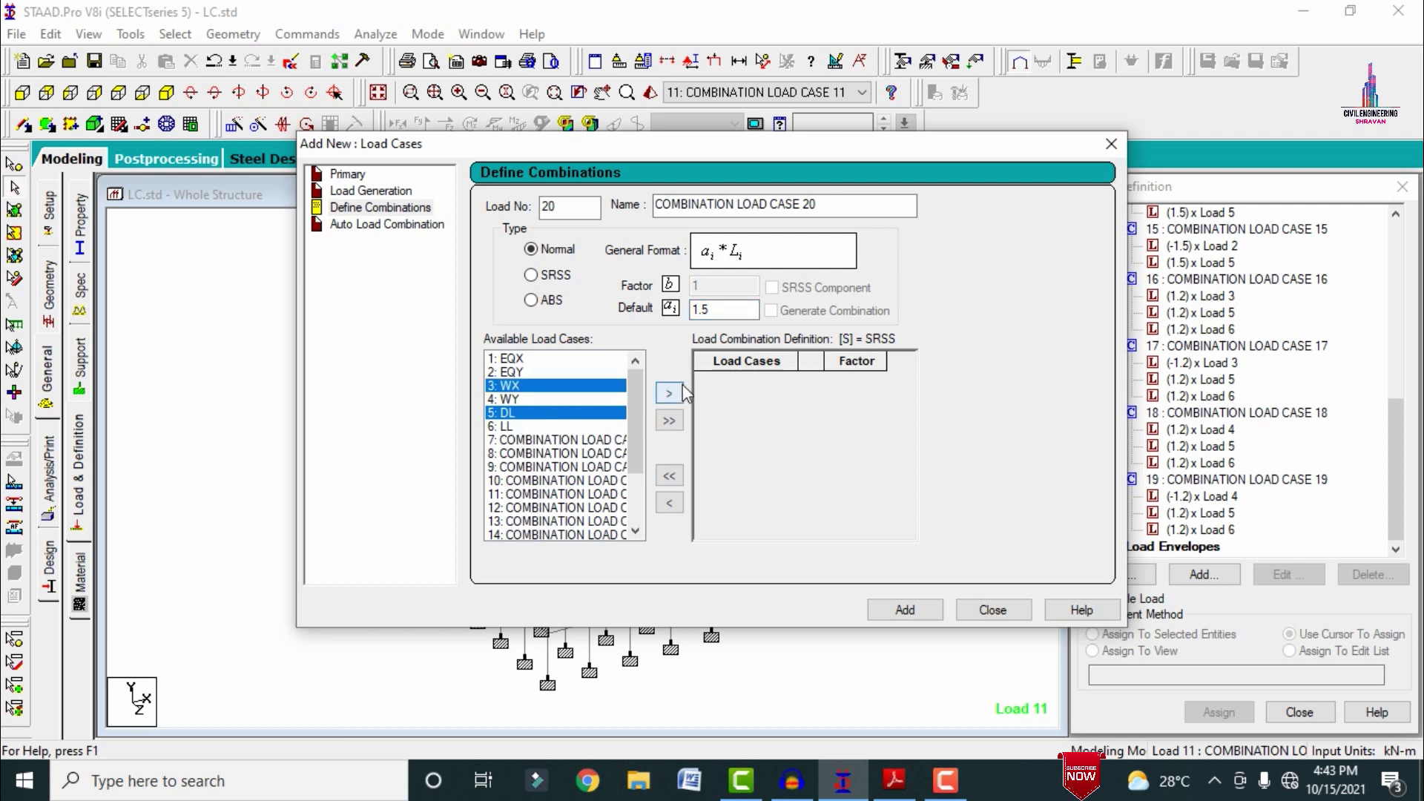
{"action": "left_click", "coordinate": [896, 610]}
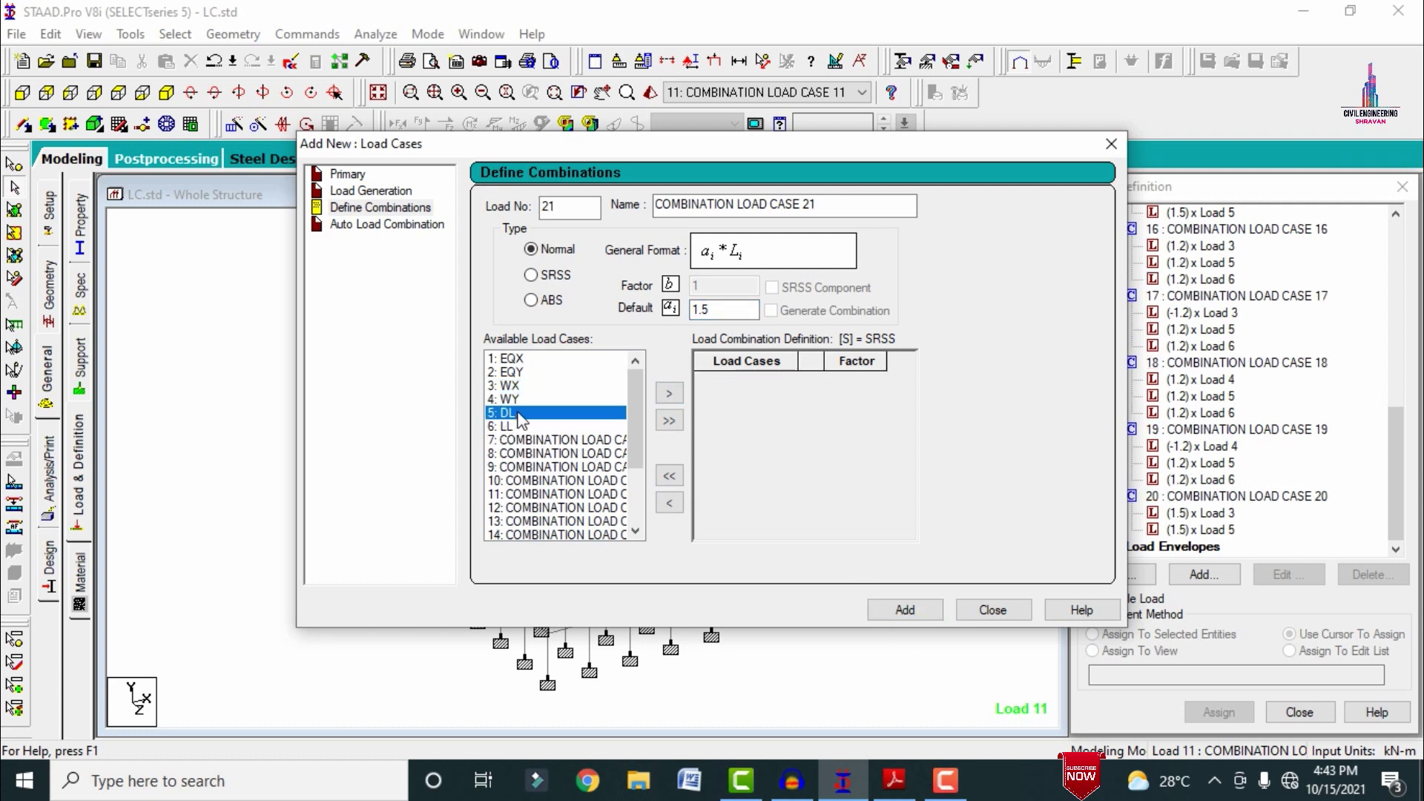
- Add a load combination of WX with factor -1.5 and DL with factor 1.5
{"action": "left_click", "coordinate": [511, 386], "text": "ctrl"}
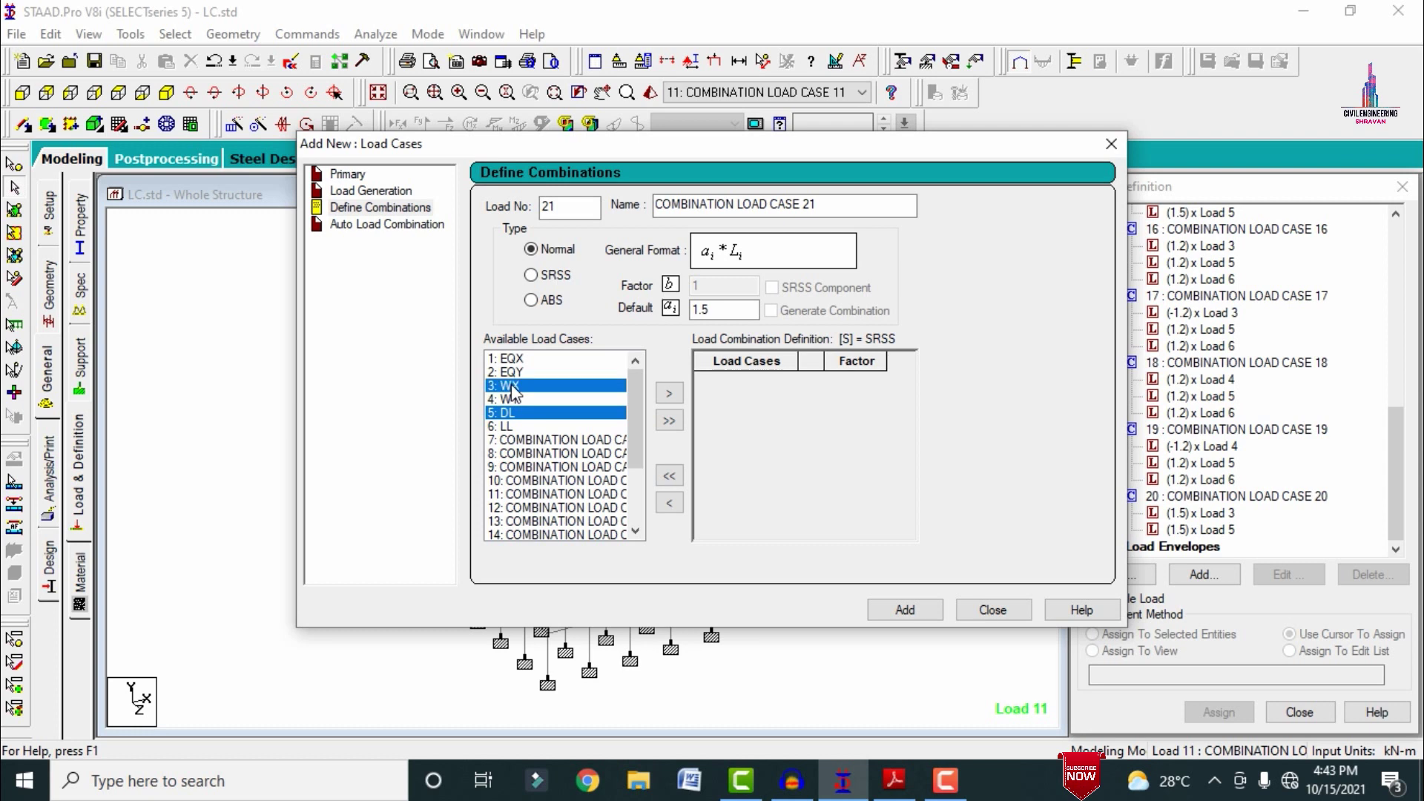
{"action": "left_click", "coordinate": [669, 394]}
{"action": "left_click", "coordinate": [830, 382]}
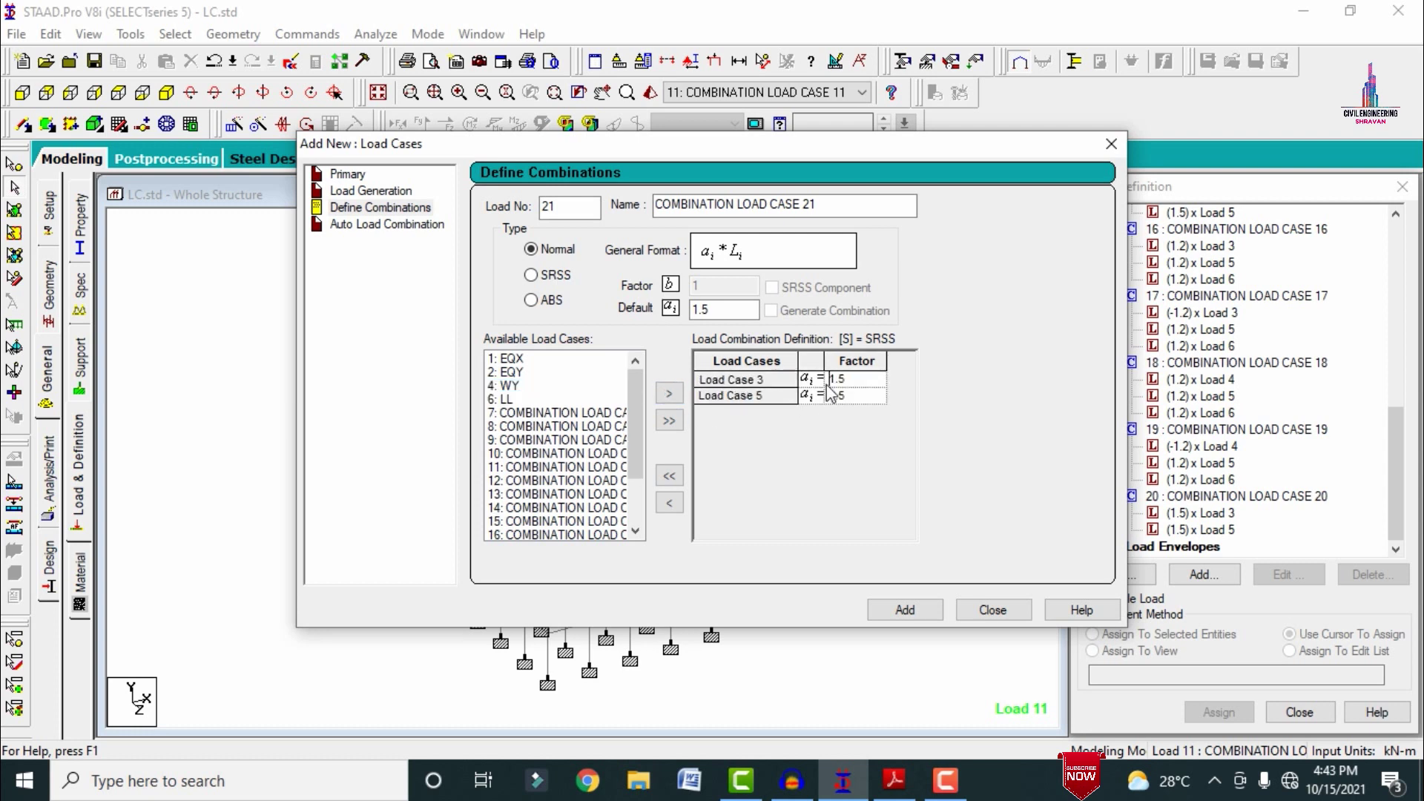
{"action": "type", "text": "-"}
{"action": "left_click", "coordinate": [905, 610]}
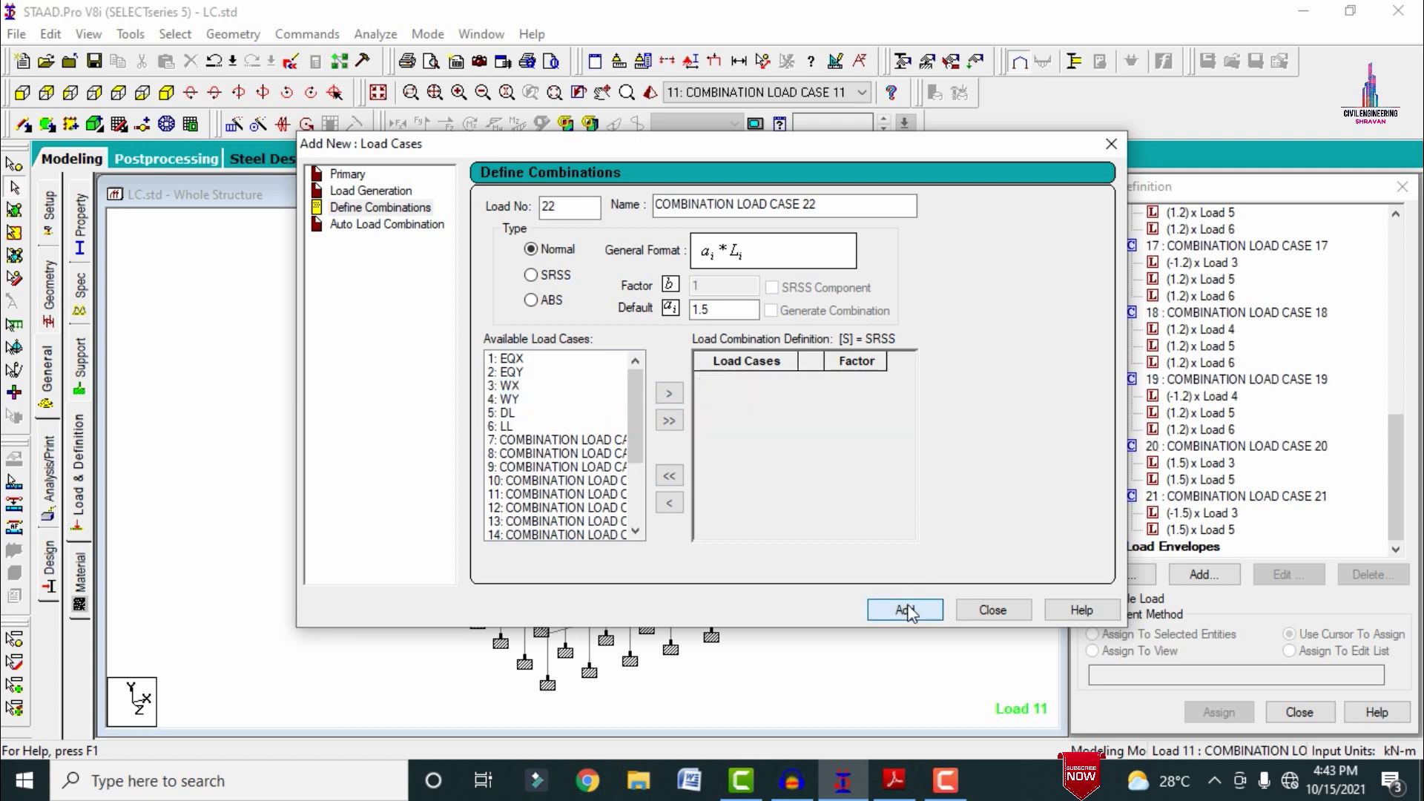
- Add a load combination of WY and DL, both with a factor of 1.5
{"action": "left_click", "coordinate": [521, 414]}
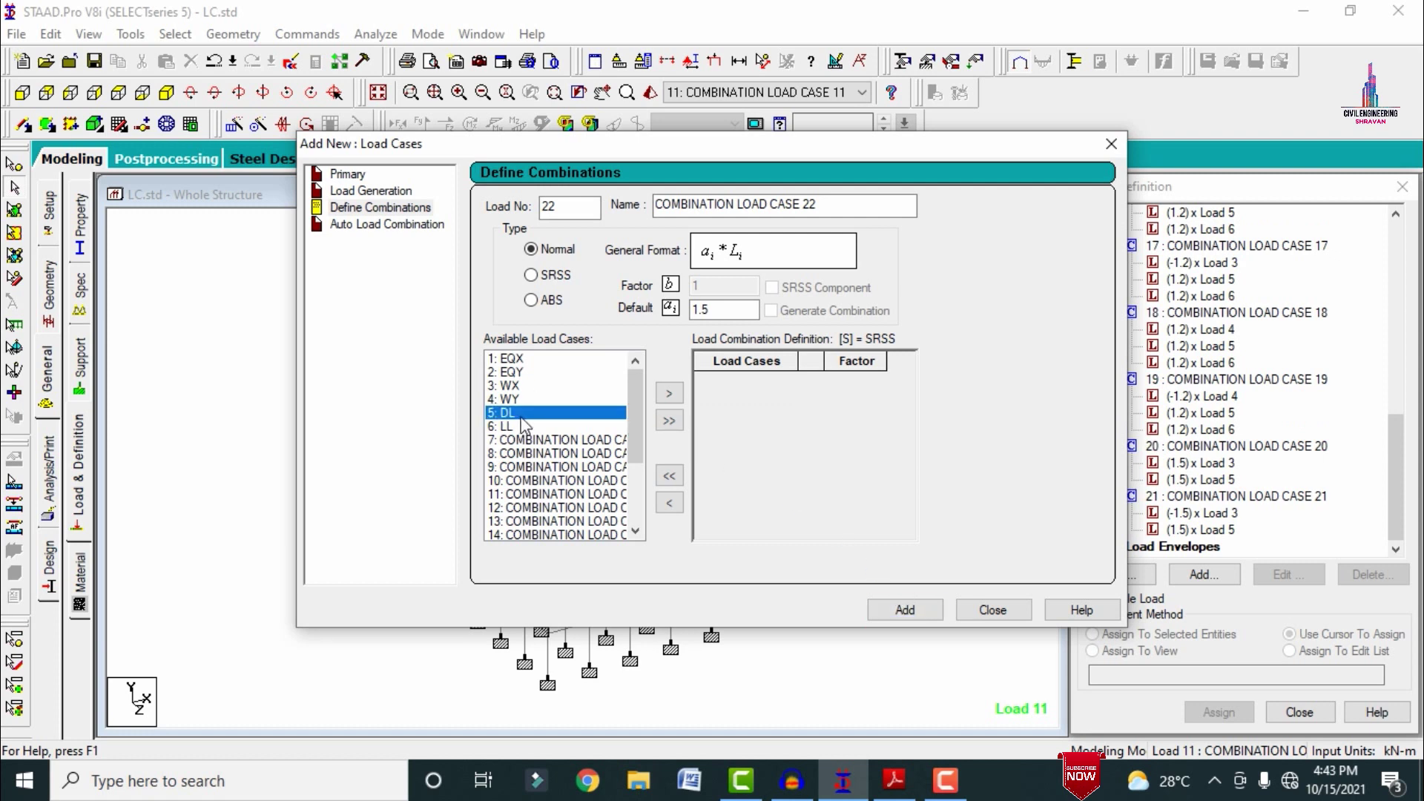
{"action": "left_click", "coordinate": [532, 399], "text": "ctrl"}
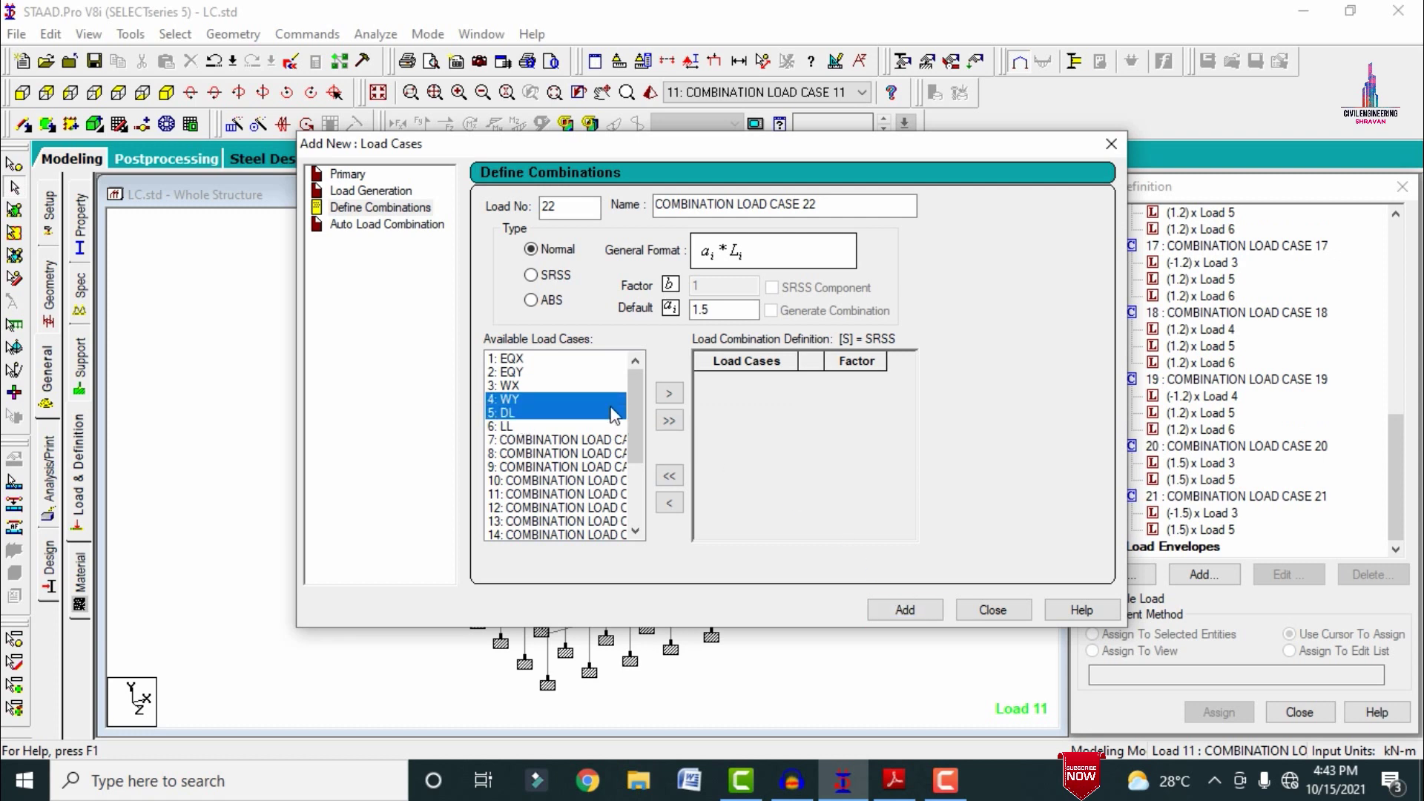
{"action": "left_click", "coordinate": [669, 393]}
{"action": "left_click", "coordinate": [903, 605]}
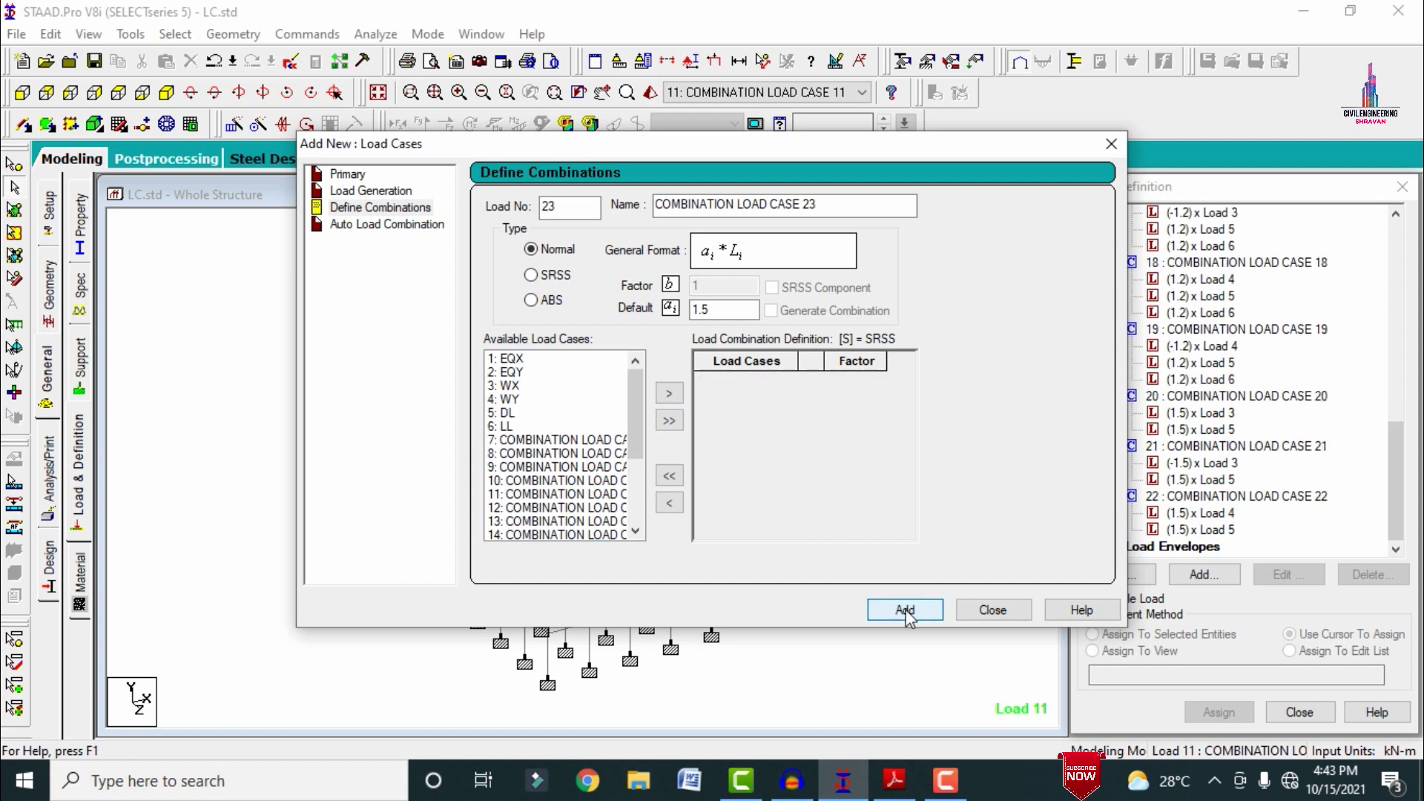
- Add a load combination of WY with factor -1.5 and DL with factor 1.5
{"action": "left_click", "coordinate": [520, 413]}
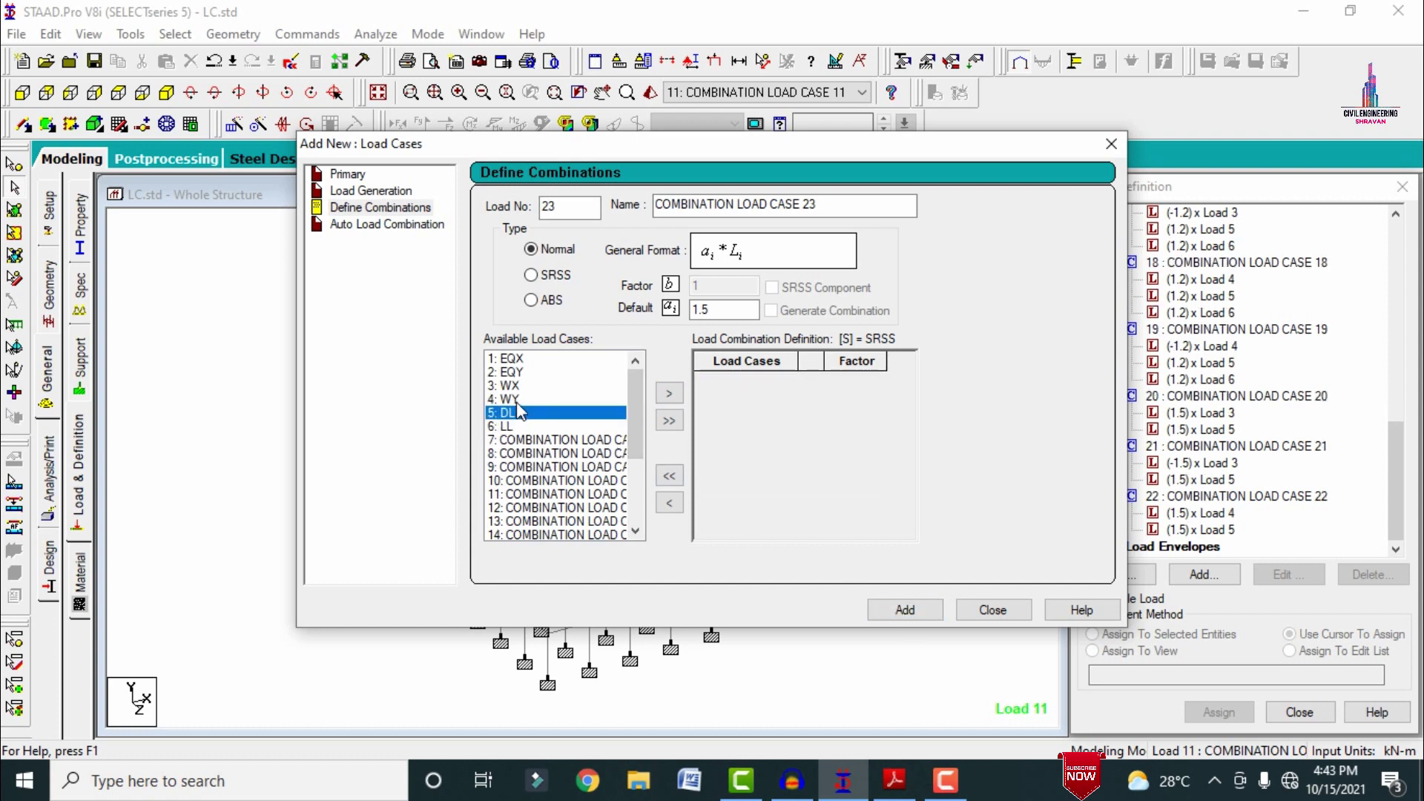
{"action": "left_click", "coordinate": [522, 400], "text": "ctrl"}
{"action": "left_click", "coordinate": [669, 393]}
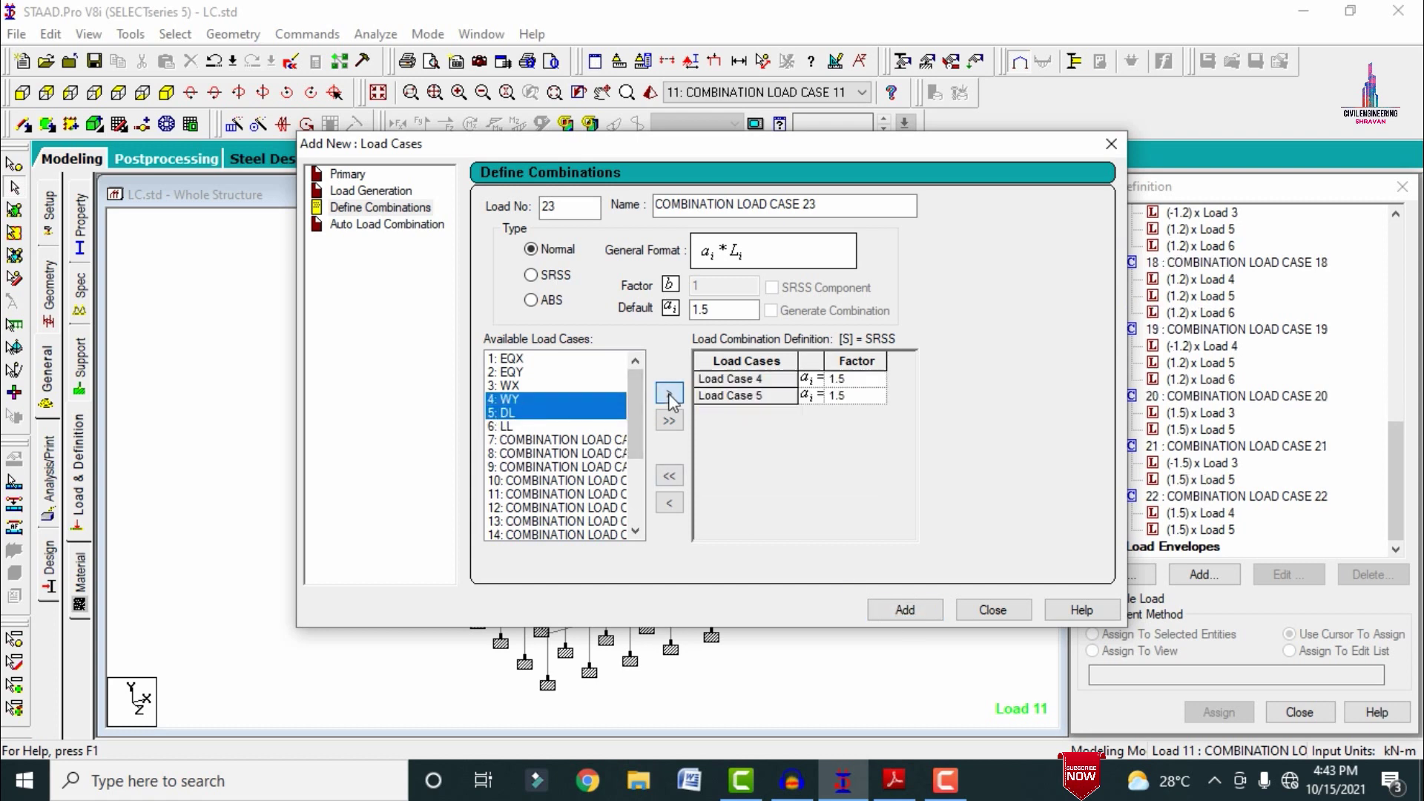
{"action": "left_click", "coordinate": [832, 379]}
{"action": "type", "text": "-"}
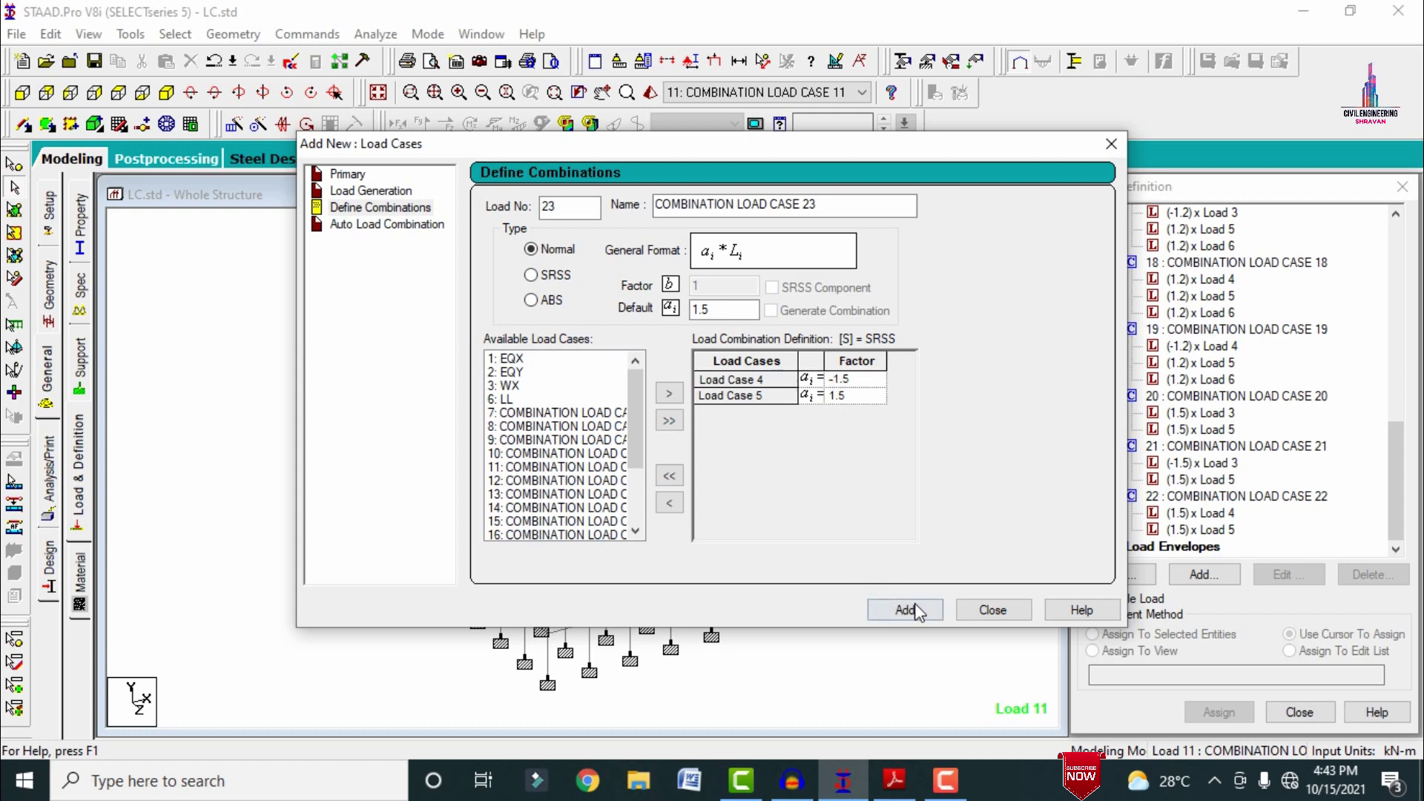
{"action": "left_click", "coordinate": [919, 613]}
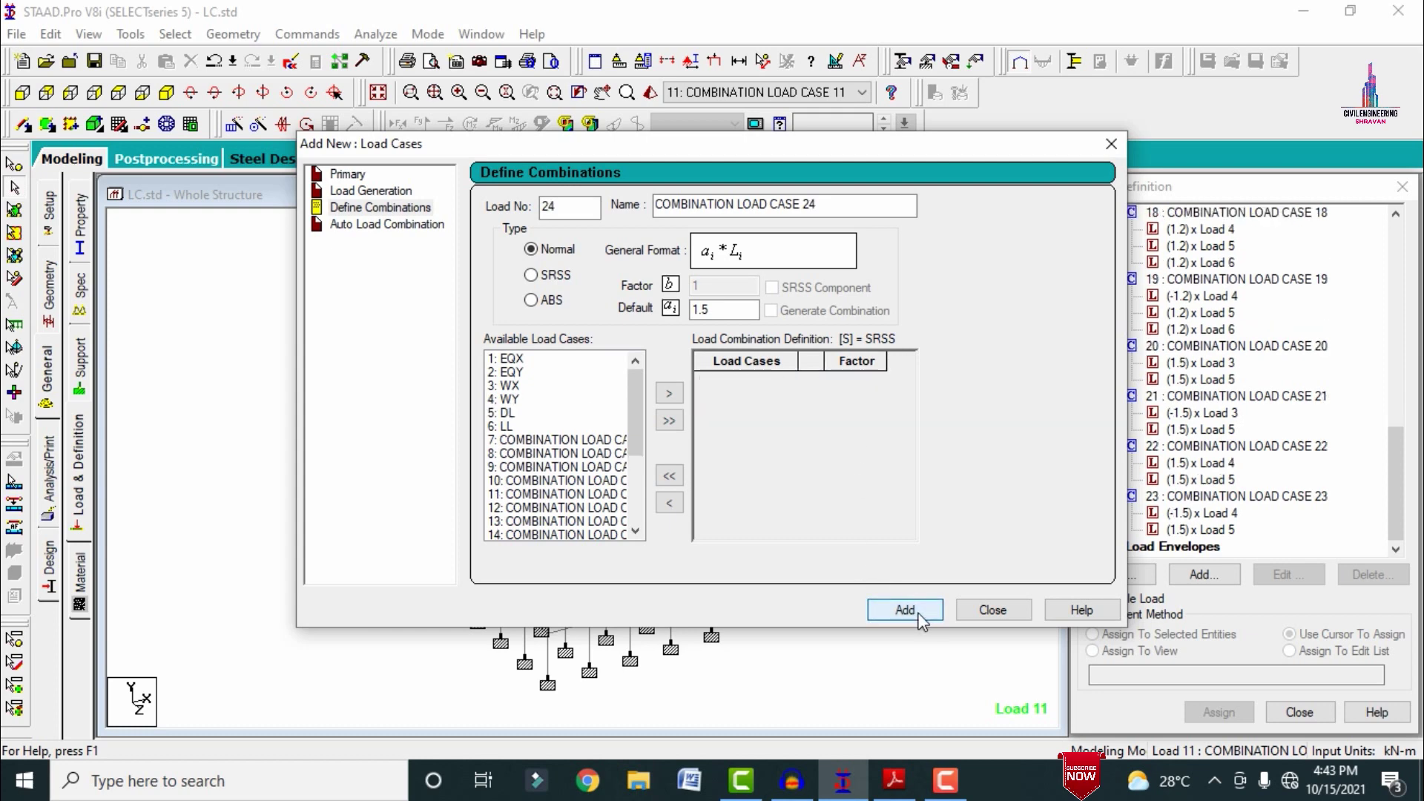
- Check the 0.9DL seismic combinations 18 to 21 in ASDF.pdf in Adobe Reader and return to STAAD.Pro
{"action": "left_click", "coordinate": [894, 781]}
{"action": "left_click_drag", "start_coordinate": [417, 406], "coordinate": [534, 510]}
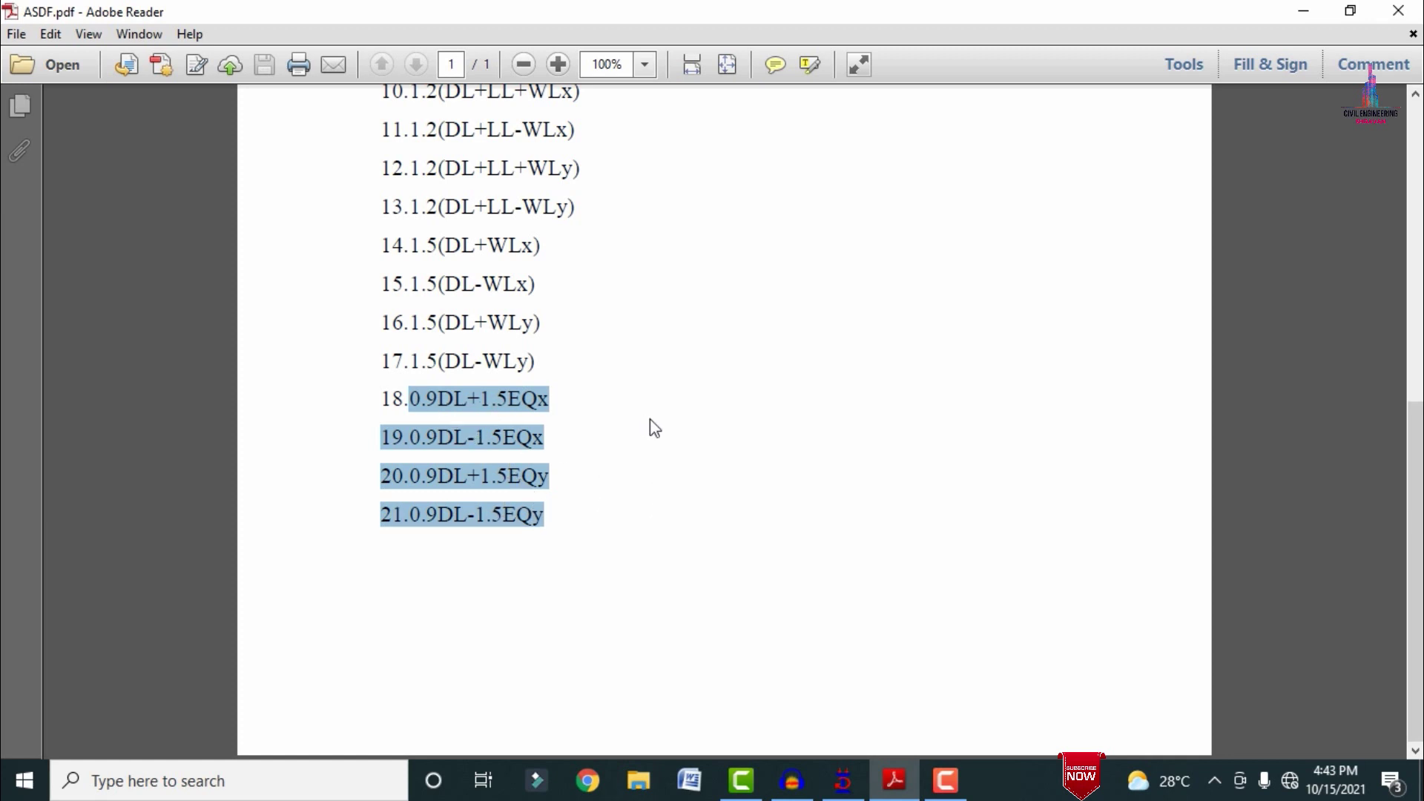
{"action": "left_click", "coordinate": [843, 779]}
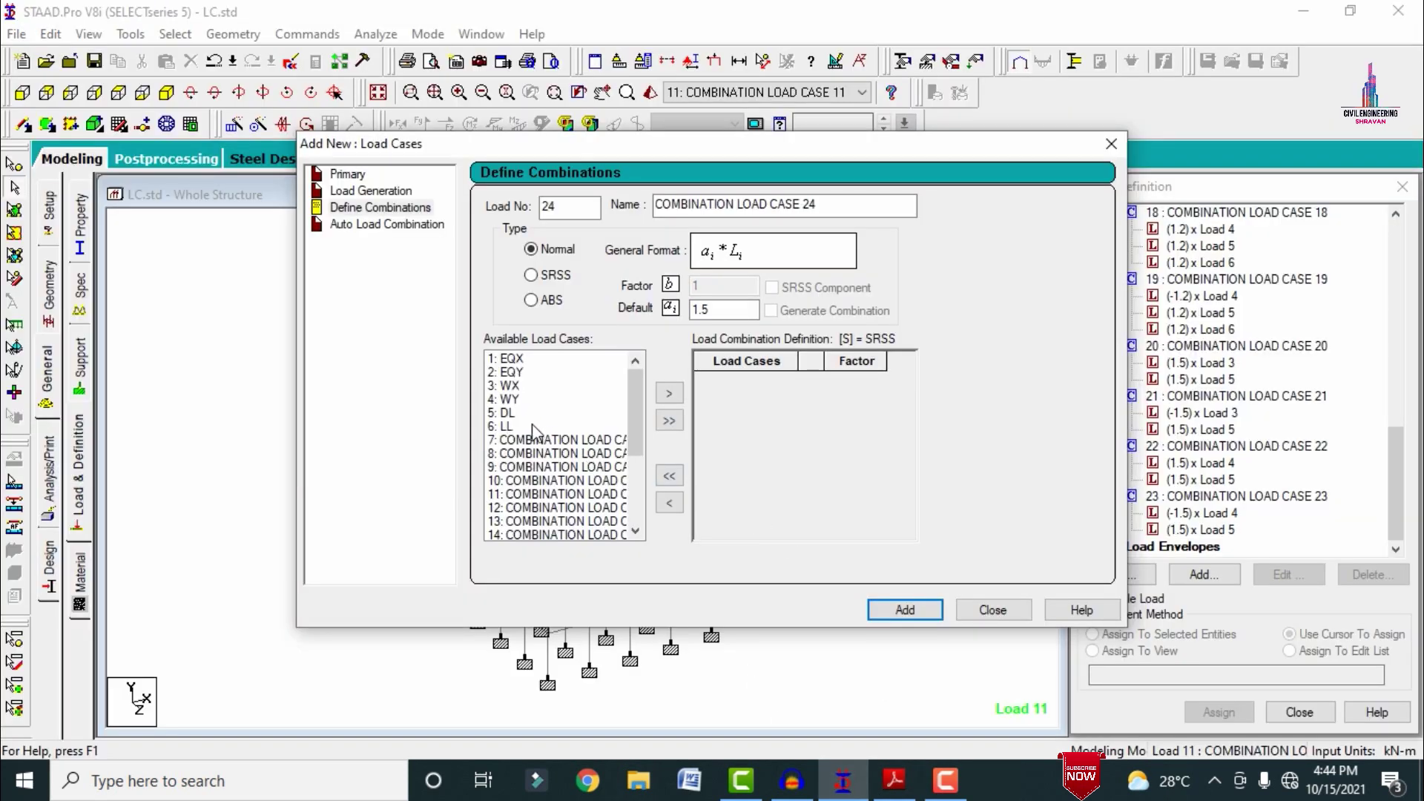
- Add a load combination of DL with factor 0.9 and EQX with factor 1.5
{"action": "double_click", "coordinate": [701, 310]}
{"action": "type", "text": "0.9"}
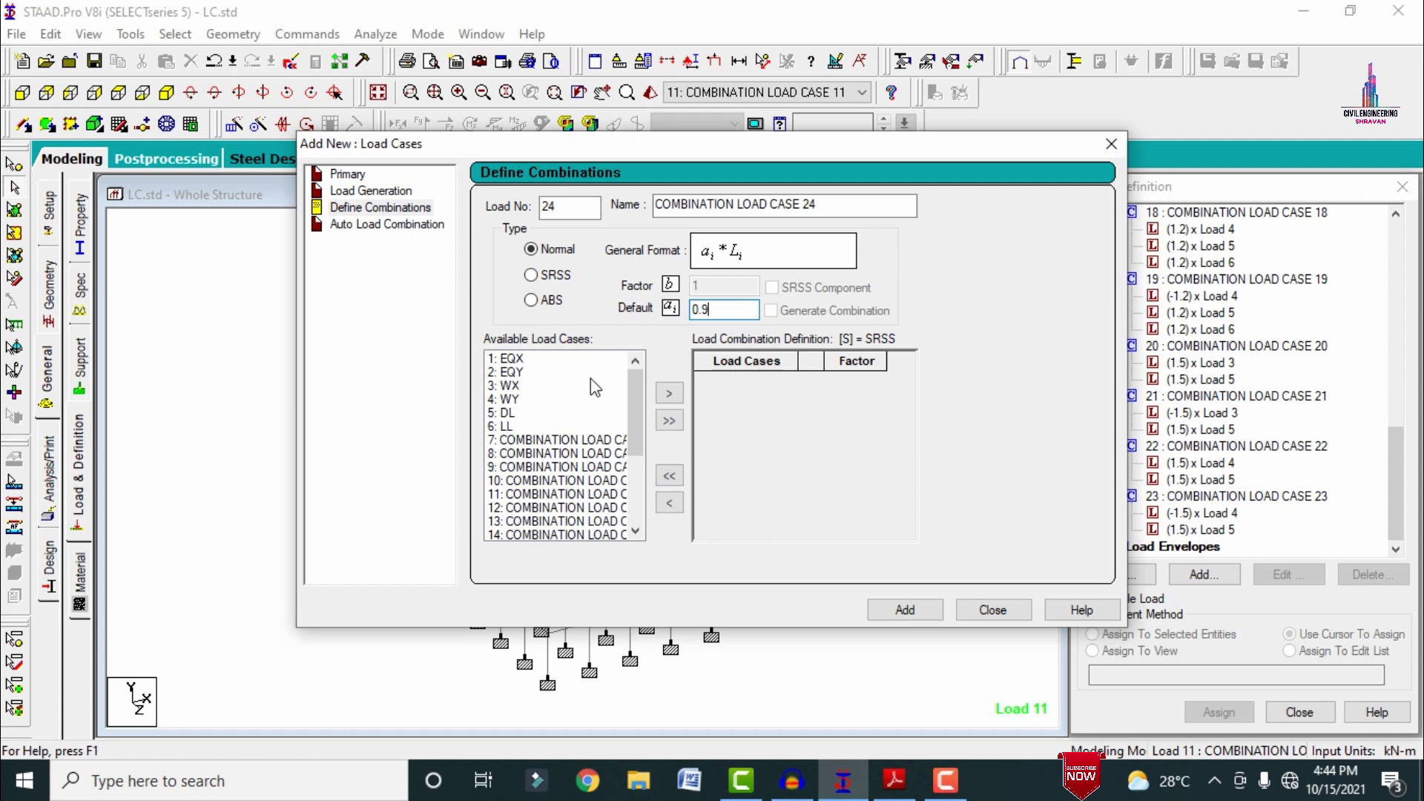
{"action": "left_click", "coordinate": [511, 412]}
{"action": "left_click", "coordinate": [669, 394]}
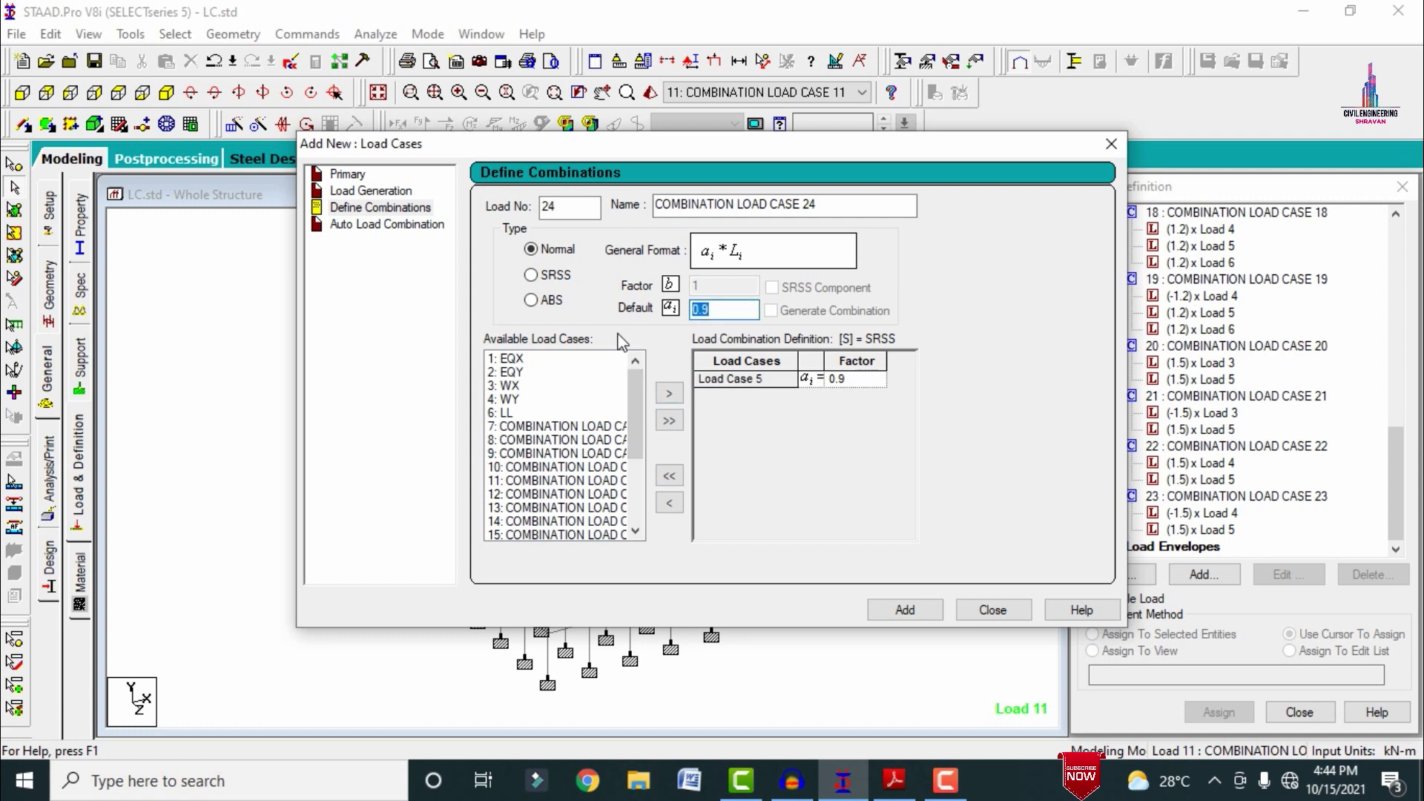
{"action": "type", "text": "1"}
{"action": "left_click", "coordinate": [521, 360]}
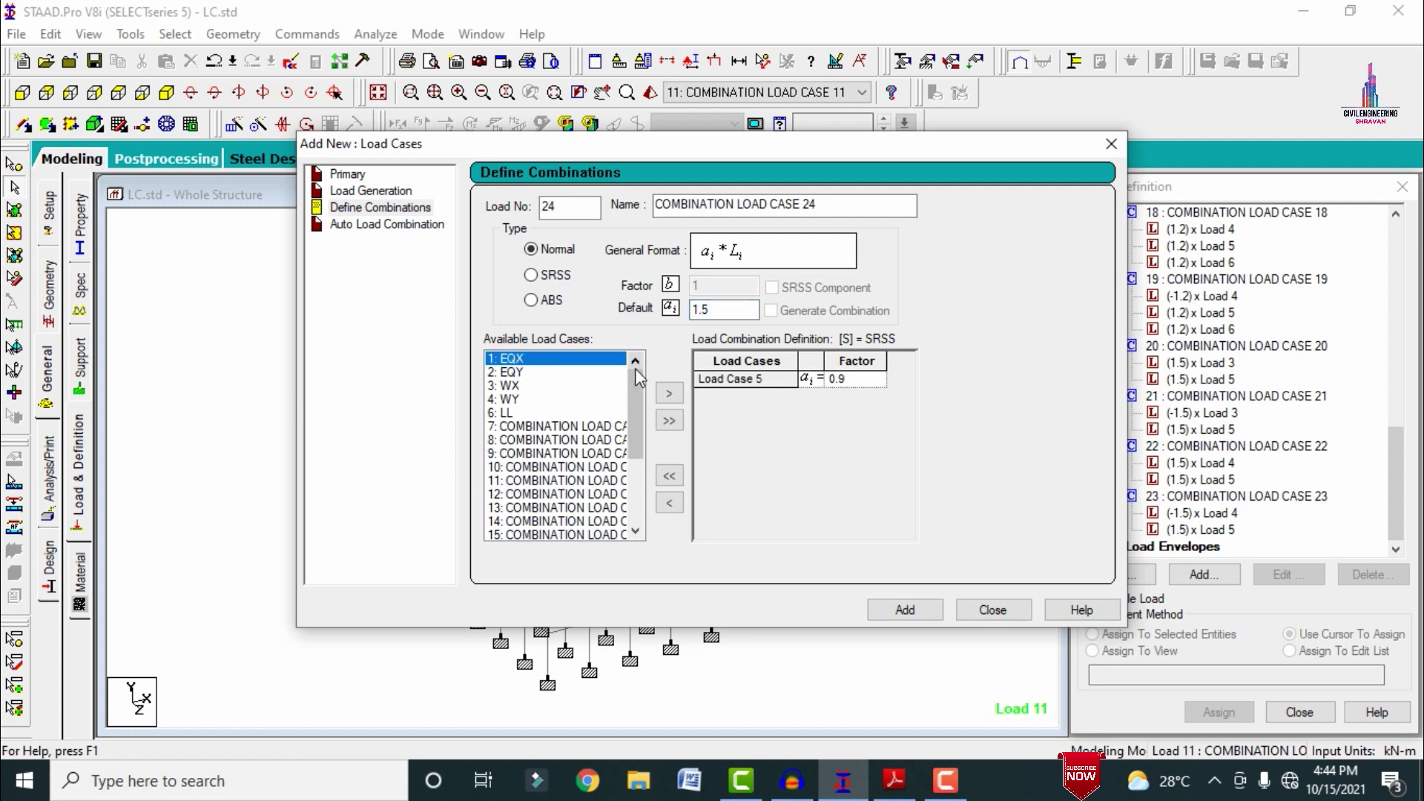
{"action": "left_click", "coordinate": [669, 394]}
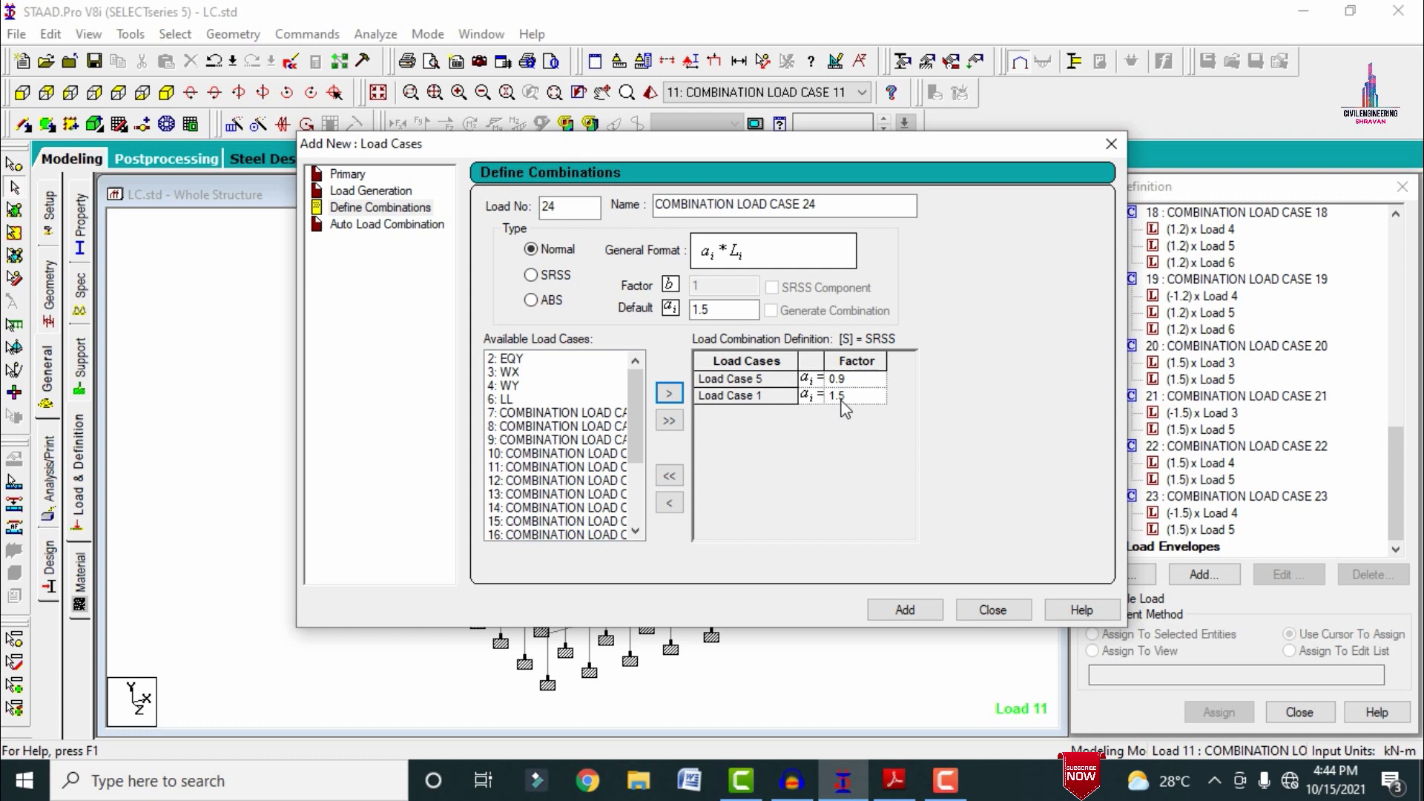
{"action": "left_click", "coordinate": [919, 611]}
- Add a load combination of DL with factor 0.9 and EQX with factor -1.5
{"action": "double_click", "coordinate": [738, 312]}
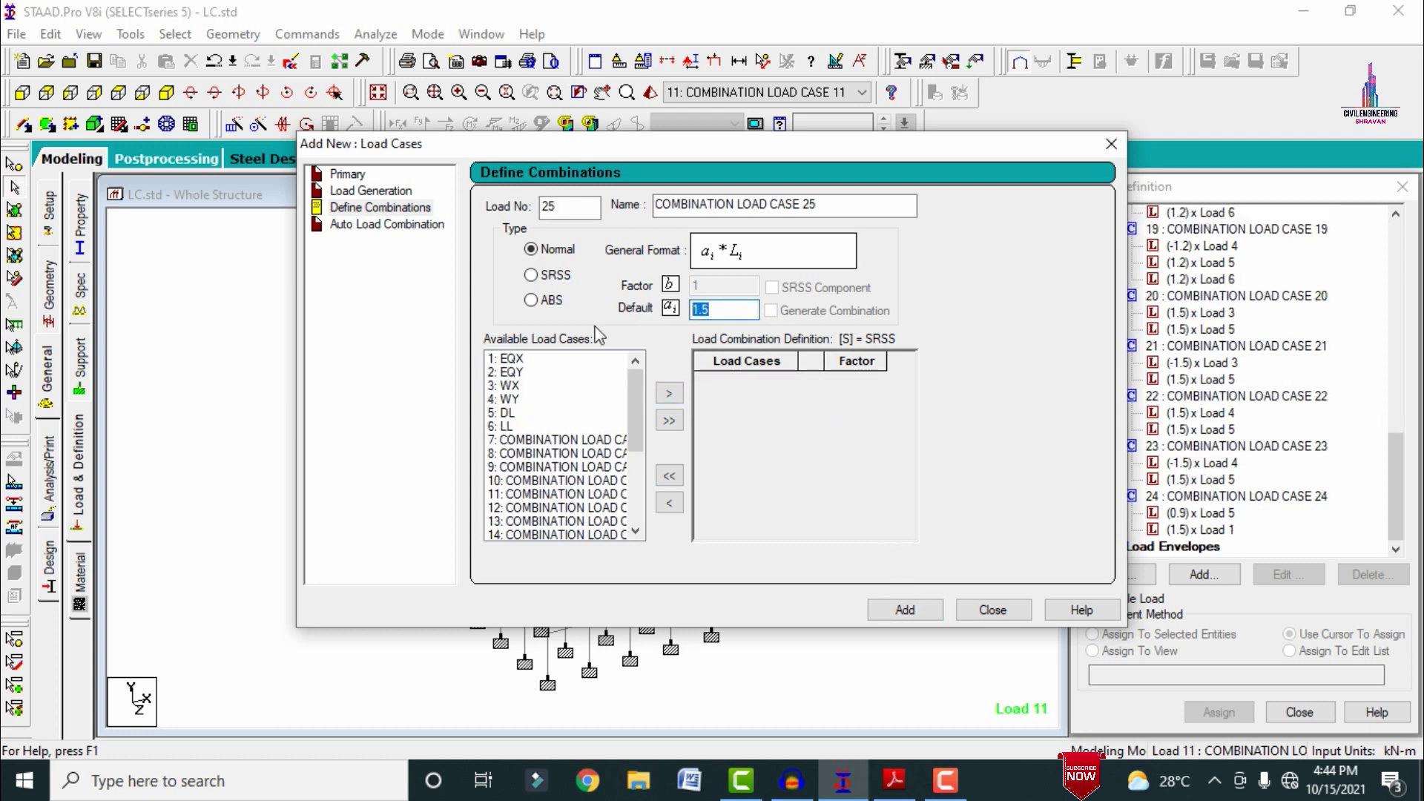
{"action": "type", "text": "0.9"}
{"action": "left_click", "coordinate": [526, 413]}
{"action": "left_click", "coordinate": [669, 394]}
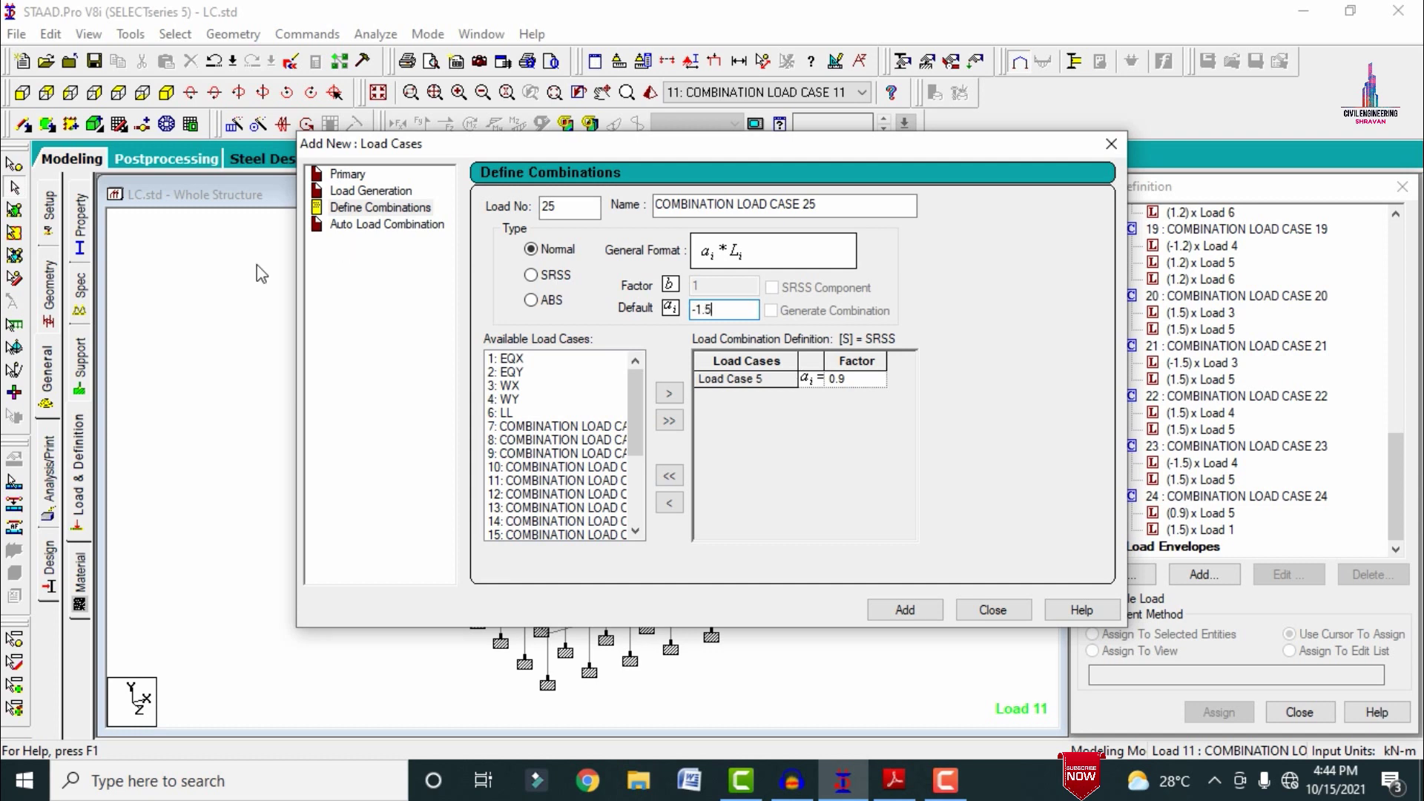
{"action": "left_click", "coordinate": [523, 359]}
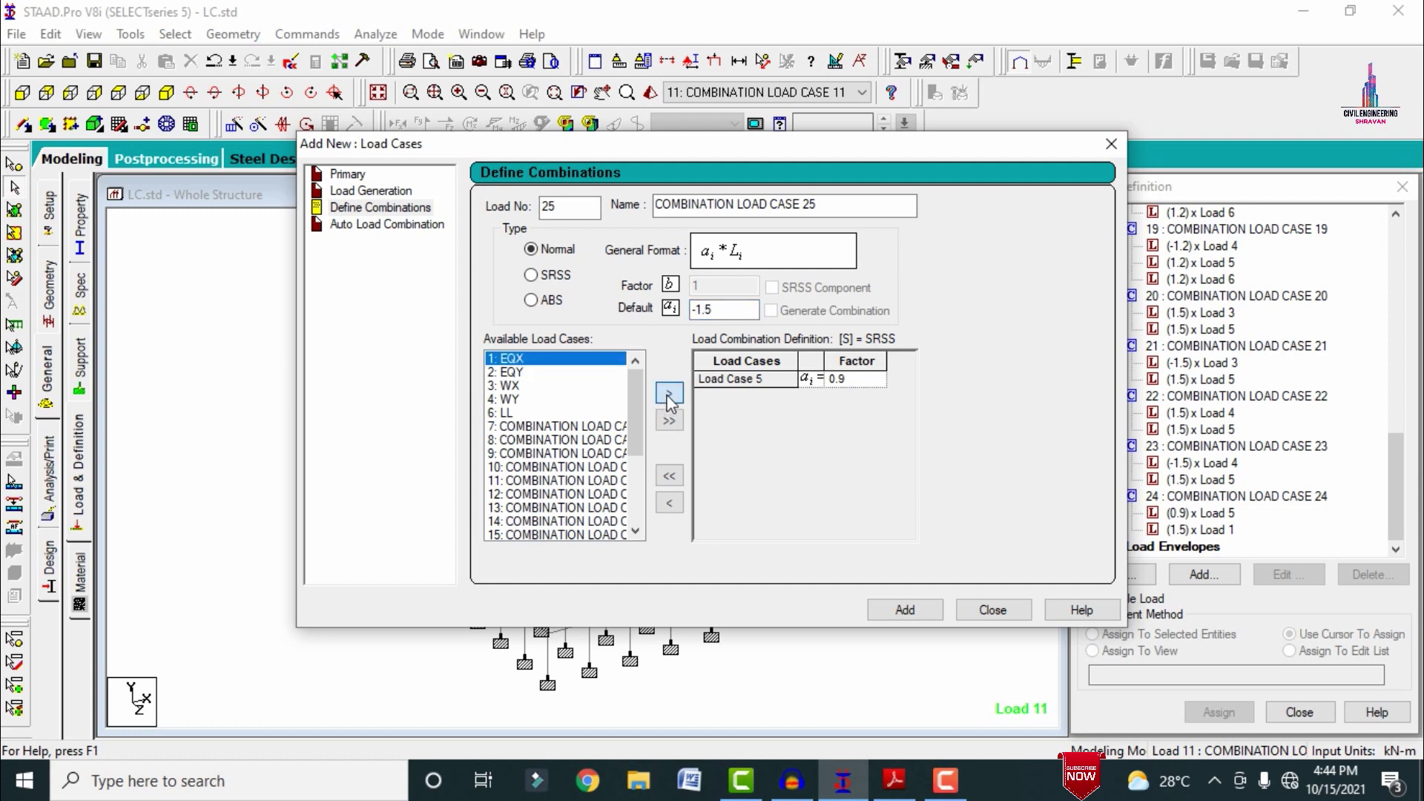
{"action": "left_click", "coordinate": [669, 399]}
{"action": "left_click", "coordinate": [928, 613]}
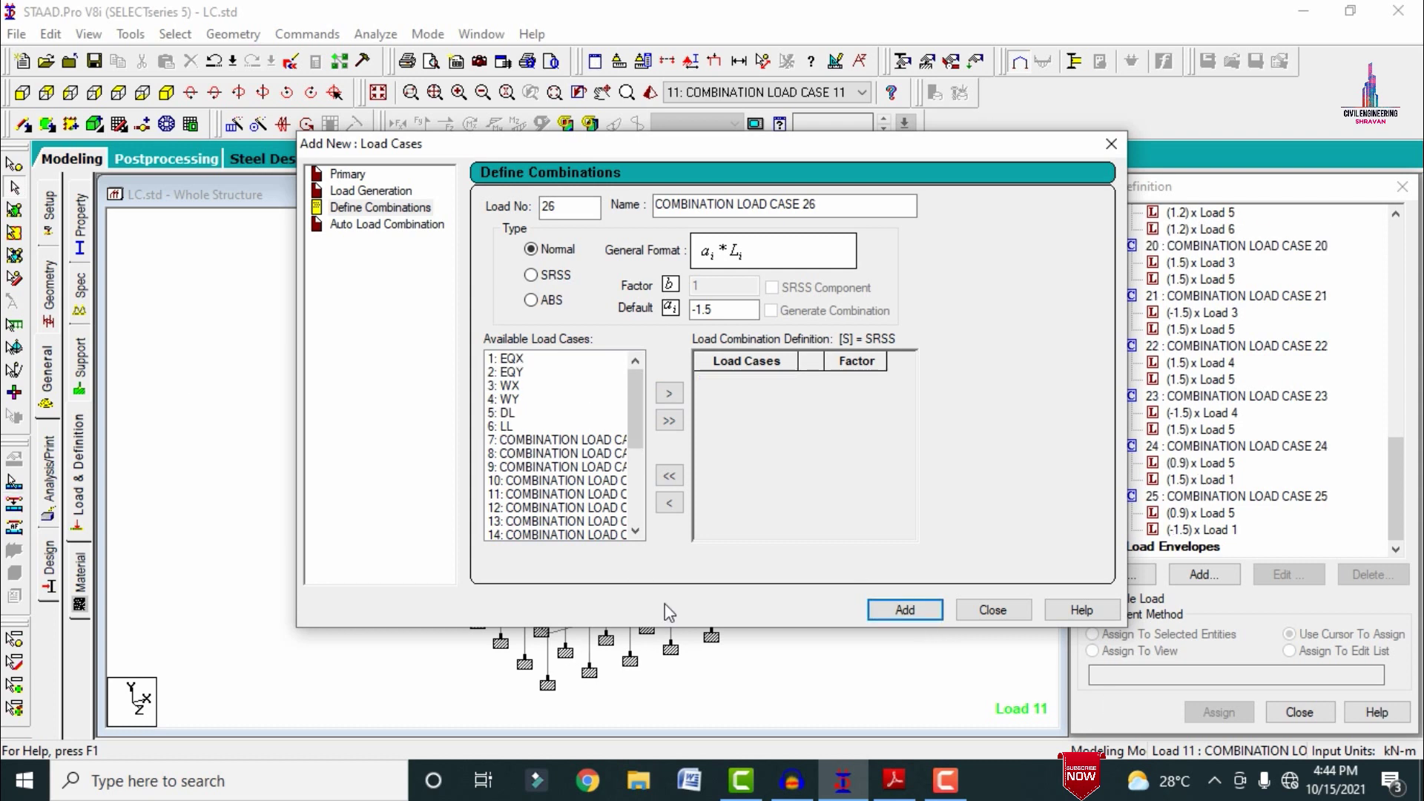
- Add a load combination of DL with factor 0.9 and EQY with factor 1.5
{"action": "left_click_drag", "start_coordinate": [740, 307], "coordinate": [692, 310]}
{"action": "type", "text": "0.9"}
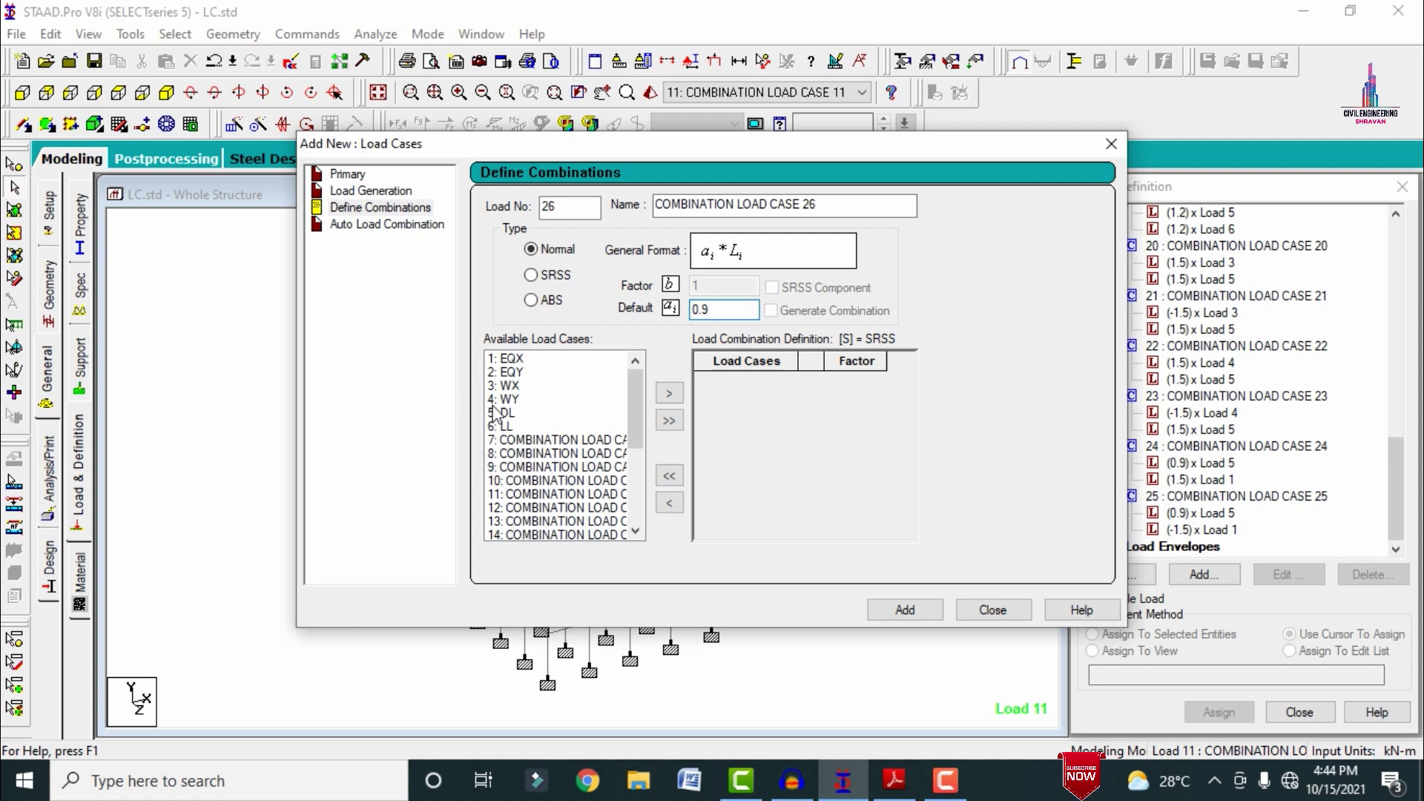
{"action": "left_click", "coordinate": [510, 413]}
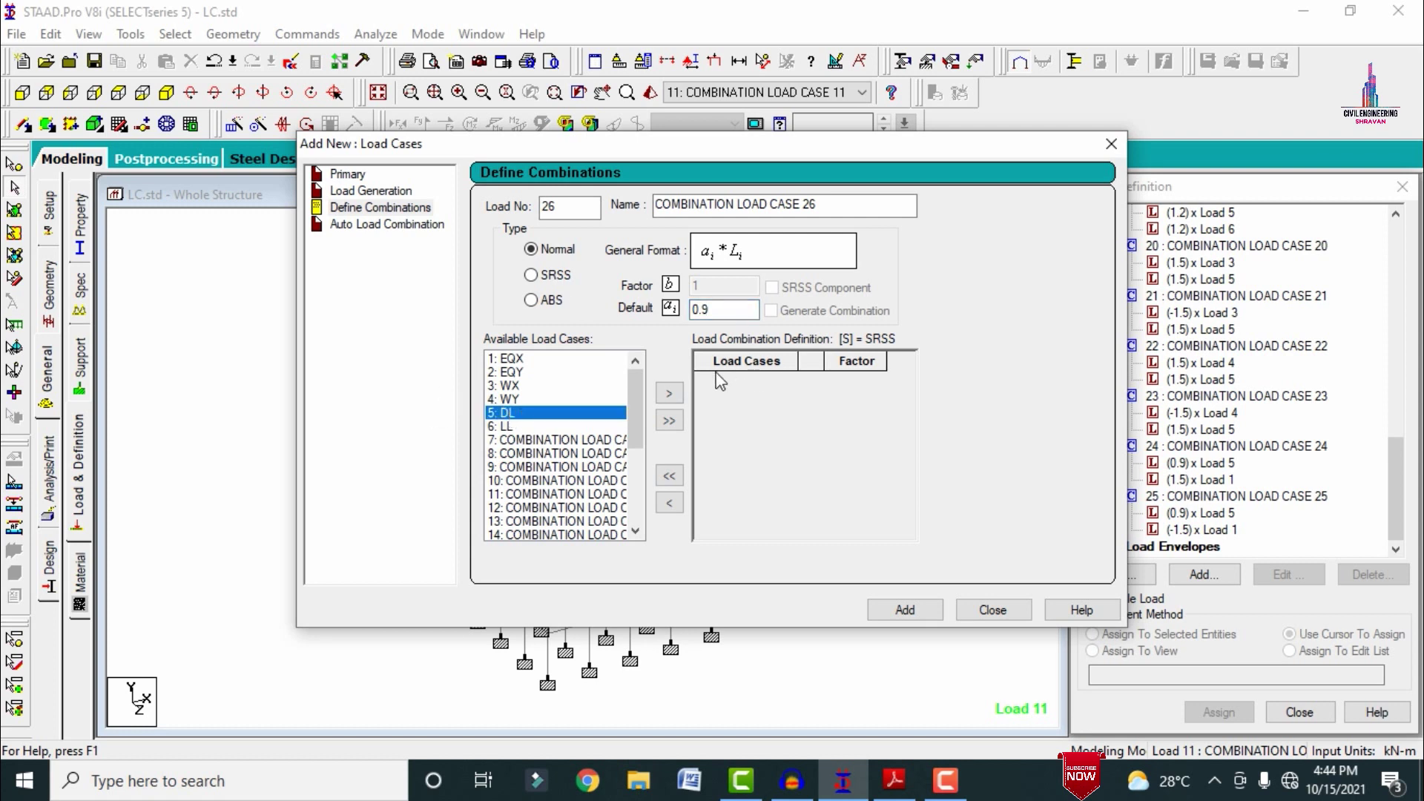
{"action": "left_click", "coordinate": [669, 394]}
{"action": "left_click_drag", "start_coordinate": [742, 309], "coordinate": [693, 310]}
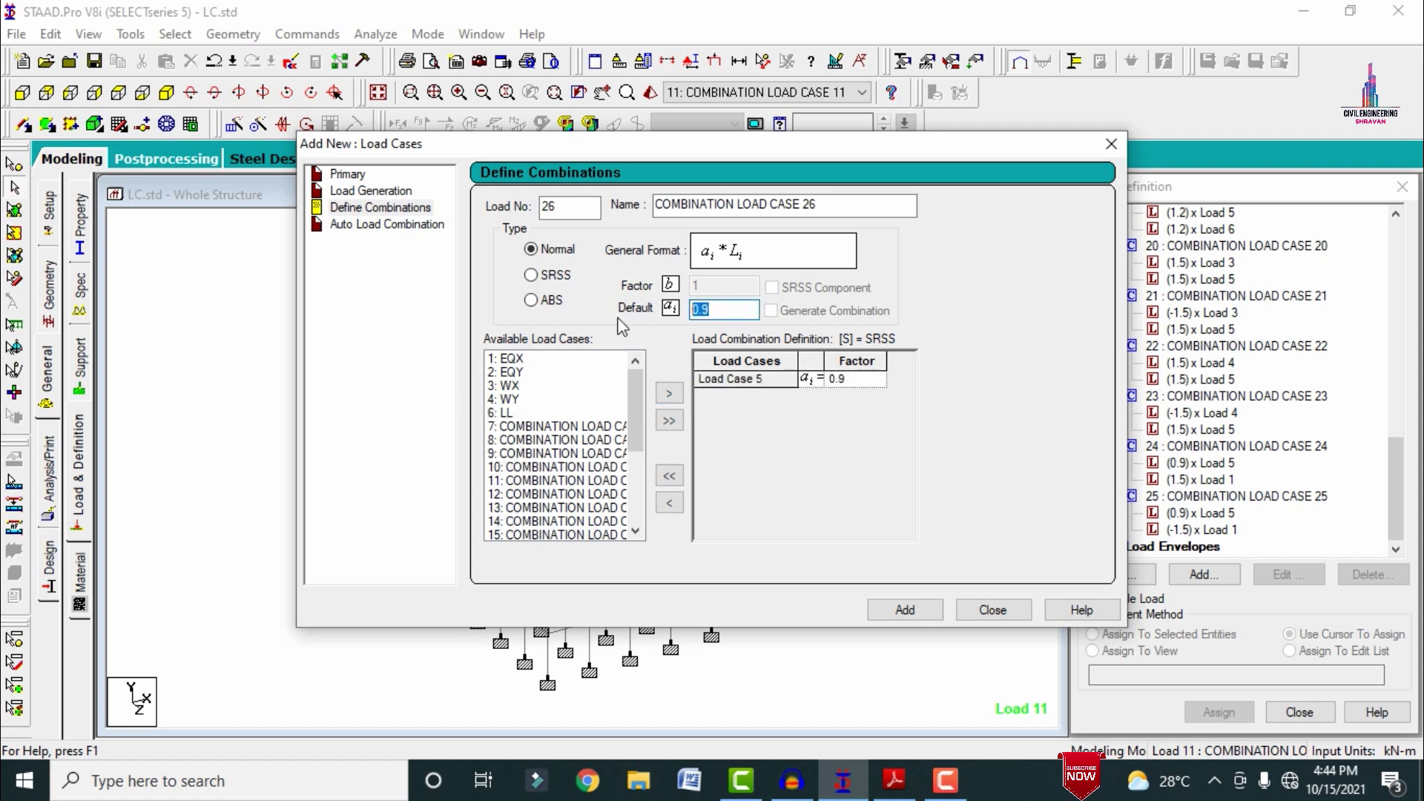
{"action": "type", "text": "-"}
{"action": "left_click", "coordinate": [519, 399]}
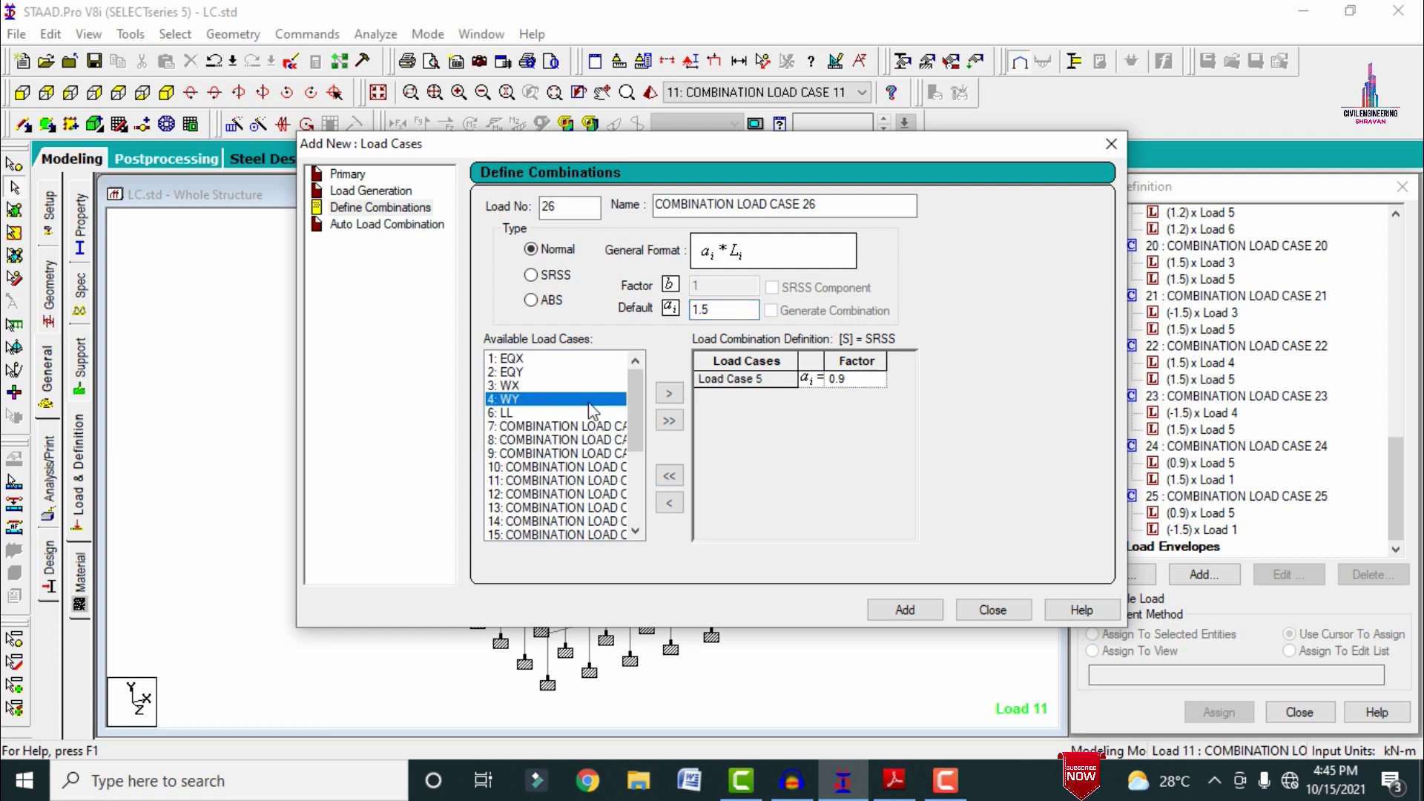
{"action": "left_click", "coordinate": [519, 373]}
{"action": "left_click", "coordinate": [675, 397]}
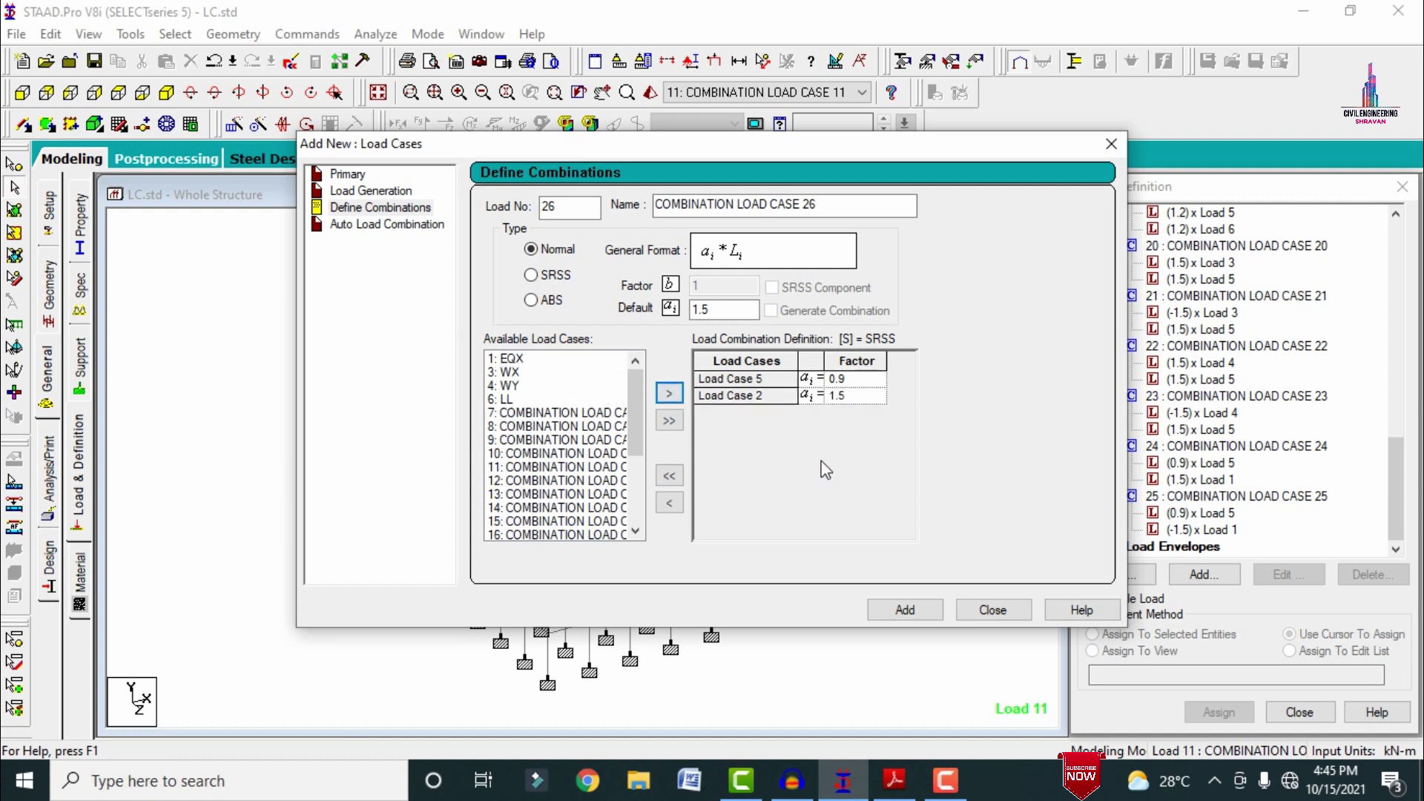
{"action": "left_click", "coordinate": [923, 611]}
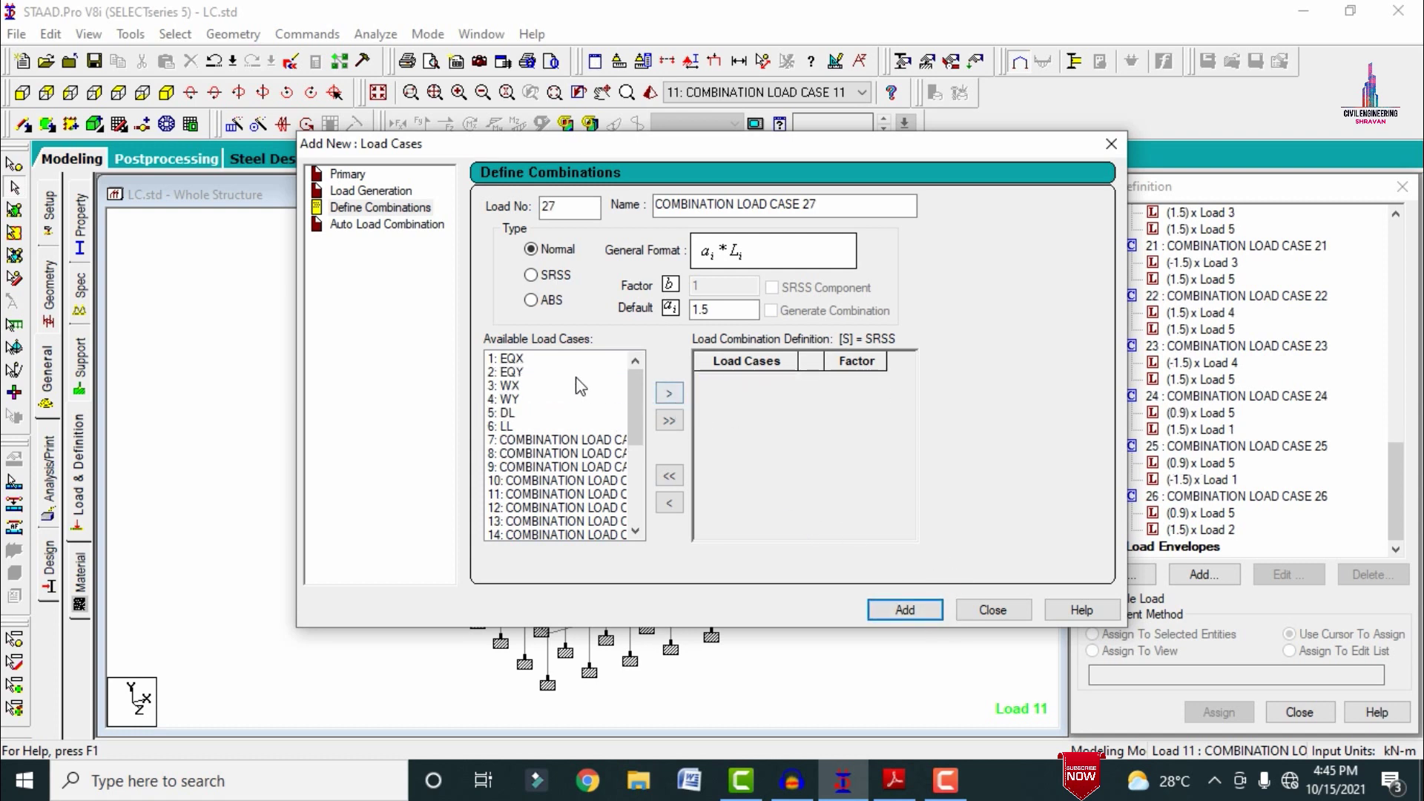
- Add a load combination of DL with factor 0.9 and EQY with factor -1.5 and finish defining combinations
{"action": "double_click", "coordinate": [713, 309]}
{"action": "type", "text": "0.9"}
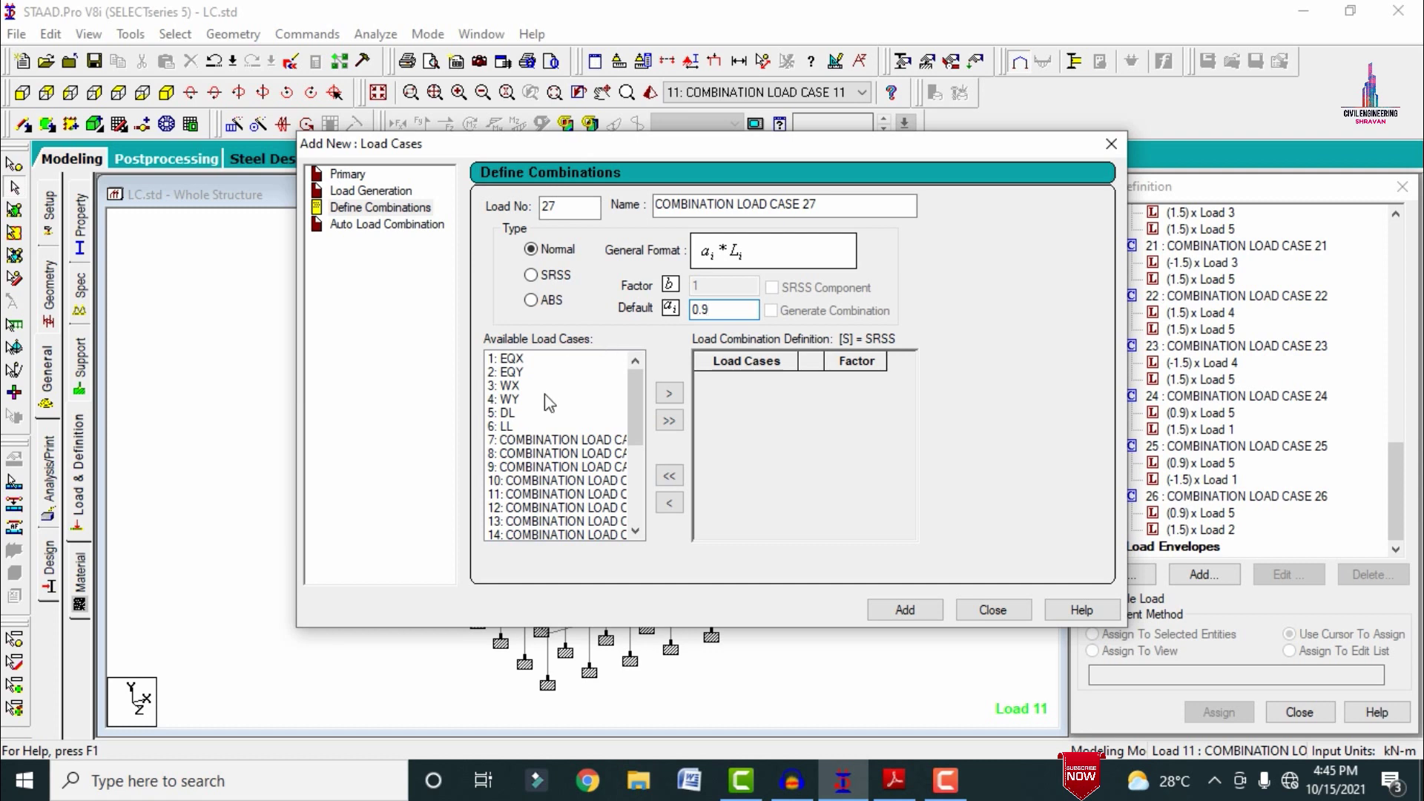
{"action": "left_click", "coordinate": [546, 412]}
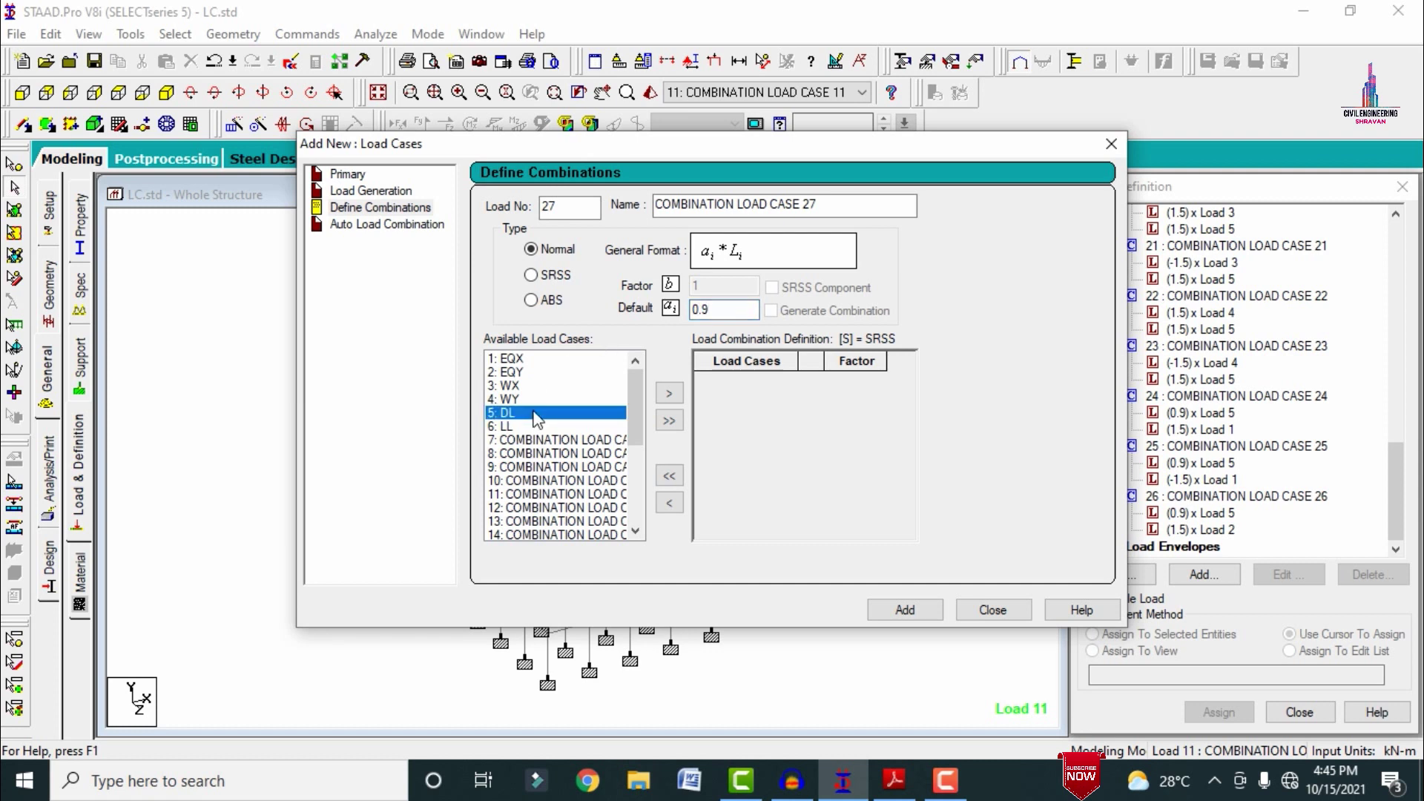
{"action": "left_click", "coordinate": [669, 394]}
{"action": "double_click", "coordinate": [723, 309]}
{"action": "type", "text": "-1.5"}
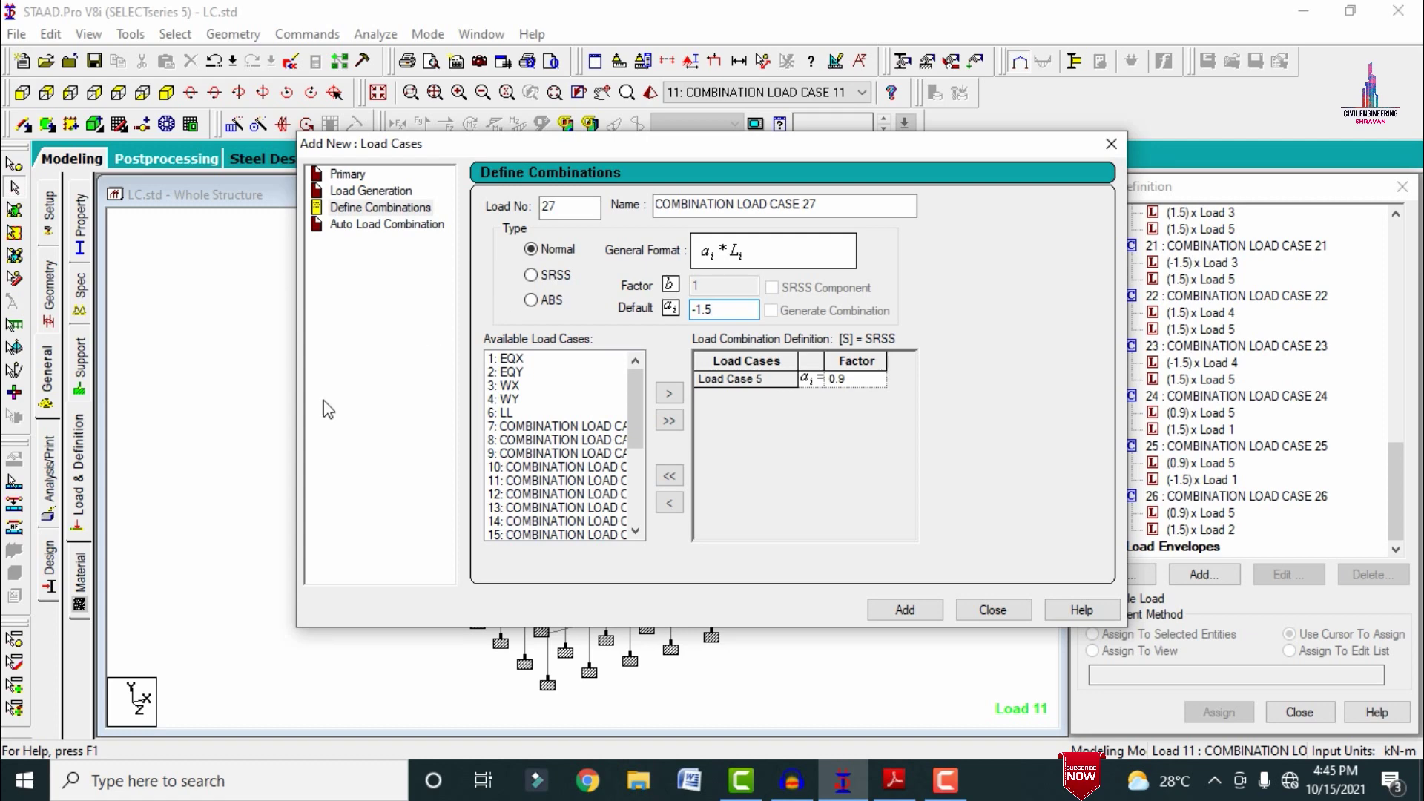
{"action": "left_click", "coordinate": [519, 372]}
{"action": "left_click", "coordinate": [669, 393]}
{"action": "left_click", "coordinate": [927, 608]}
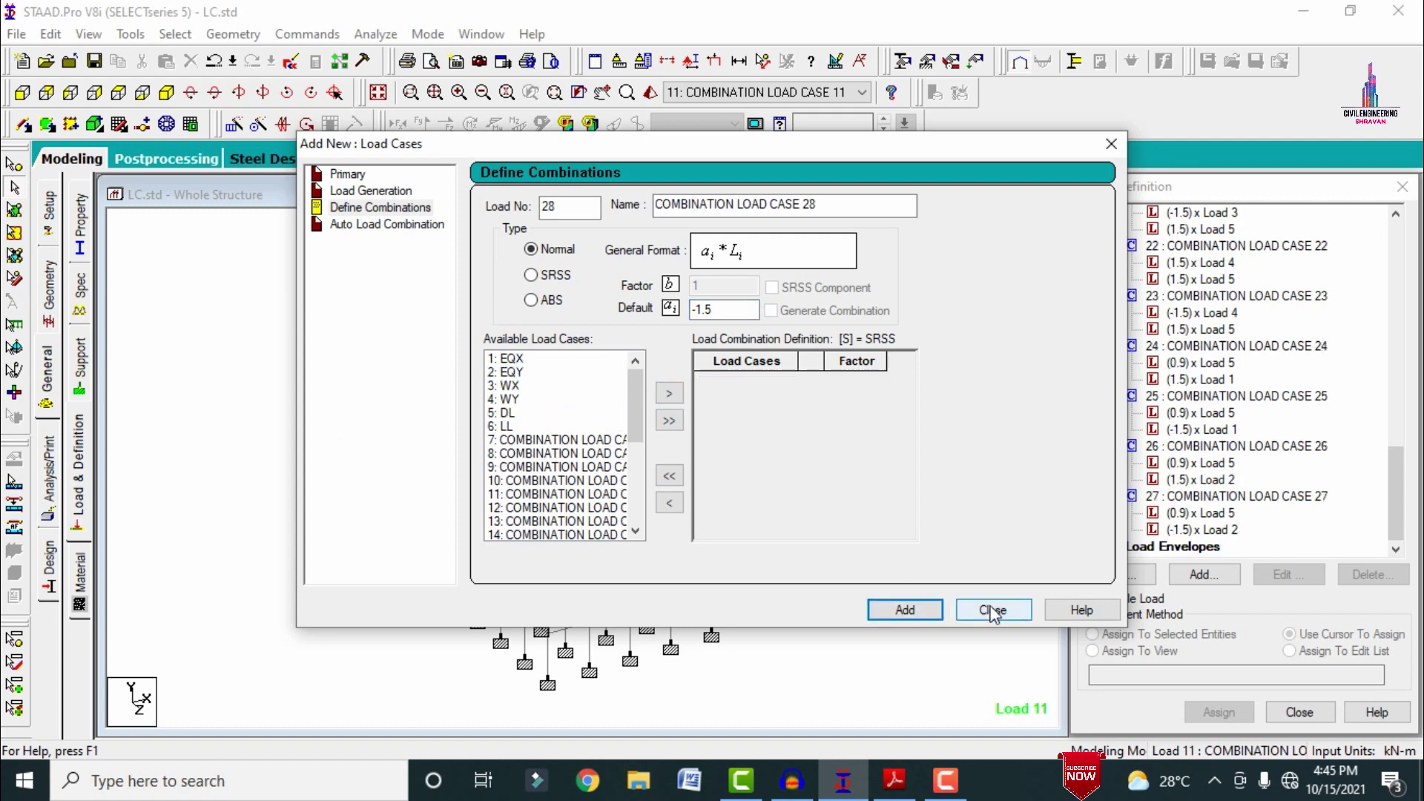
{"action": "left_click", "coordinate": [993, 610]}
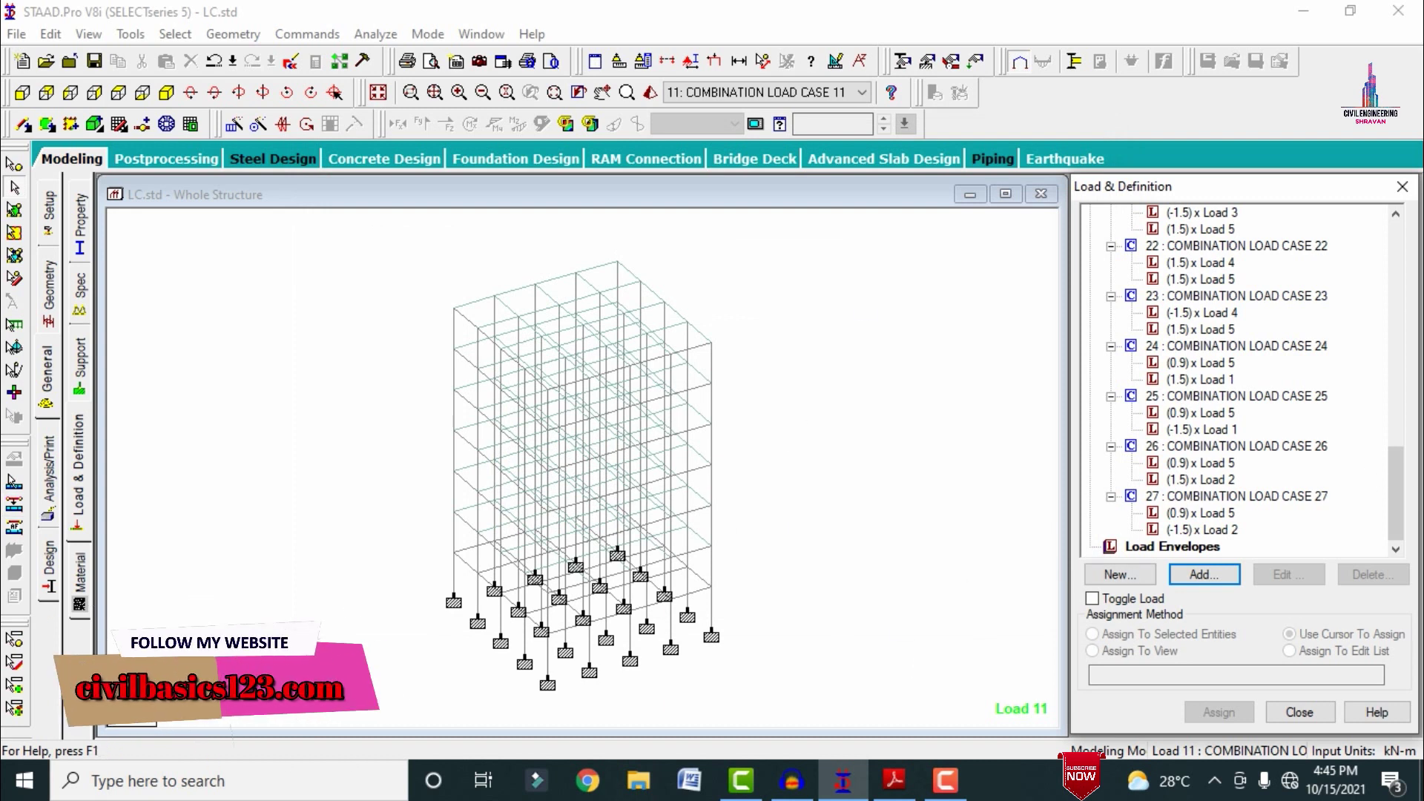
- Review the primary load cases and the load combinations 7 to 27 in the load case list
{"action": "left_click_drag", "start_coordinate": [1396, 494], "coordinate": [1382, 305]}
{"action": "left_click", "coordinate": [1189, 263]}
{"action": "left_click", "coordinate": [1195, 280]}
{"action": "left_click", "coordinate": [1202, 296]}
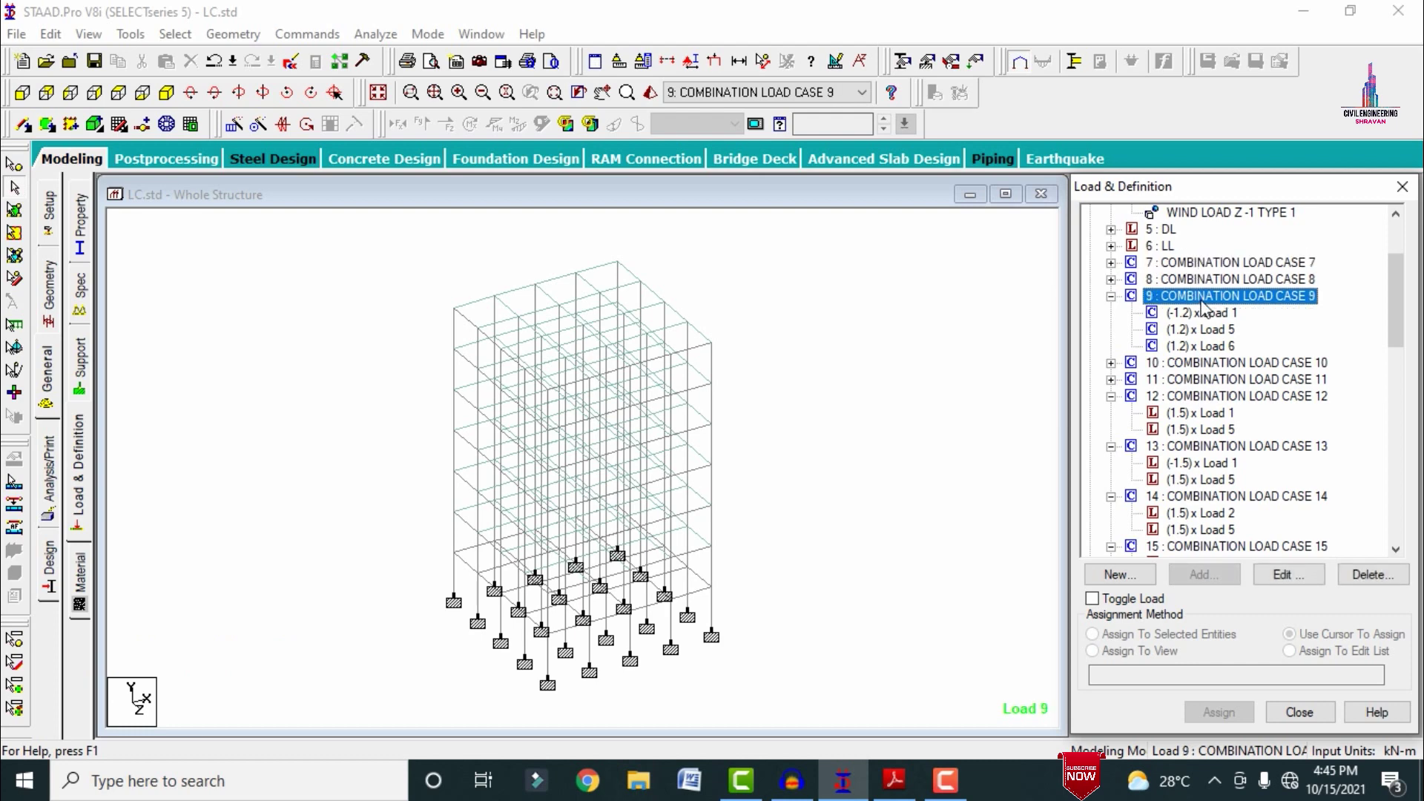
{"action": "left_click", "coordinate": [1193, 362]}
{"action": "left_click", "coordinate": [1192, 379]}
{"action": "left_click", "coordinate": [1189, 396]}
{"action": "left_click", "coordinate": [1184, 447]}
{"action": "left_click", "coordinate": [1174, 497]}
{"action": "left_click", "coordinate": [1190, 548]}
{"action": "scroll", "coordinate": [1206, 449], "scroll_direction": "down", "scroll_amount": 6}
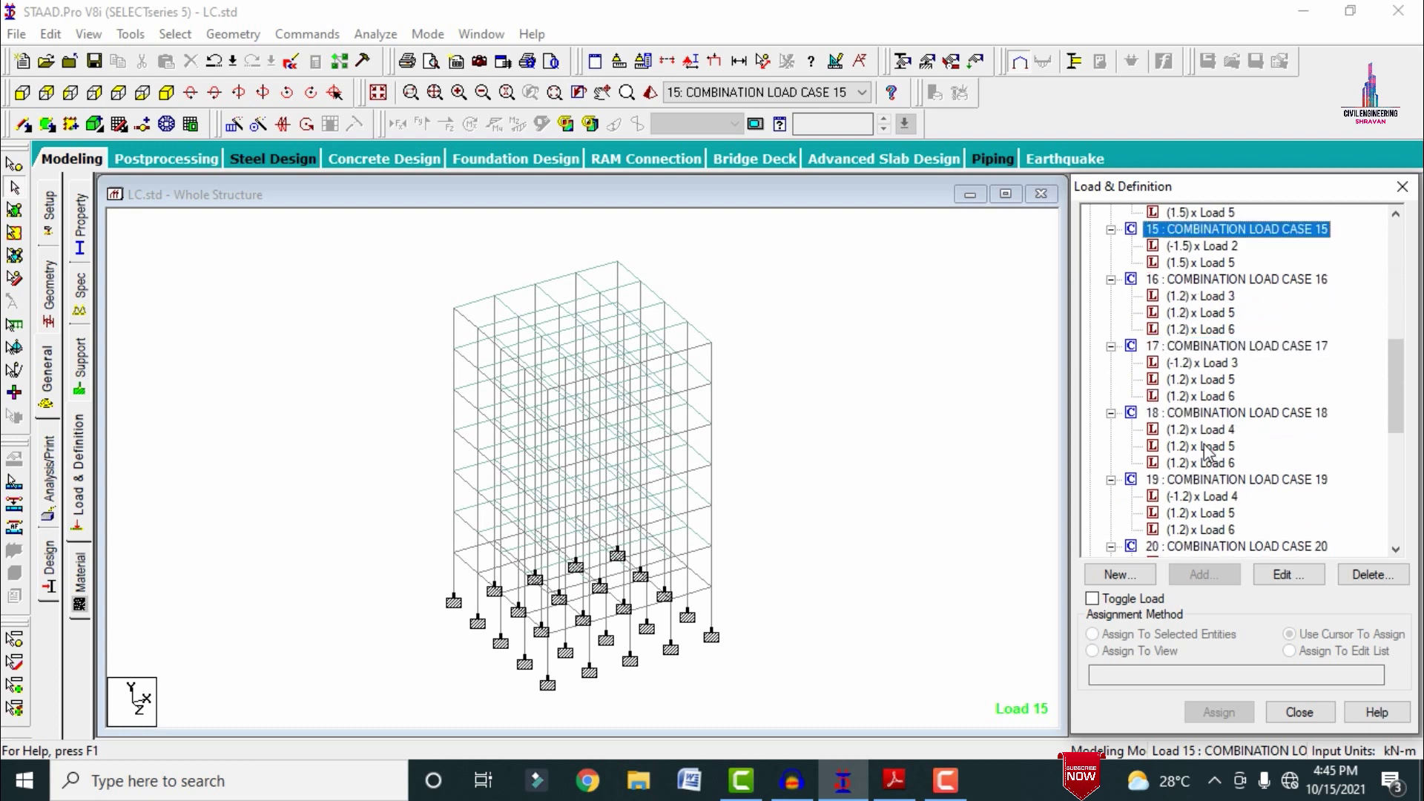
{"action": "scroll", "coordinate": [1206, 449], "scroll_direction": "down", "scroll_amount": 8}
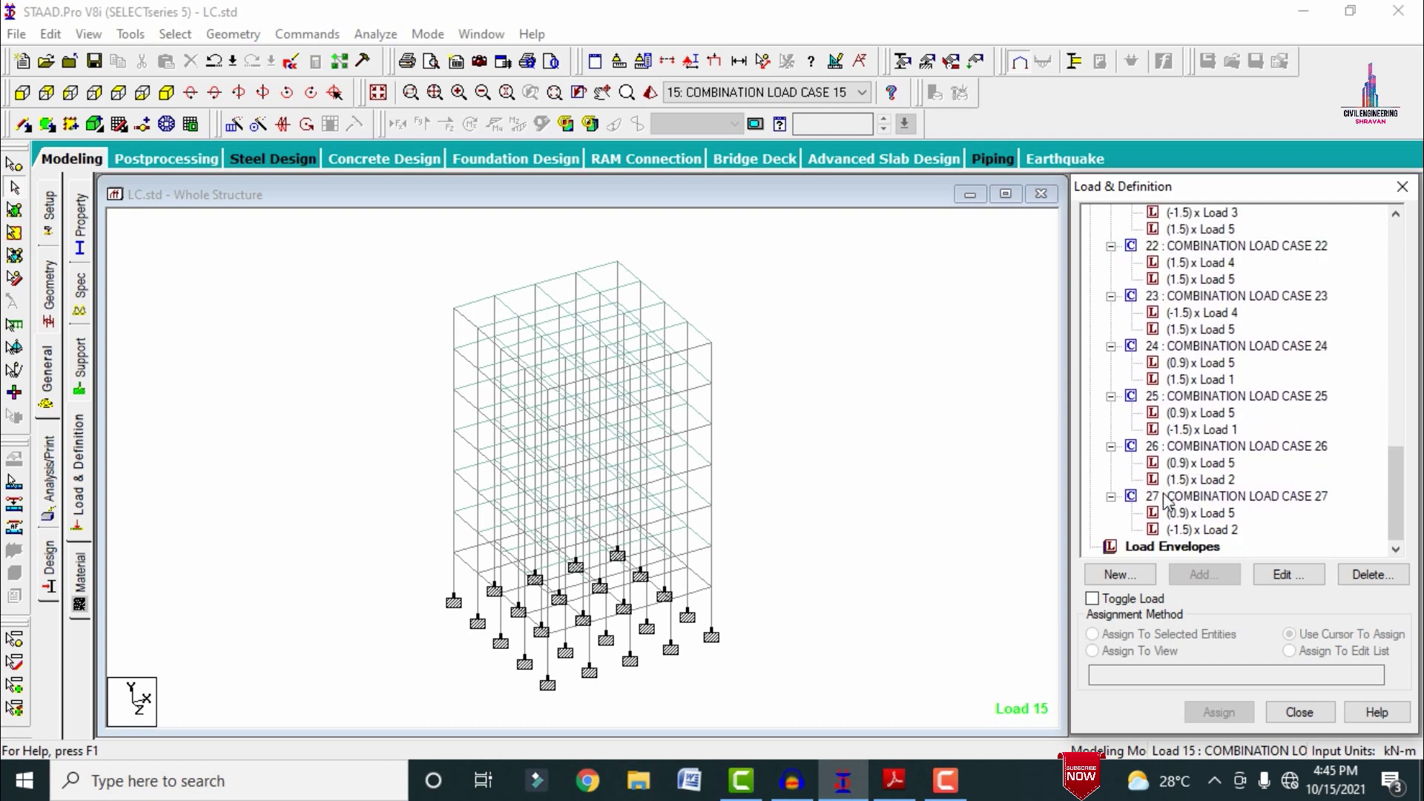
{"action": "left_click", "coordinate": [1166, 502]}
{"action": "left_click_drag", "start_coordinate": [1387, 474], "coordinate": [1328, 234]}
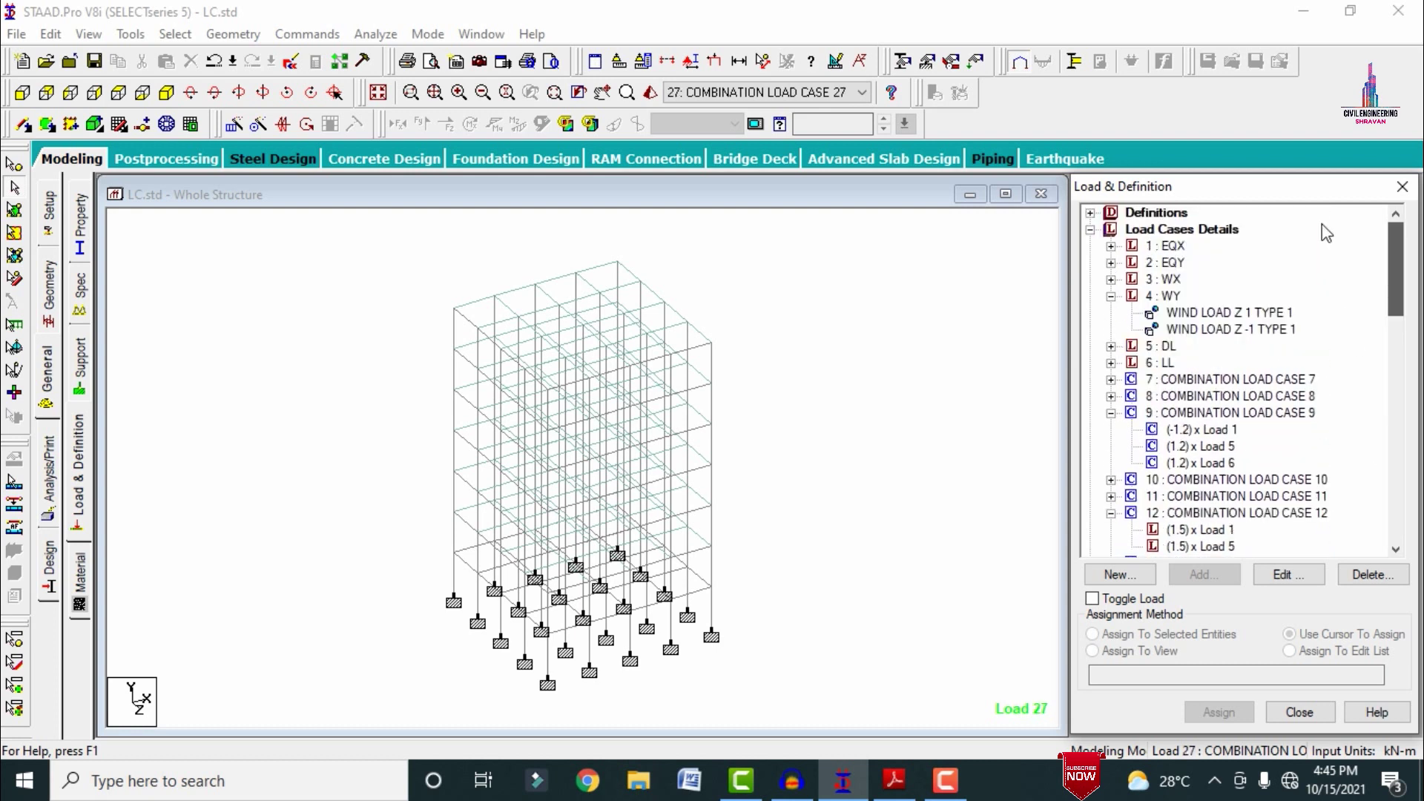
{"action": "left_click", "coordinate": [1166, 363]}
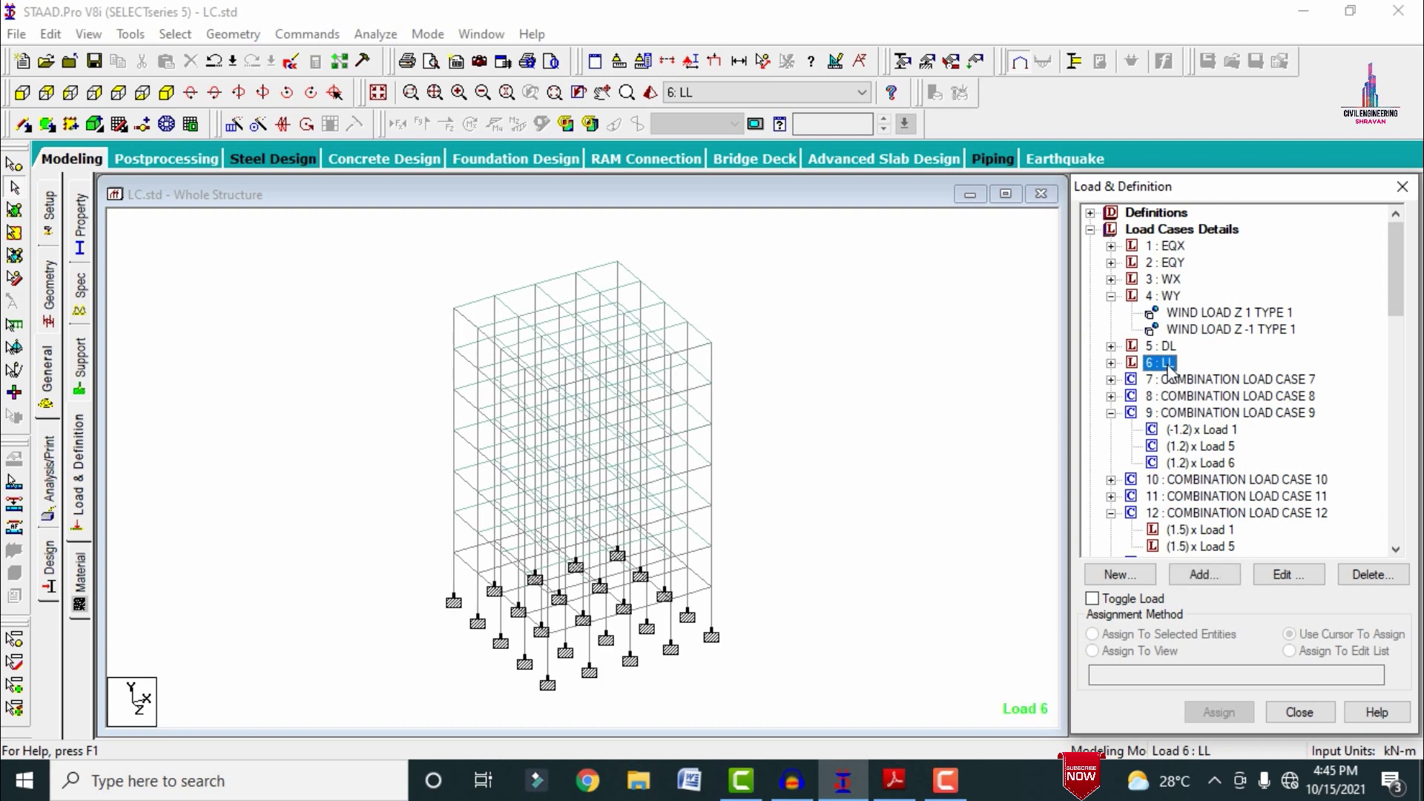
- Check the IS code references and the listed combinations in ASDF.pdf in Adobe Reader and return to STAAD.Pro
{"action": "left_click", "coordinate": [894, 780]}
{"action": "scroll", "coordinate": [639, 471], "scroll_direction": "up", "scroll_amount": 8}
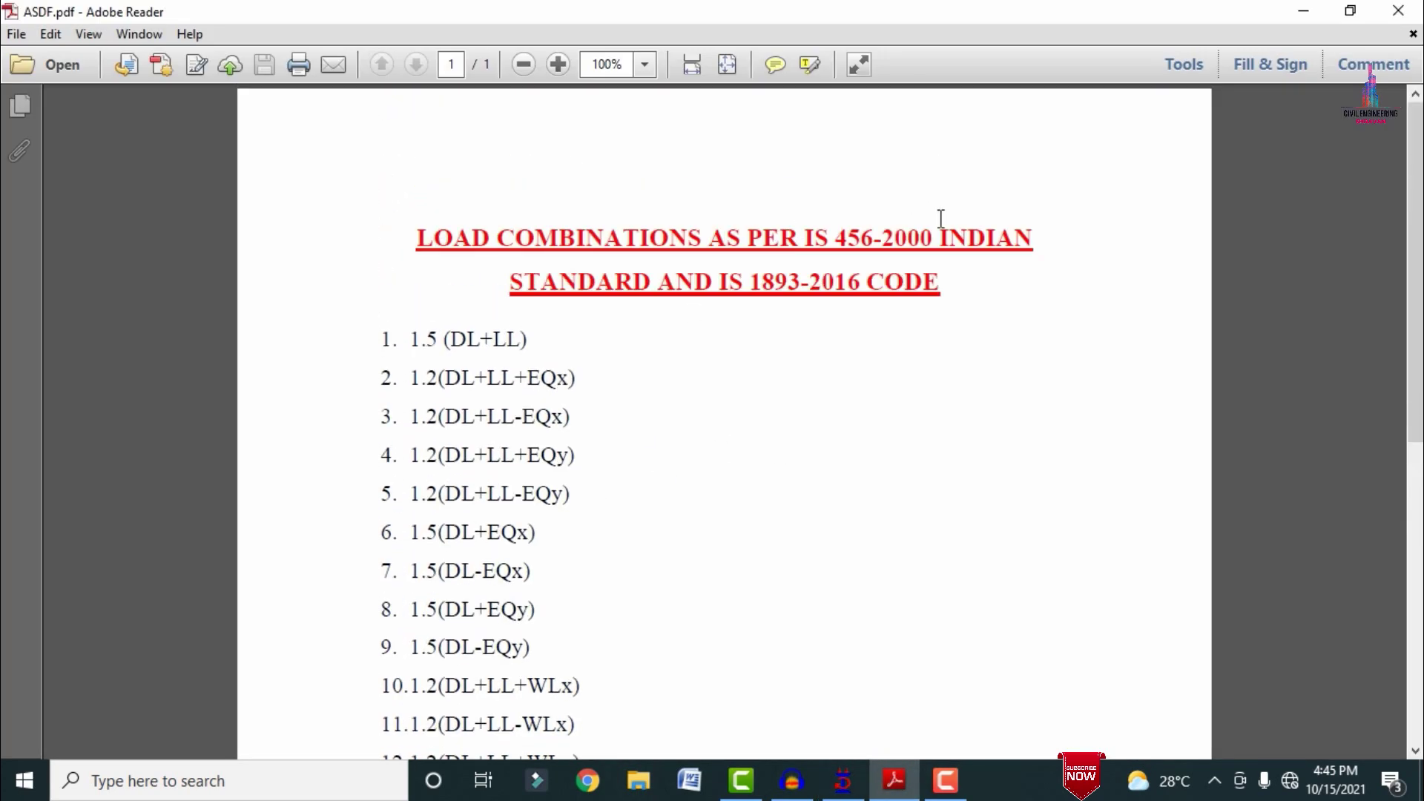
{"action": "left_click_drag", "start_coordinate": [813, 243], "coordinate": [883, 293]}
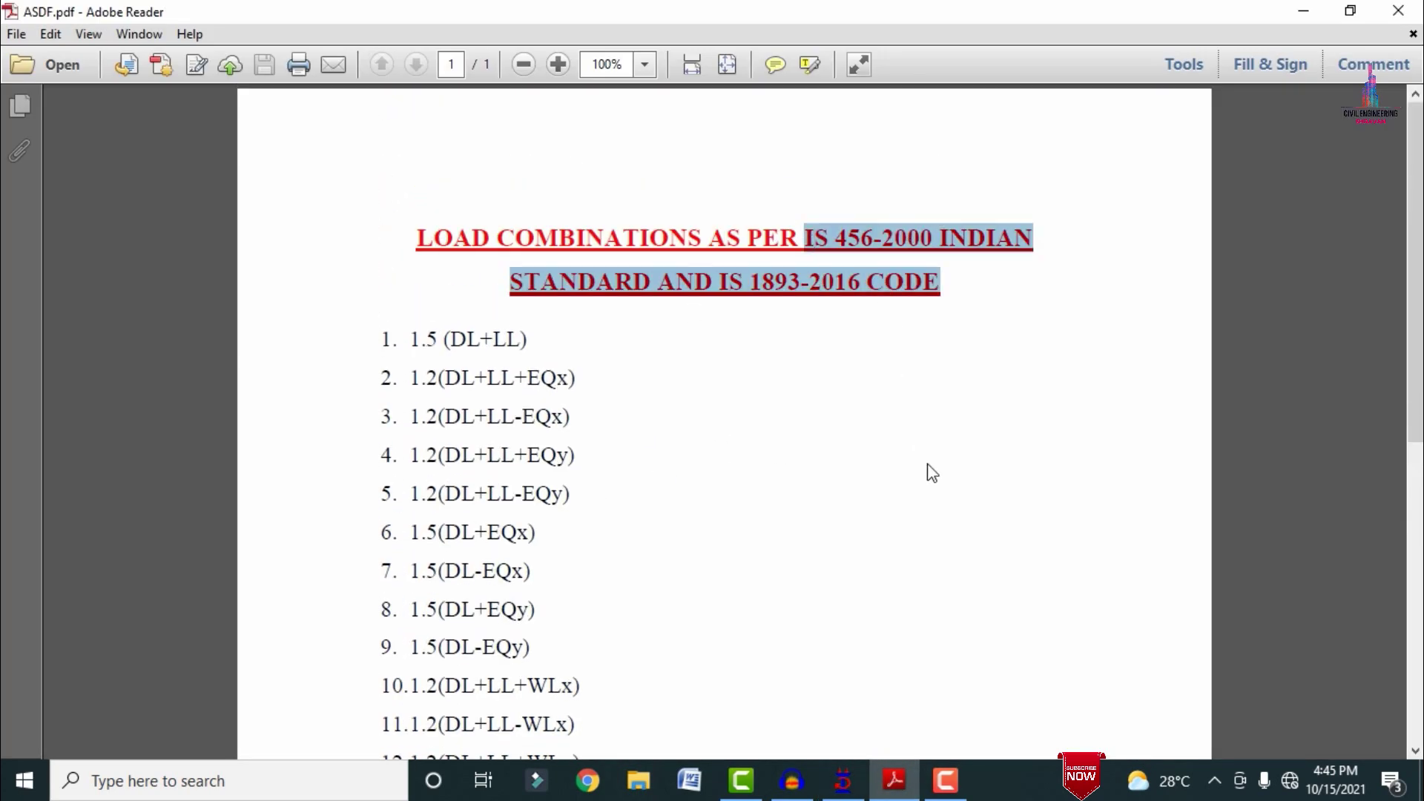
{"action": "scroll", "coordinate": [492, 524], "scroll_direction": "down", "scroll_amount": 8}
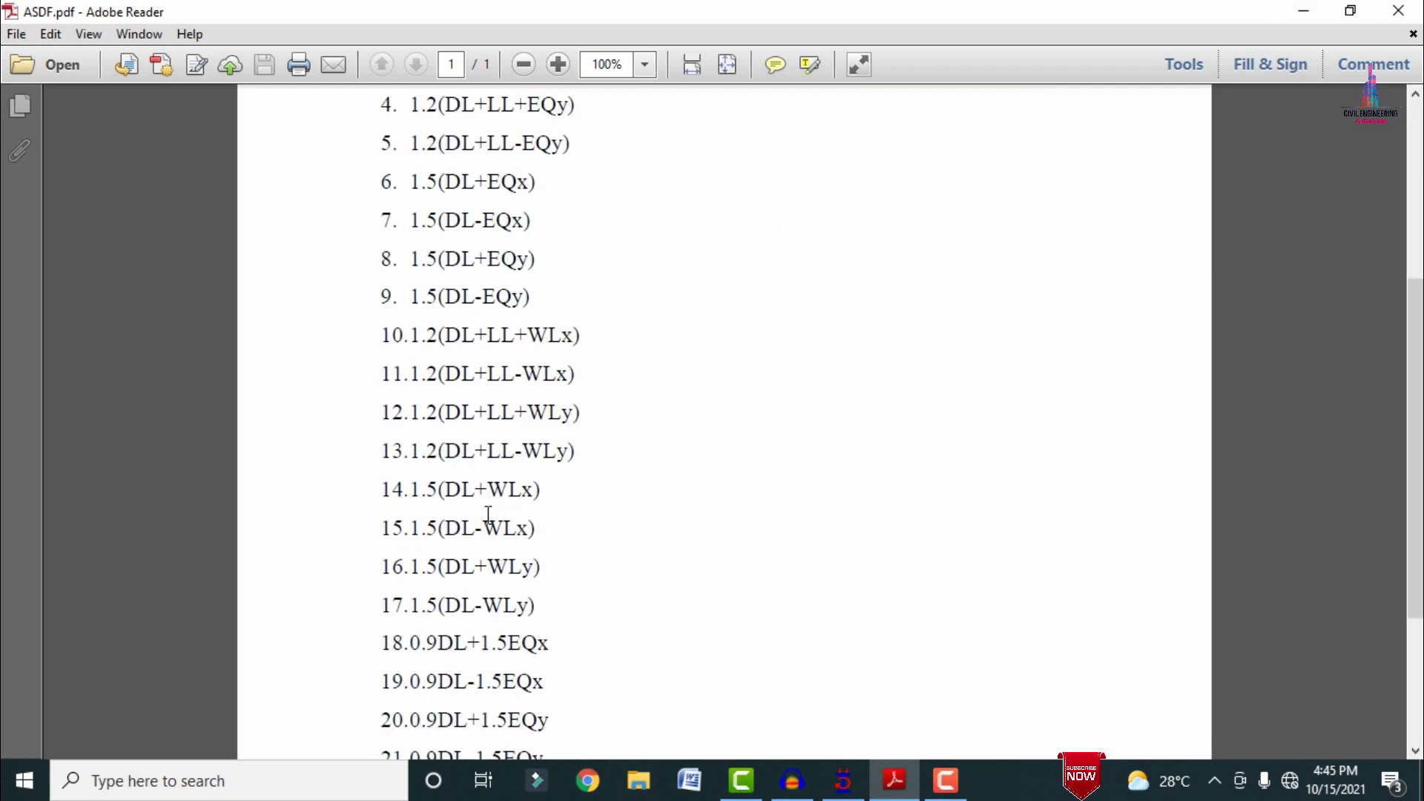
{"action": "left_click", "coordinate": [1303, 10]}
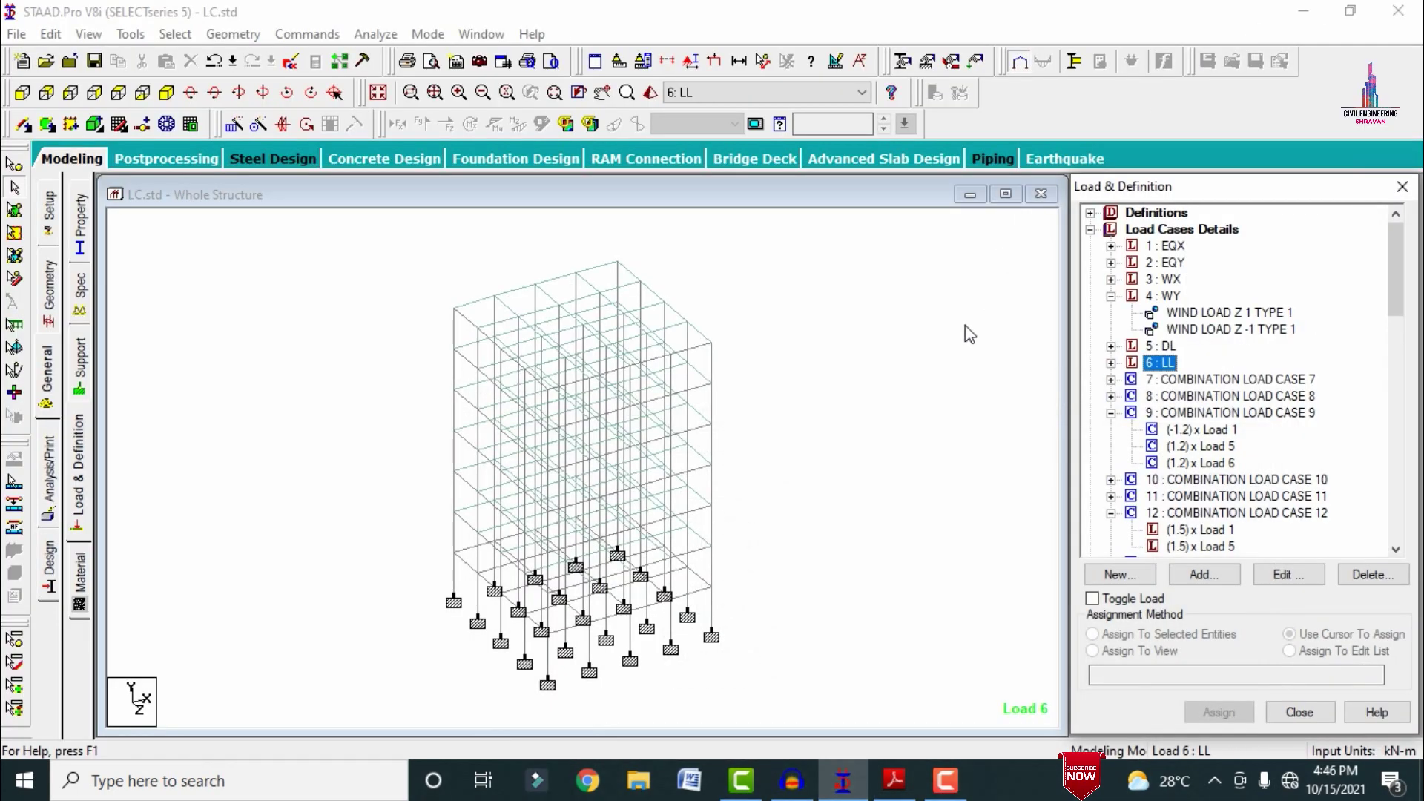
- Highlight two of the combination lines in ASDF.pdf in Adobe Reader and return to STAAD.Pro
{"action": "left_click", "coordinate": [844, 775]}
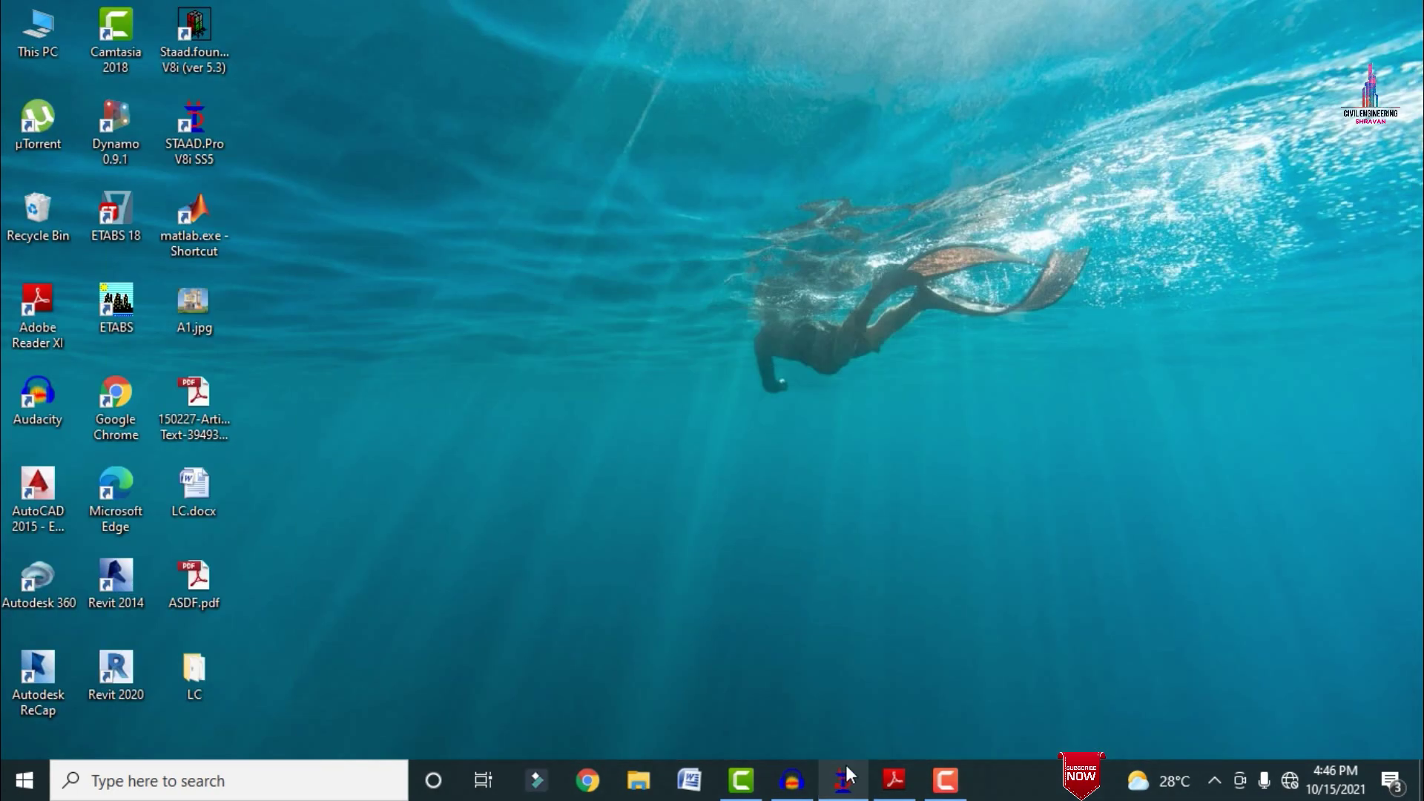
{"action": "left_click", "coordinate": [846, 774]}
{"action": "left_click", "coordinate": [895, 780]}
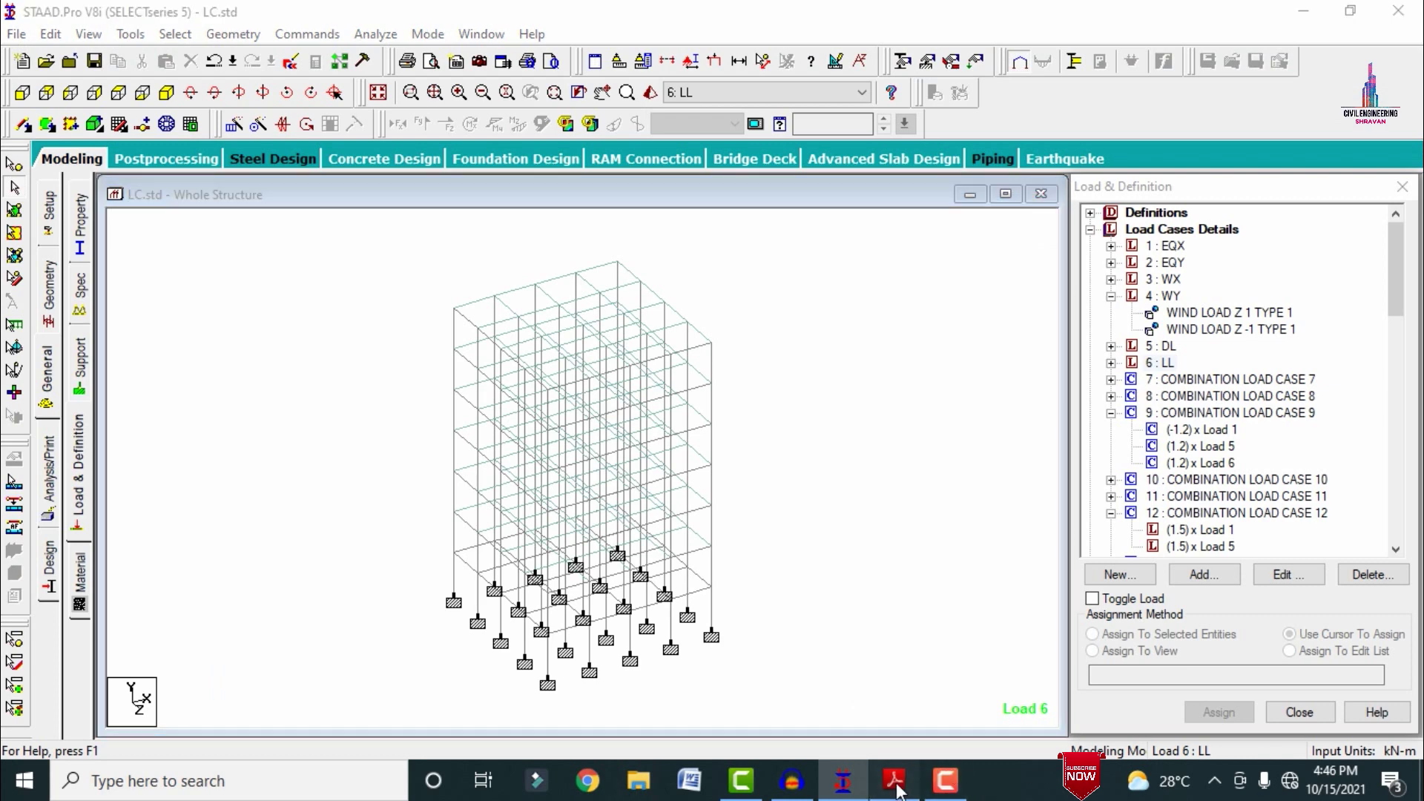
{"action": "left_click_drag", "start_coordinate": [413, 285], "coordinate": [550, 279]}
{"action": "left_click_drag", "start_coordinate": [413, 208], "coordinate": [590, 212]}
{"action": "left_click", "coordinate": [844, 781]}
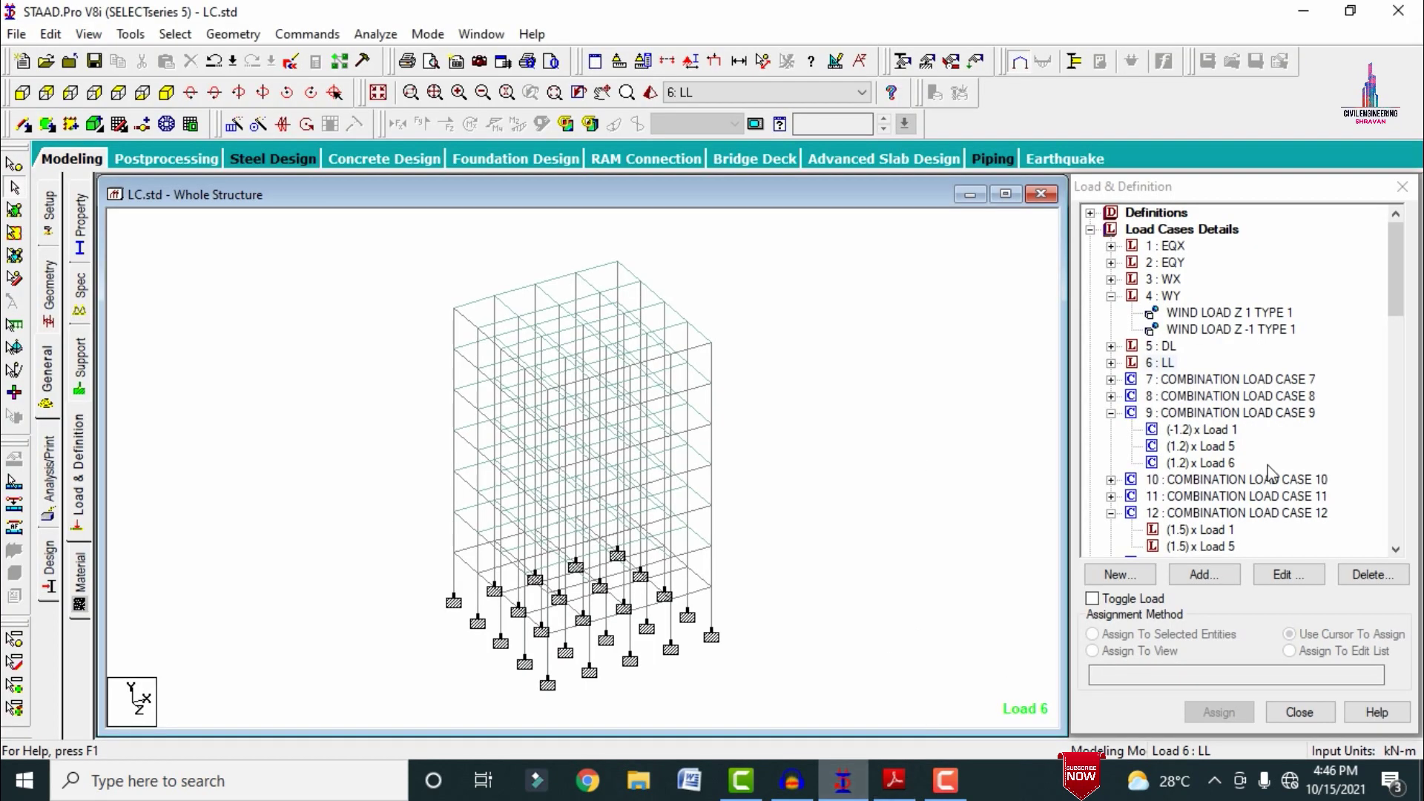
- Display the component loads of combinations 12 and 19 on the structure, ending with WY in combination 19
{"action": "scroll", "coordinate": [1186, 408], "scroll_direction": "down", "scroll_amount": 8}
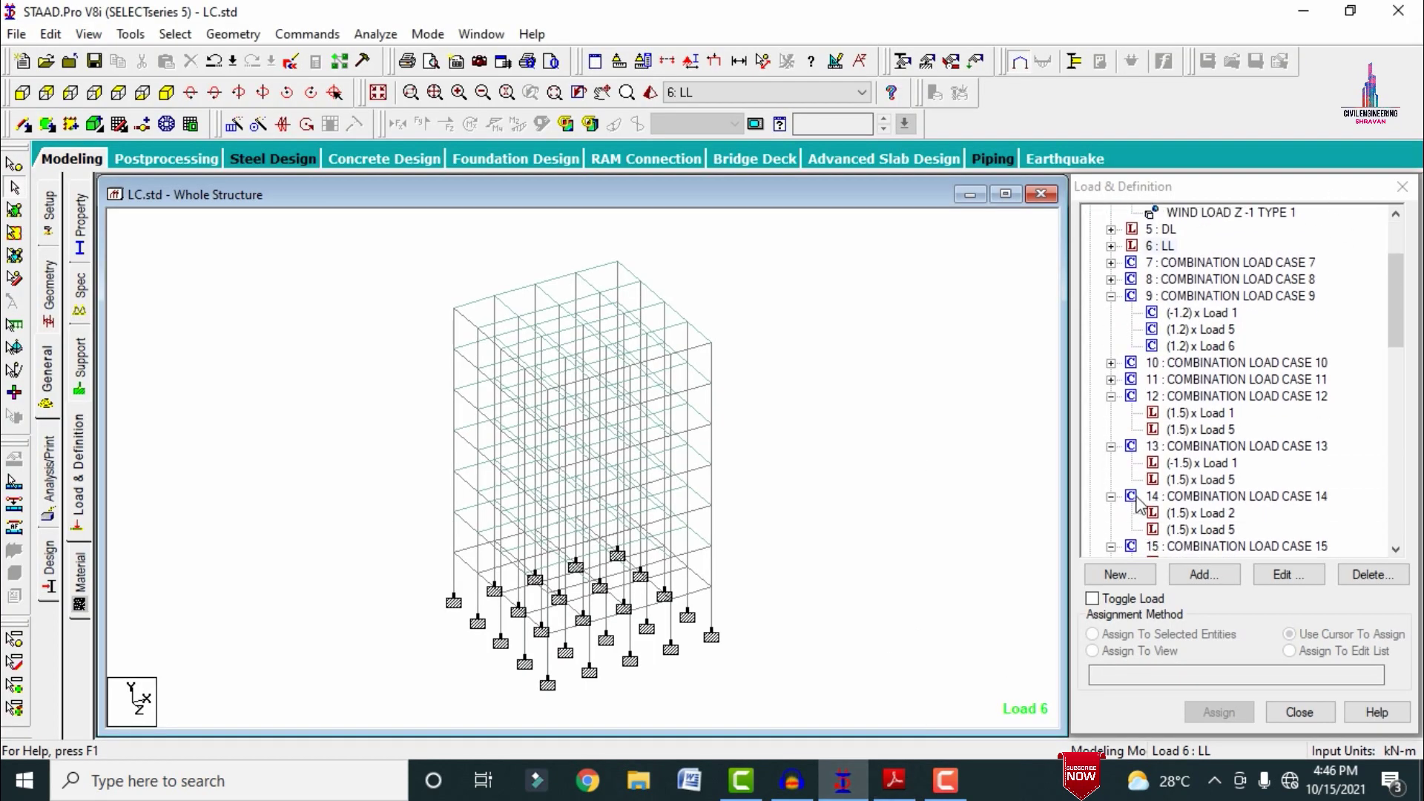
{"action": "left_click", "coordinate": [1221, 413]}
{"action": "scroll", "coordinate": [1242, 514], "scroll_direction": "down", "scroll_amount": 2}
{"action": "scroll", "coordinate": [1242, 514], "scroll_direction": "down", "scroll_amount": 1}
{"action": "left_click", "coordinate": [1217, 368]}
{"action": "left_click", "coordinate": [1224, 399]}
{"action": "left_click", "coordinate": [1217, 412]}
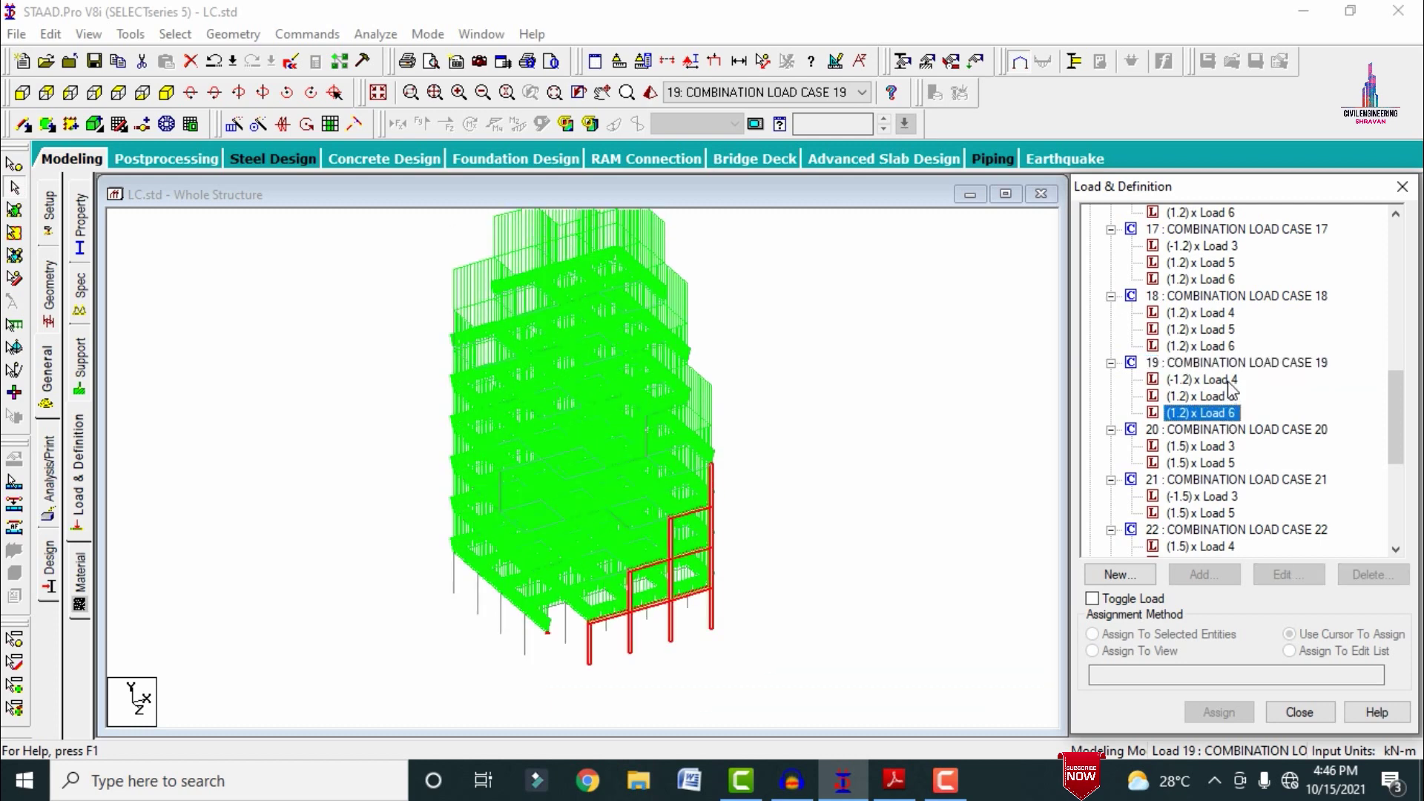
{"action": "left_click", "coordinate": [1209, 379]}
{"action": "left_click", "coordinate": [960, 397]}
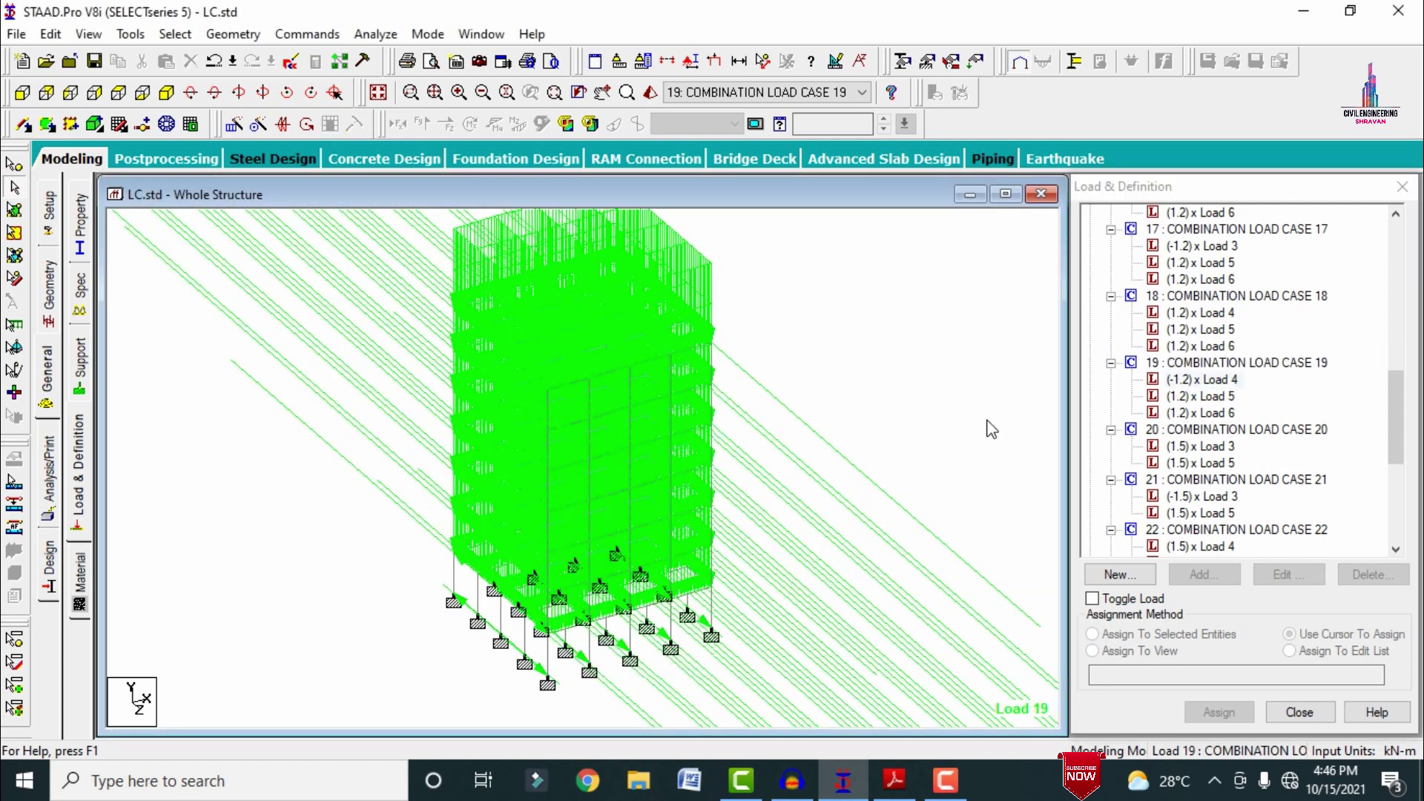
- Add a Perform Analysis command with the No Print option and run the analysis
{"action": "left_click", "coordinate": [49, 473]}
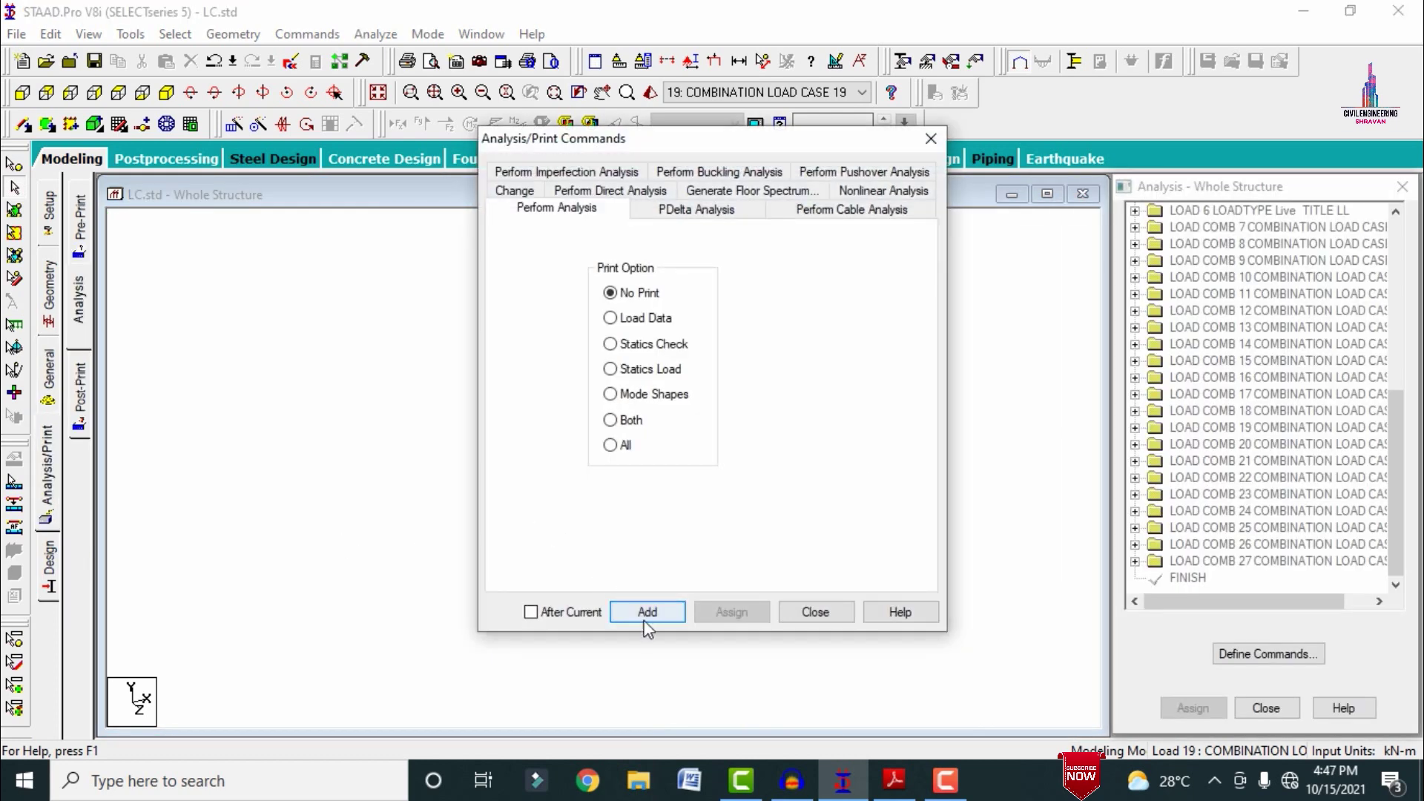
{"action": "left_click", "coordinate": [814, 612]}
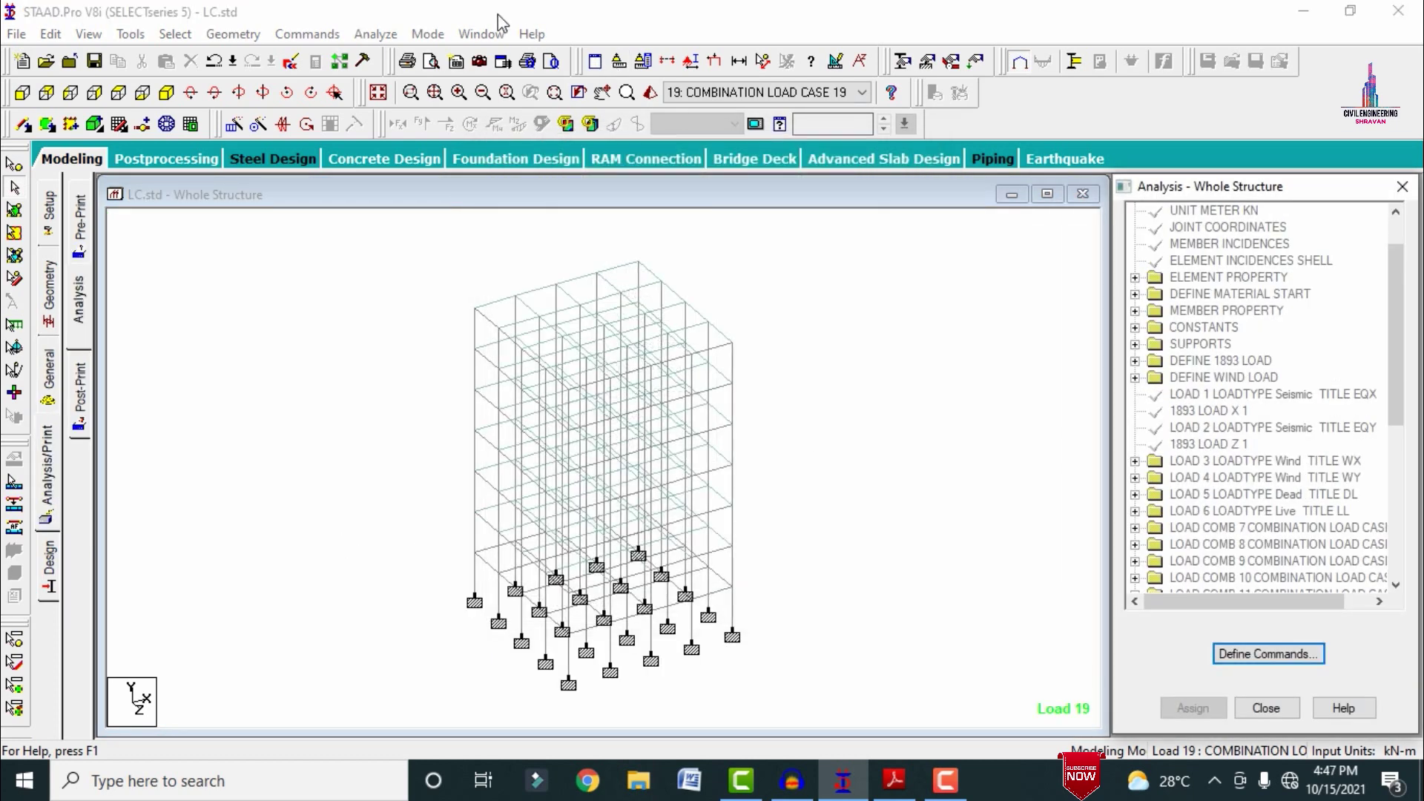
{"action": "left_click", "coordinate": [376, 34]}
{"action": "left_click", "coordinate": [399, 55]}
{"action": "left_click", "coordinate": [583, 418]}
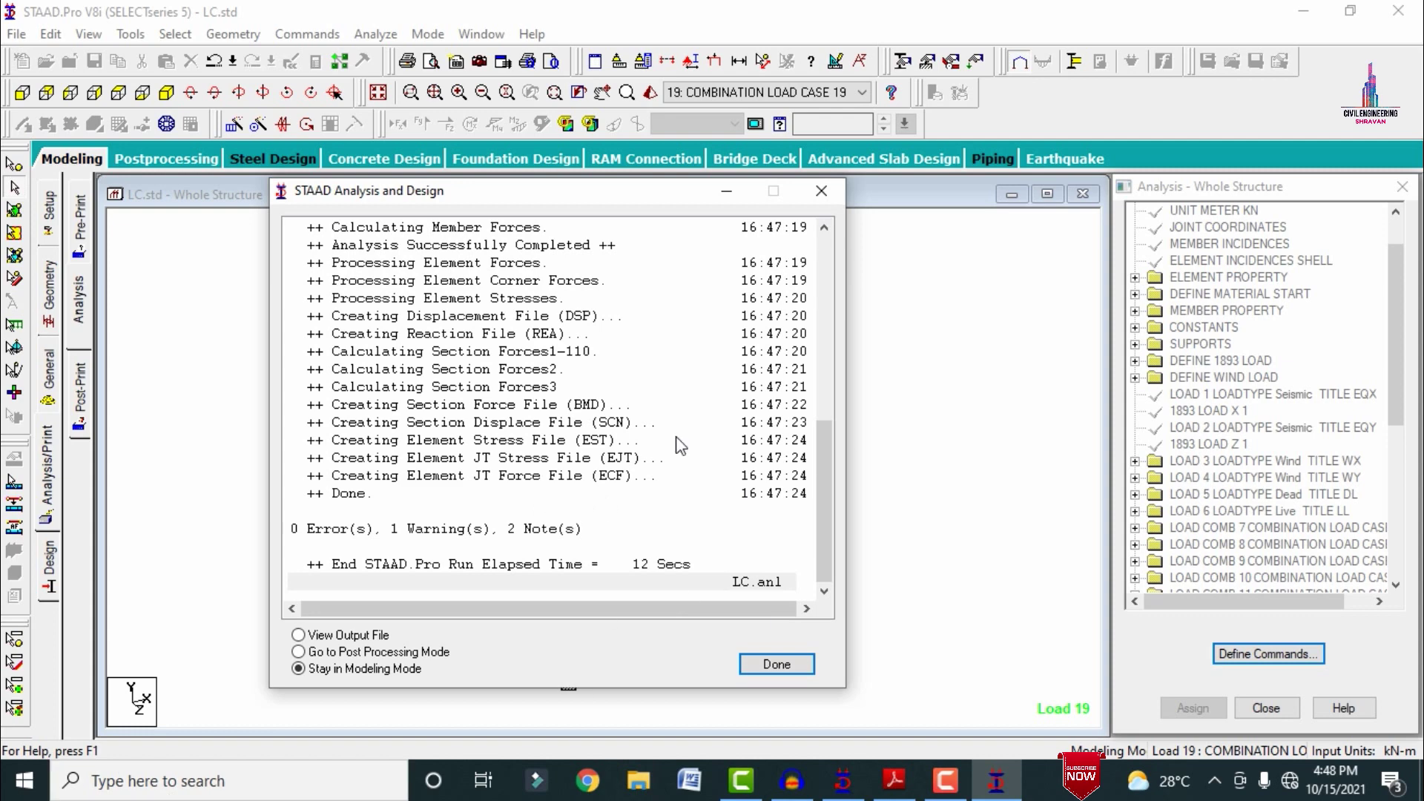
- Finish the analysis run by going to Post Processing Mode and accept the results setup
{"action": "left_click", "coordinate": [371, 652]}
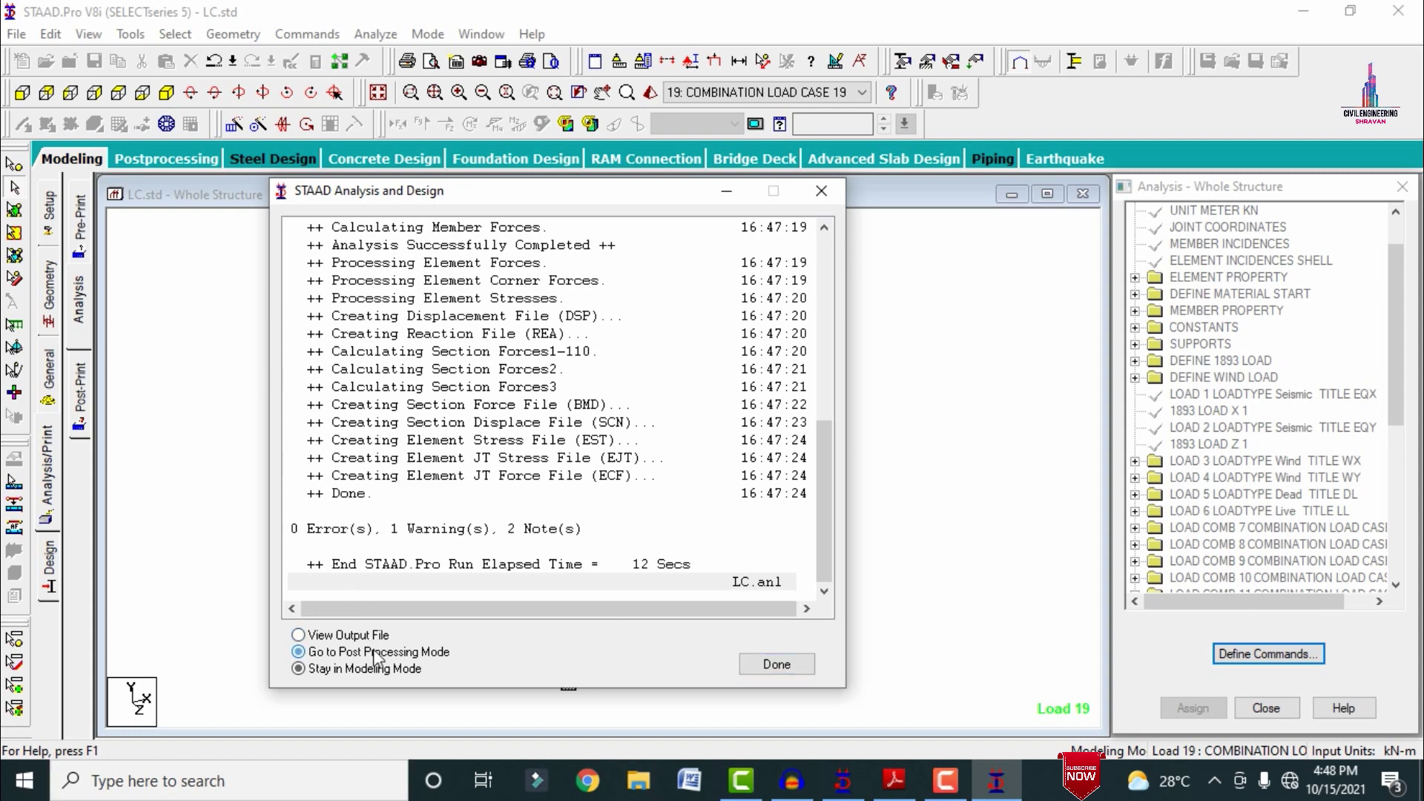
{"action": "left_click", "coordinate": [805, 663]}
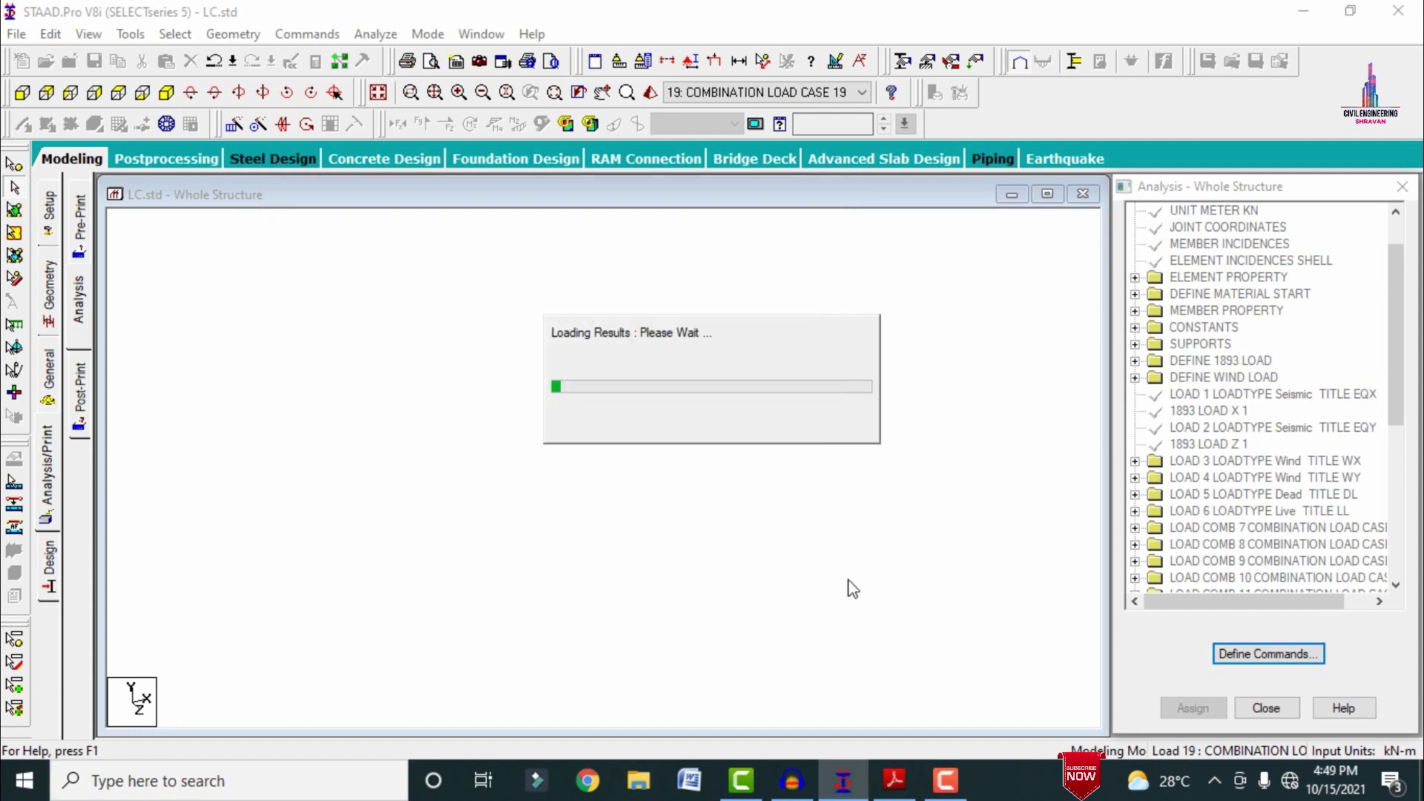
{"action": "left_click", "coordinate": [830, 550]}
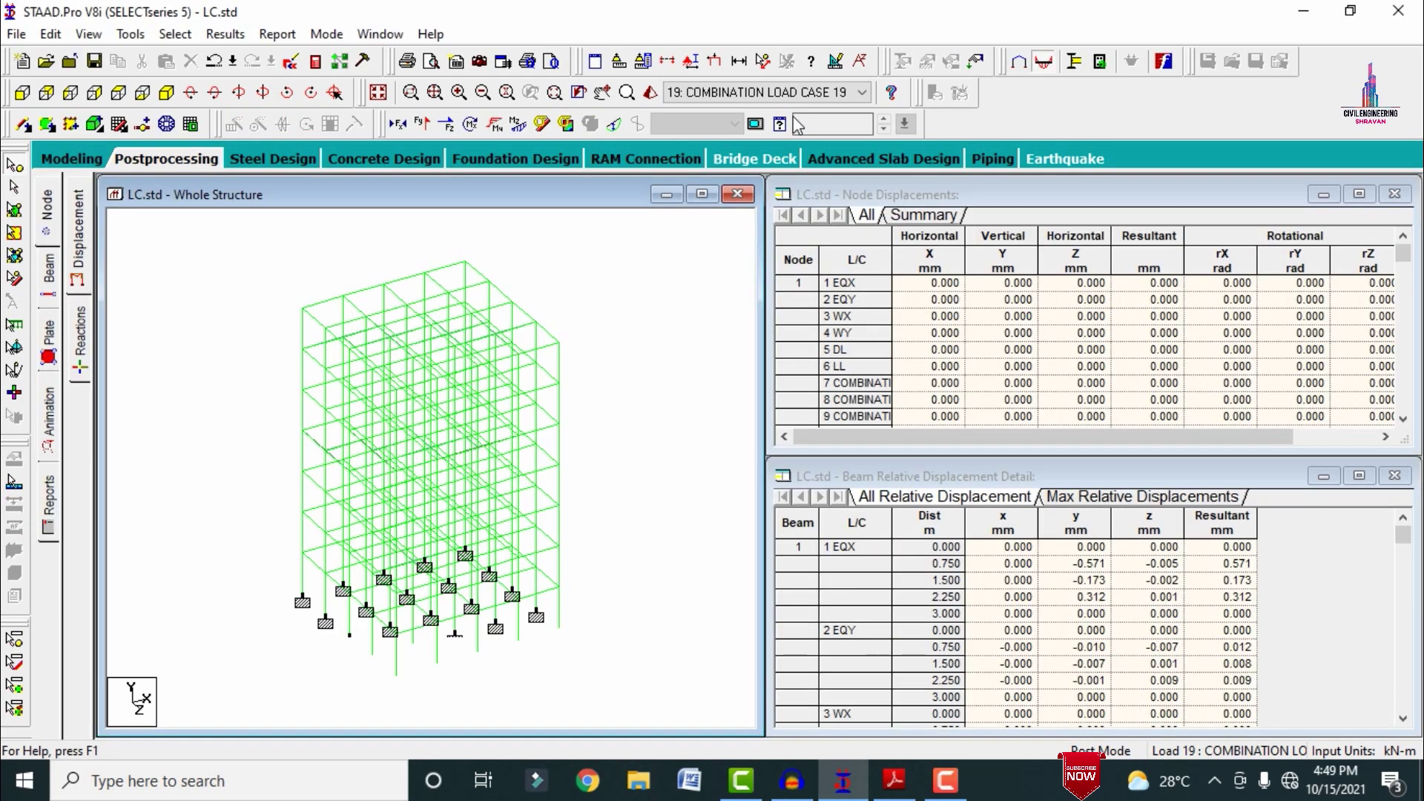
- Display the Shear Y diagram of the whole structure for combination load case 8
{"action": "left_click", "coordinate": [784, 92]}
{"action": "scroll", "coordinate": [764, 185], "scroll_direction": "up", "scroll_amount": 3}
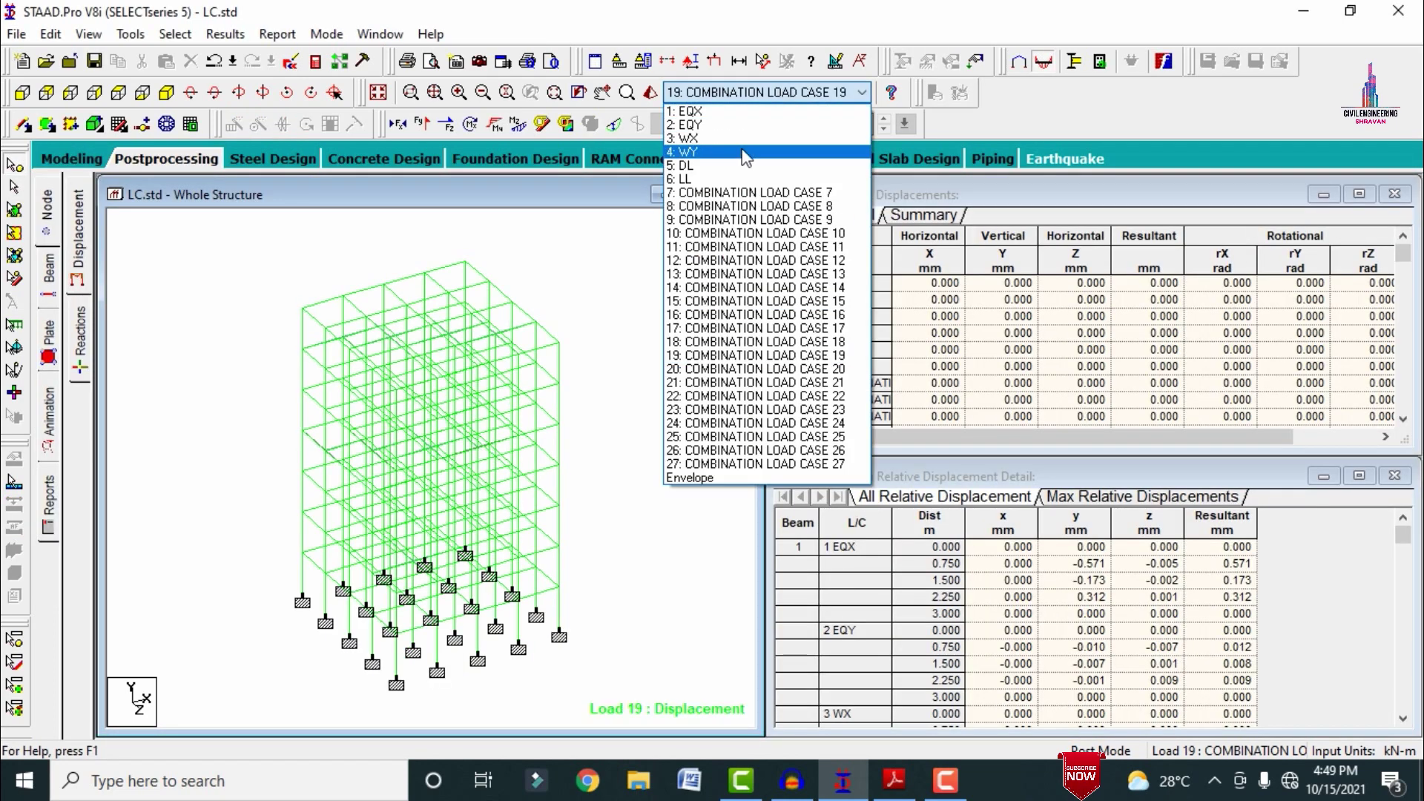
{"action": "left_click", "coordinate": [742, 209]}
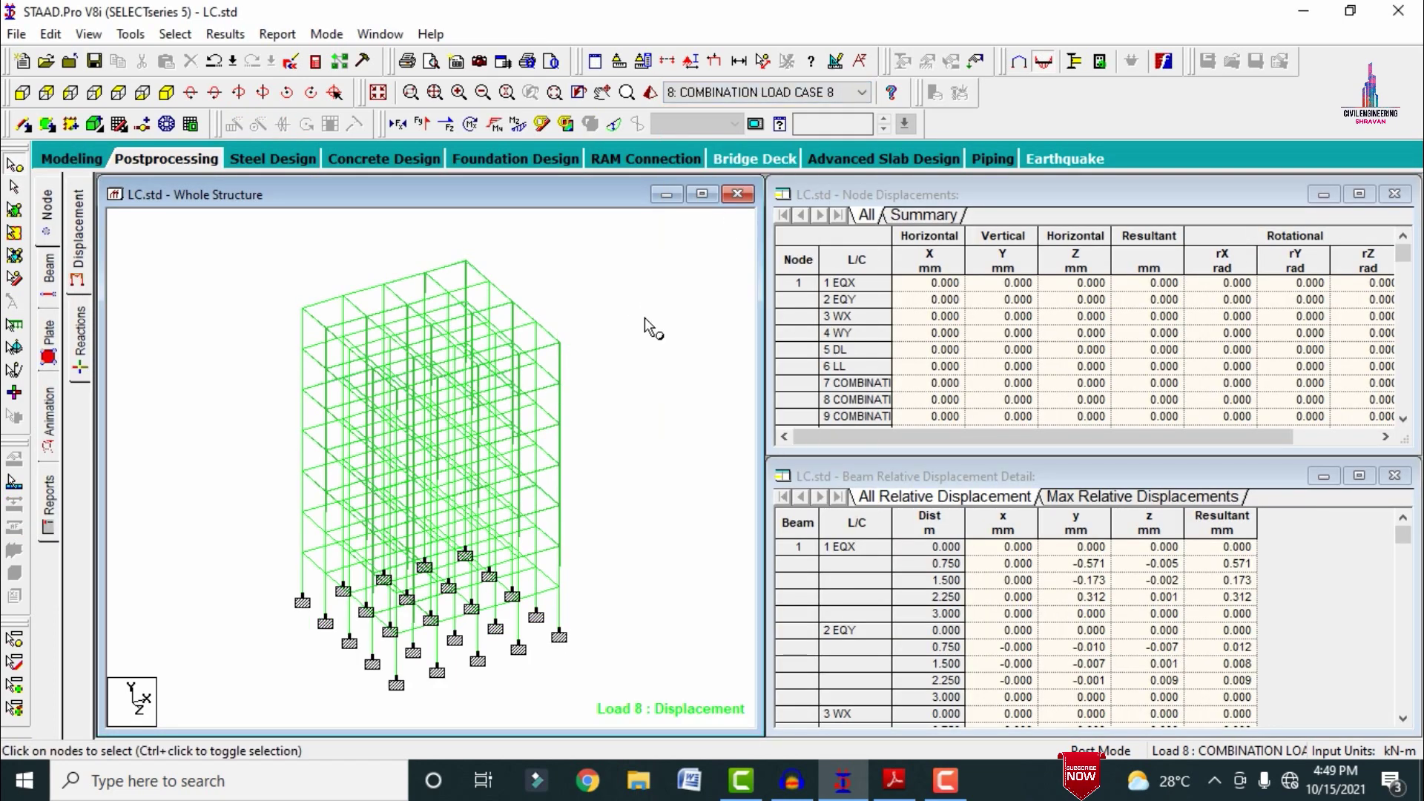
{"action": "left_click", "coordinate": [422, 123]}
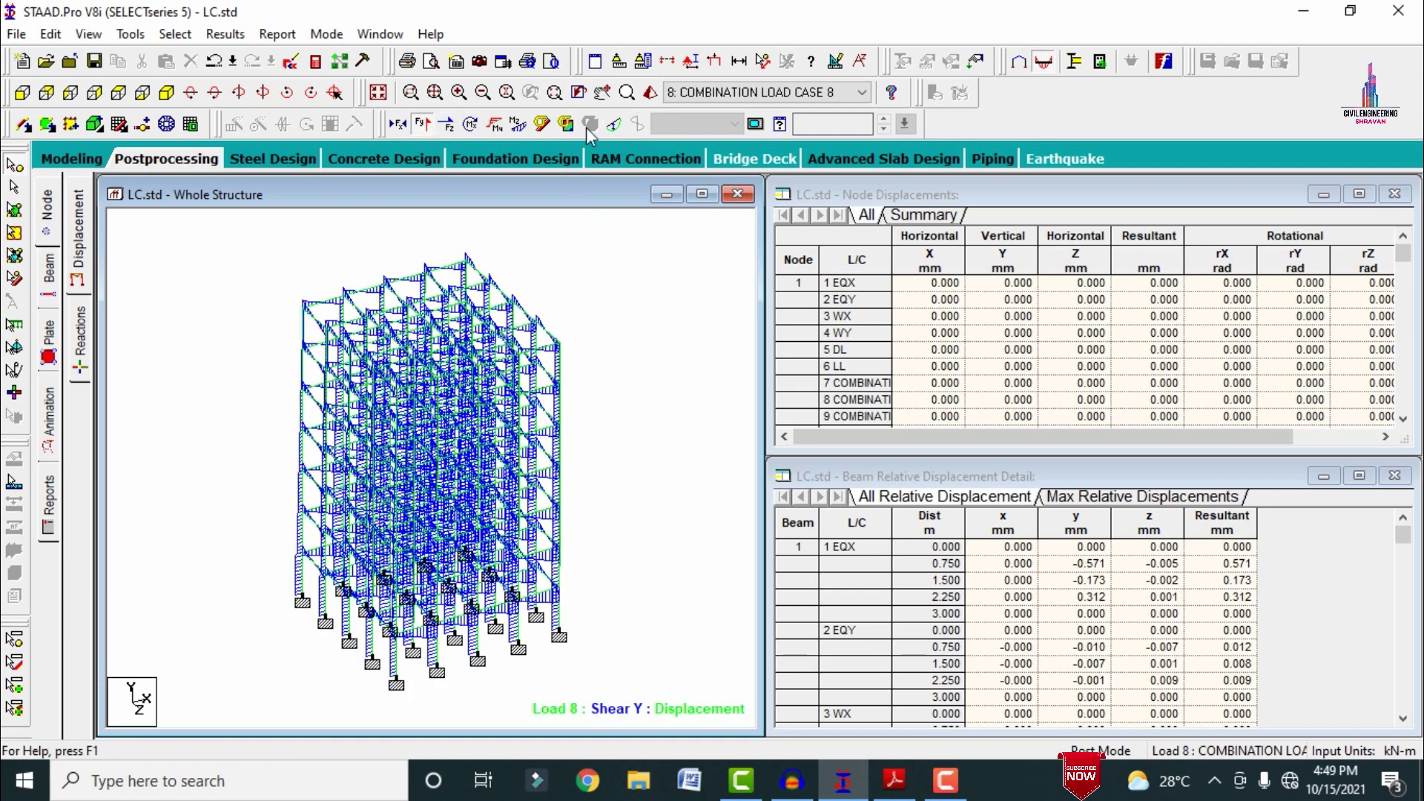
- Display only the Bending Z diagram for combination load case 8, hiding the displacement and Shear Y diagrams
{"action": "left_click", "coordinate": [613, 134]}
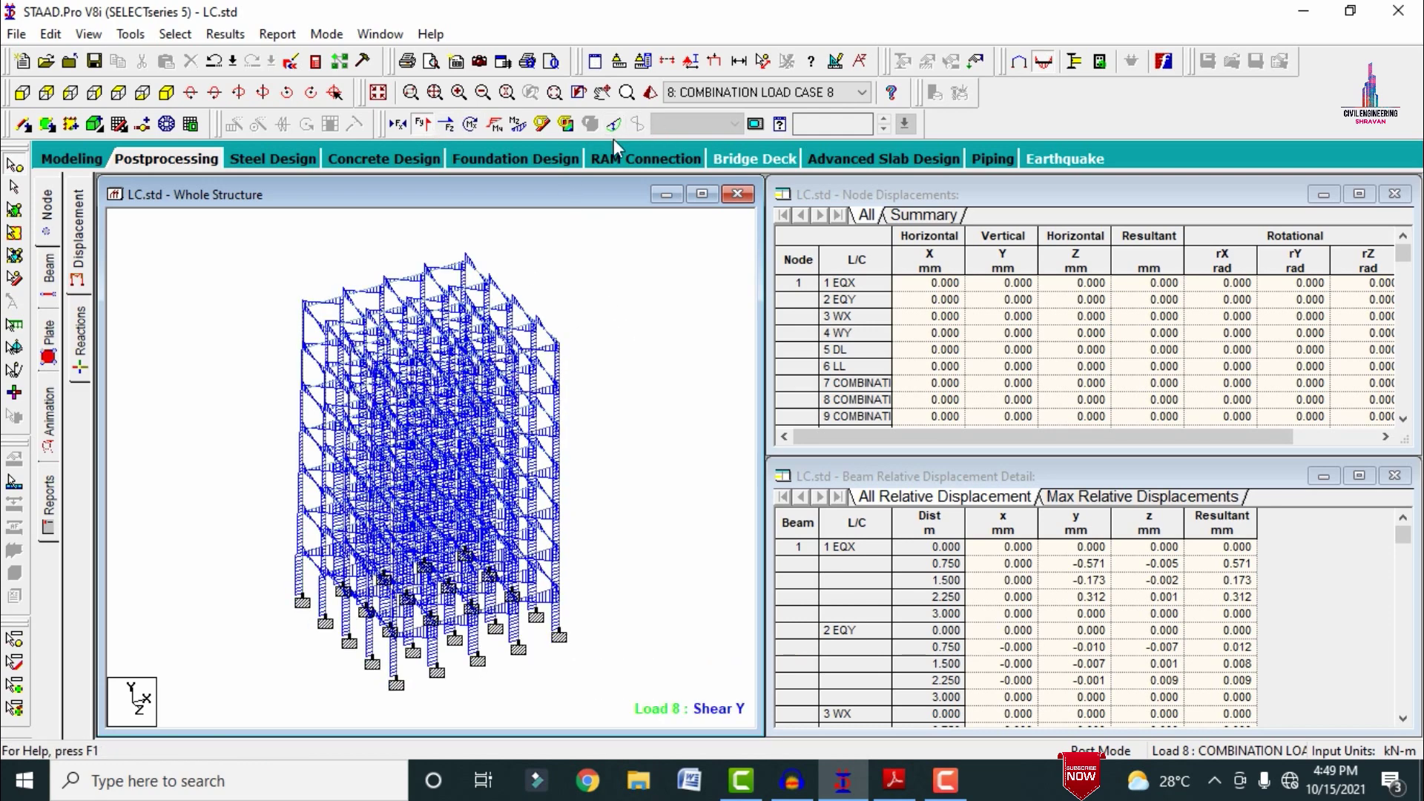
{"action": "left_click", "coordinate": [518, 123]}
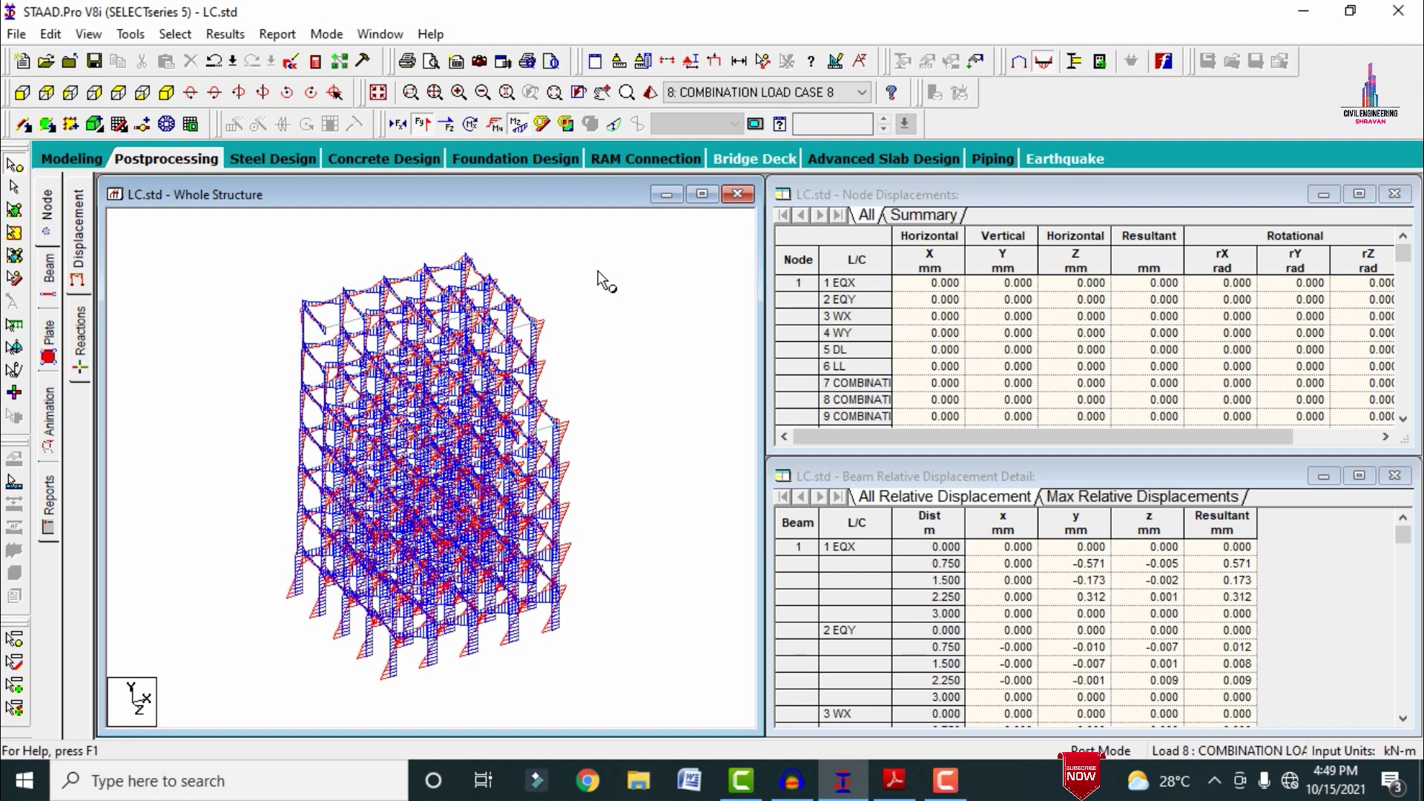
{"action": "left_click", "coordinate": [422, 125]}
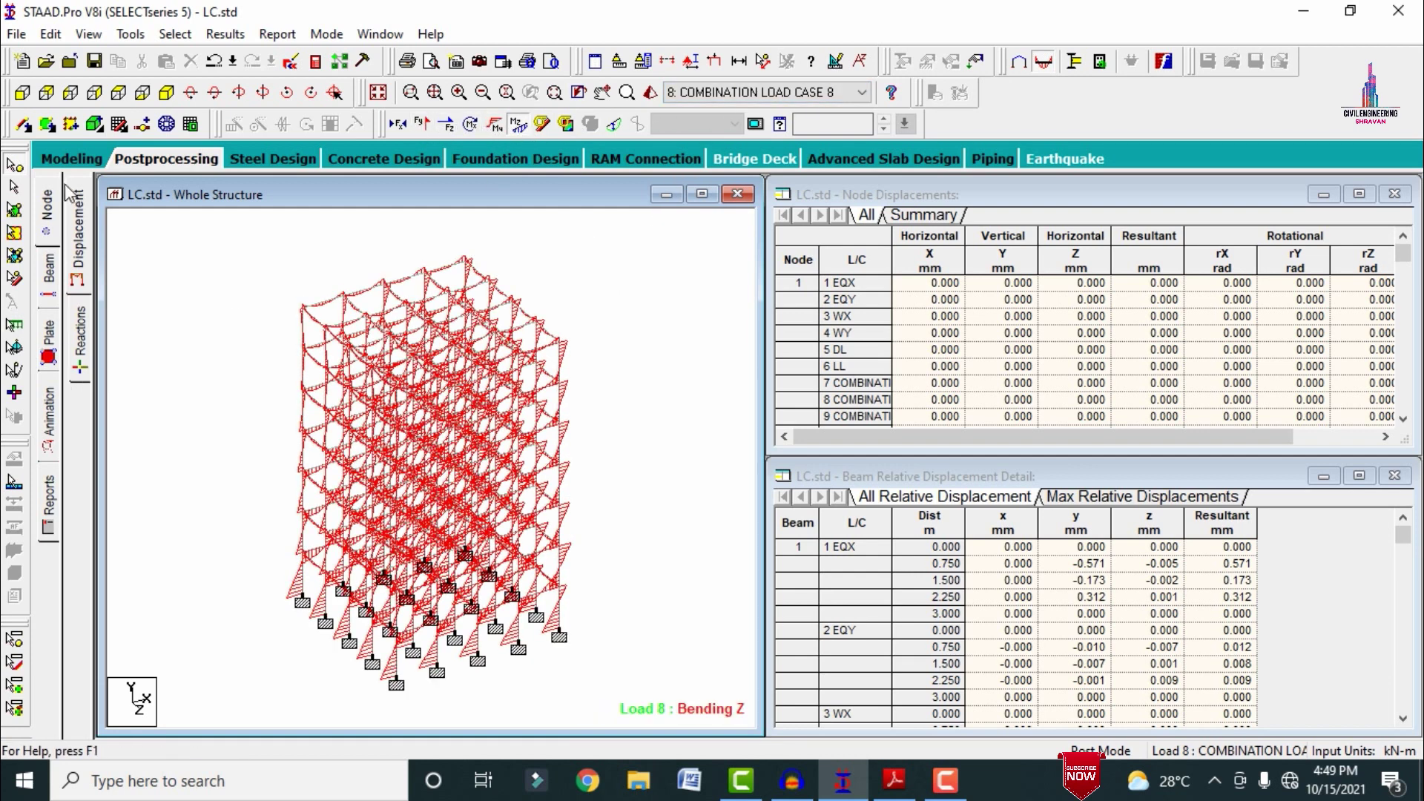
- Return to Modeling mode and list the load cases under Load Cases Details in Load & Definition
{"action": "left_click", "coordinate": [74, 160]}
{"action": "left_click", "coordinate": [49, 350]}
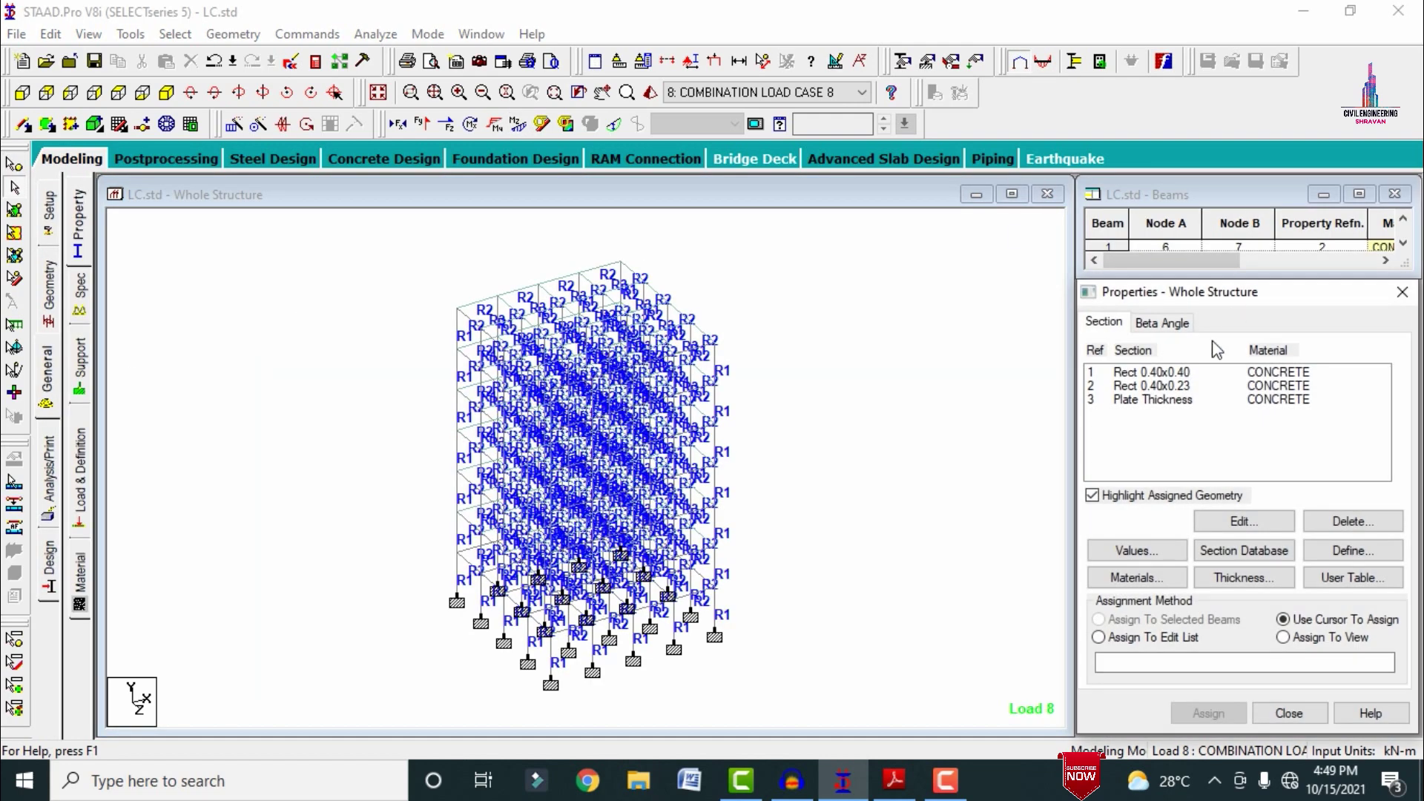
{"action": "left_click", "coordinate": [80, 471]}
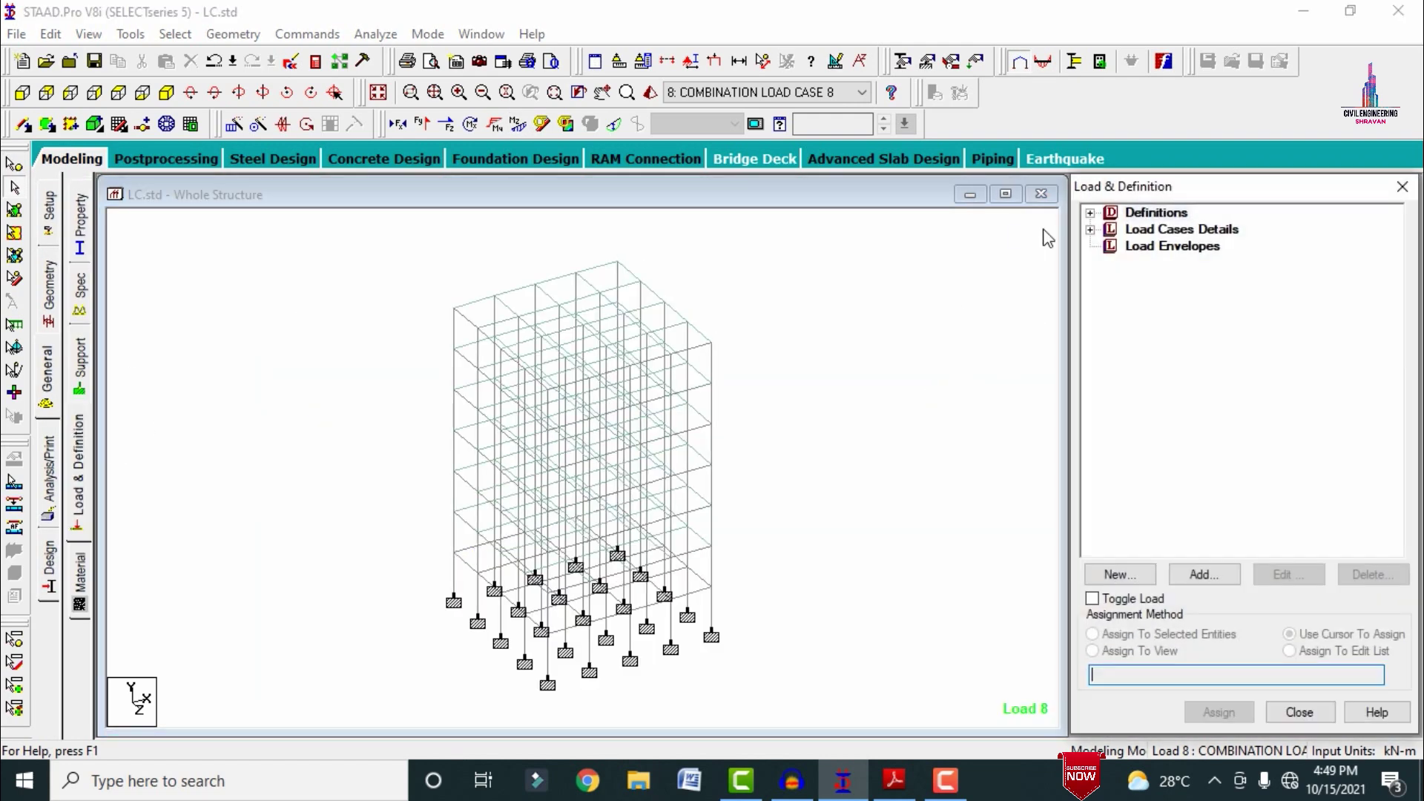
{"action": "left_click", "coordinate": [1090, 230]}
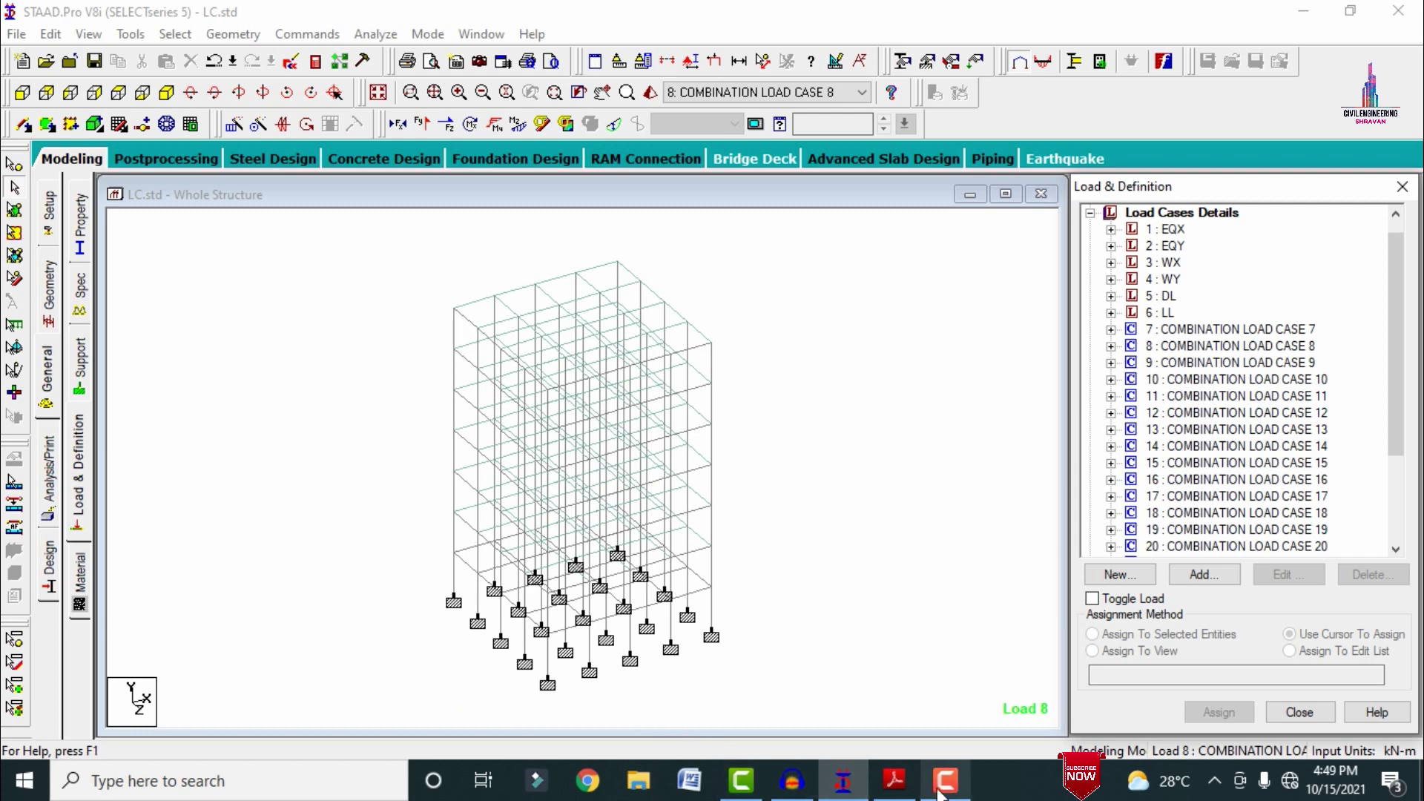
- Switch to ASDF.pdf in Adobe Reader and review the IS 456-2000 and IS 1893-2016 load combinations from the heading down
{"action": "left_click", "coordinate": [894, 780]}
{"action": "scroll", "coordinate": [740, 222], "scroll_direction": "up", "scroll_amount": 8}
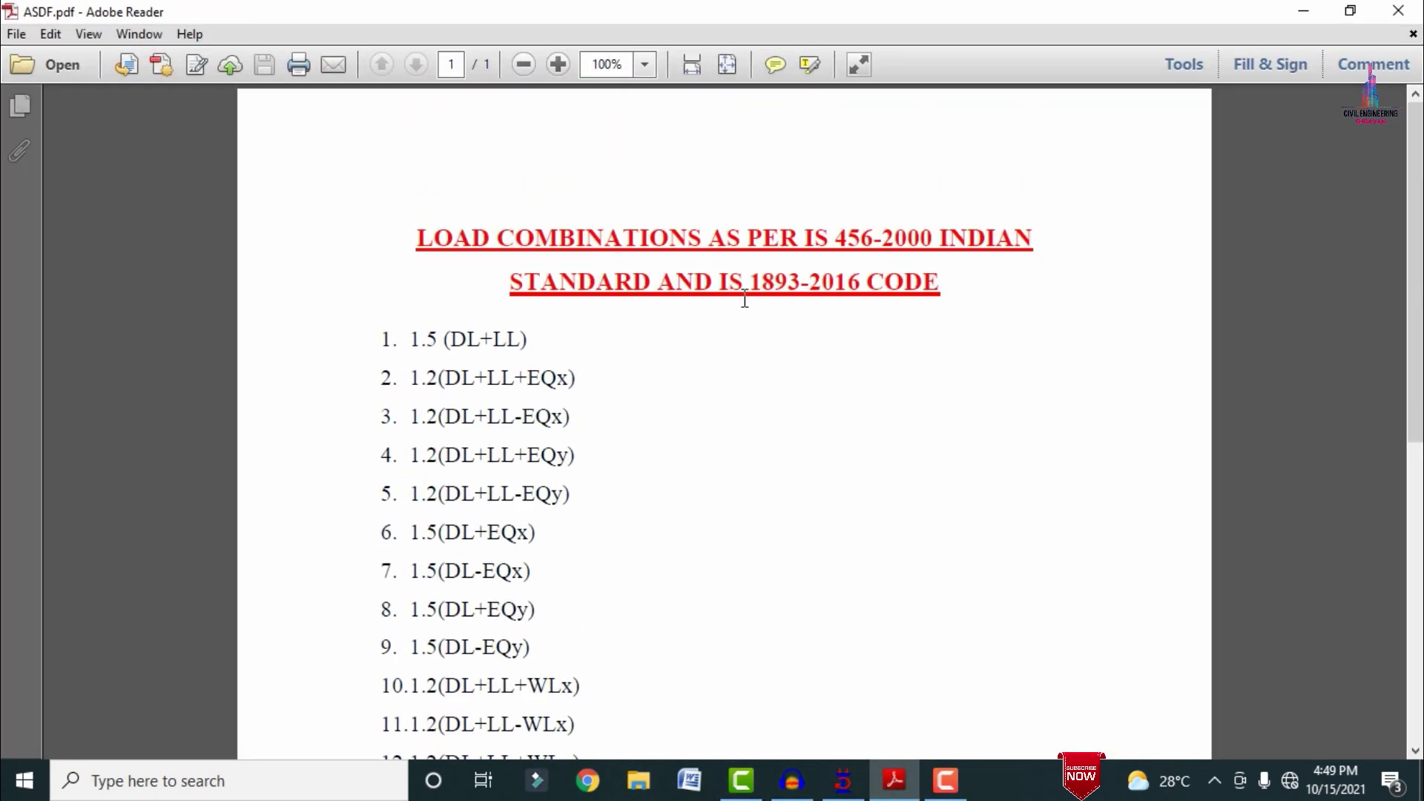
{"action": "left_click_drag", "start_coordinate": [750, 299], "coordinate": [989, 310]}
{"action": "scroll", "coordinate": [509, 327], "scroll_direction": "down", "scroll_amount": 8}
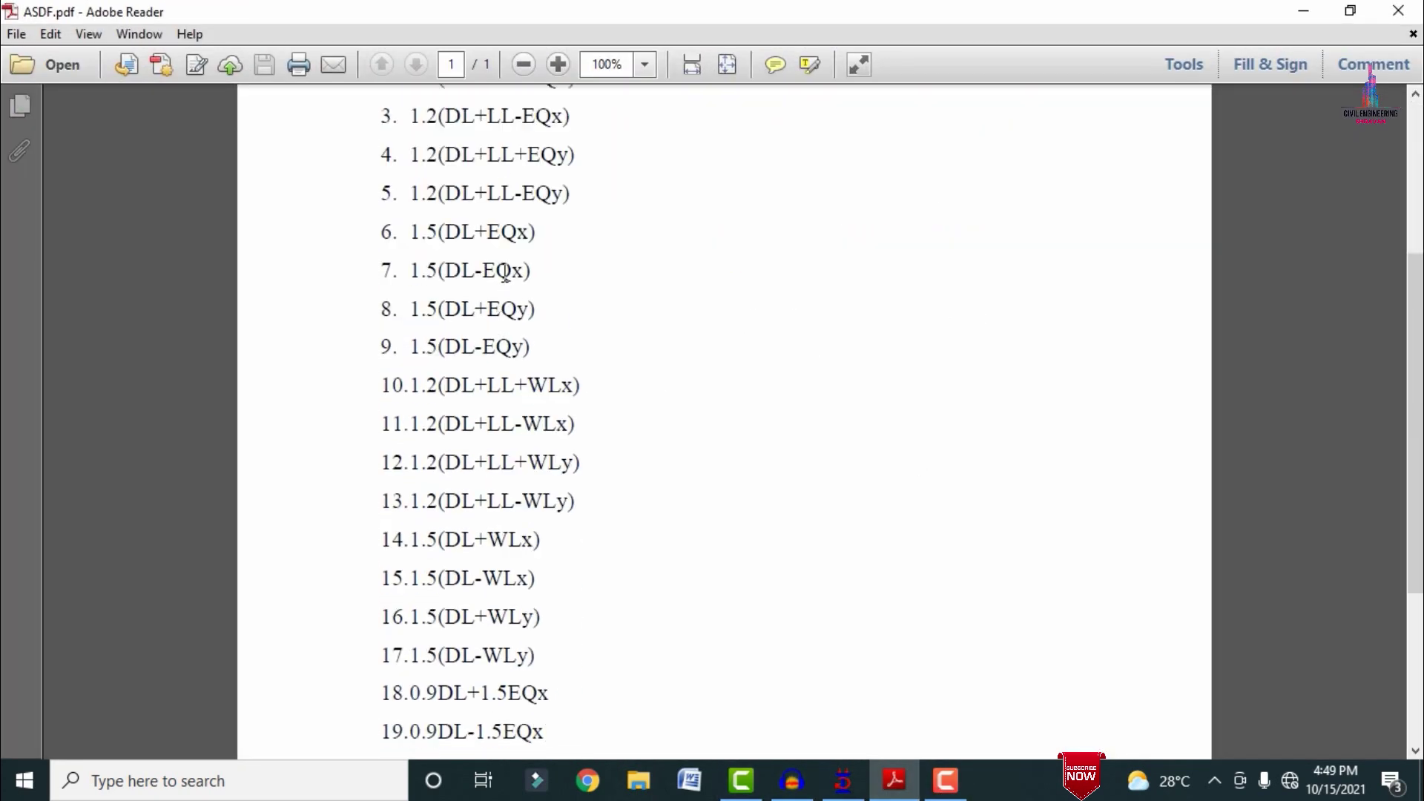
- Switch back to STAAD.Pro and review the defined combination load cases through case 27
{"action": "left_click", "coordinate": [845, 785]}
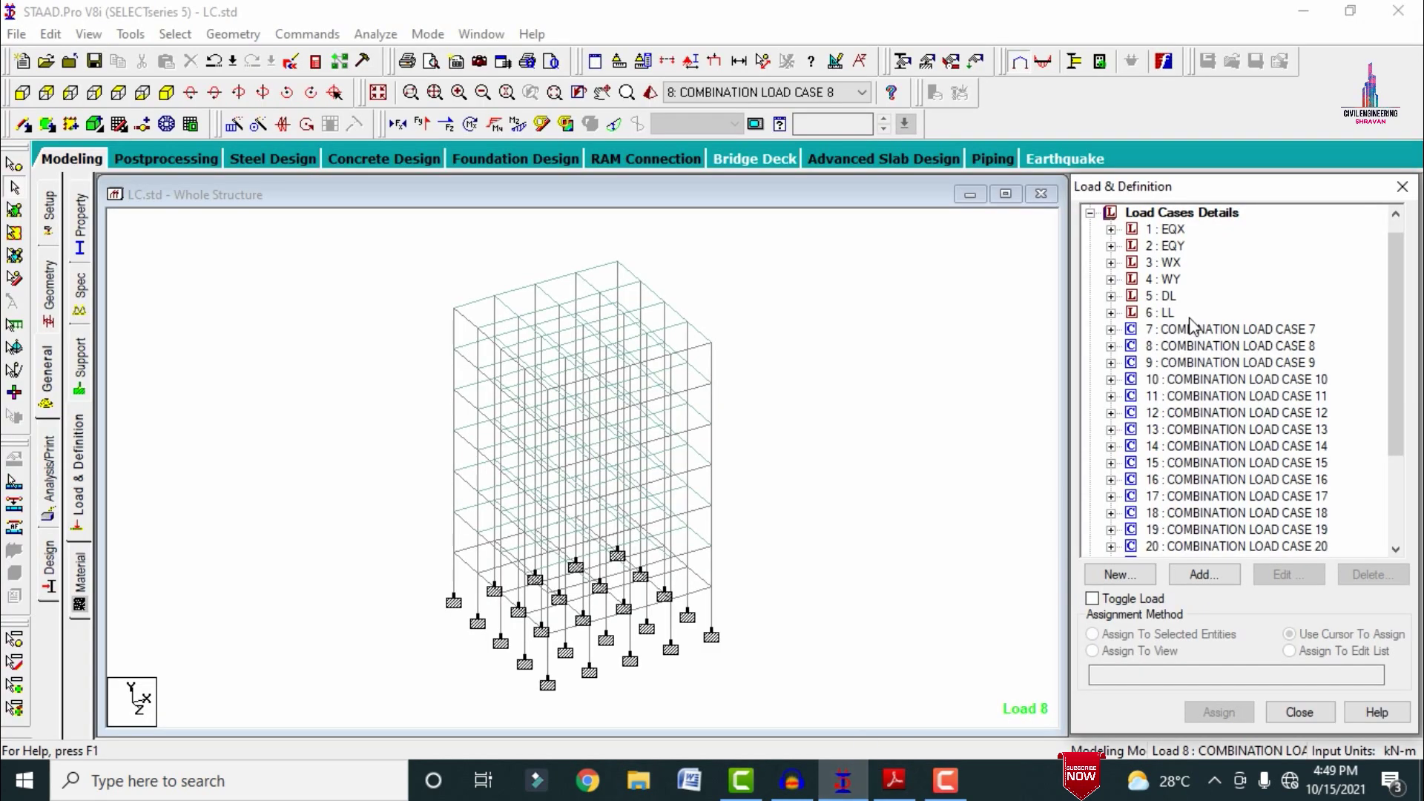
{"action": "scroll", "coordinate": [1178, 400], "scroll_direction": "down", "scroll_amount": 3}
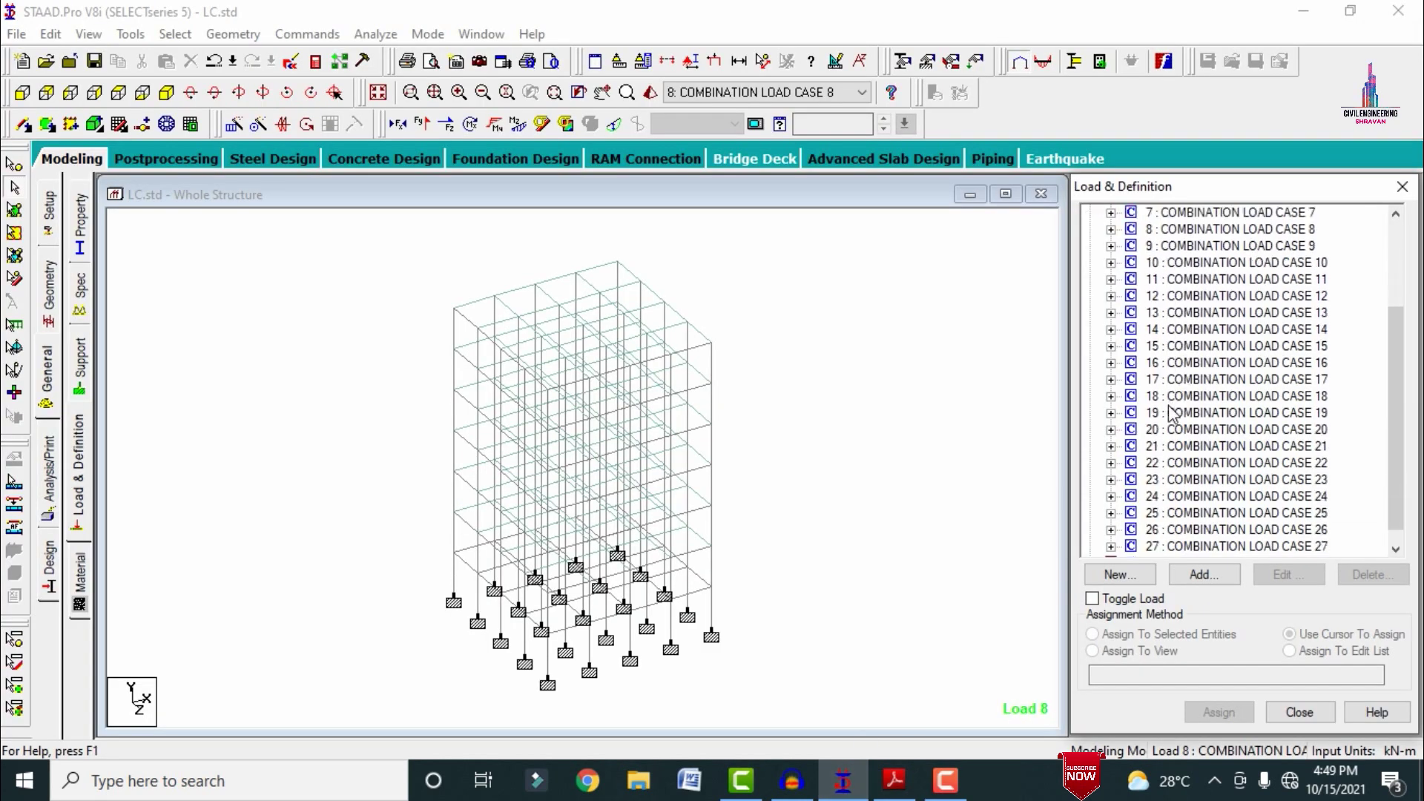
{"action": "left_click", "coordinate": [909, 393]}
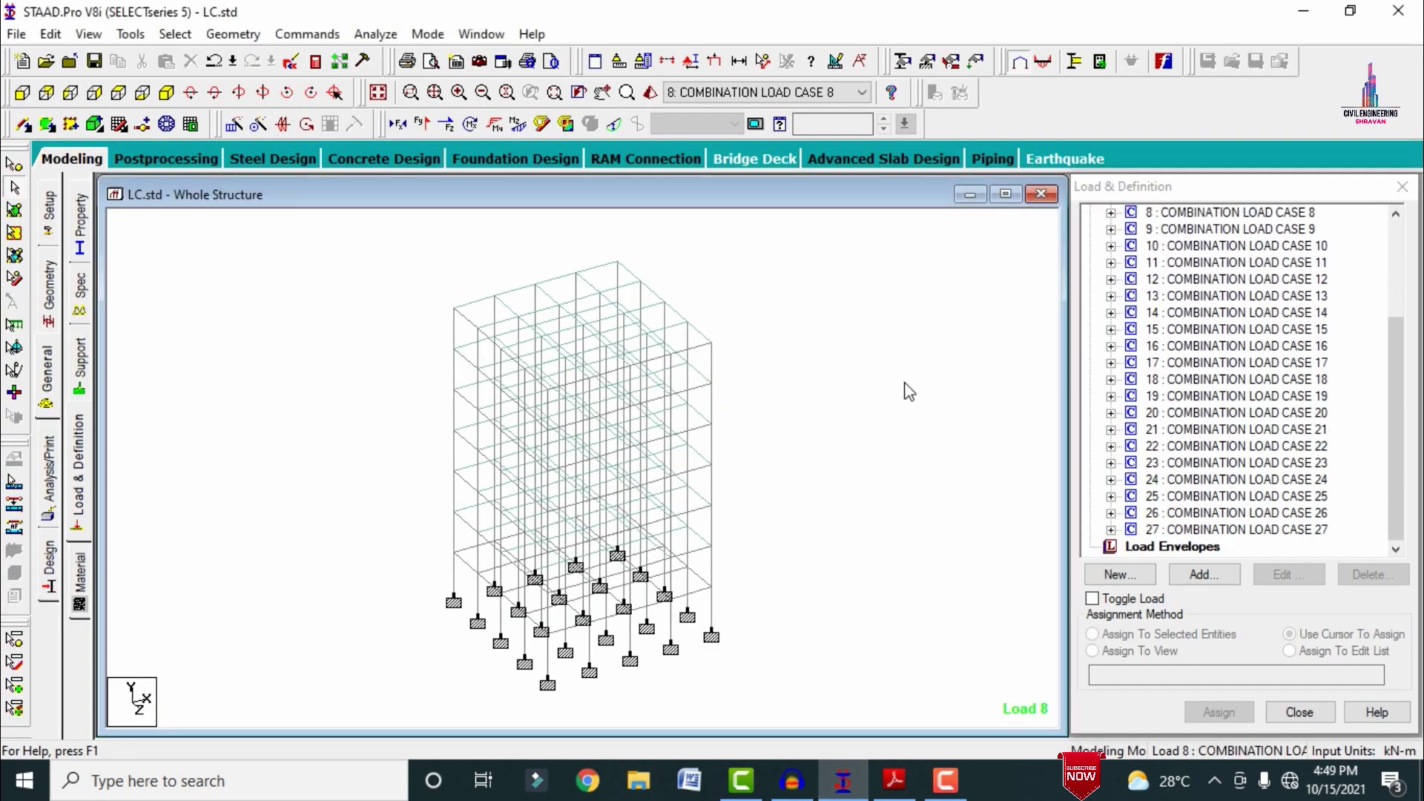